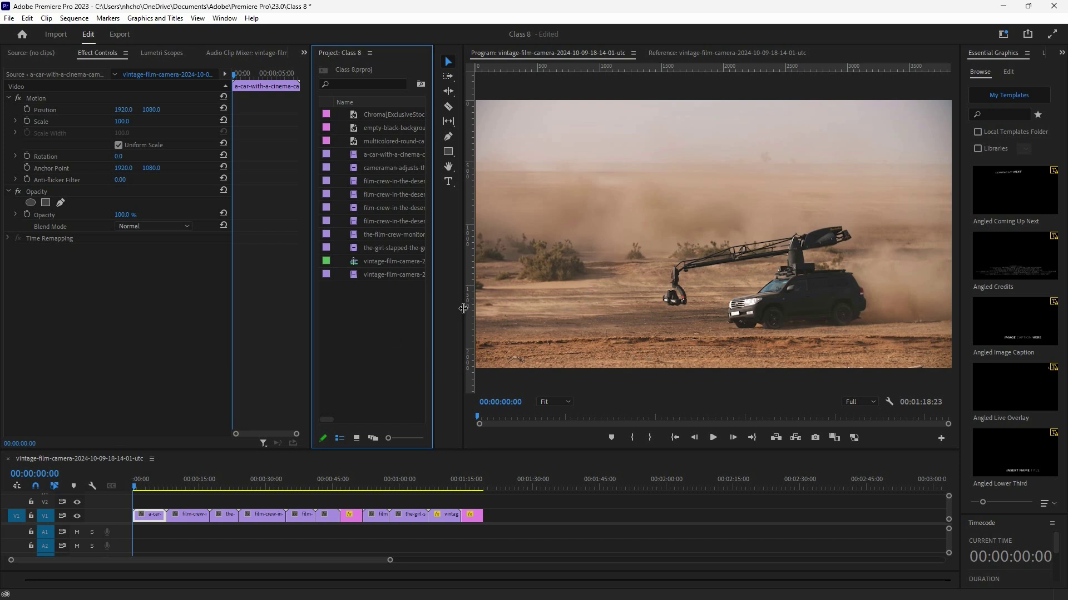
Step: Add a text layer reading "TEXT" over the opening clip with the Type Tool, at about 909, 905 in the frame
left_click_drag(459, 315, 444, 309)
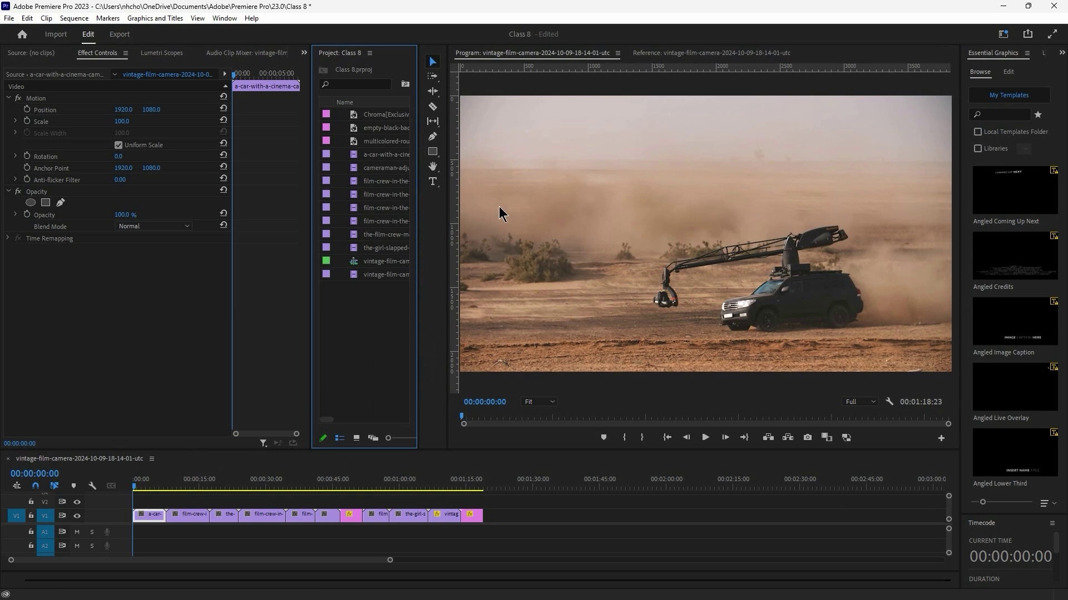
left_click(435, 183)
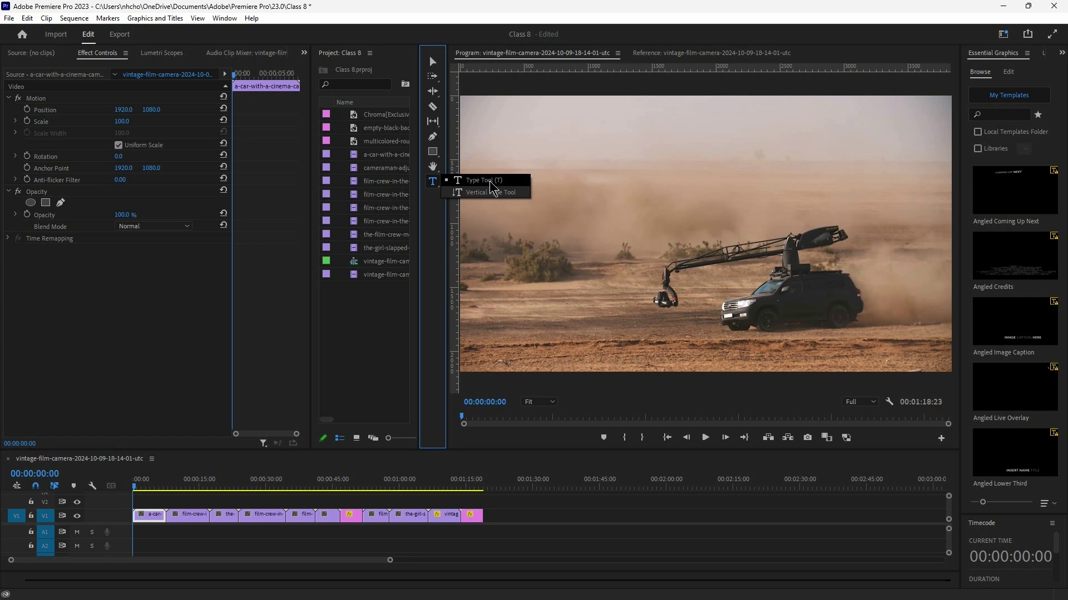
left_click(492, 181)
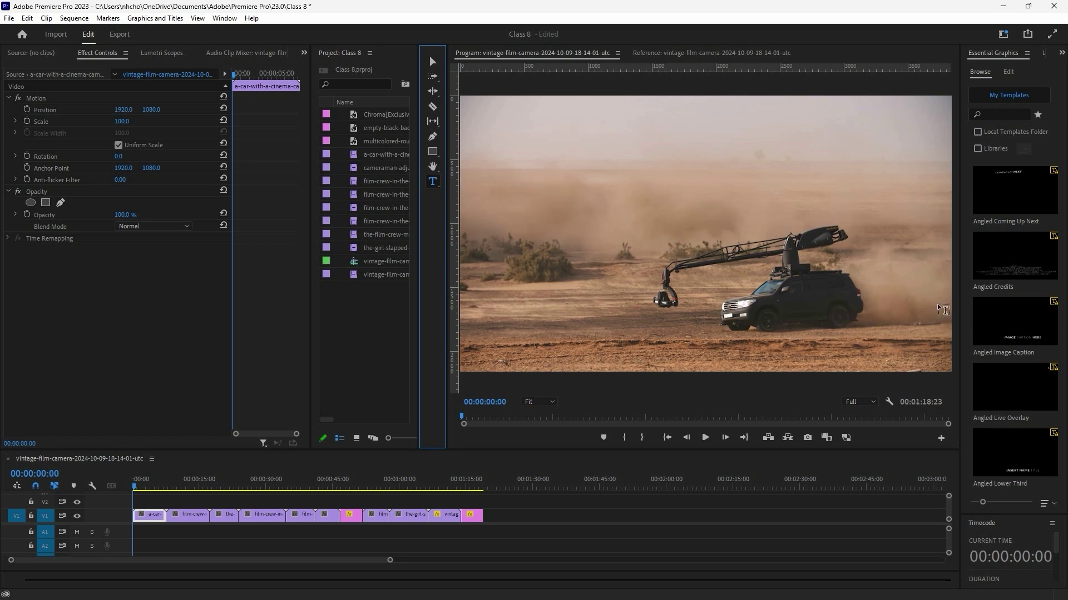
left_click_drag(956, 332, 936, 332)
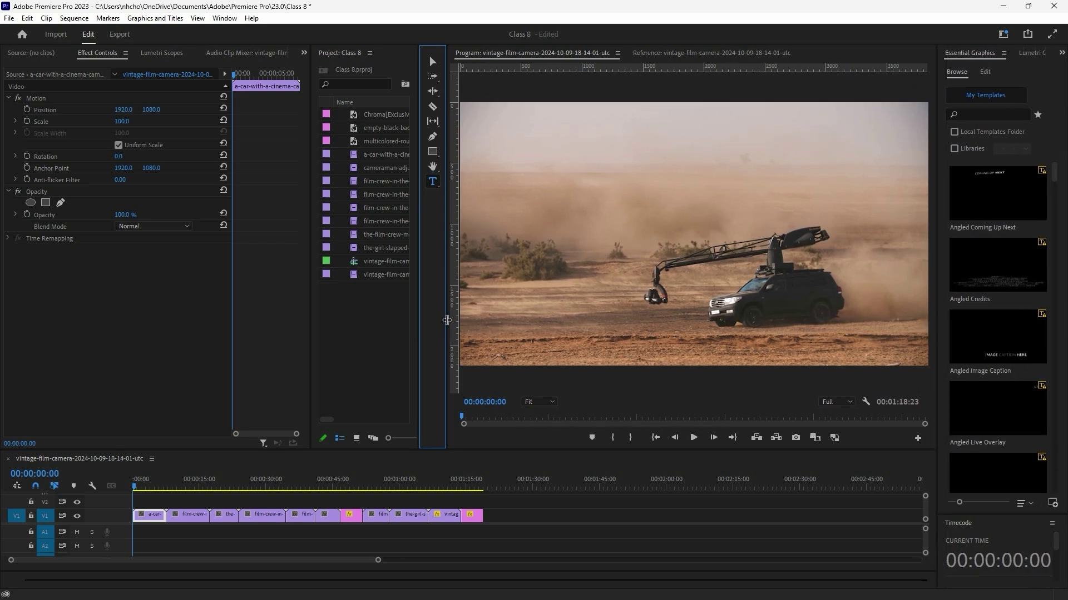
left_click_drag(449, 327, 436, 327)
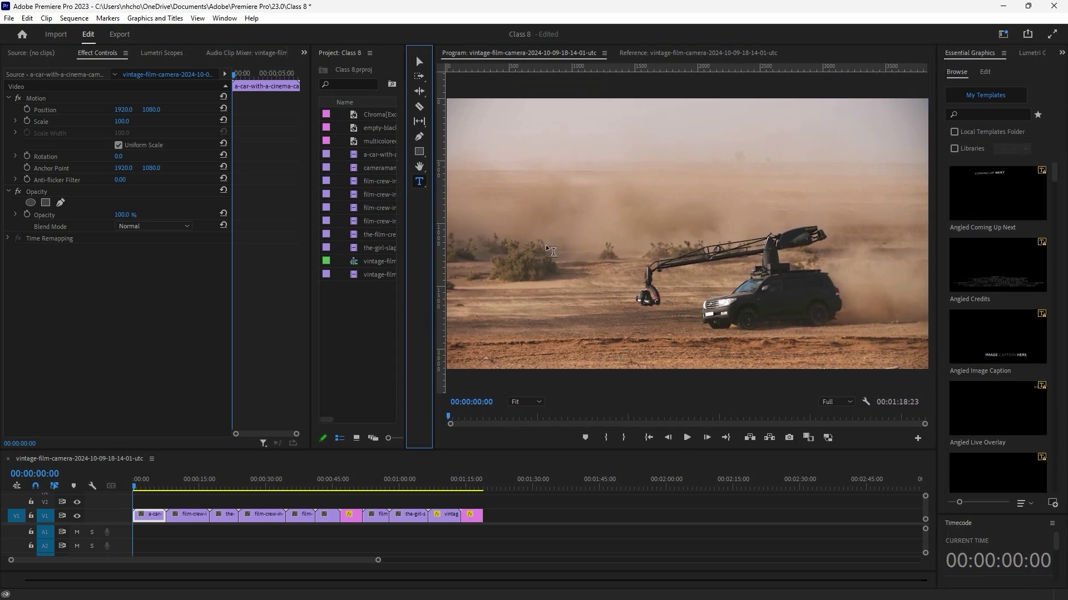
left_click(566, 217)
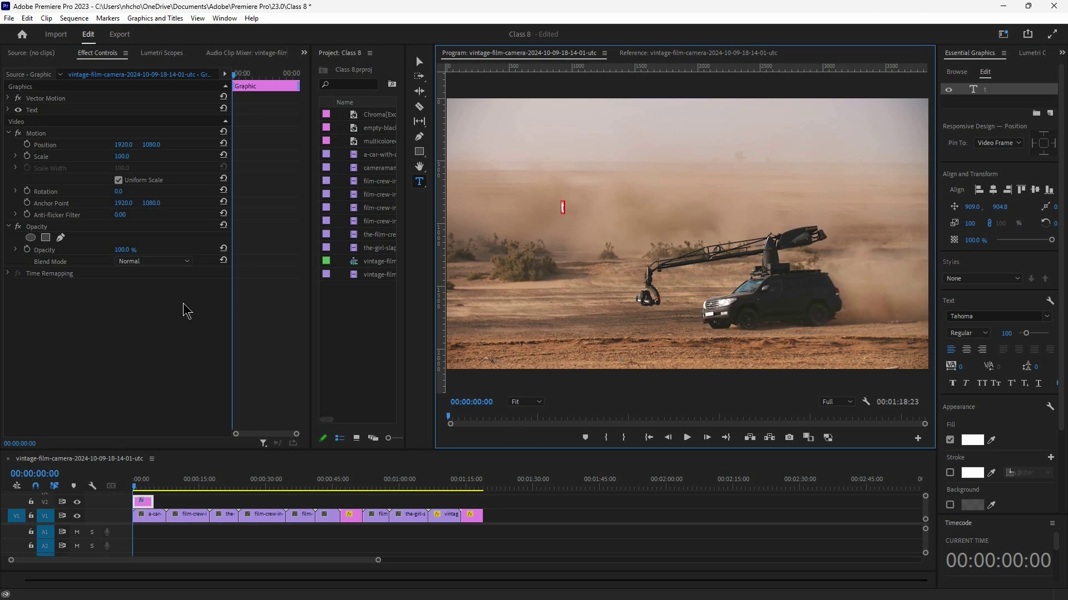
type("TEXT")
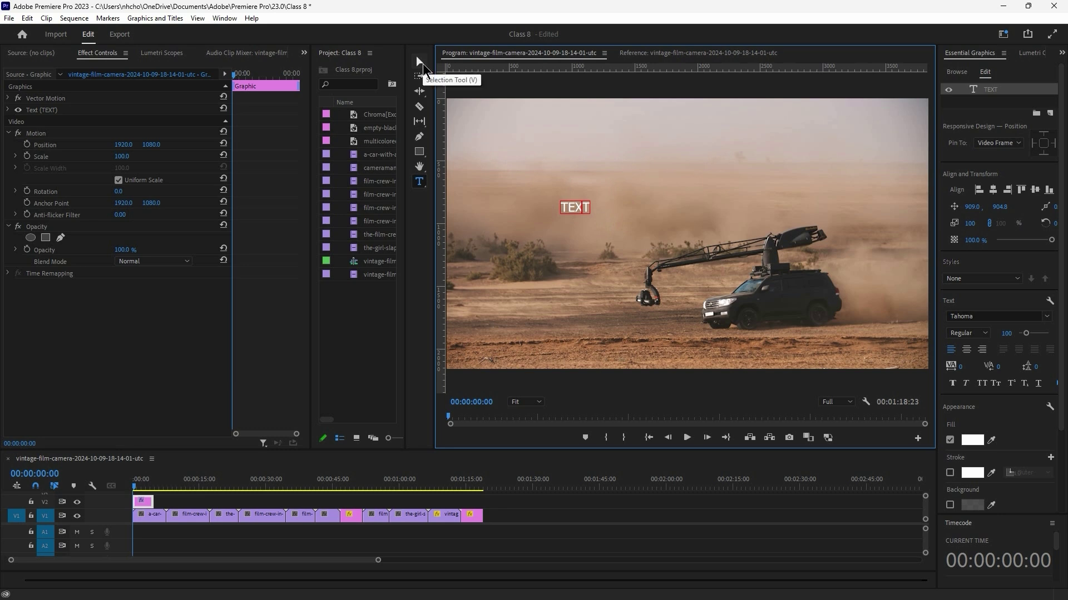
Step: Enlarge the "TEXT" title to a scale of about 712 % and widen the Essential Graphics panel
left_click(422, 62)
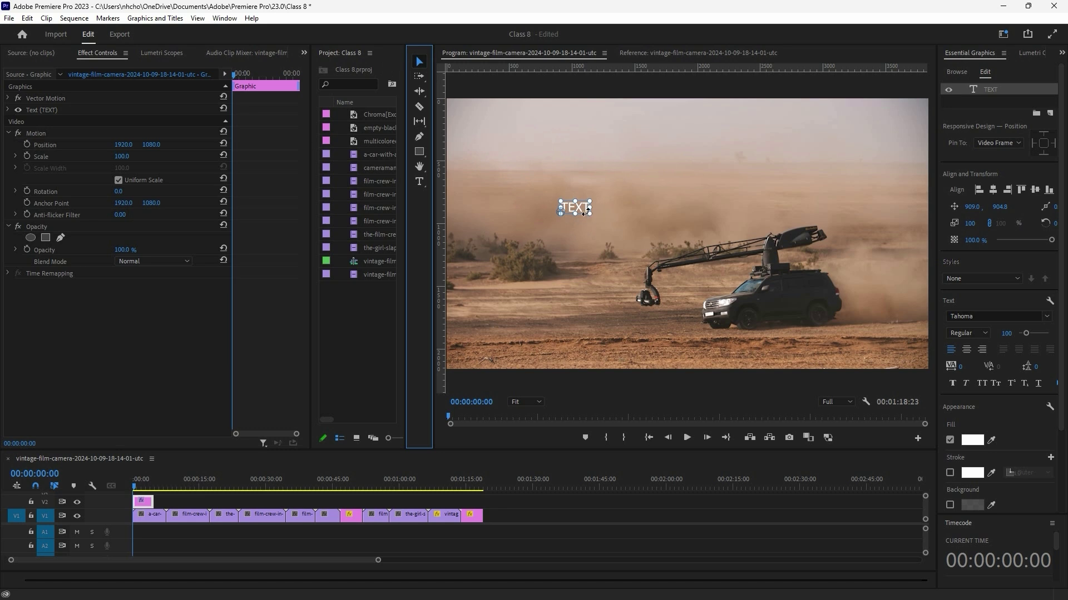
left_click_drag(588, 214, 819, 291)
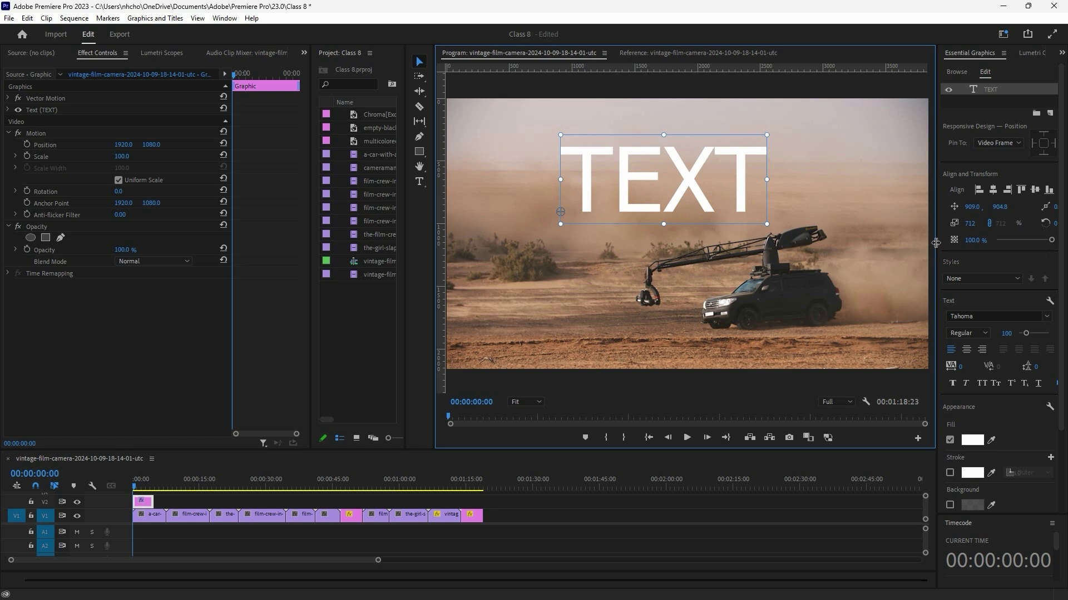
left_click_drag(936, 243, 905, 246)
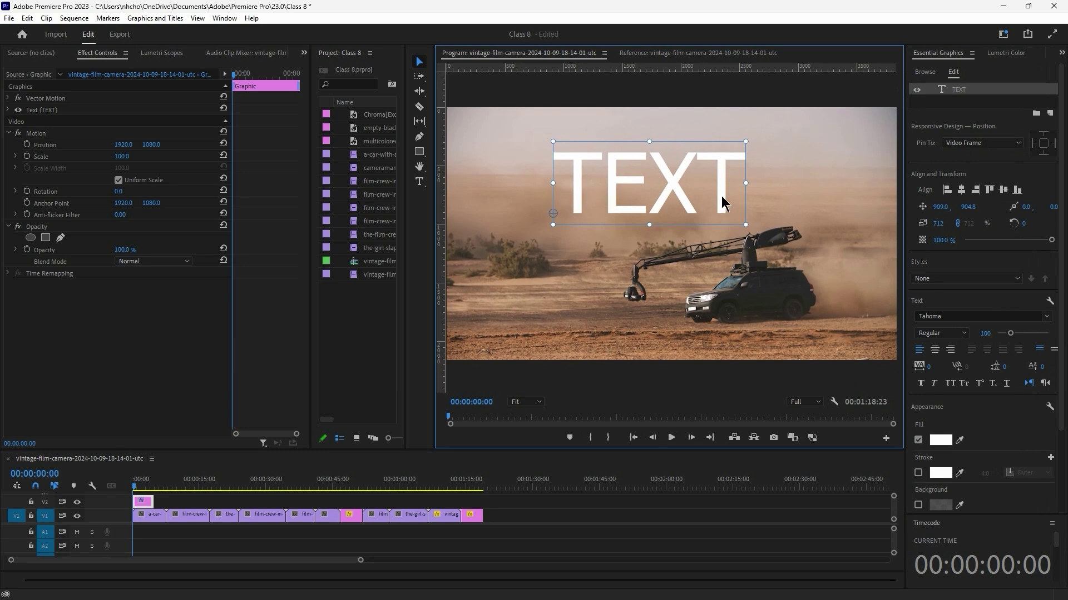
Step: Extend the title to read "TEXT BY" followed by the person's name, and play the sequence briefly to 00:00:02:16
key("t")
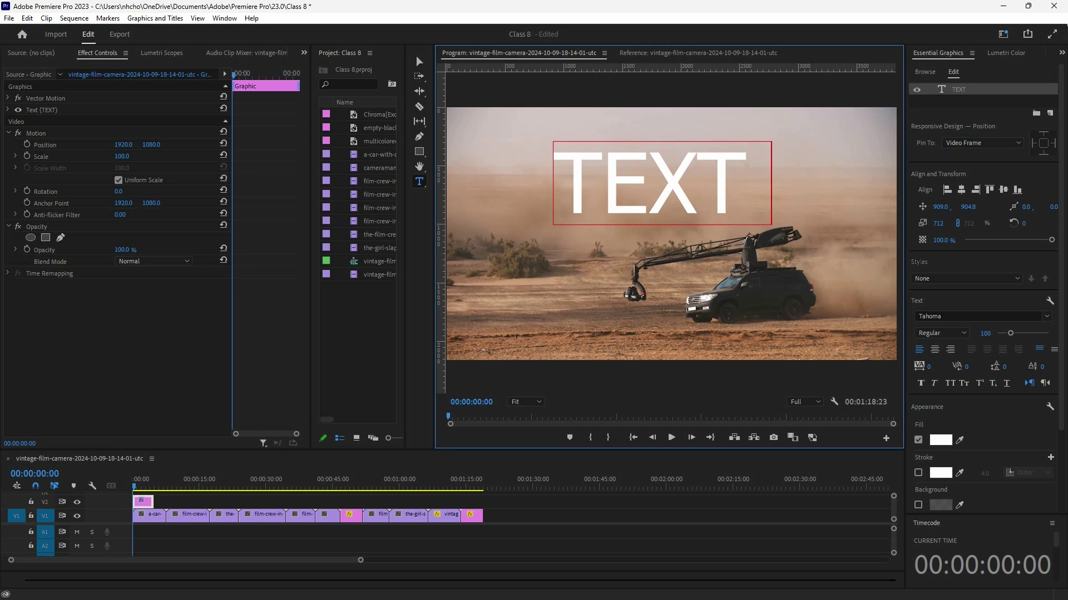
type("BY")
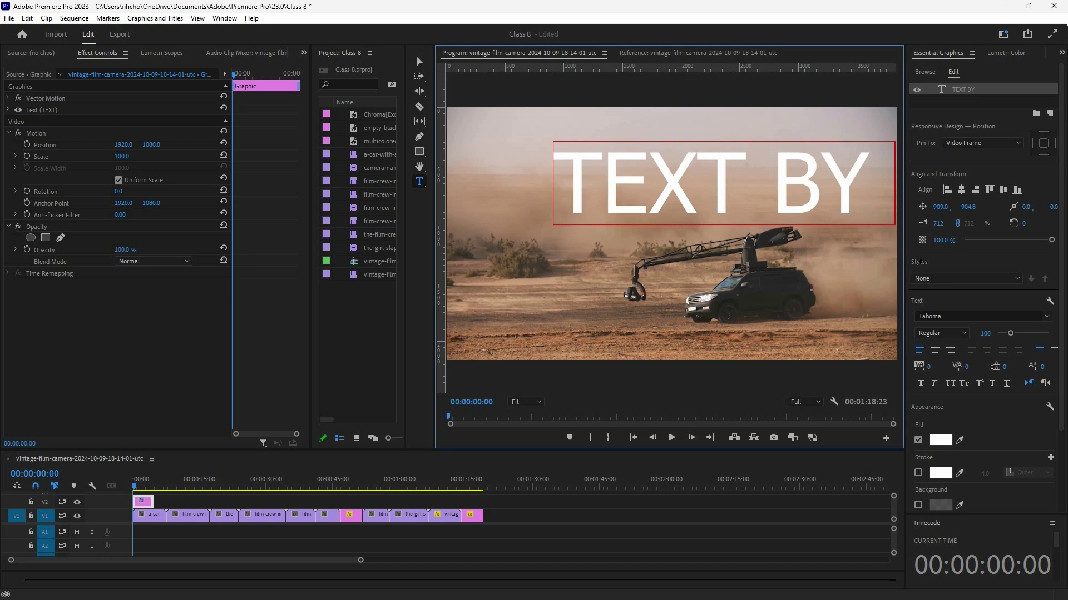
type(" H")
key("Escape")
key("space")
key("space")
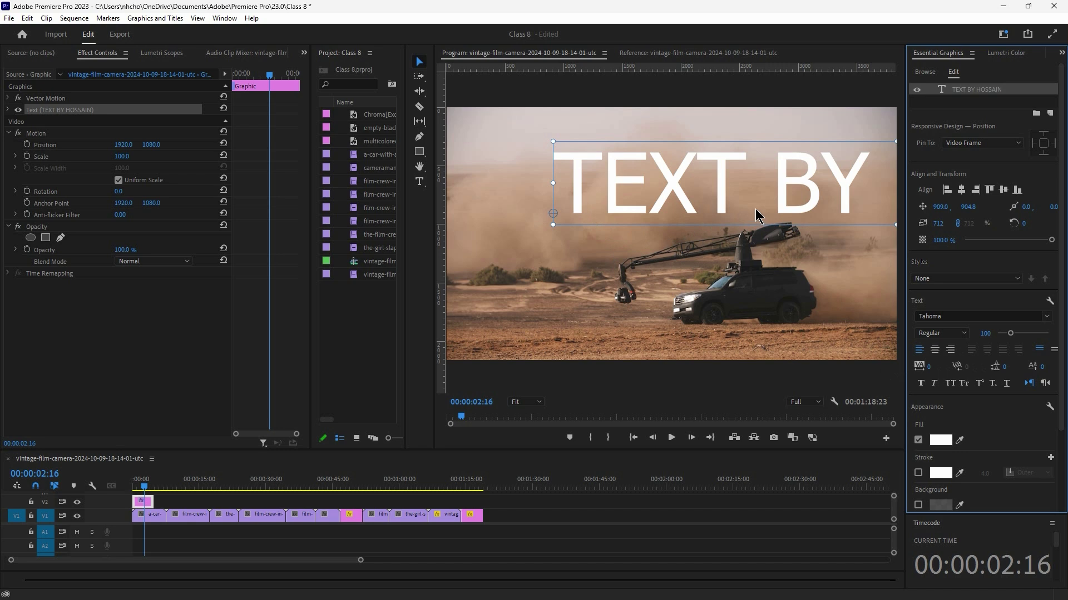
Step: Centre-align the title's text, reduce its font size to 39, and centre it horizontally and vertically in the frame
left_click(935, 350)
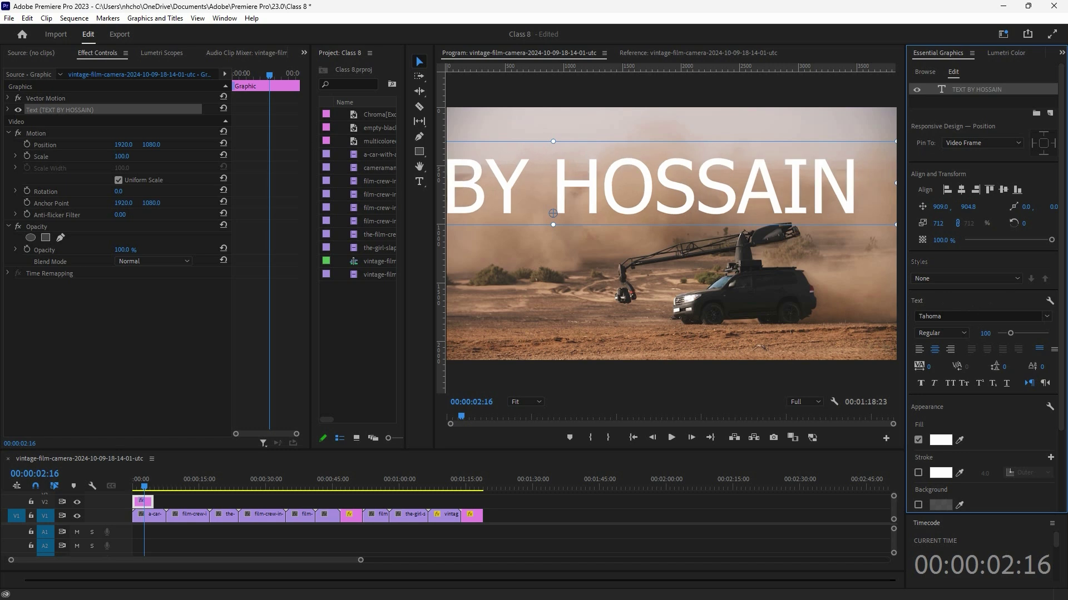
left_click_drag(985, 333, 782, 342)
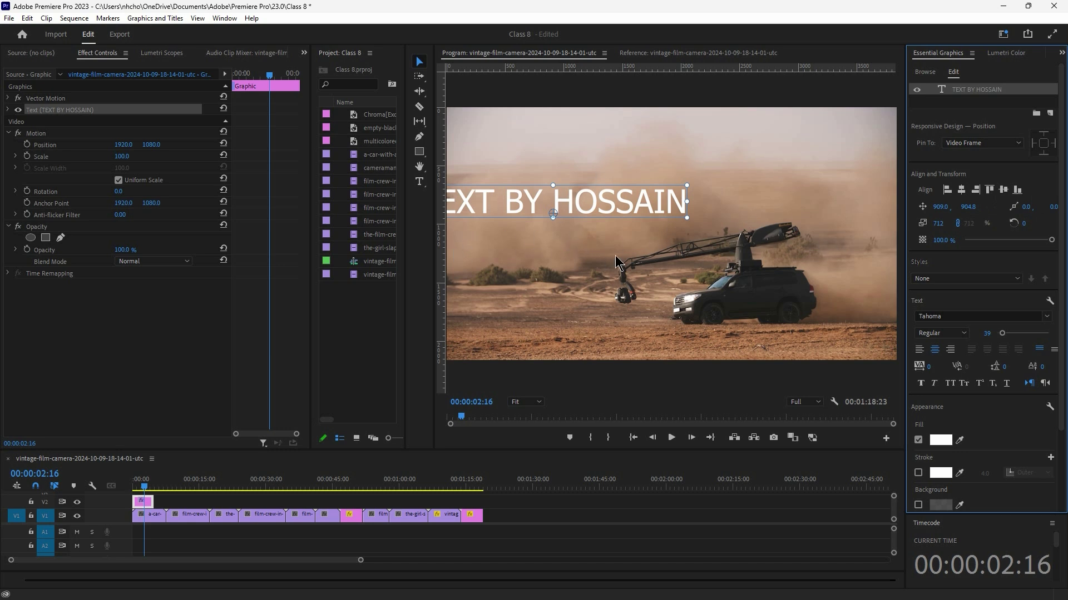
left_click(963, 191)
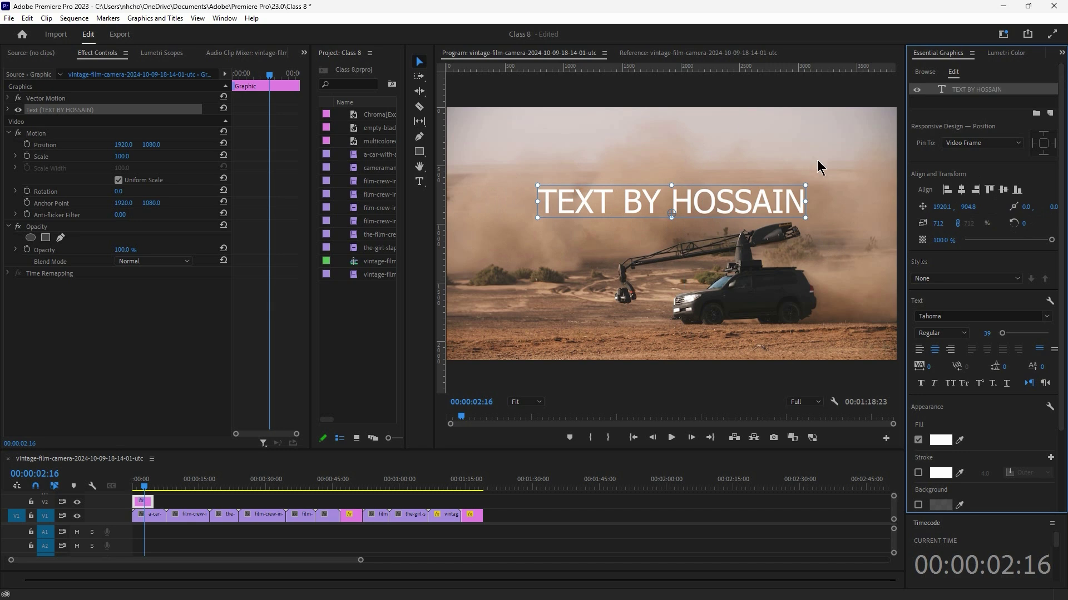
left_click(1003, 190)
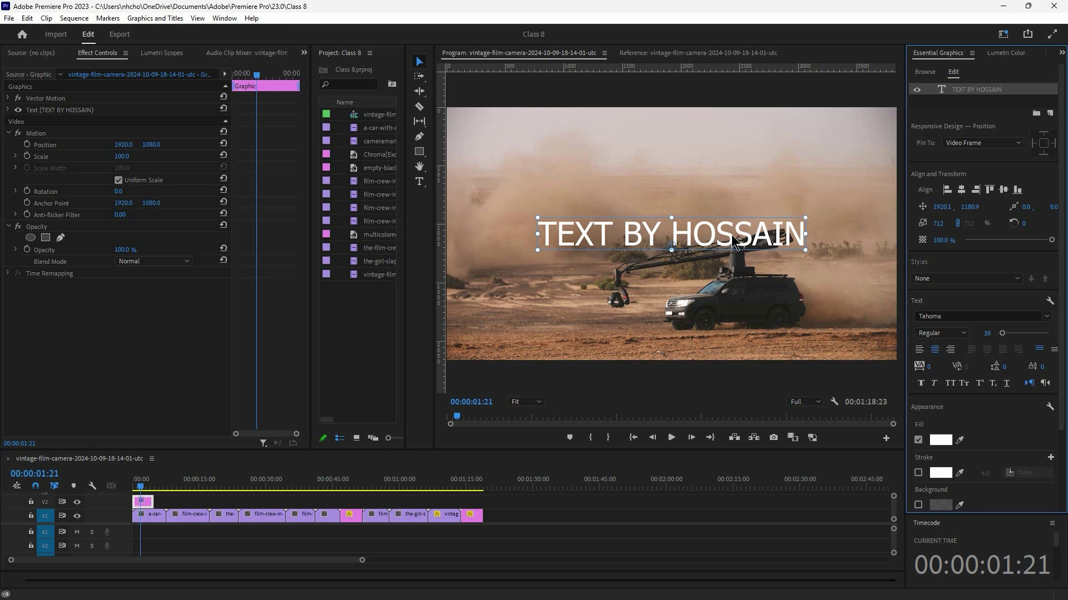
Step: Replace the title's wording with "WRITEN BY ROUTE PLAN", centre-align it, and finish editing the text
left_click(698, 232)
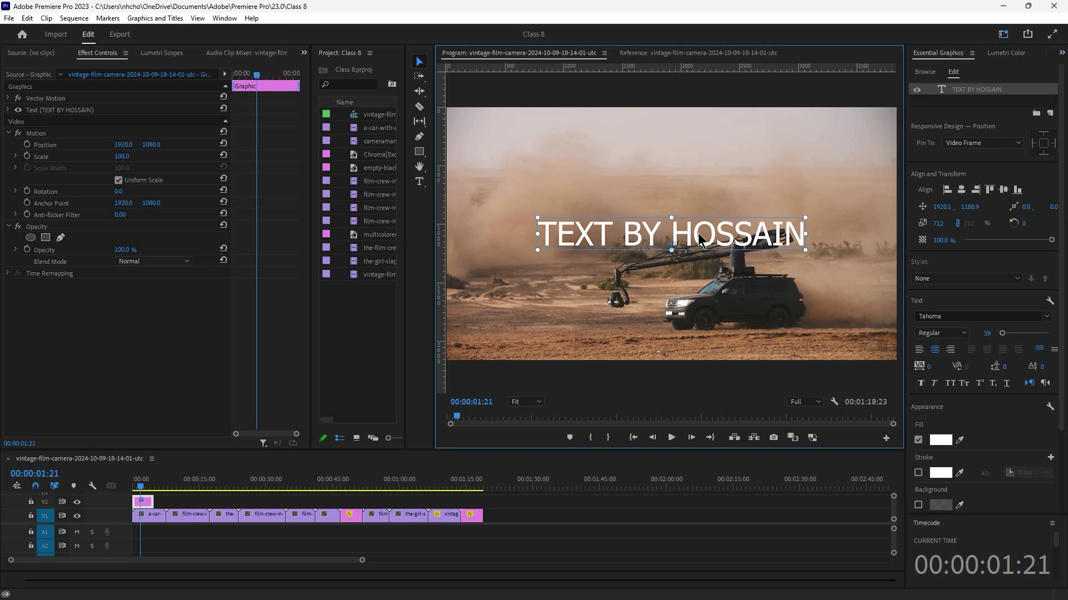
double_click(682, 232)
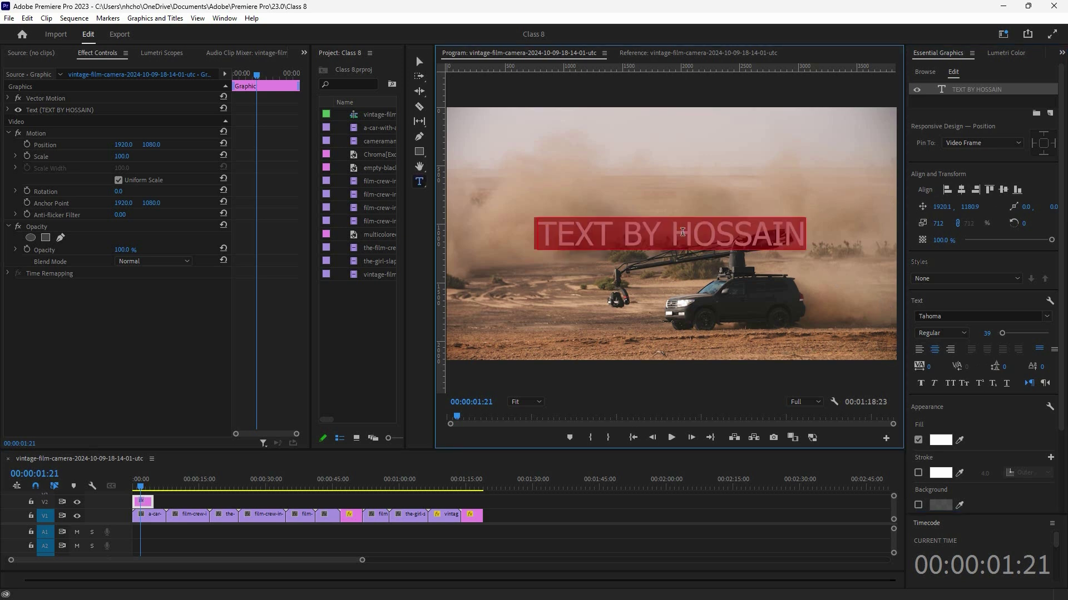
left_click(673, 232)
left_click_drag(681, 237, 798, 245)
key("BackSpace")
key("BackSpace")
key("BackSpace")
key("BackSpace")
key("BackSpace")
key("BackSpace")
key("BackSpace")
key("BackSpace")
key("BackSpace")
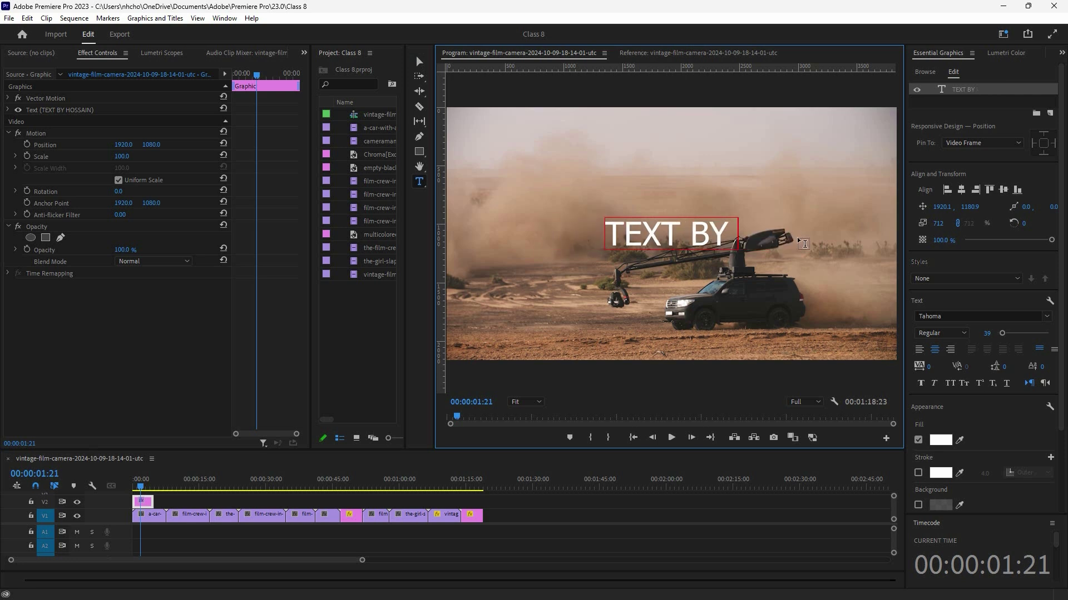
type("WRITEN BY")
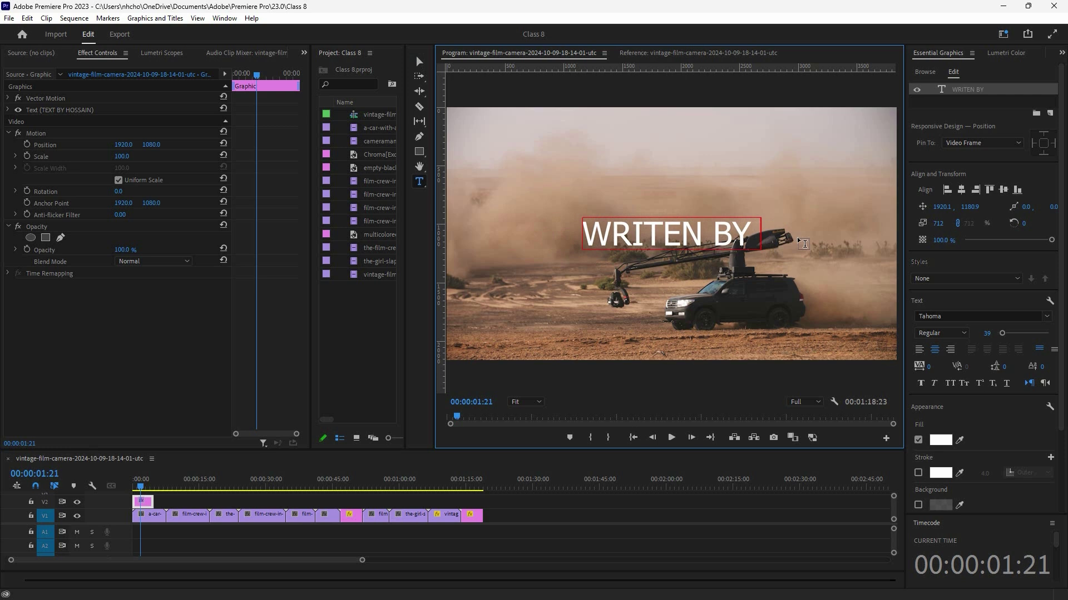
type(" RO")
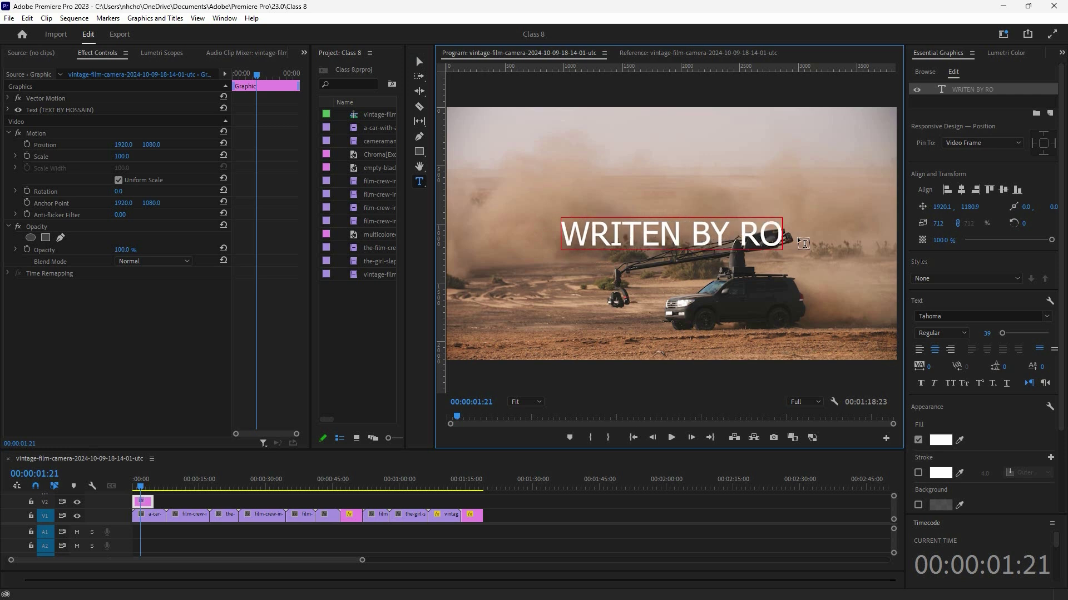
type("UTE P")
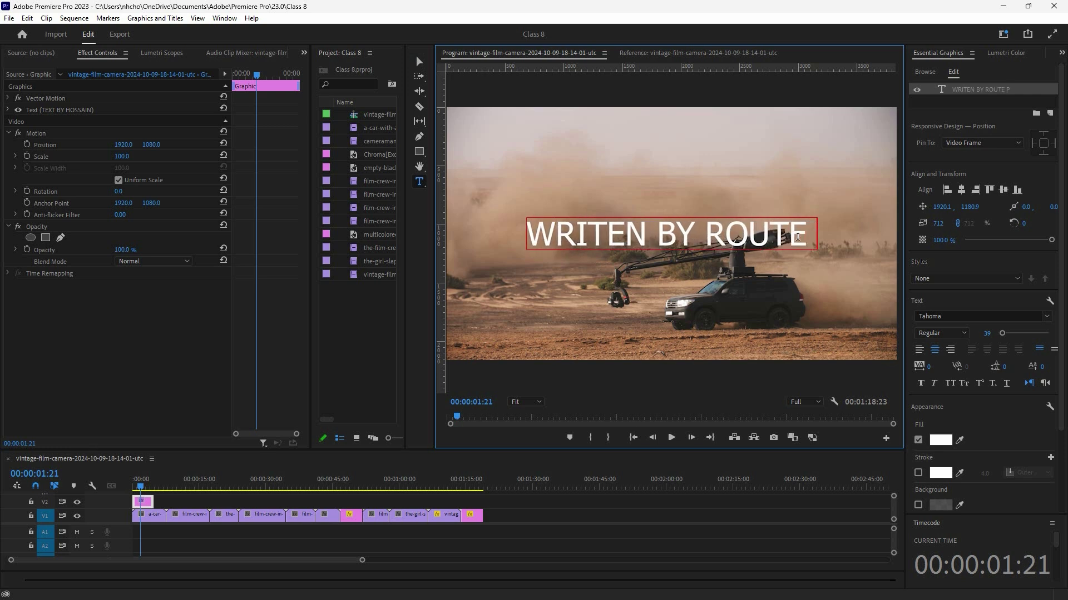
type("LAN")
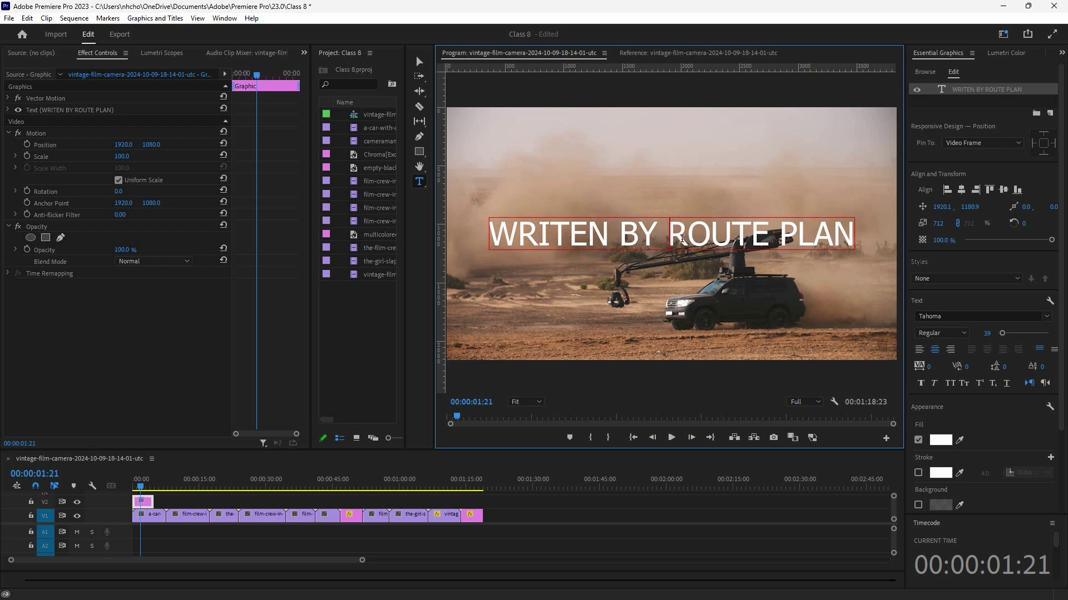
left_click(936, 351)
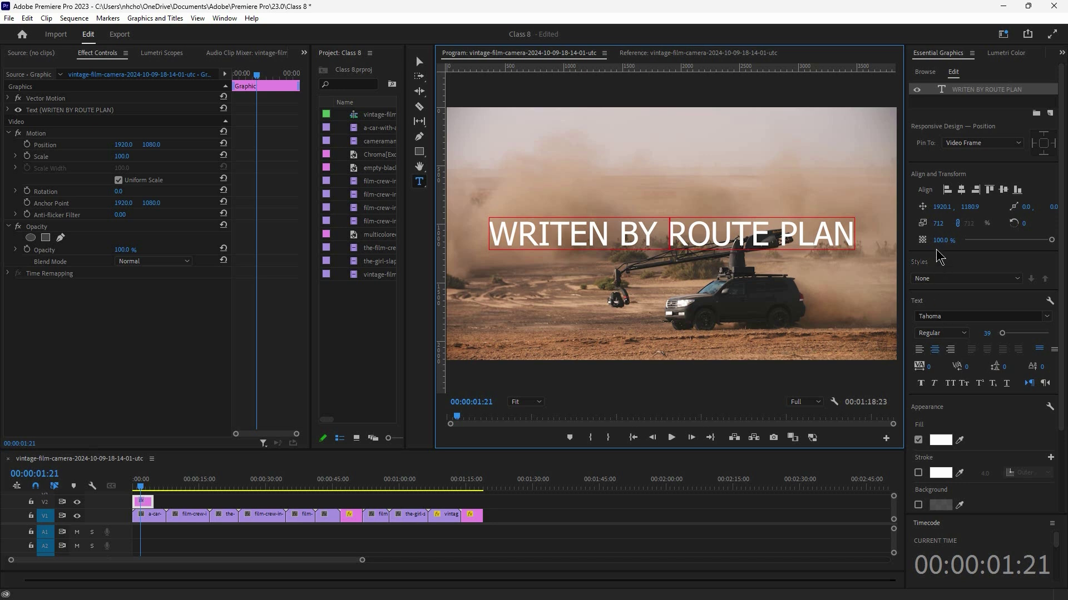
key("v")
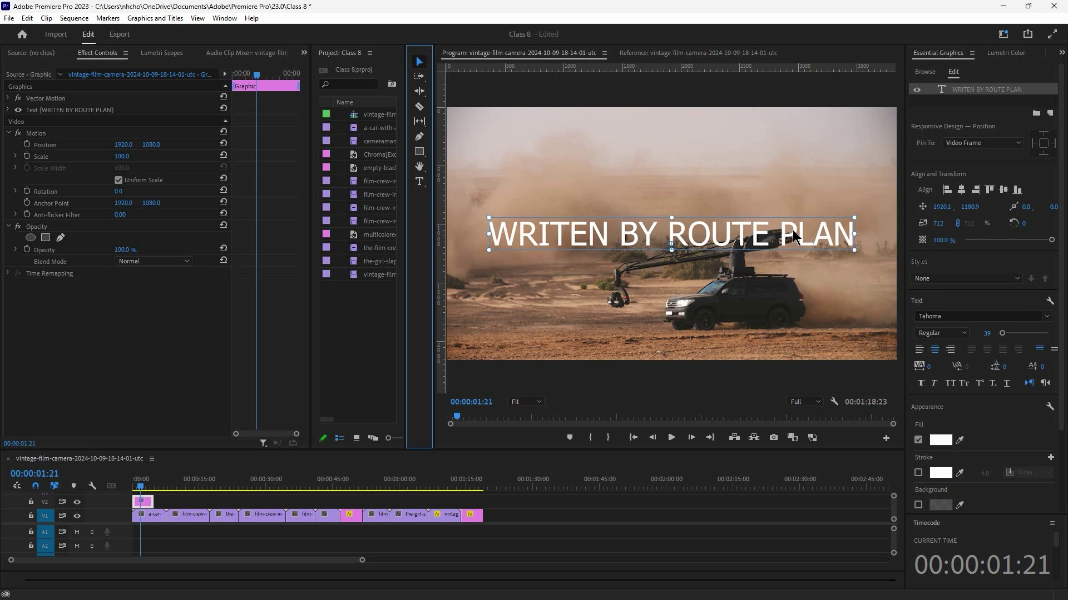
Step: Move the title freely around the frame and realign it to the frame's horizontal and vertical centre
mouse_move(777, 243)
left_mouse_down()
mouse_move(798, 243)
mouse_move(736, 237)
mouse_move(812, 236)
mouse_move(778, 241)
mouse_move(793, 241)
left_mouse_up()
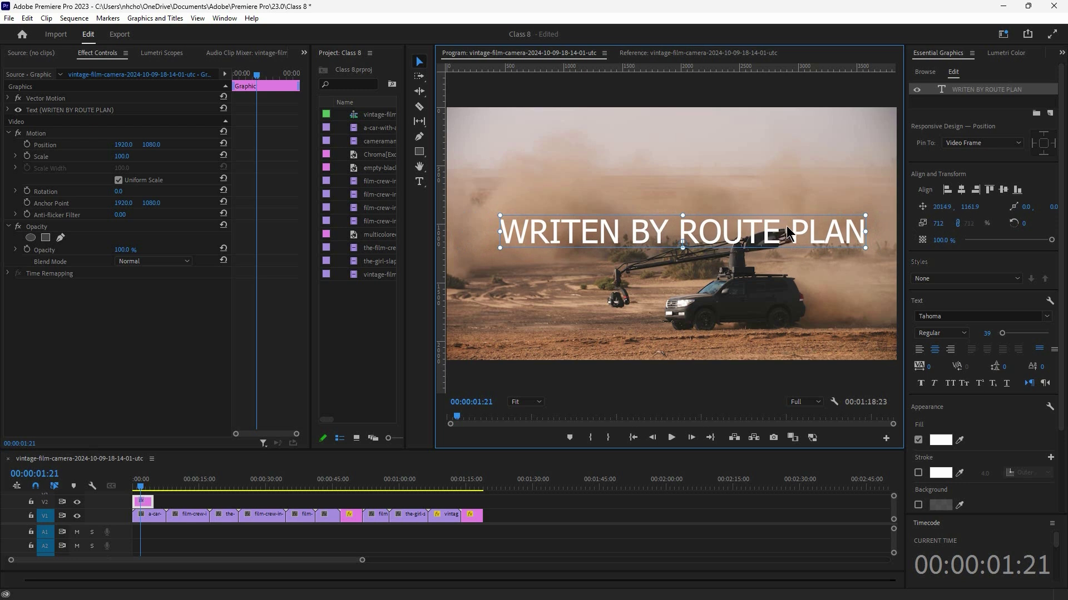
left_click_drag(781, 237, 565, 222)
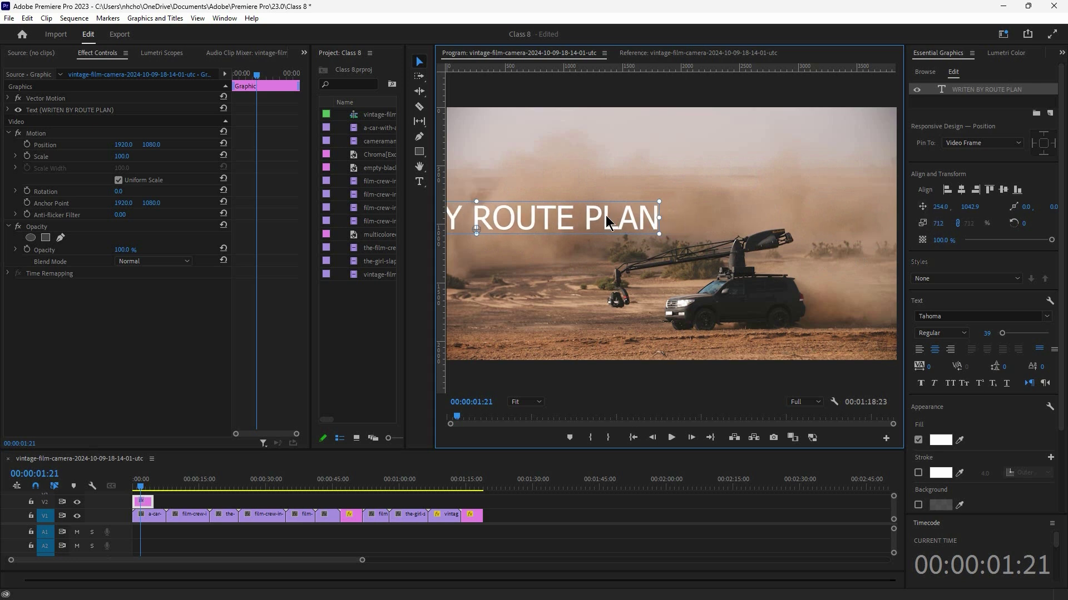
left_click_drag(676, 222, 1066, 221)
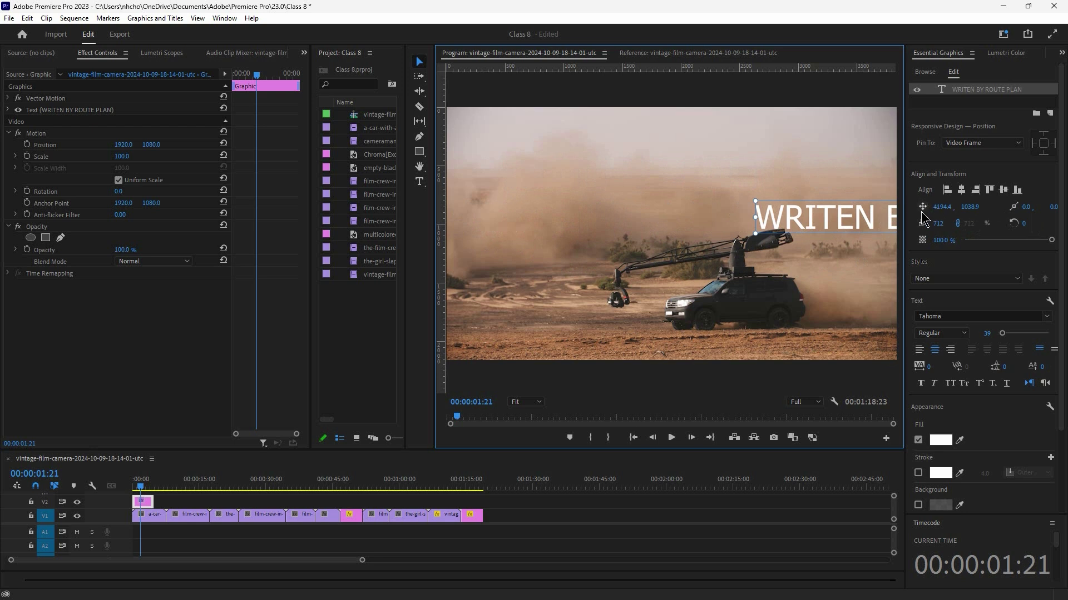
left_click_drag(828, 217, 596, 260)
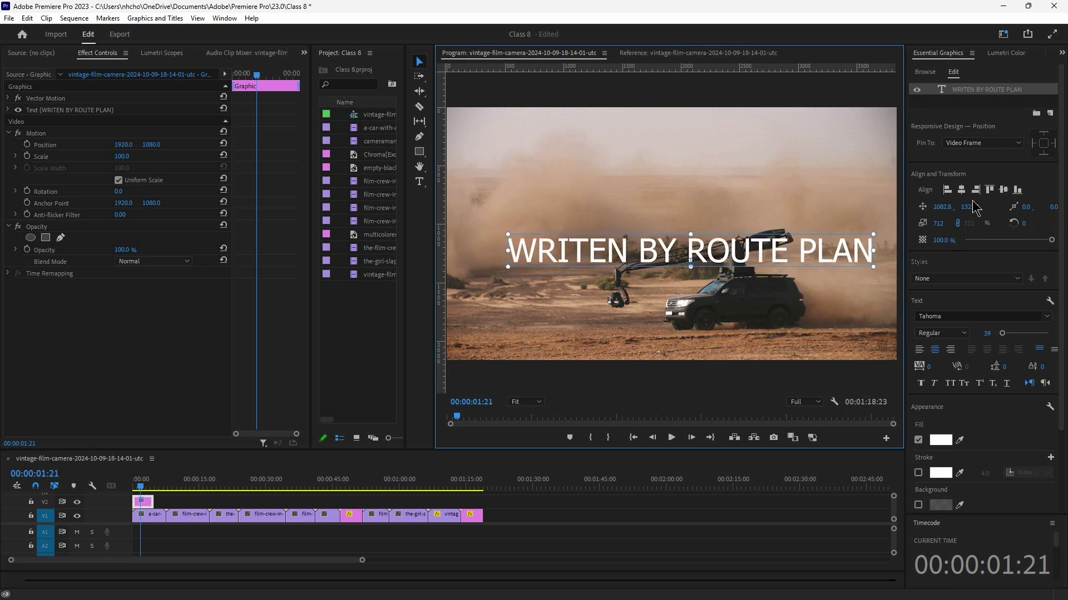
left_click(960, 190)
left_click(1003, 190)
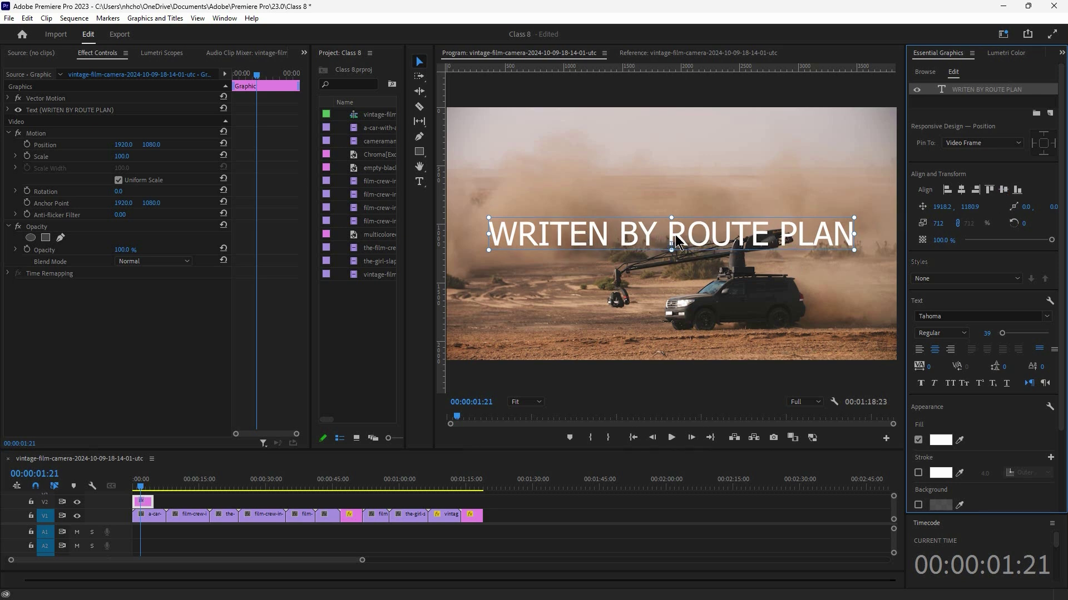
Step: Move the title around the frame to about 4739, 1324, past the right edge, and enable position animation at 00:00:01:21
left_click(679, 243)
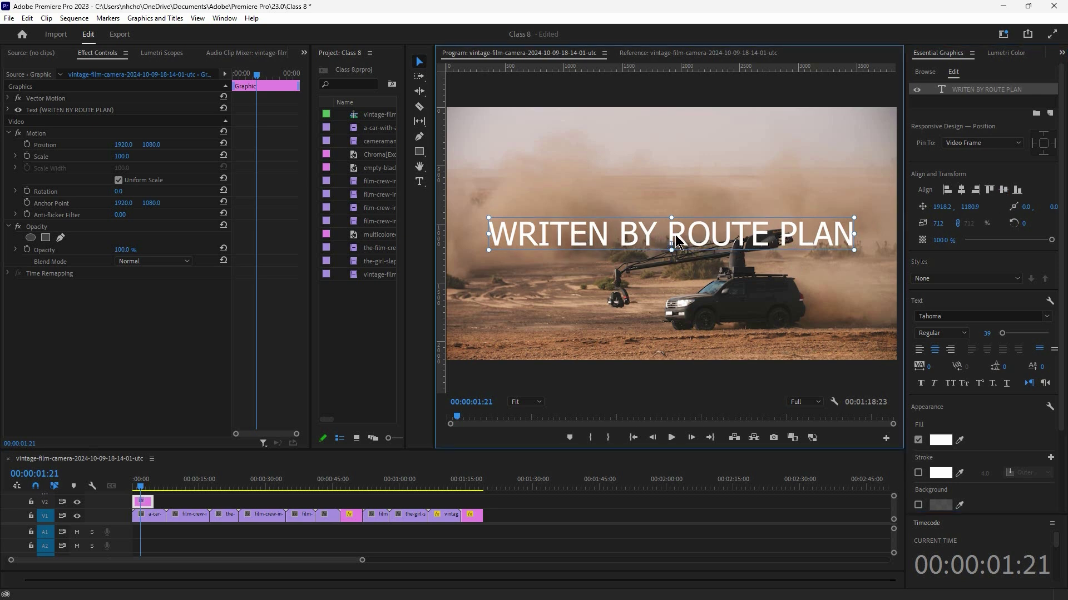
left_click_drag(677, 243, 931, 243)
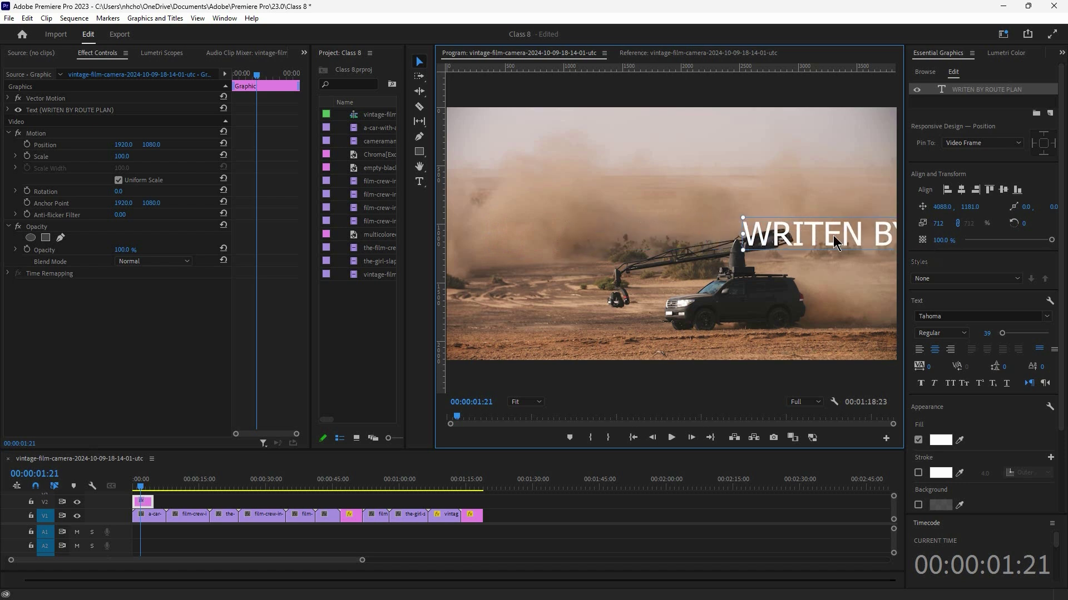
left_click_drag(837, 243, 572, 191)
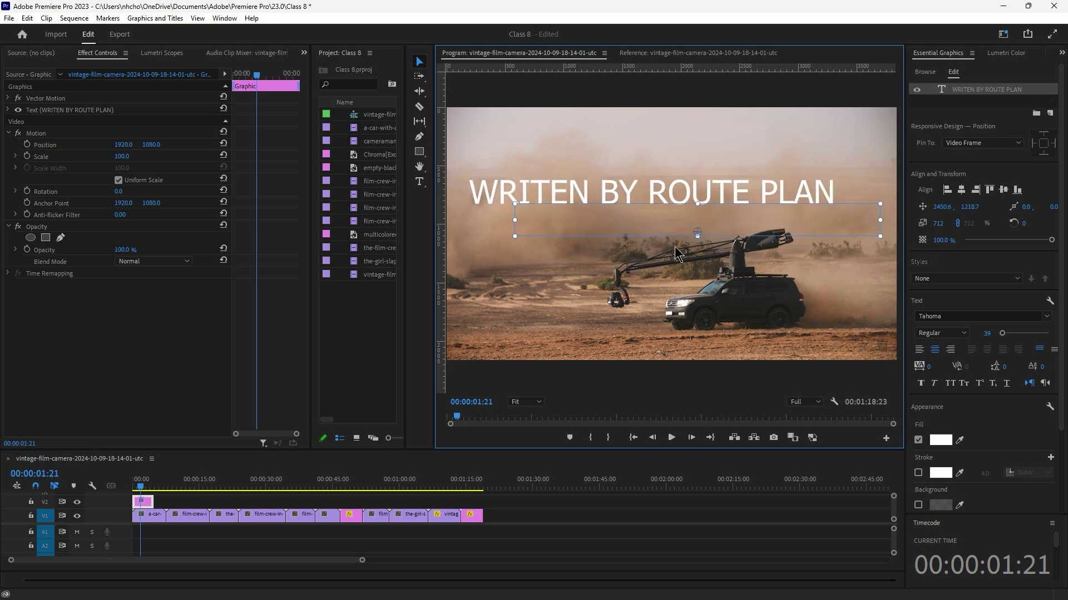
left_click_drag(669, 189, 912, 259)
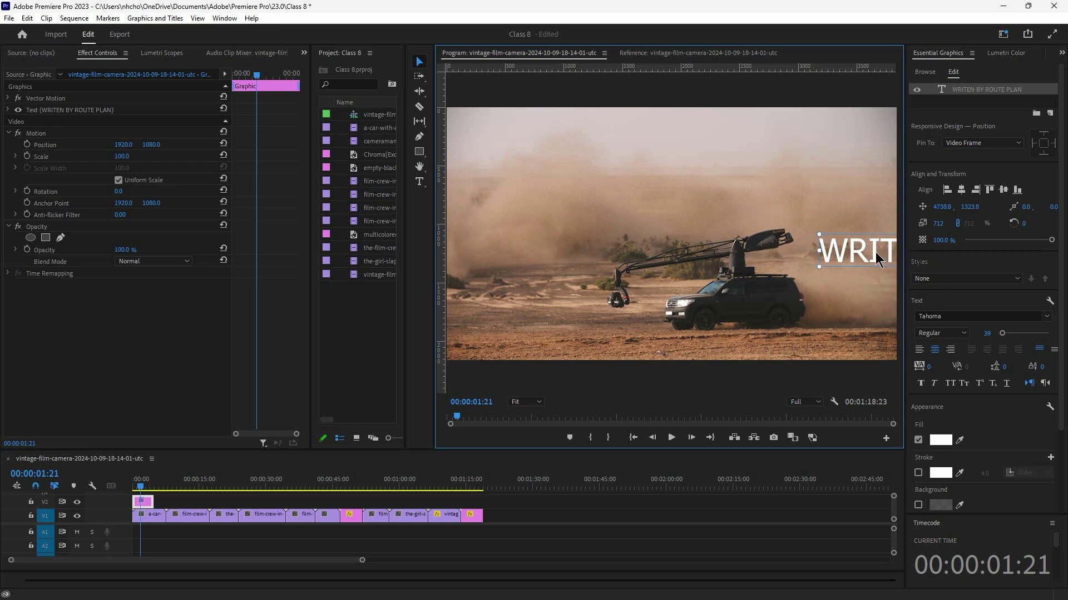
left_click(923, 206)
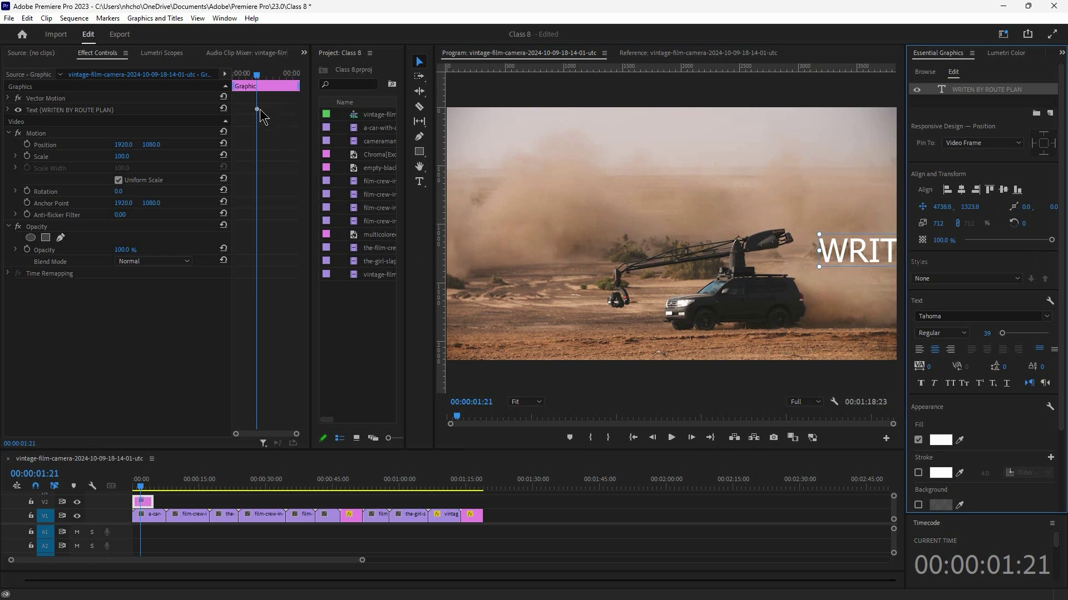
Step: At 00:00:02:16, move the title to about 1923, 716 as a second position keyframe, and play the animation from 00:00:01:16
left_click_drag(257, 79, 267, 83)
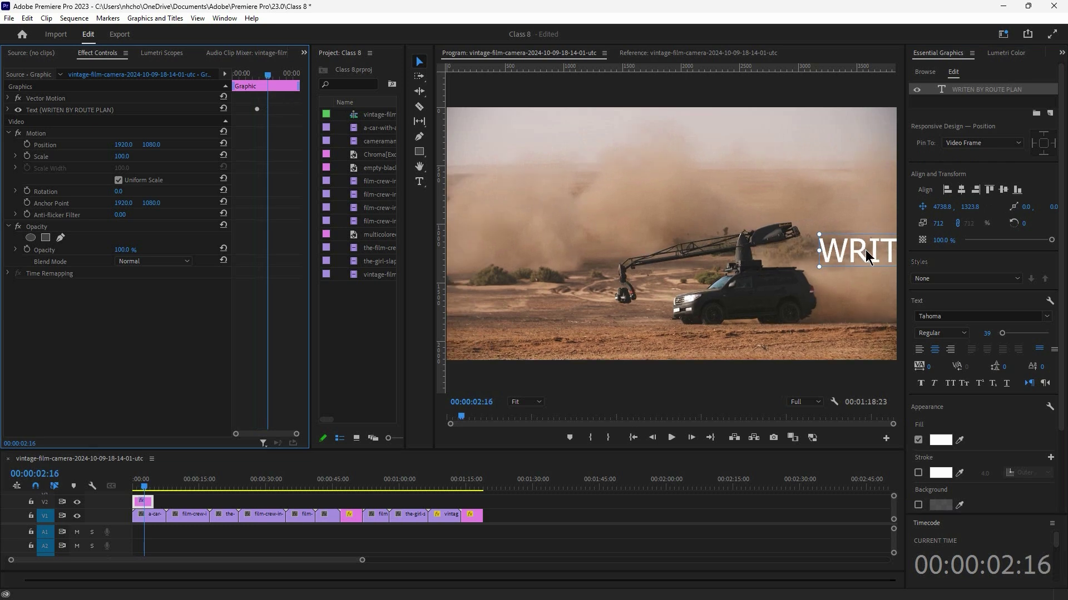
left_click_drag(869, 257, 537, 180)
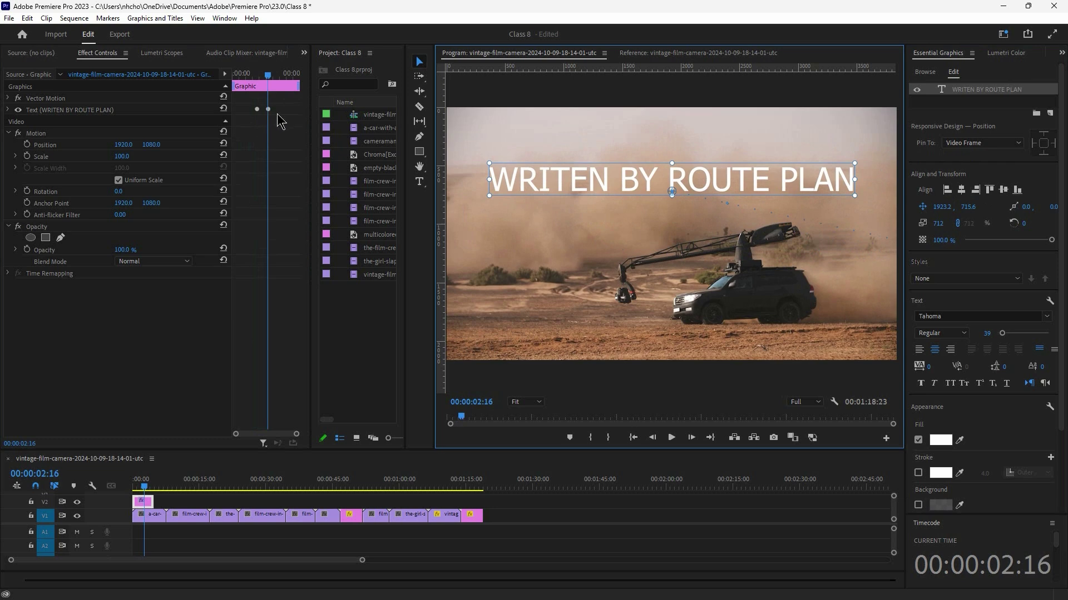
left_click(140, 487)
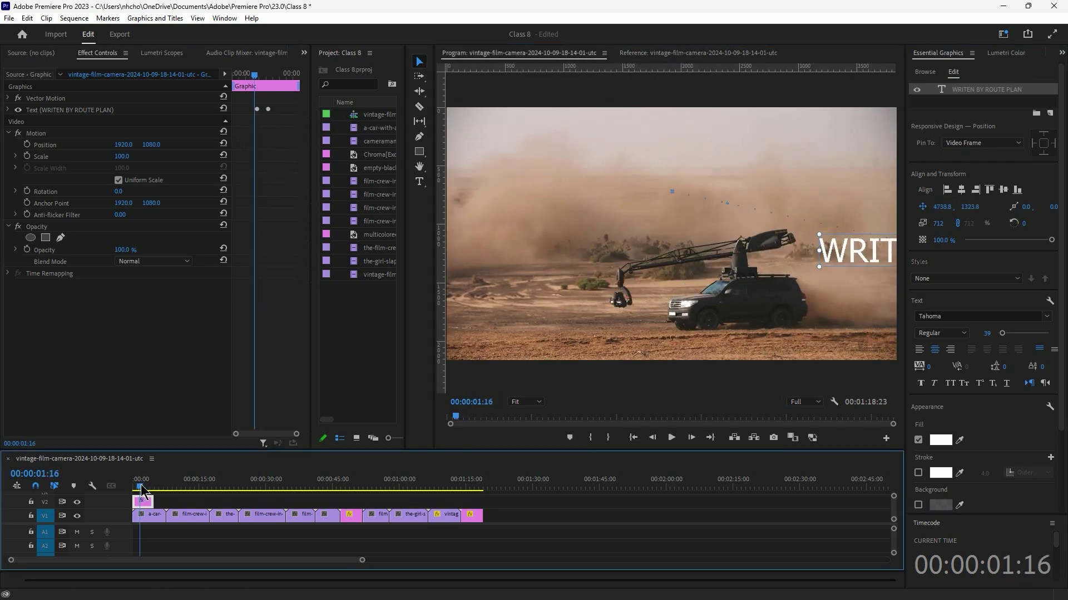
key("space")
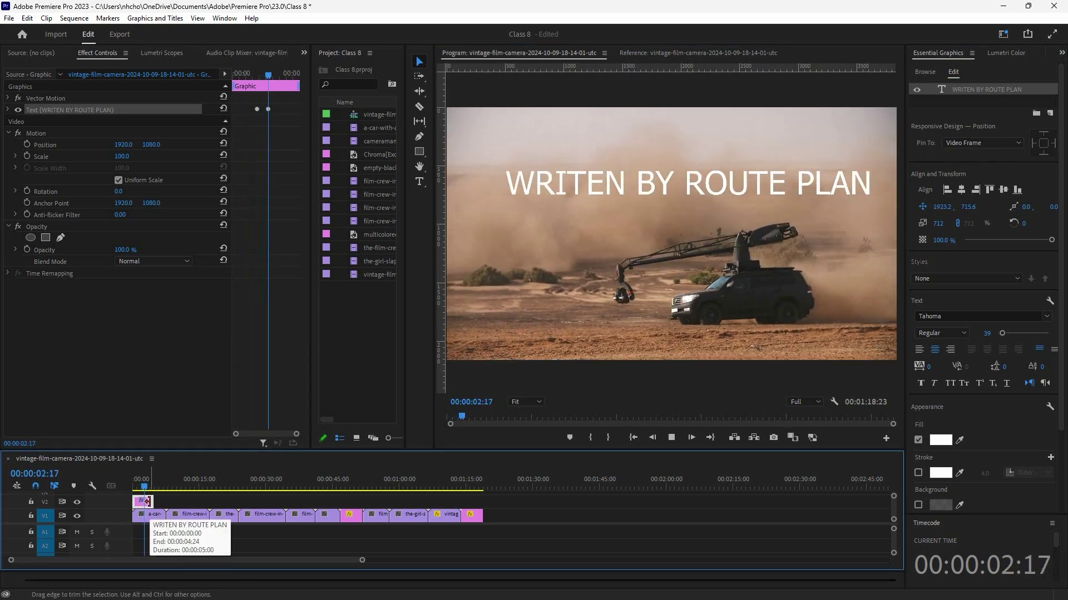
key("space")
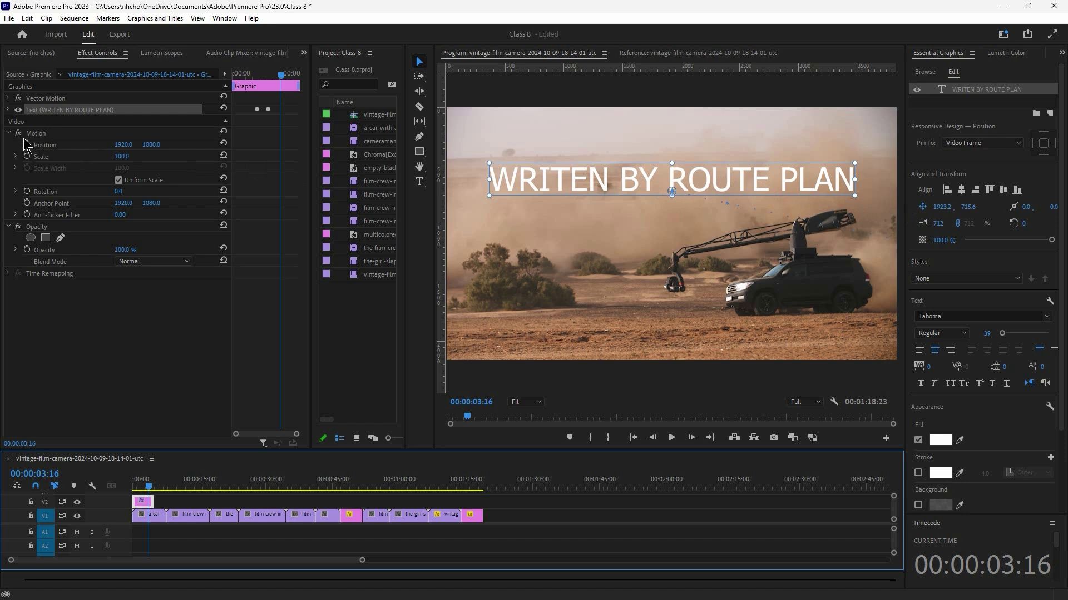
Step: Show the title's transform keyframes, move the title to about 2108, 754 at 00:00:03:16, and turn off its position animation
left_click(8, 110)
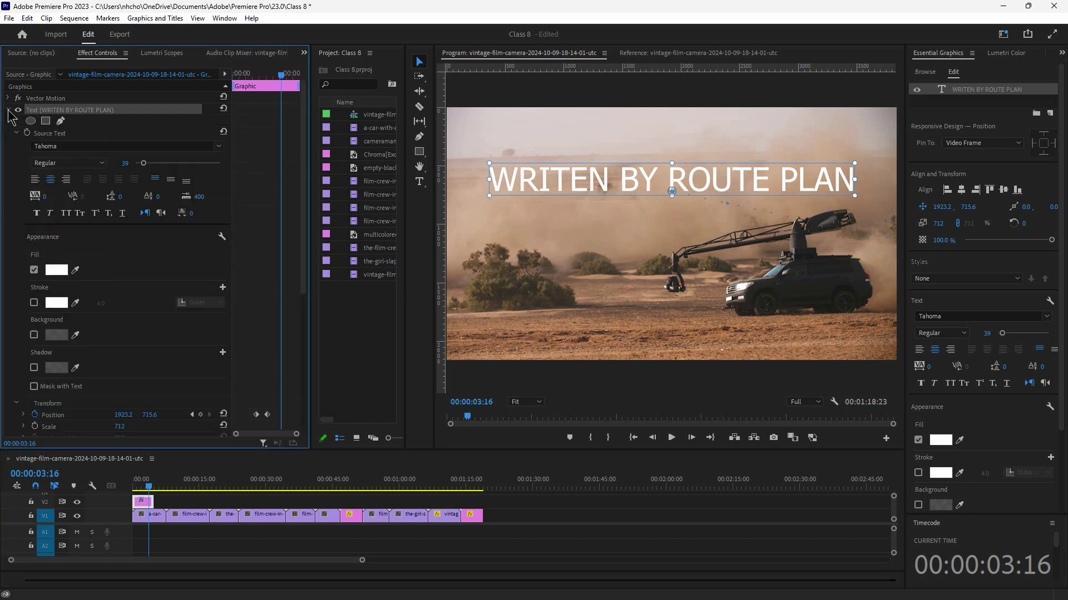
scroll(100, 314, "down", 1)
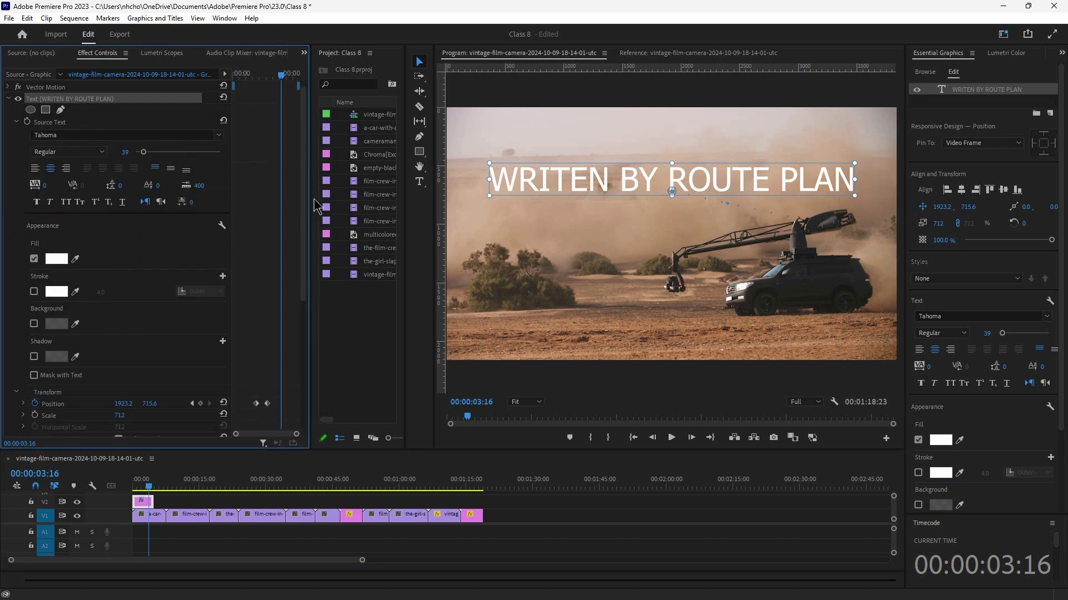
left_click_drag(302, 278, 302, 400)
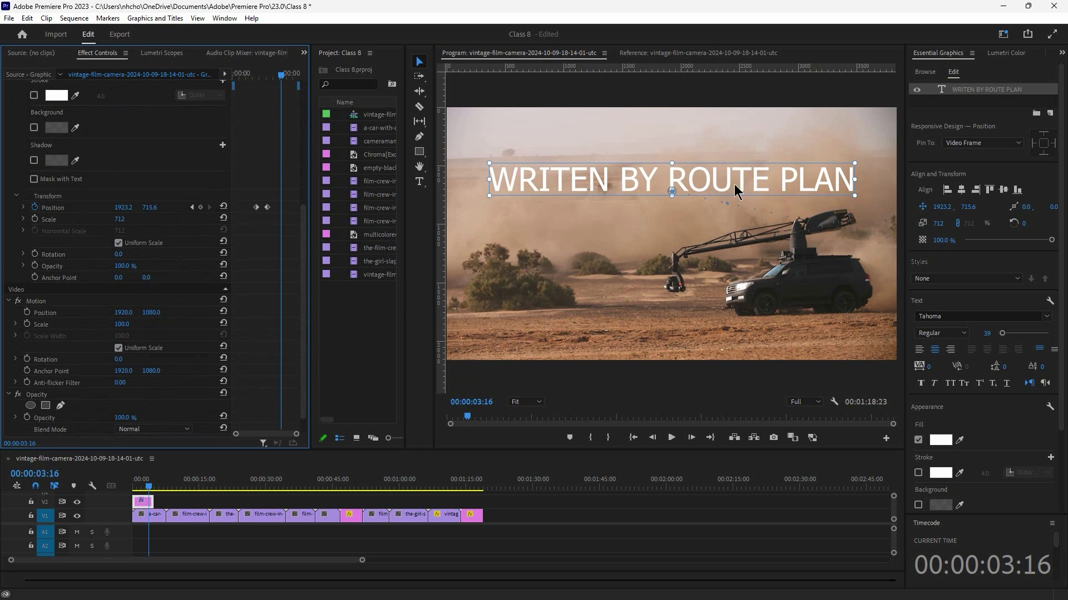
mouse_move(727, 183)
left_mouse_down()
mouse_move(788, 212)
mouse_move(688, 215)
mouse_move(667, 232)
mouse_move(693, 275)
mouse_move(747, 196)
mouse_move(739, 165)
mouse_move(721, 204)
mouse_move(730, 283)
mouse_move(776, 219)
mouse_move(747, 189)
left_mouse_up()
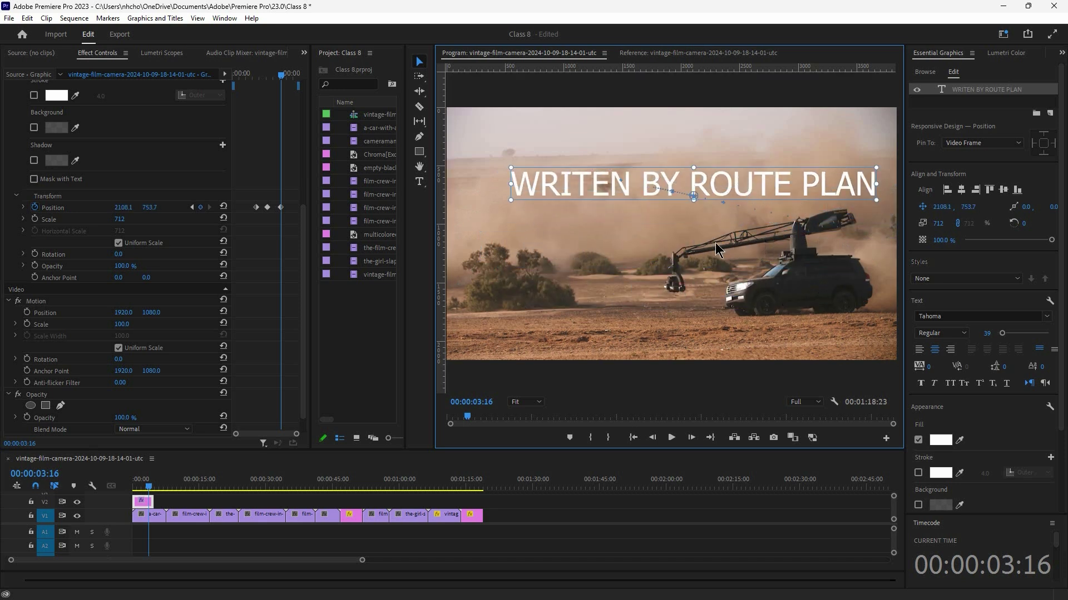
left_click(923, 208)
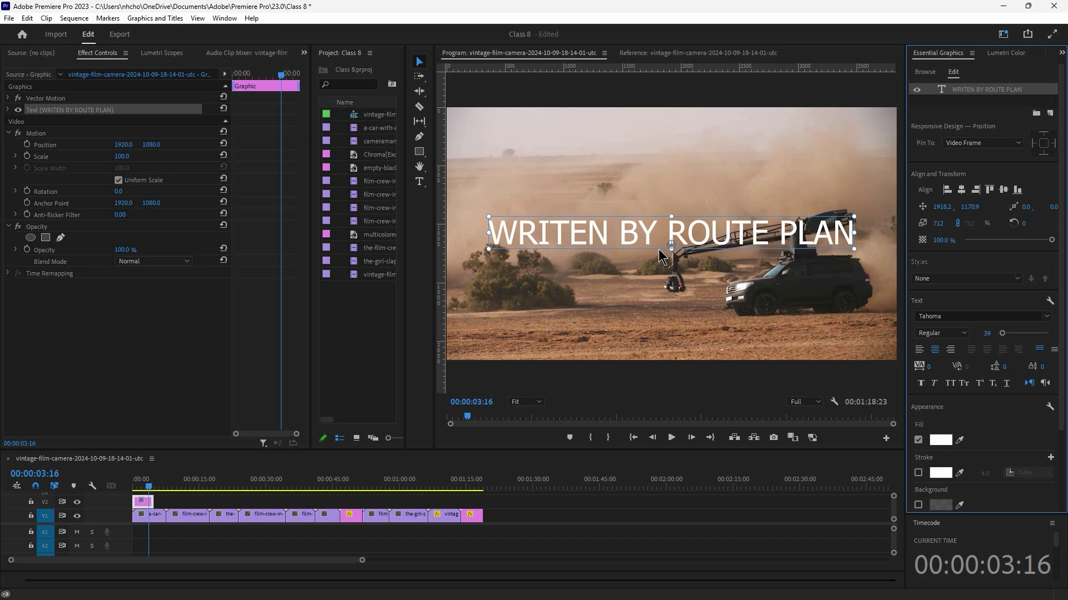
Step: Inspect the title's anchor point at 100% zoom, return the view to Fit, and set the title's position to 1918.2, 1180.9
left_click(525, 401)
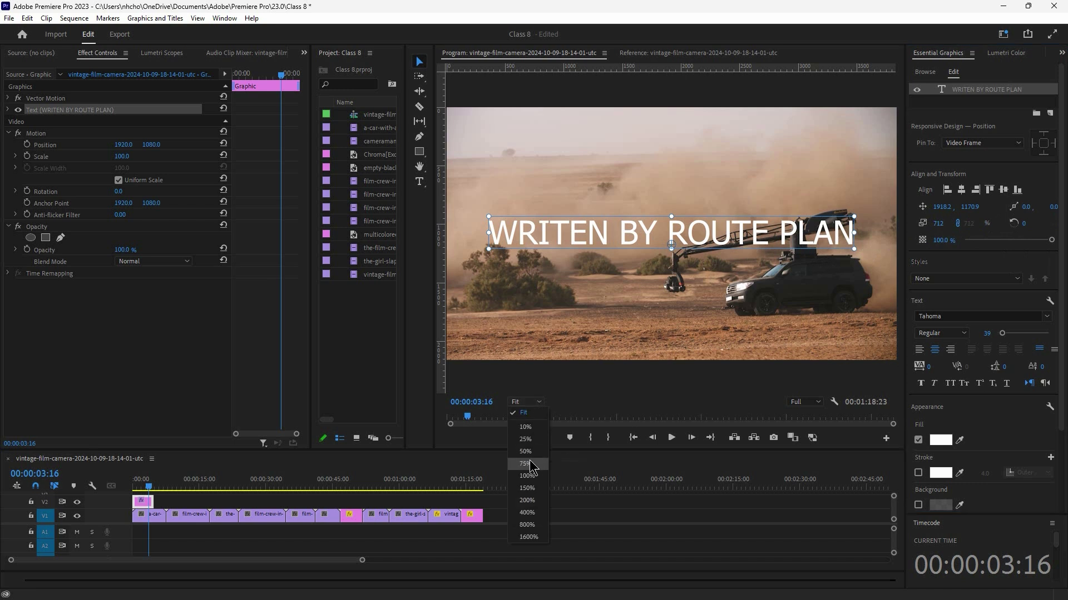
left_click(526, 476)
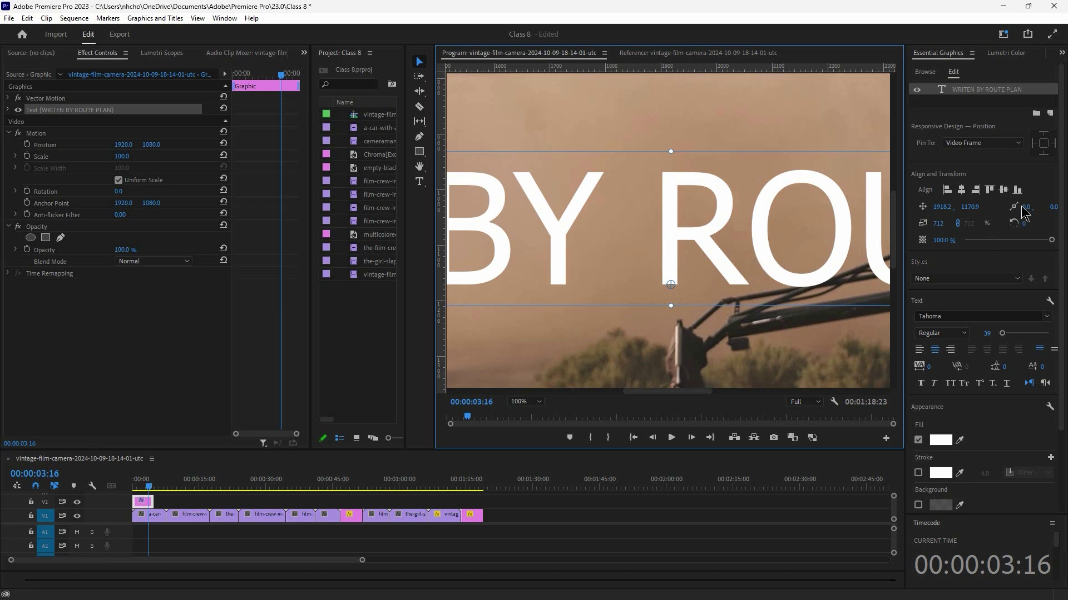
left_click_drag(1023, 213, 944, 239)
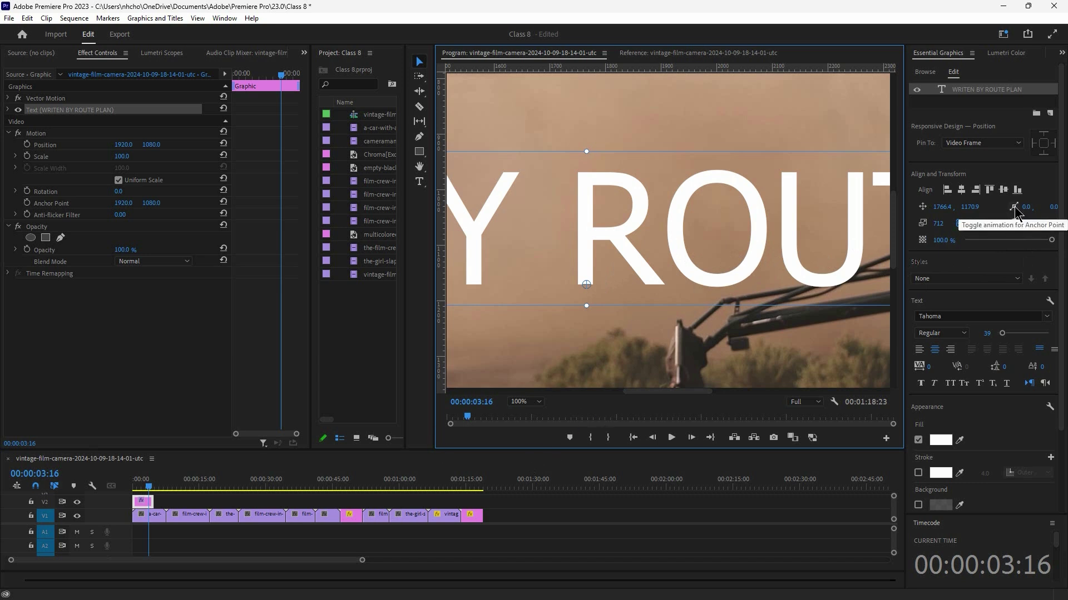
left_click(537, 405)
left_click(524, 413)
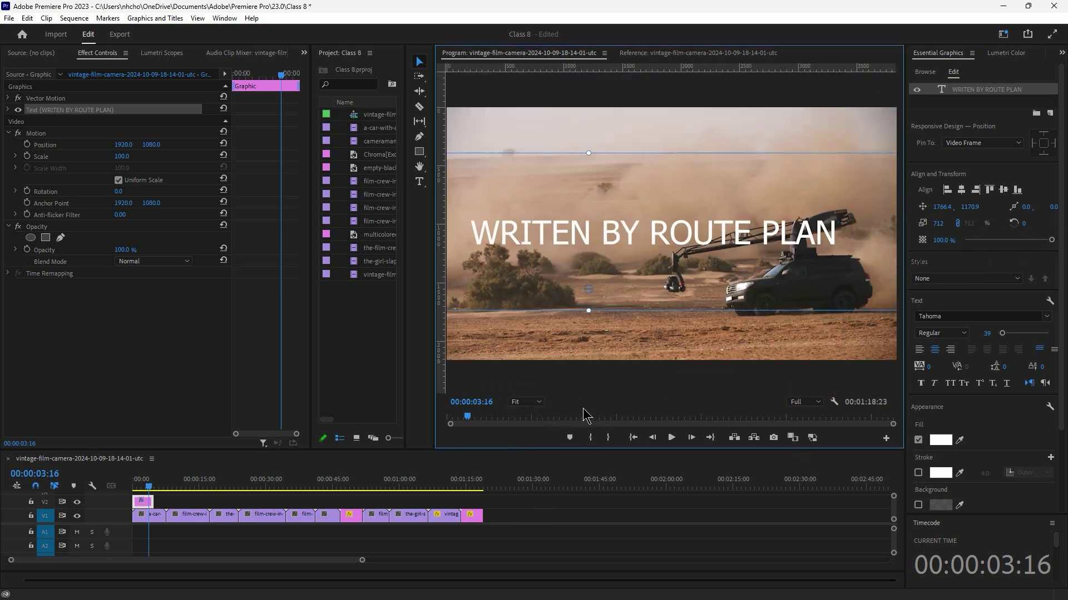
left_click_drag(941, 206, 1001, 203)
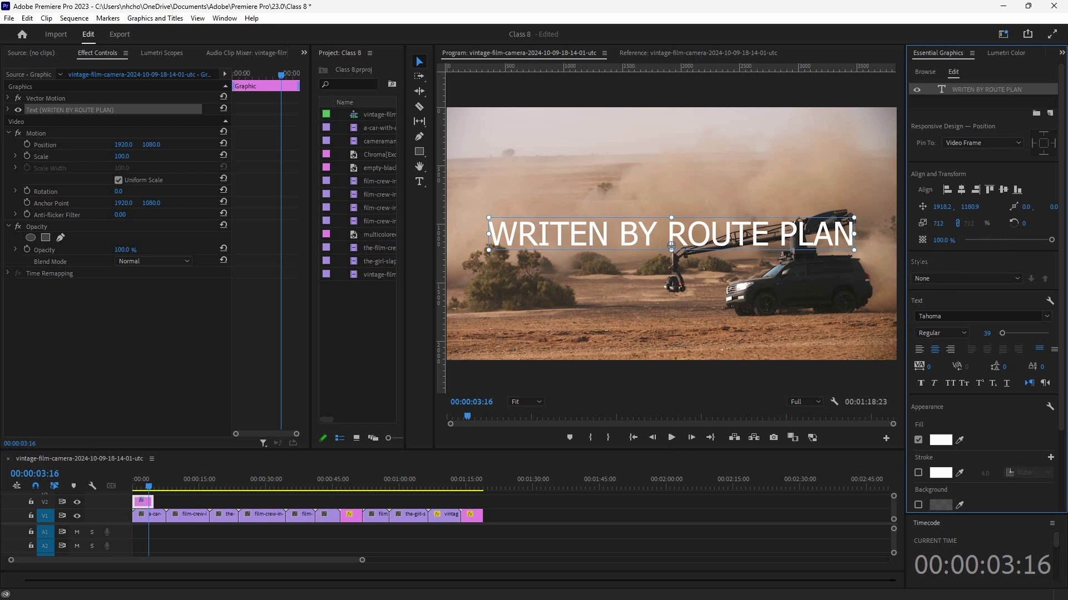
Step: Scale the title down to 671 and enlarge it proportionally to 794
mouse_move(938, 223)
left_mouse_down()
mouse_move(909, 223)
mouse_move(923, 228)
left_mouse_up()
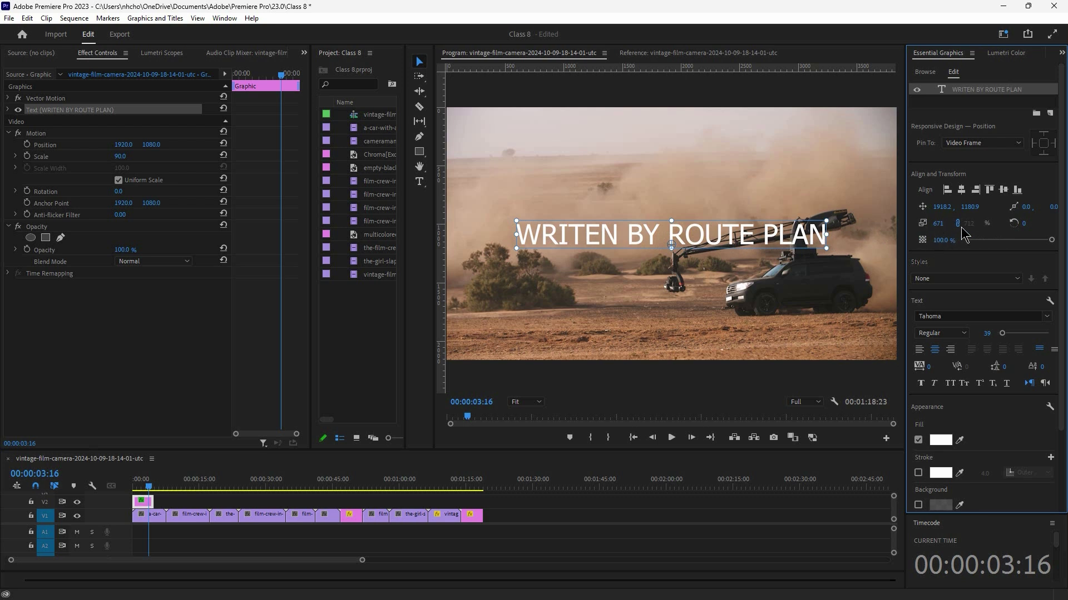
left_click_drag(672, 221, 673, 218)
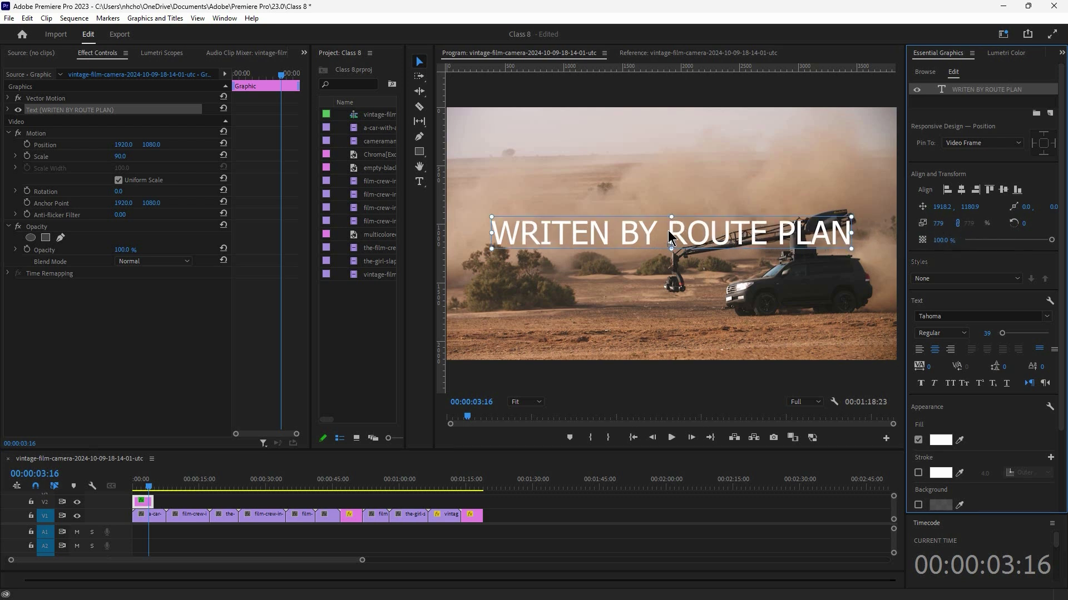
mouse_move(672, 217)
left_mouse_down()
mouse_move(674, 206)
mouse_move(676, 216)
left_mouse_up()
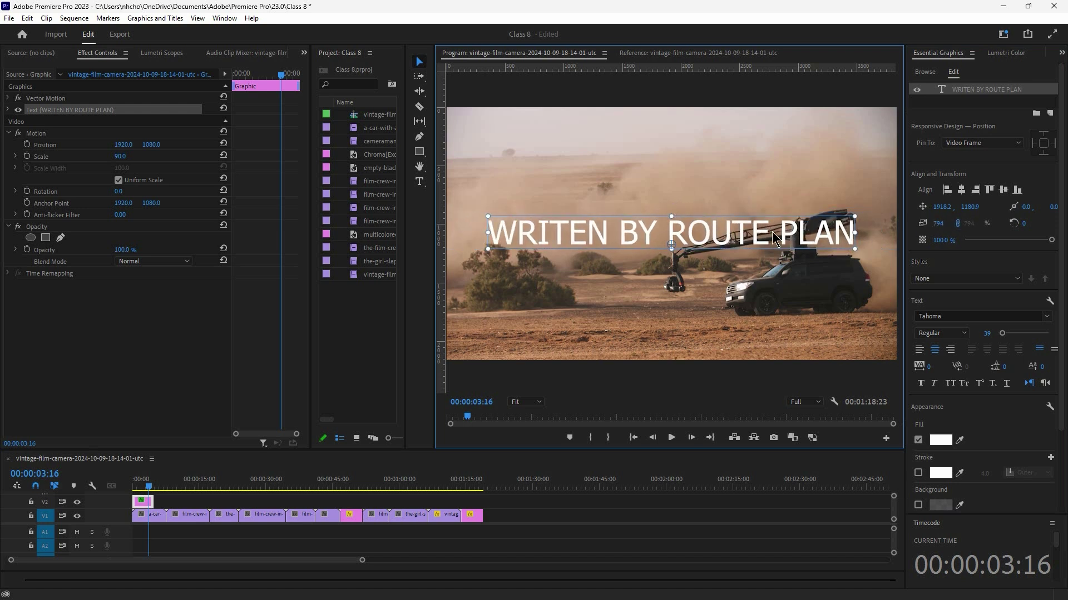
Step: Unlink the title's width and height scaling, reduce its vertical scale to 674, and link the proportions again
left_click(959, 227)
mouse_move(671, 217)
left_mouse_down()
mouse_move(673, 182)
mouse_move(672, 230)
mouse_move(672, 219)
left_mouse_up()
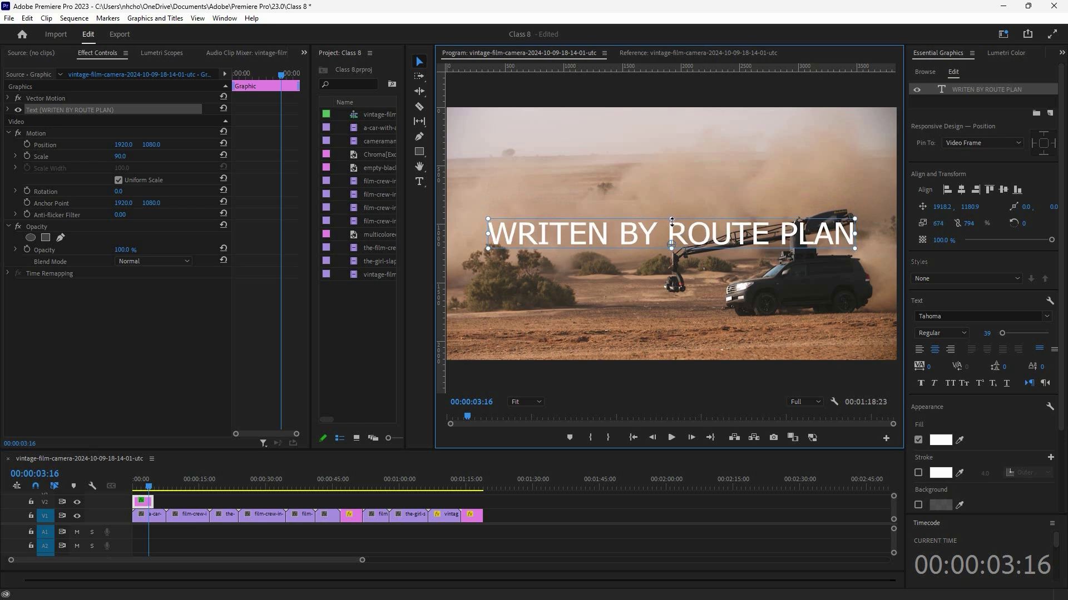
left_click(967, 225)
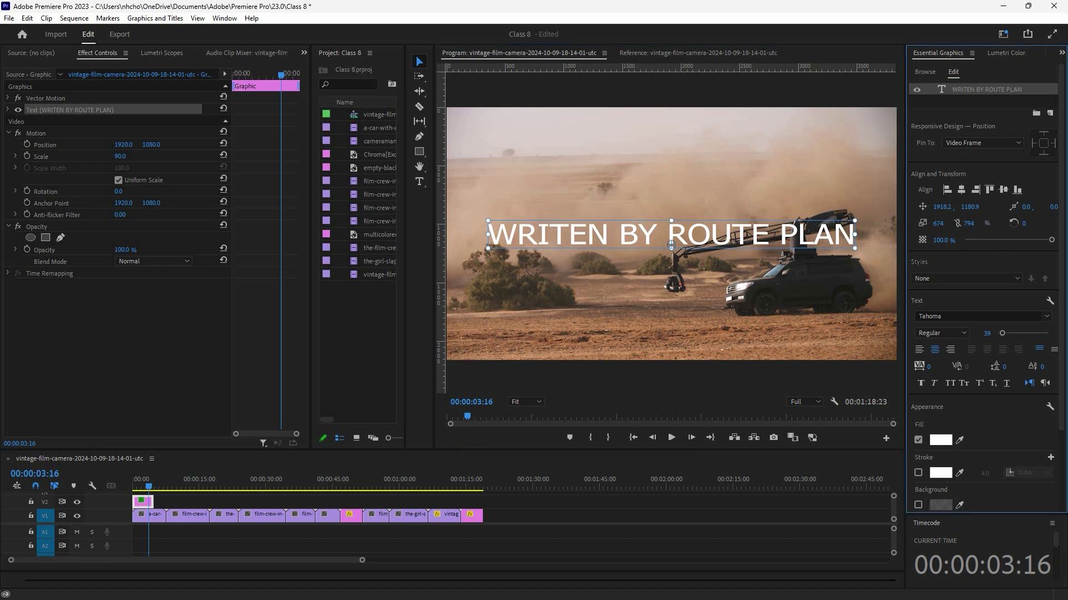
left_click(958, 224)
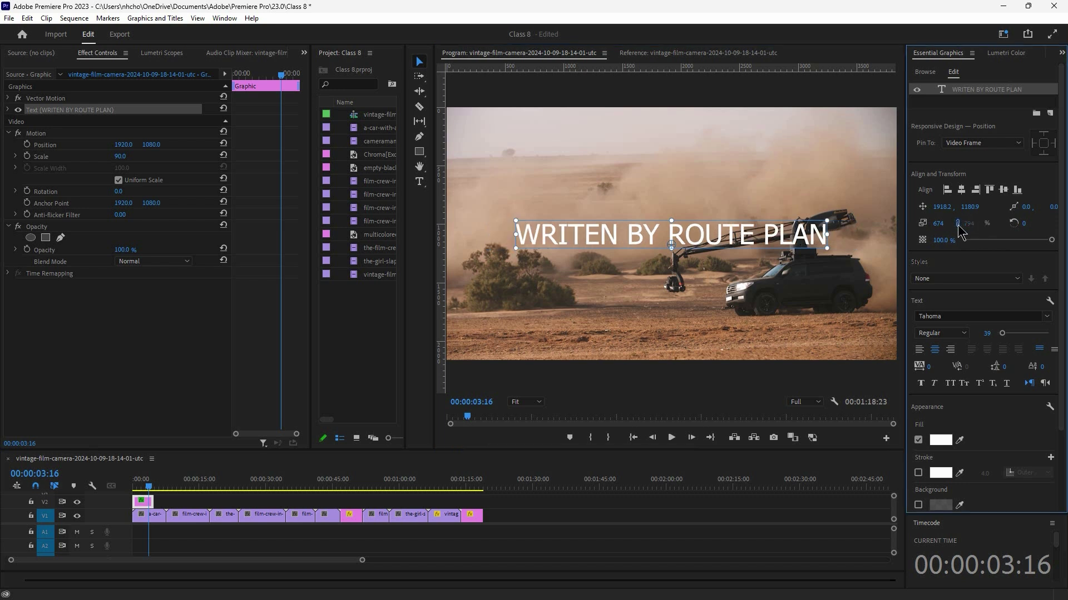
left_click_drag(671, 221, 671, 221)
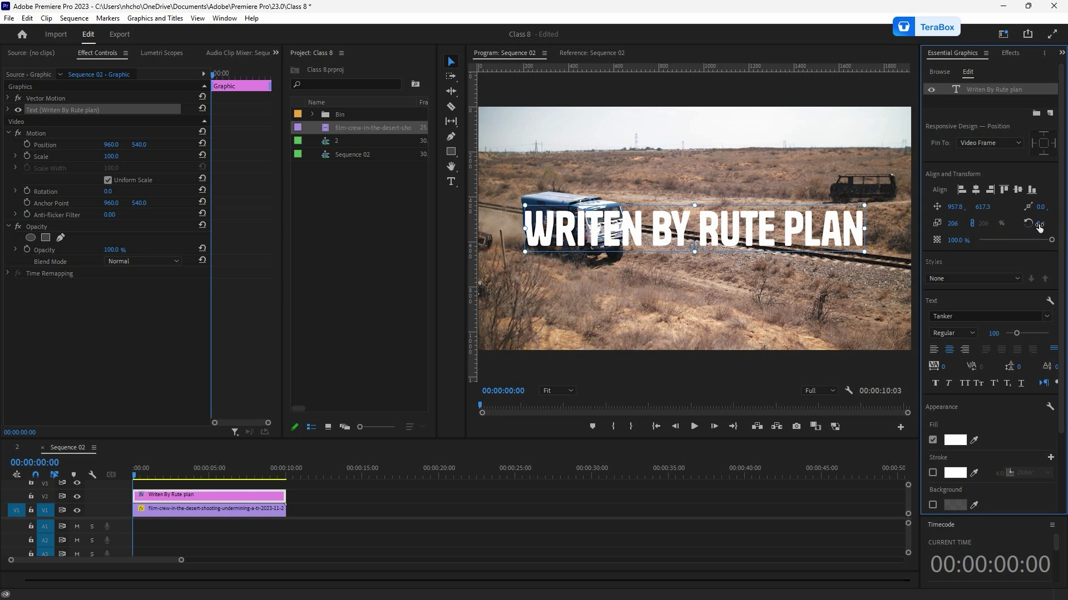
Step: Try rotating the "WRITEN BY RUTE PLAN" title by 13° and lowering its opacity to 84%, restoring 0° and 100%
mouse_move(1037, 223)
left_mouse_down()
mouse_move(998, 223)
mouse_move(1065, 223)
mouse_move(1030, 226)
left_mouse_up()
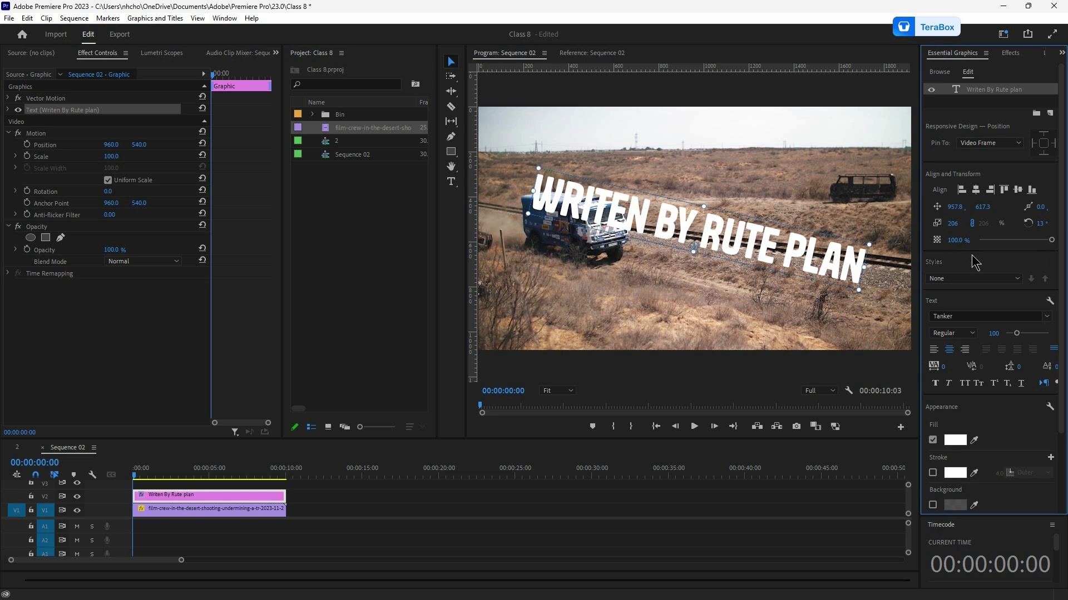
key("ctrl+z")
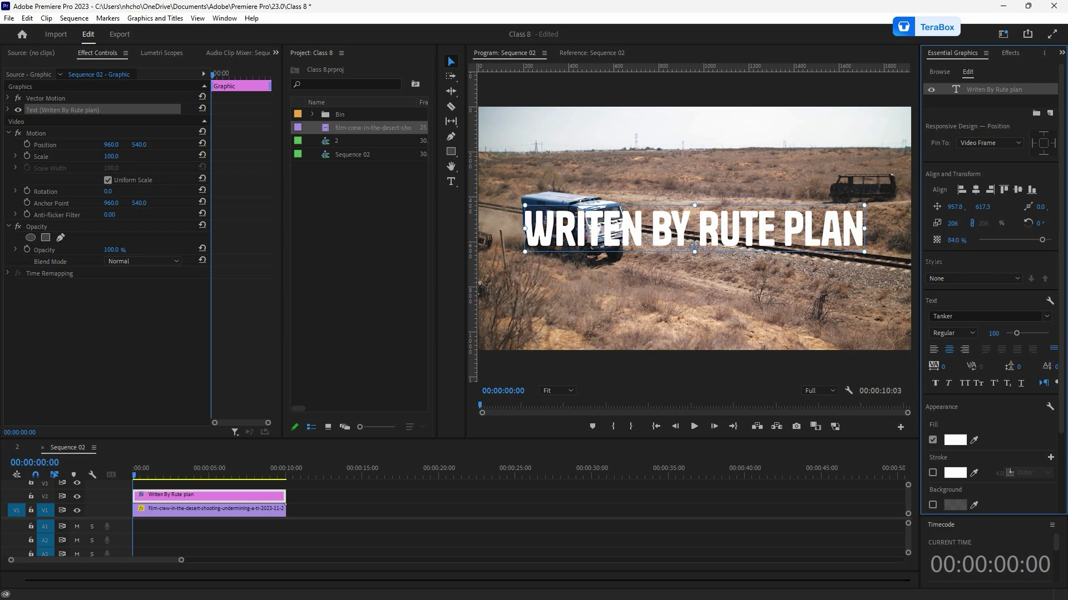
left_click_drag(957, 240, 1001, 240)
Step: Examine the style options and the list of available fonts for the title
left_click(1017, 278)
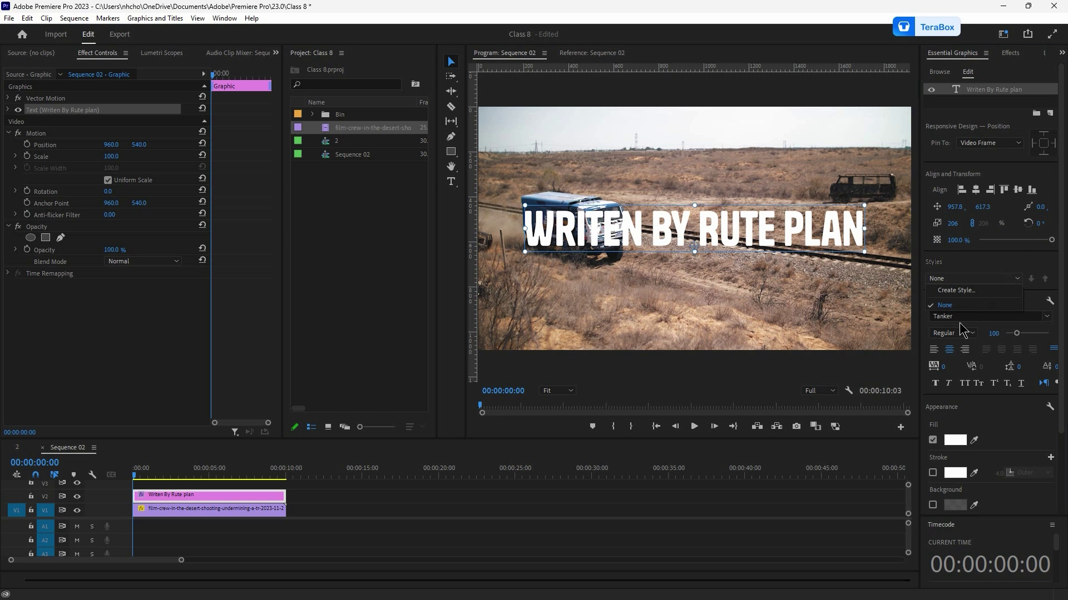
left_click(979, 269)
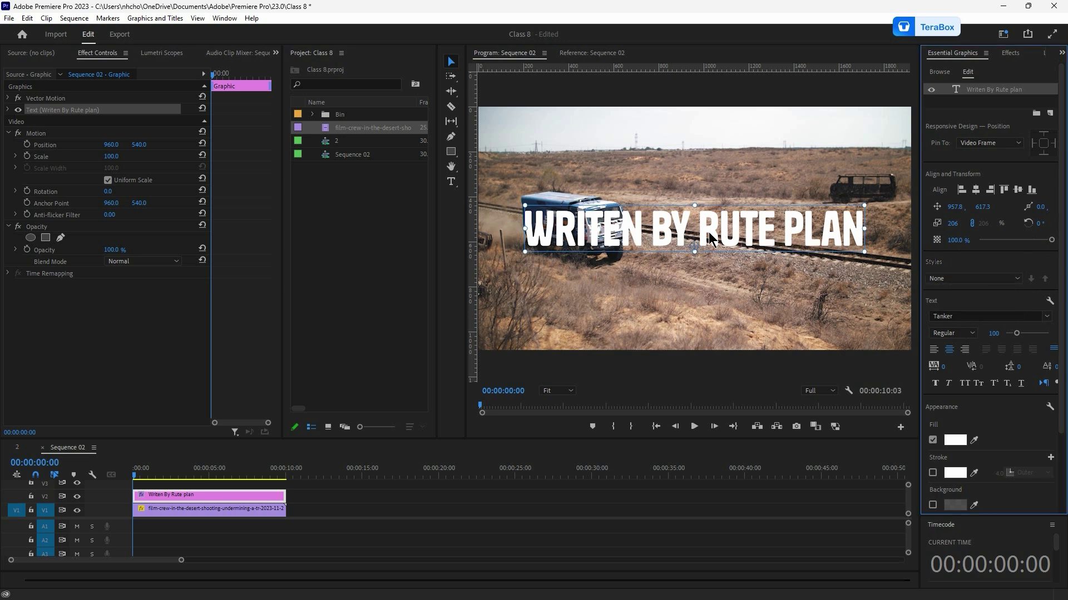
left_click(947, 316)
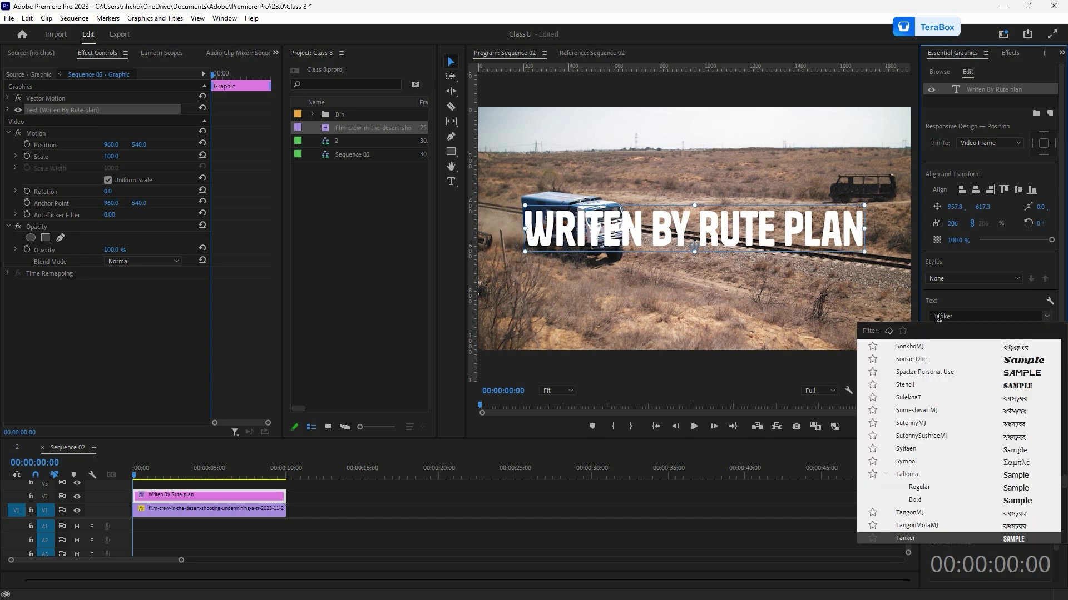
right_click(948, 317)
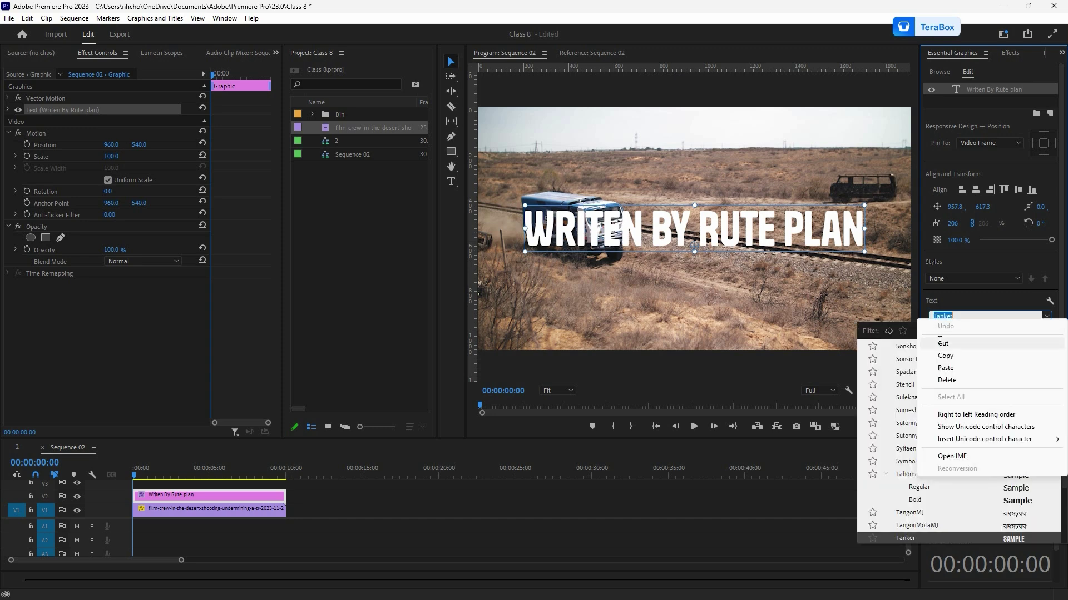
left_click(945, 356)
scroll(989, 282, "down", 3)
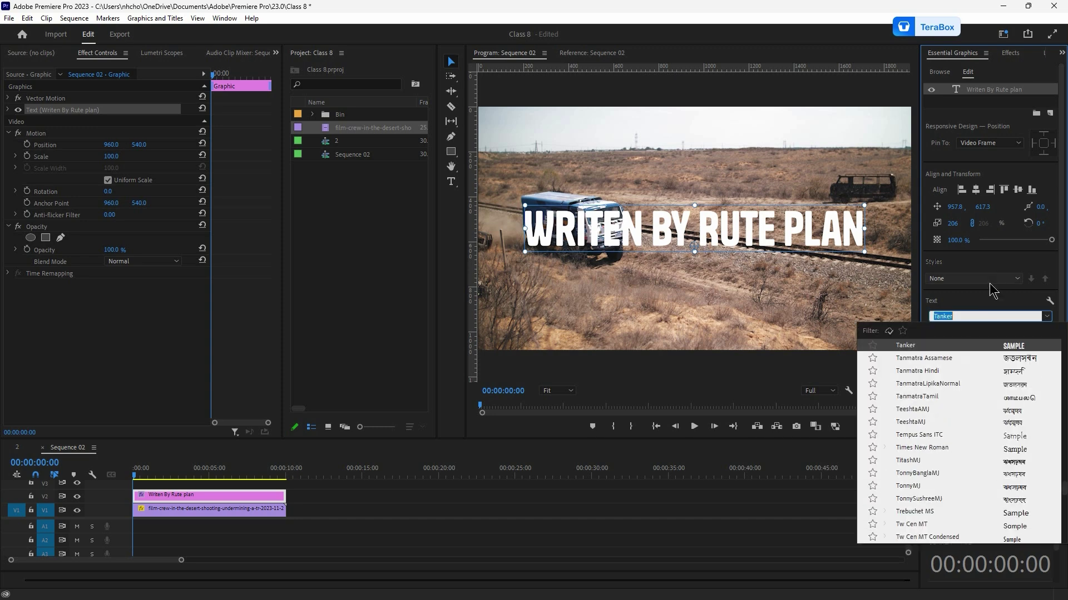
left_click(989, 283)
left_click(990, 281)
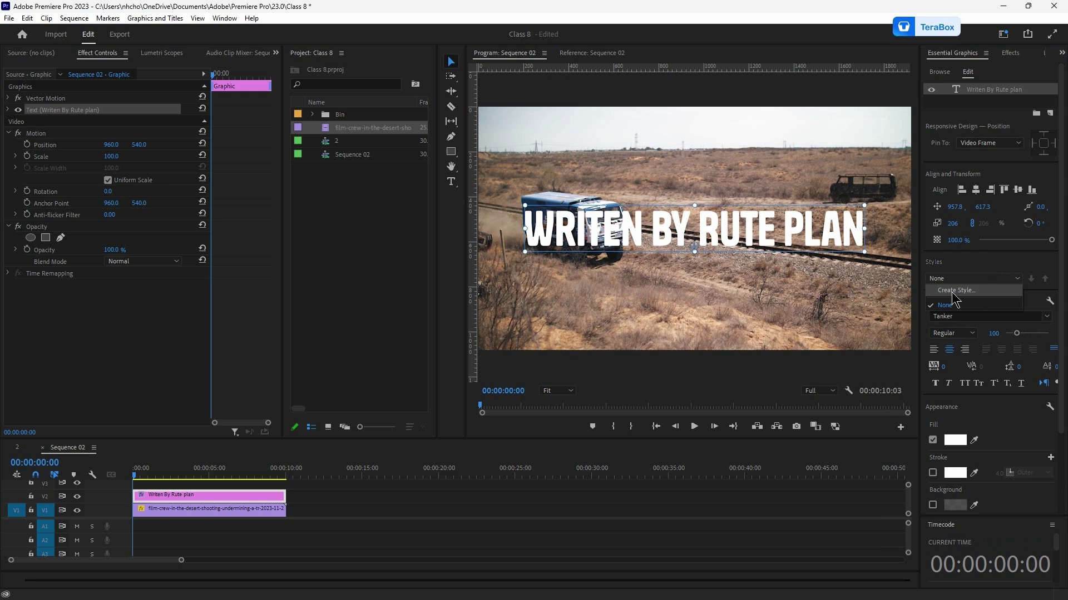
Step: Save the title's current look as a new text style named Tanker and check it in the style list
left_click(953, 291)
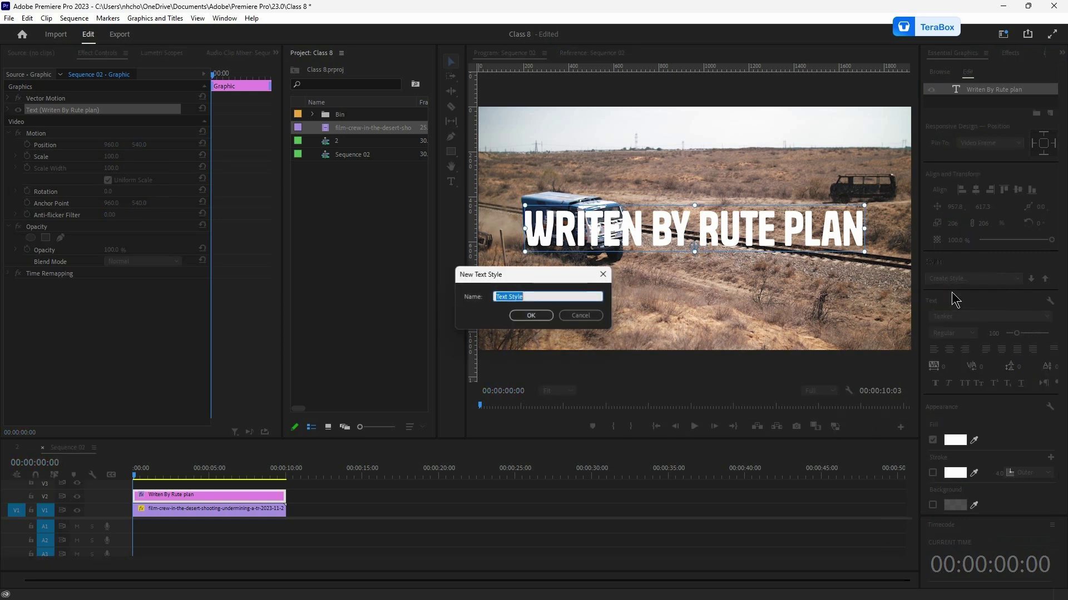
right_click(511, 295)
left_click(542, 344)
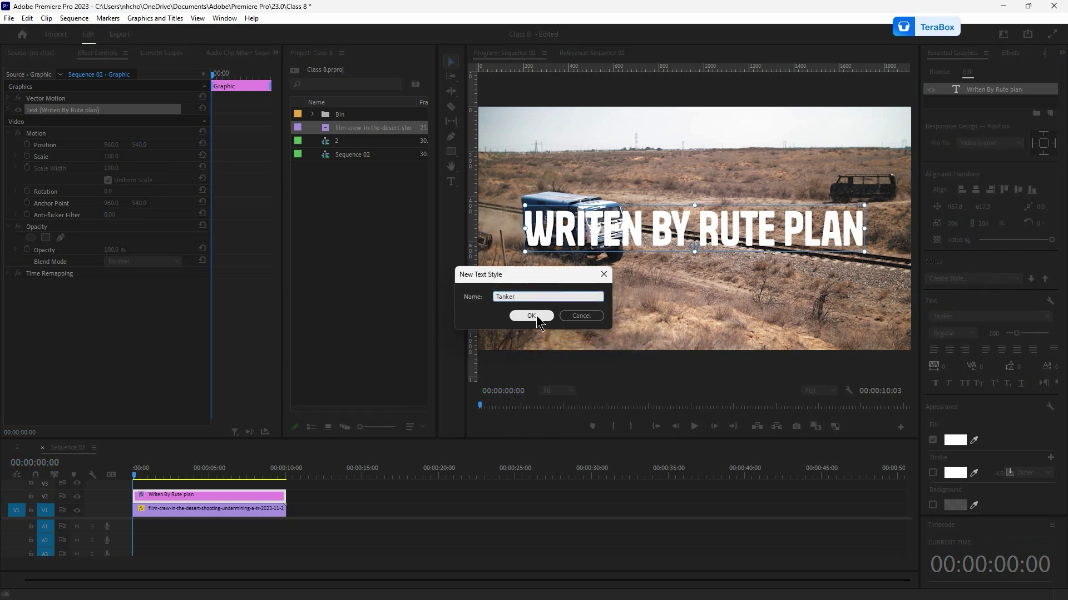
left_click(534, 315)
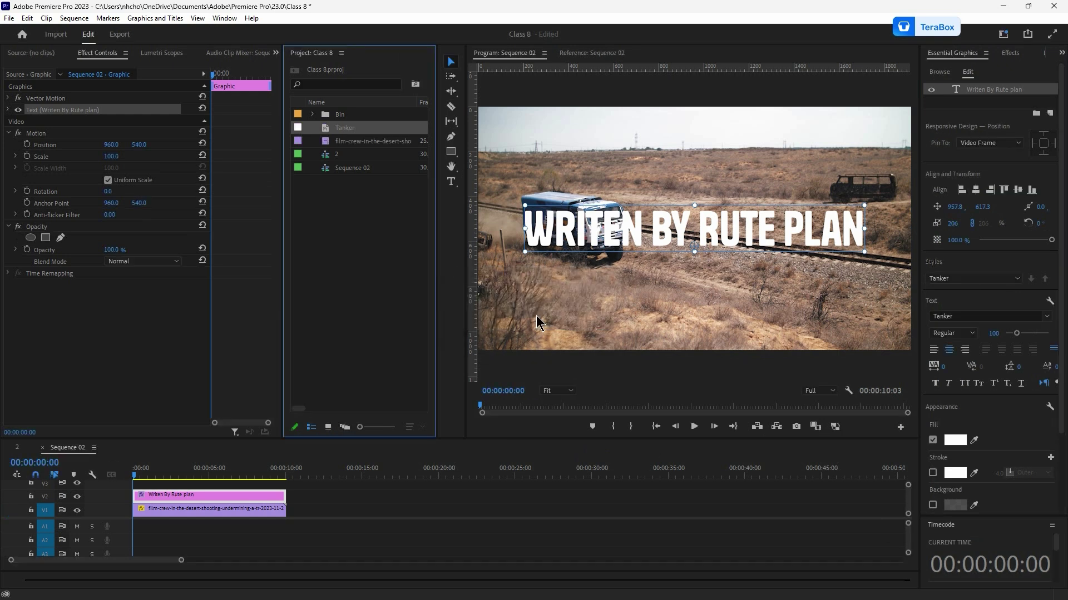
left_click(1017, 279)
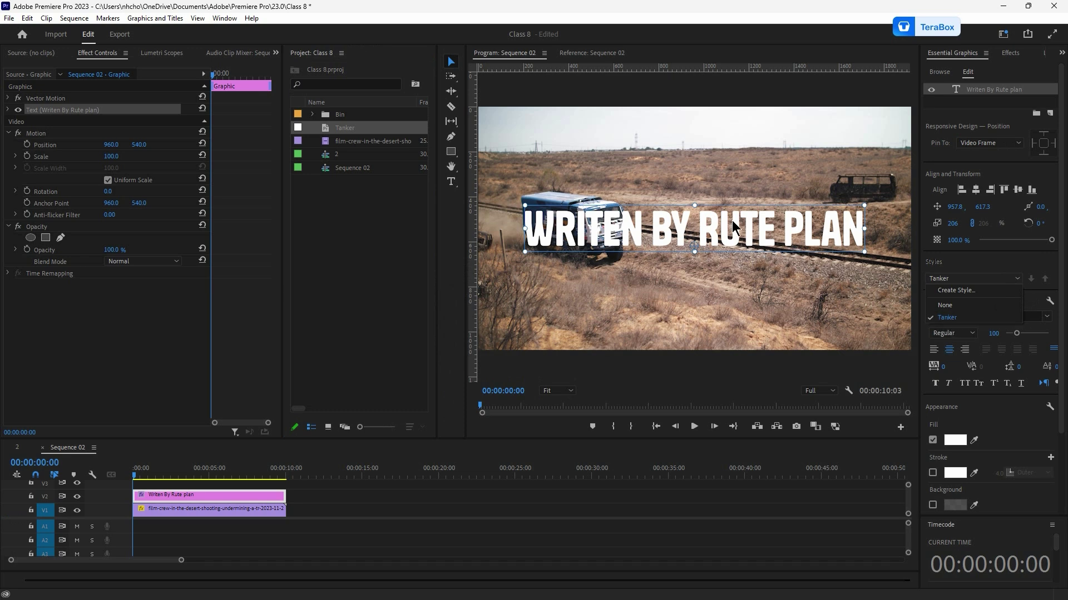
left_click(740, 243)
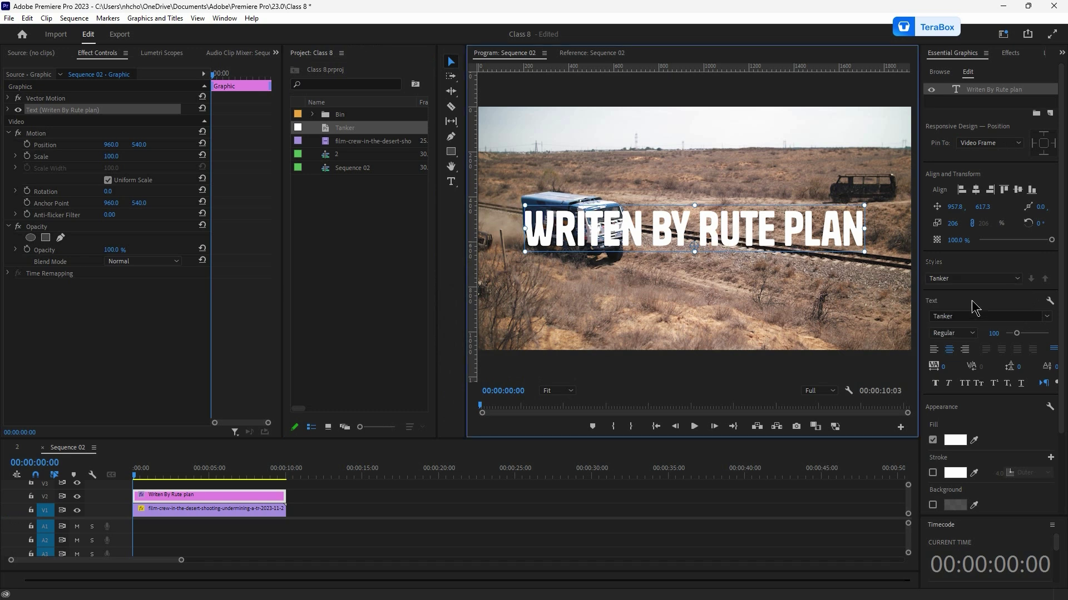
left_click(996, 279)
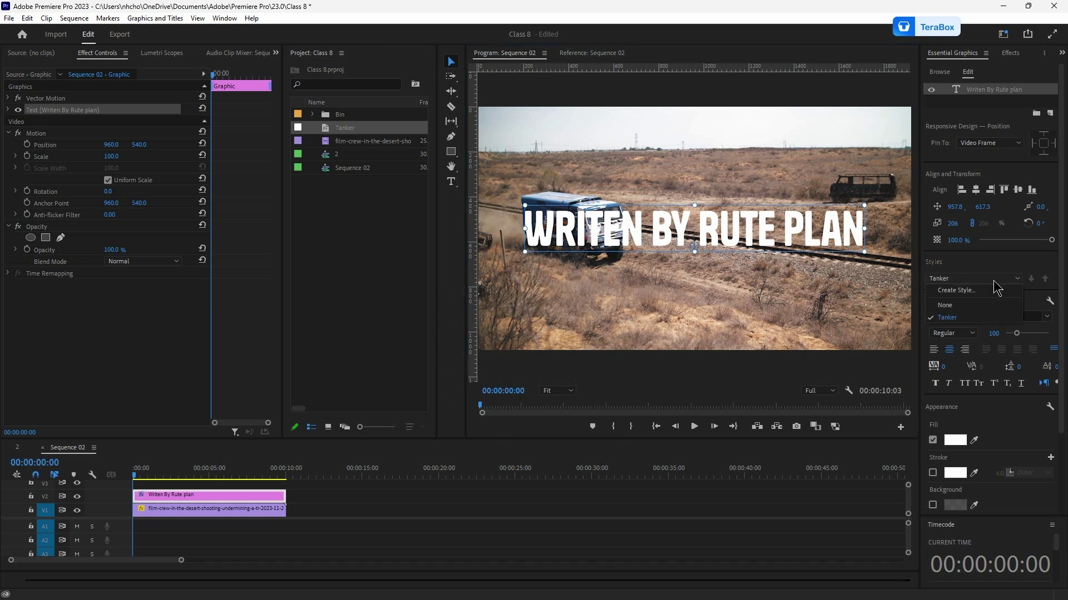
left_click(998, 278)
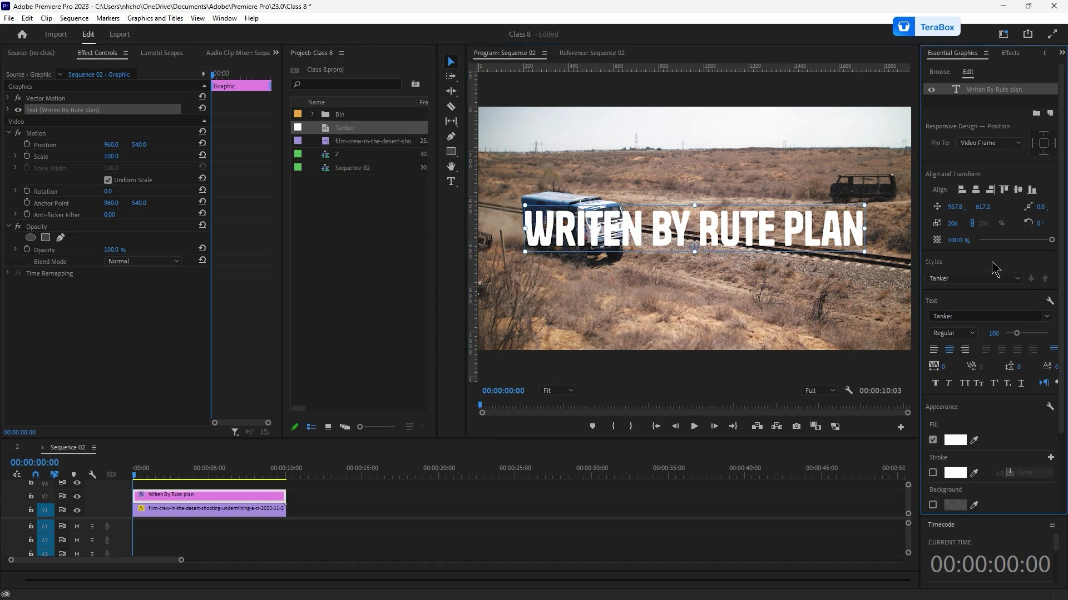
Step: Change the title's font to Tahoma Bold and reduce its font size to 68
left_click(1050, 317)
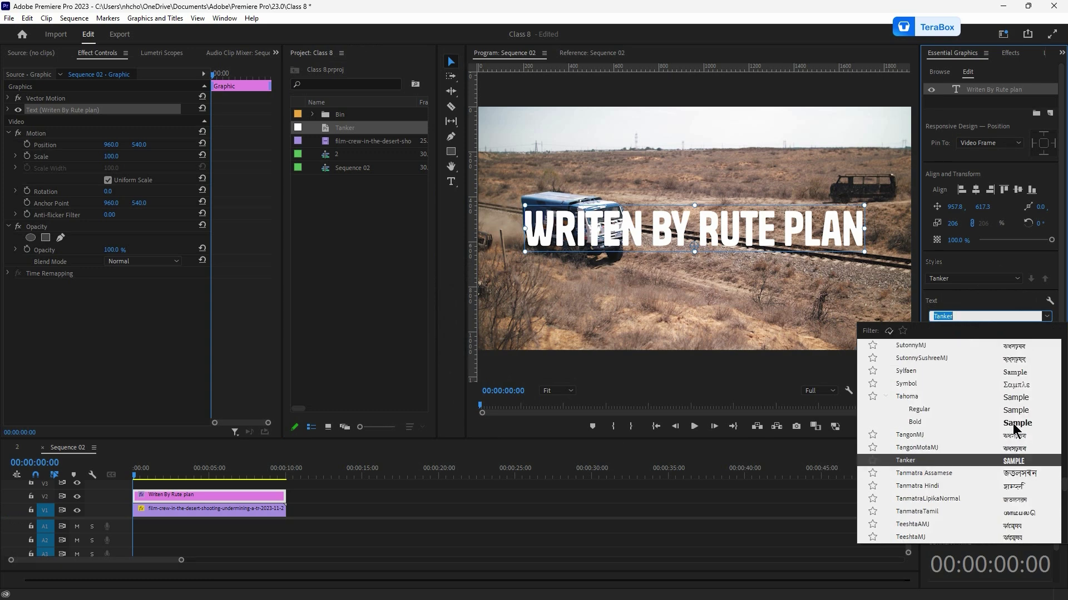
left_click(1013, 423)
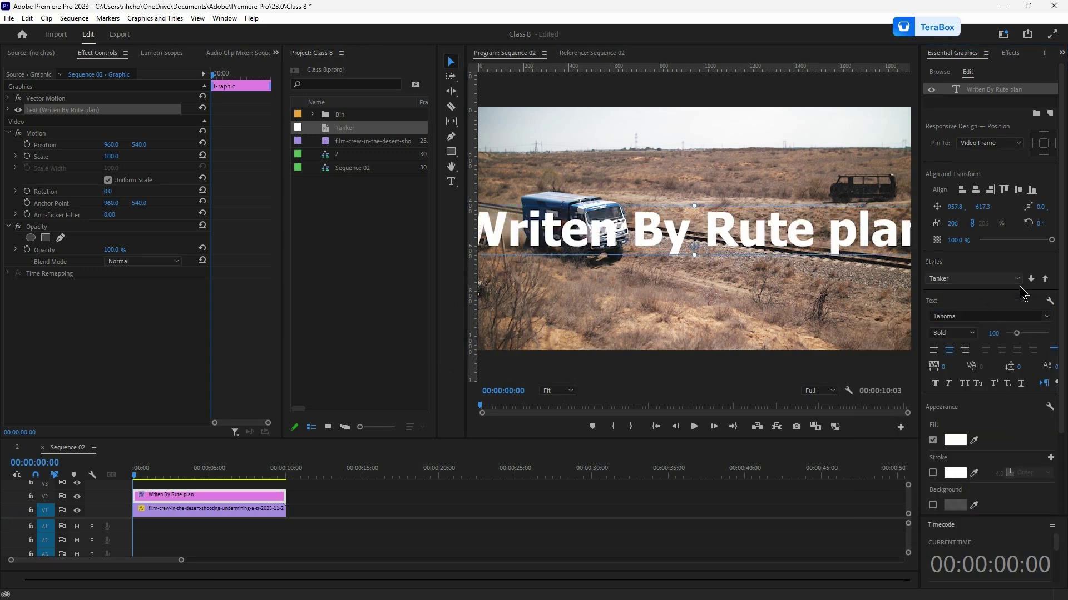
mouse_move(994, 333)
left_mouse_down()
mouse_move(966, 333)
mouse_move(978, 334)
left_mouse_up()
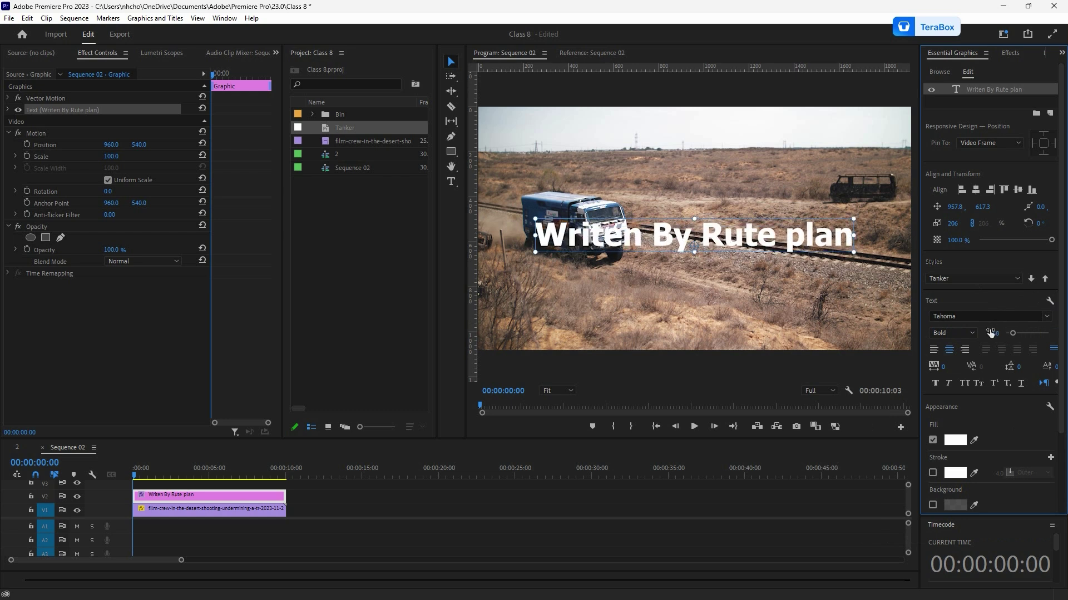
left_click(1017, 279)
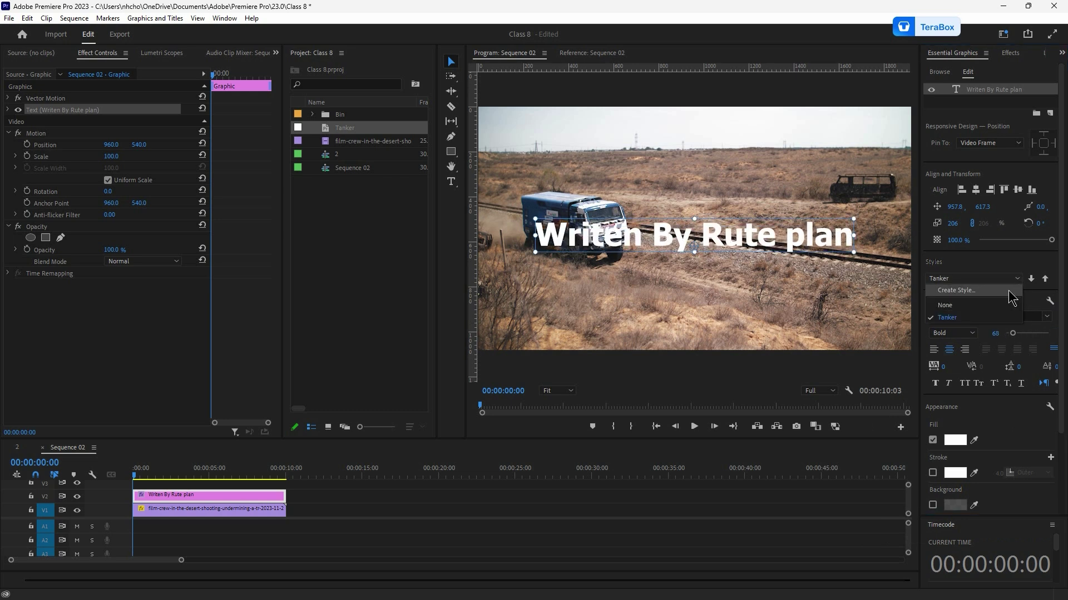
key("Escape")
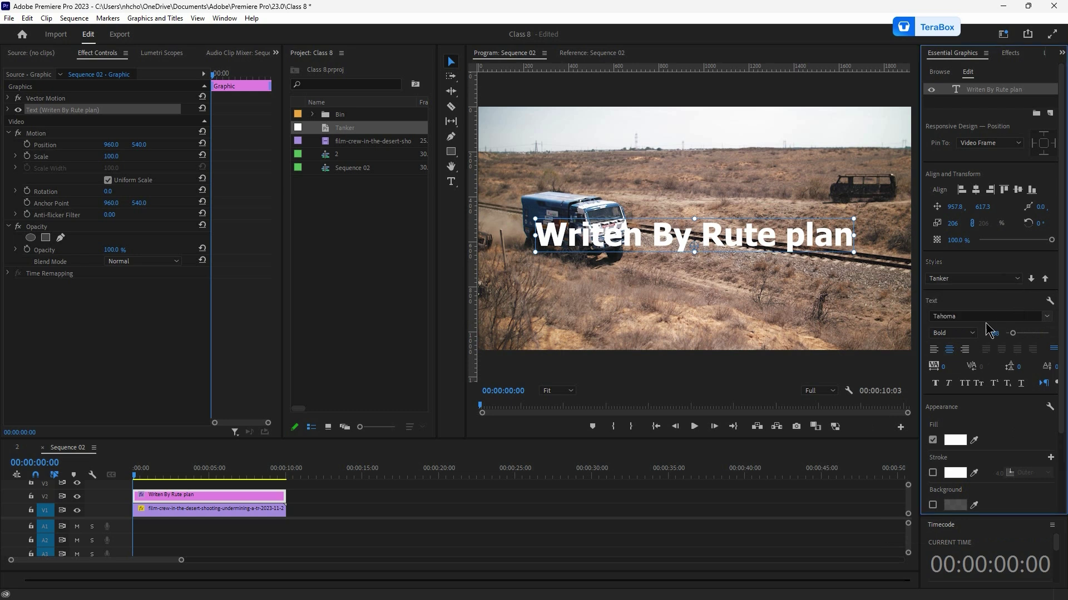
Step: Copy the Tahoma font name and use it to name a new text style created from the title
left_click(946, 315)
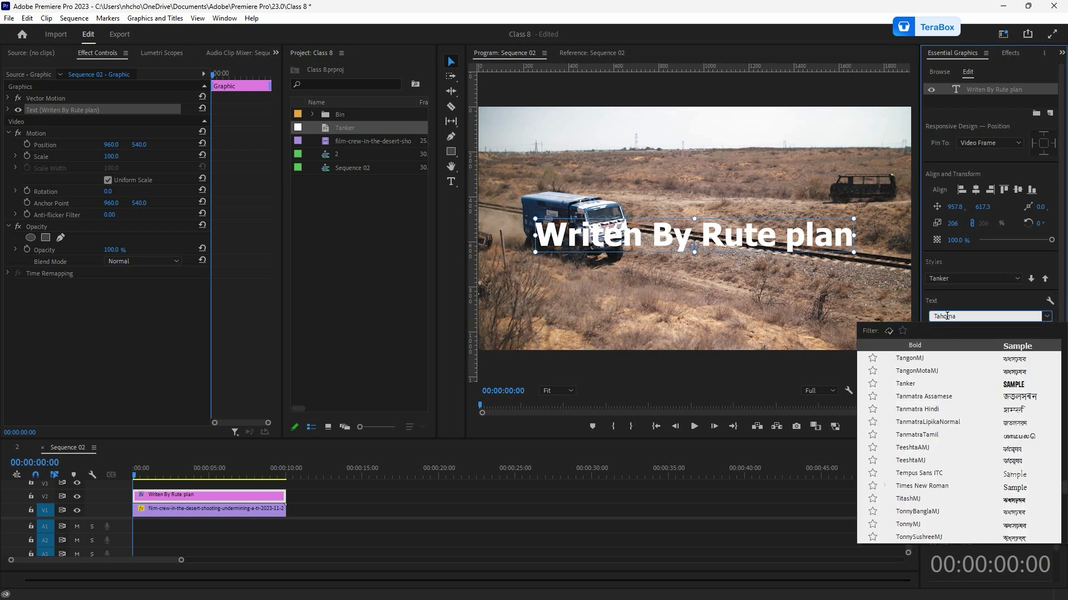
right_click(947, 316)
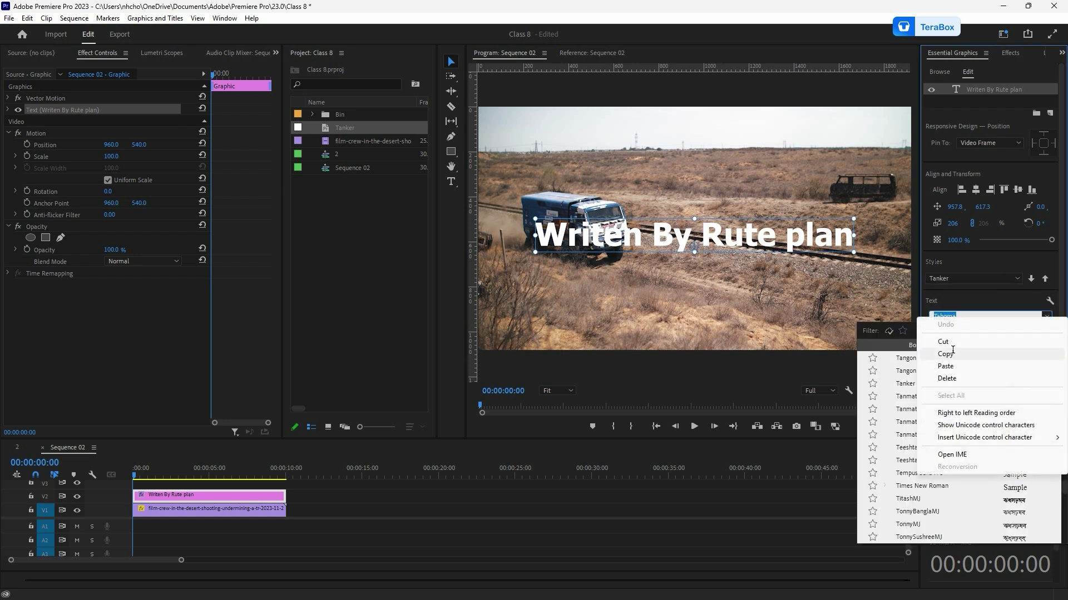
left_click(948, 353)
left_click(985, 279)
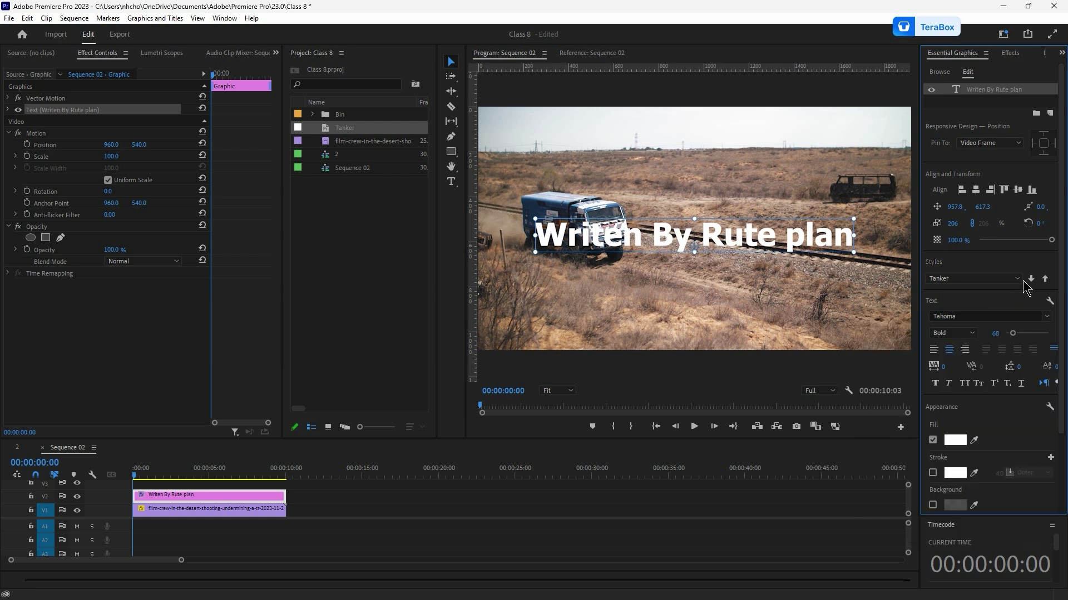
left_click(985, 279)
left_click(983, 289)
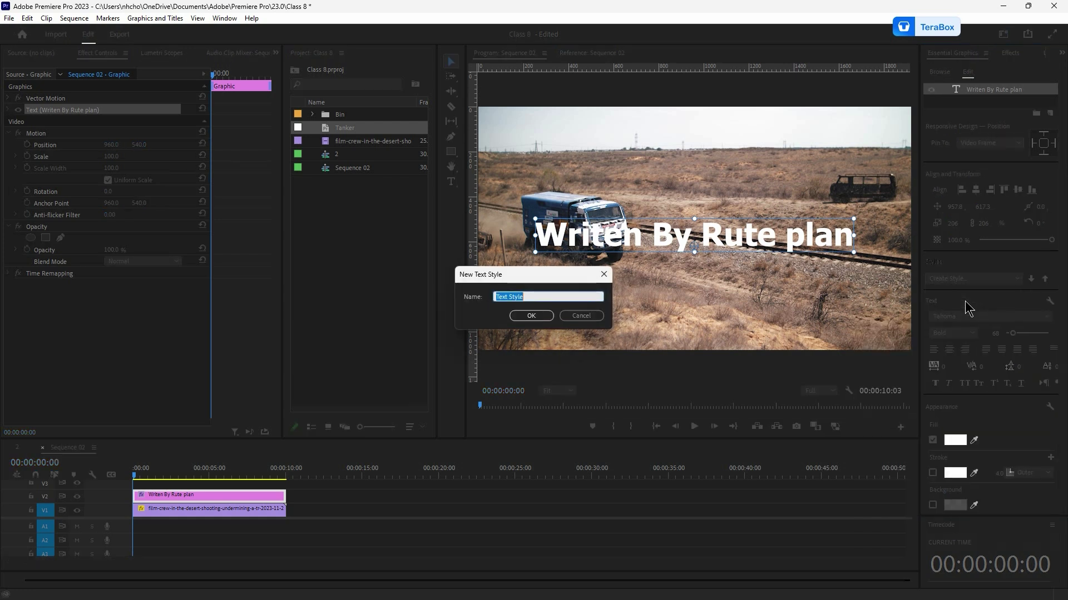
right_click(509, 297)
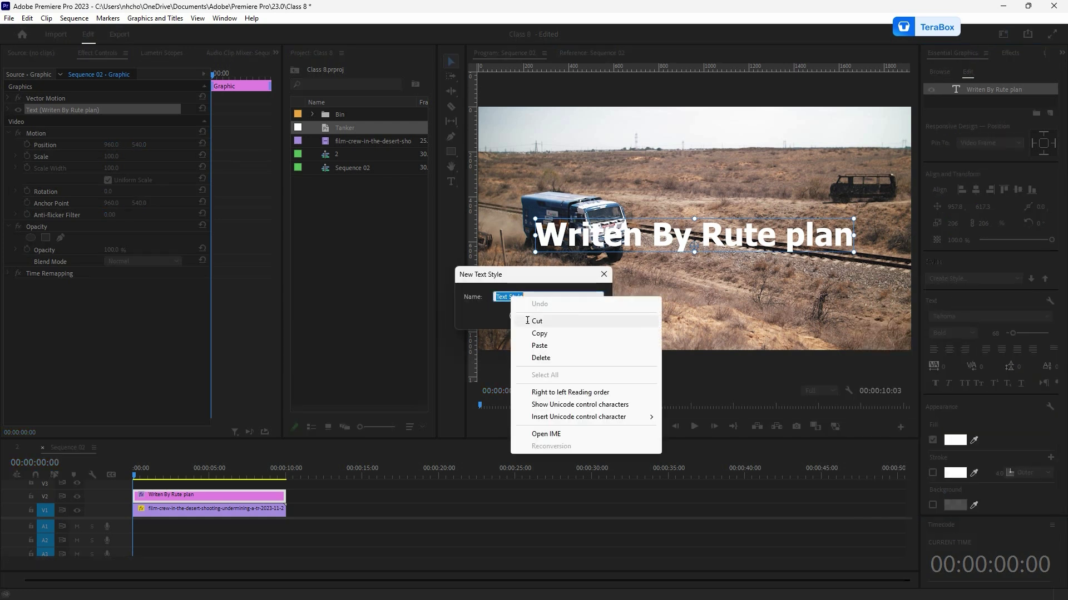
left_click(535, 346)
left_click(529, 318)
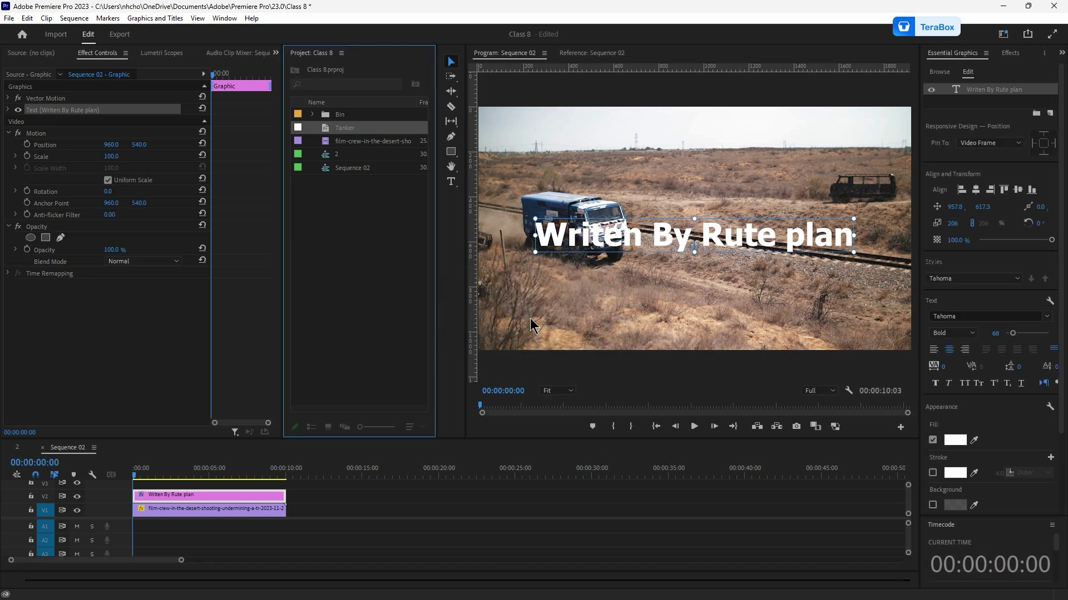
Step: Reset the title's style to None and change its font to Sonsie One
left_click(1018, 278)
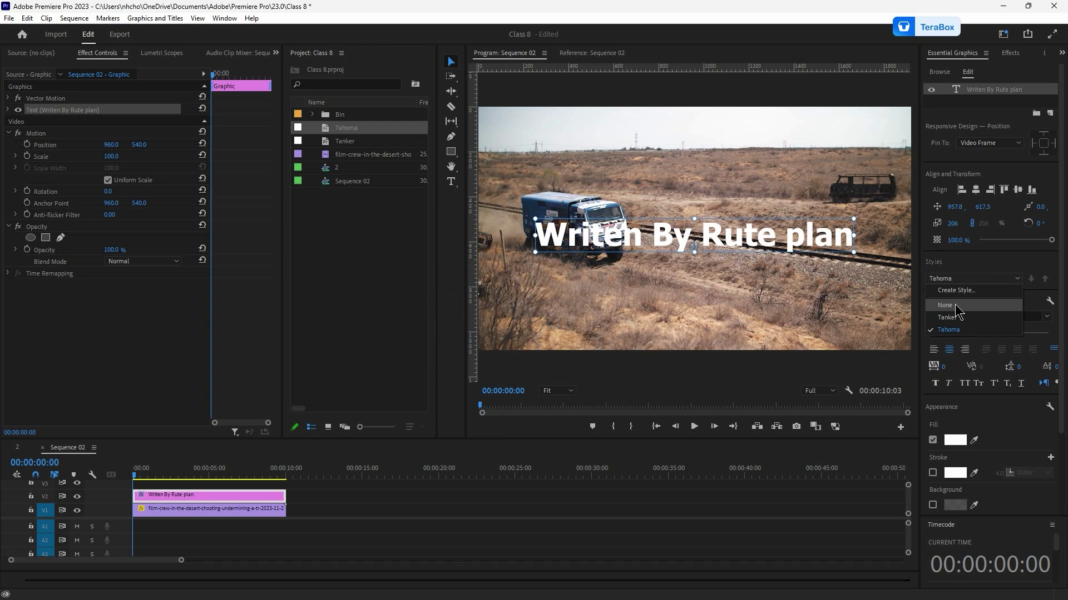
left_click(956, 305)
left_click(1046, 317)
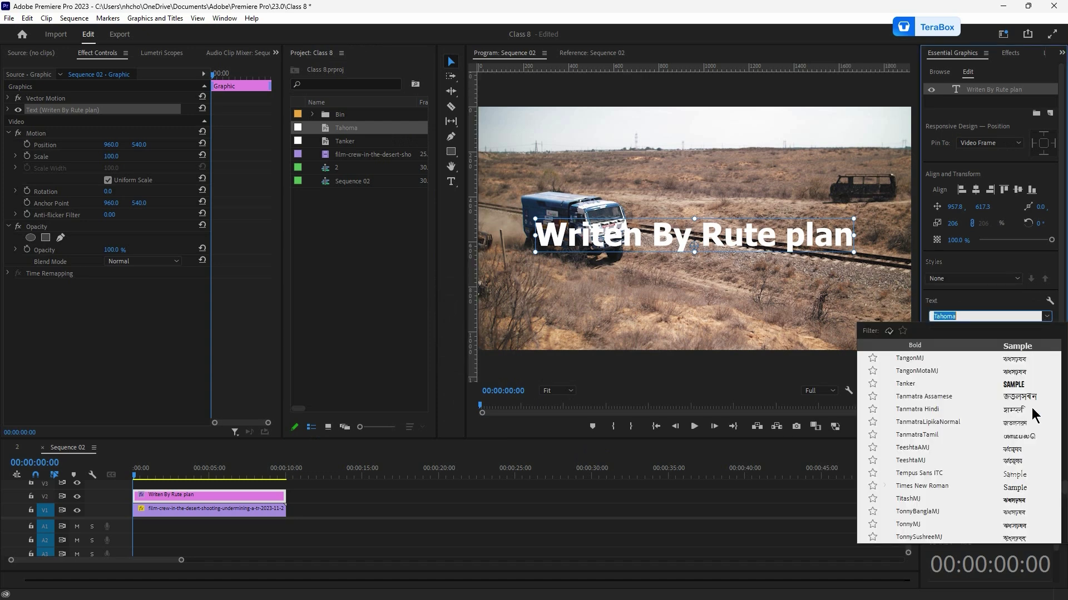
scroll(1031, 416, "up", 5)
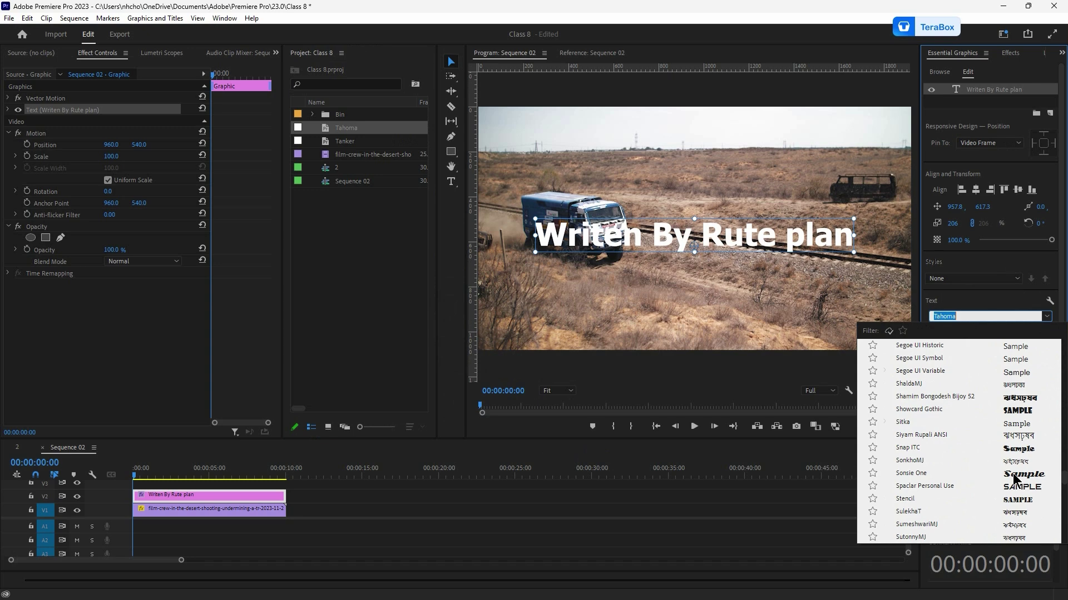
left_click(1014, 479)
Step: Create another text style from the title, naming it Sonsie One by copying the font name
left_click(968, 316)
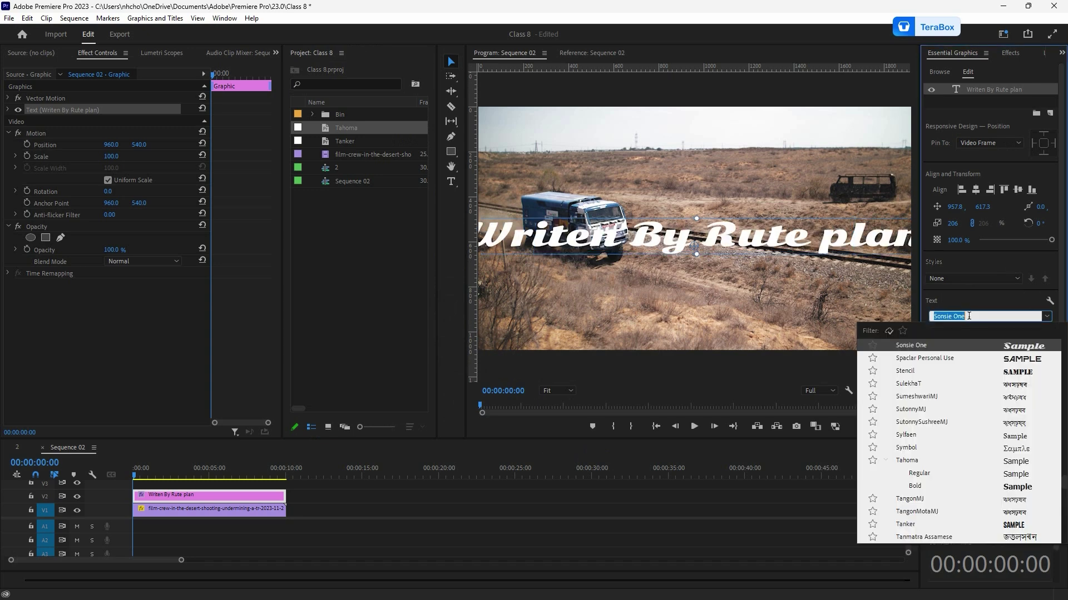
right_click(942, 316)
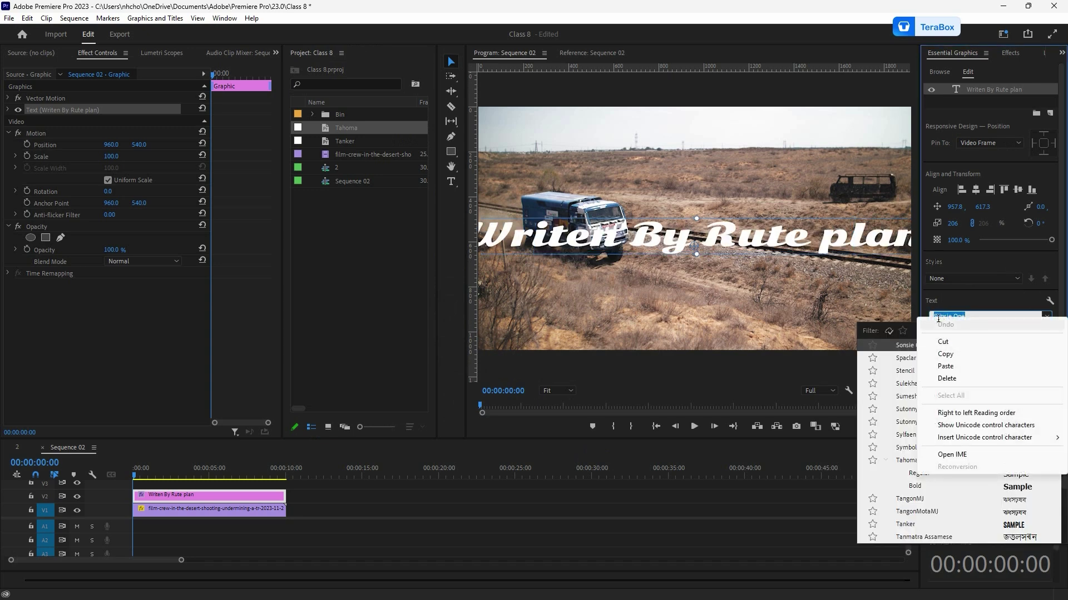
left_click(945, 354)
left_click(987, 282)
left_click(1013, 279)
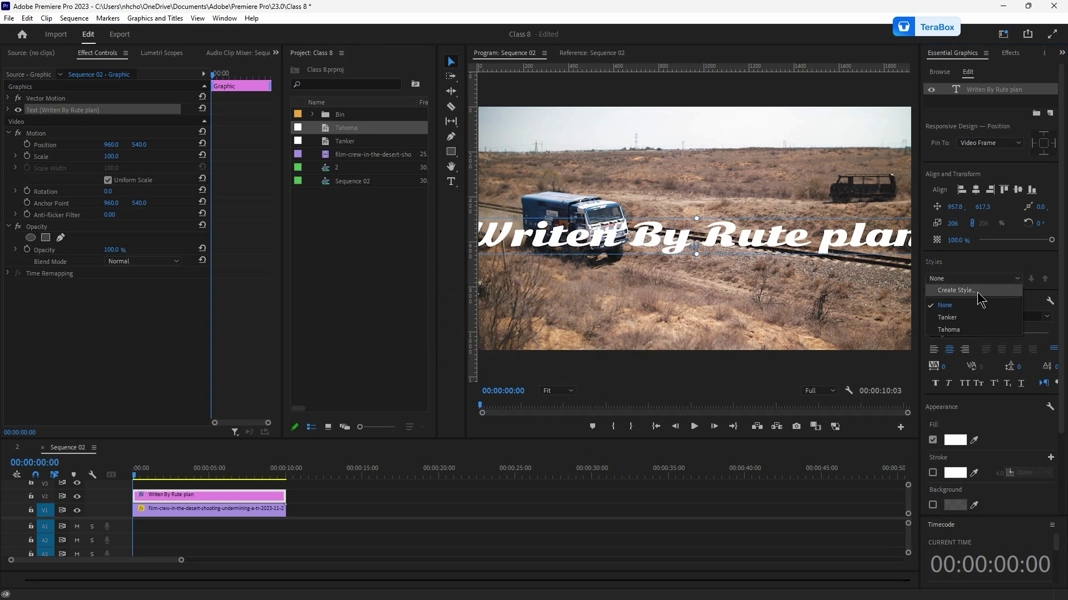
left_click(971, 291)
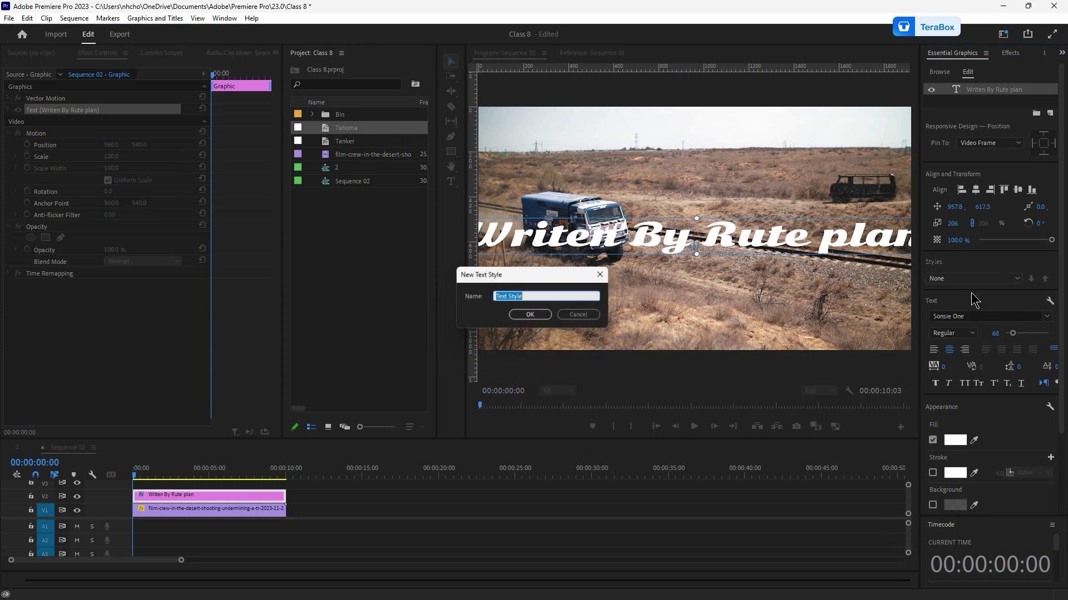
right_click(512, 296)
left_click(531, 343)
left_click(529, 318)
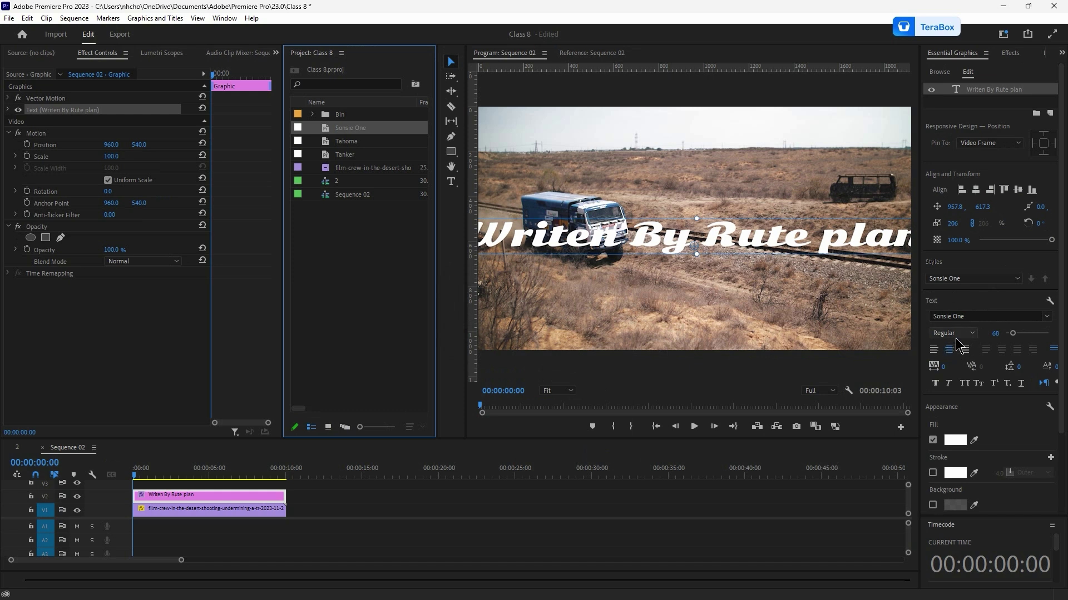
Step: Reduce the title's font size to 48, and apply the saved Tanker style to the title
mouse_move(995, 333)
left_mouse_down()
mouse_move(970, 334)
mouse_move(990, 332)
left_mouse_up()
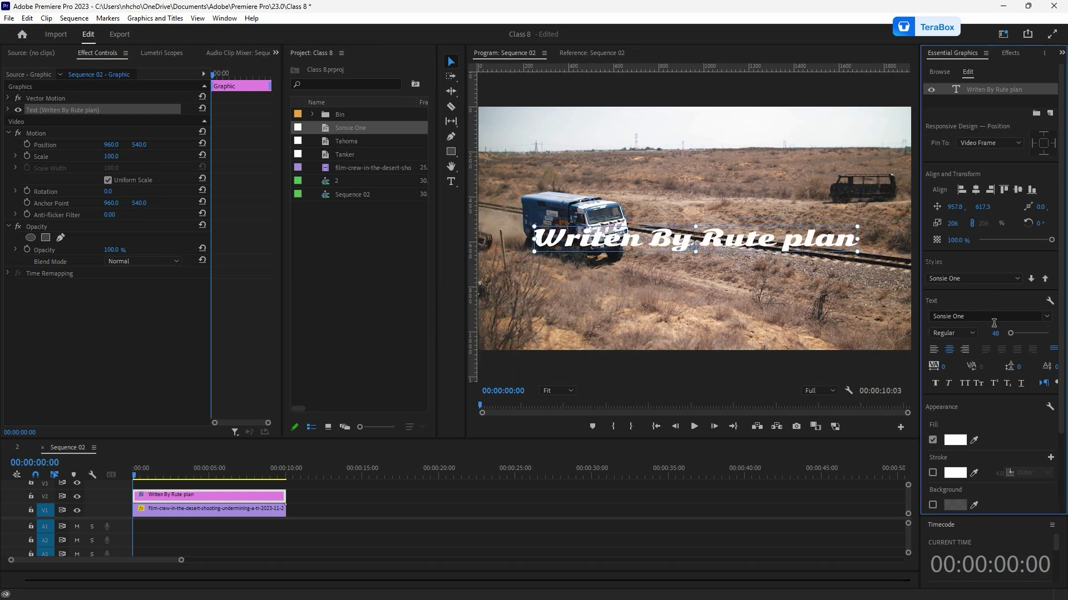
left_click(1020, 278)
left_click(1012, 262)
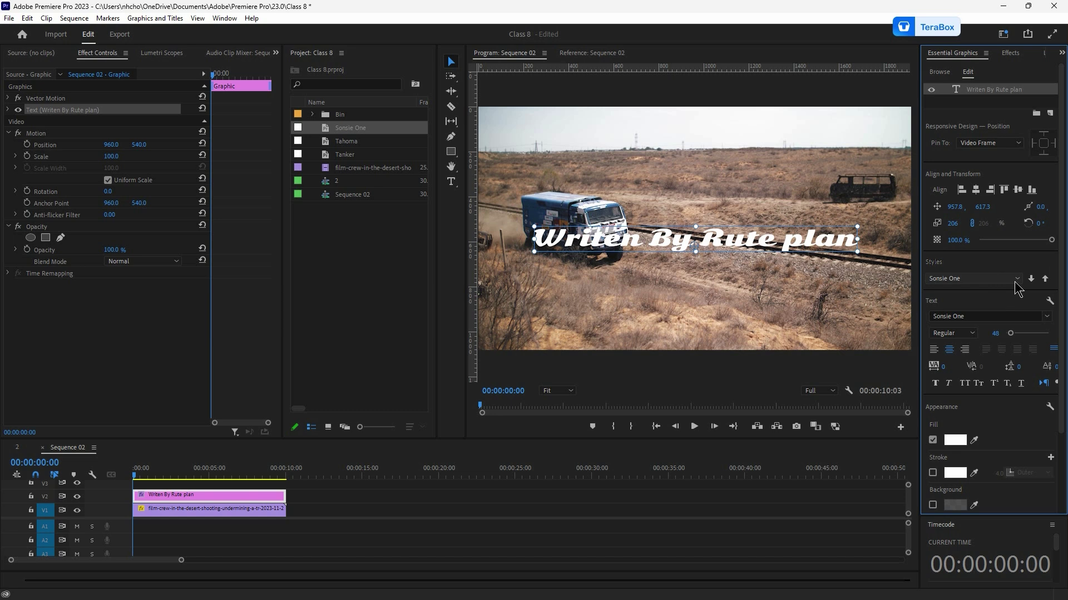
left_click(1014, 279)
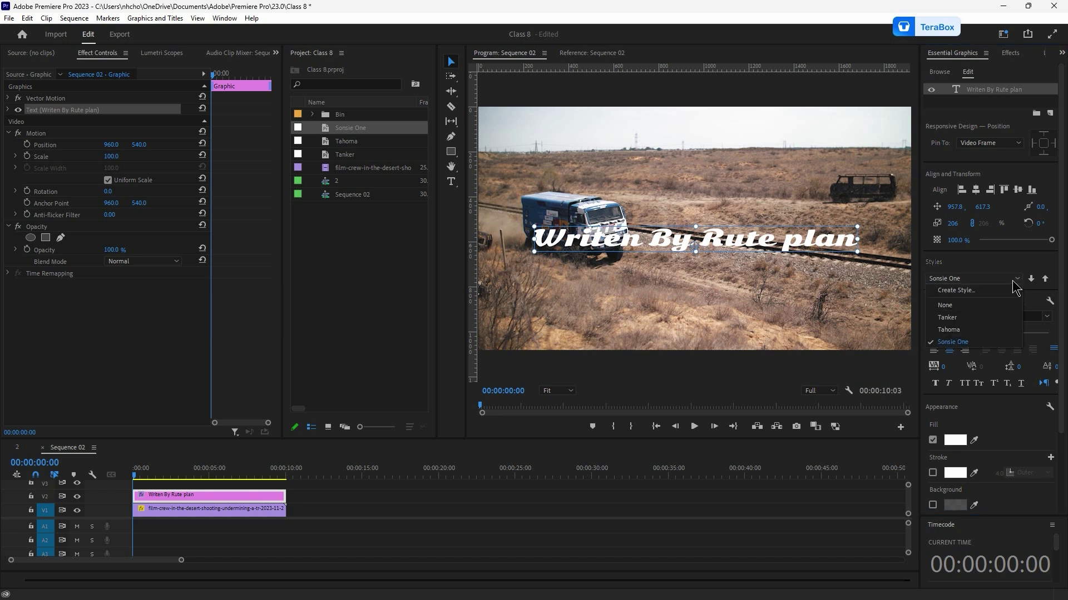
left_click(963, 318)
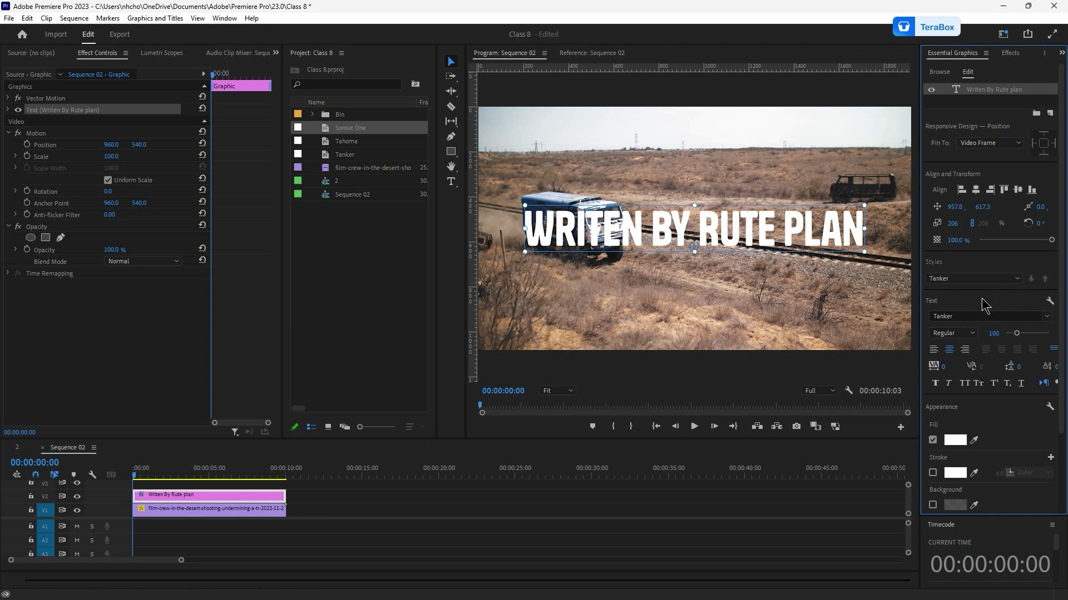
Step: Browse the fonts available for the title around Tanker
left_click(1040, 314)
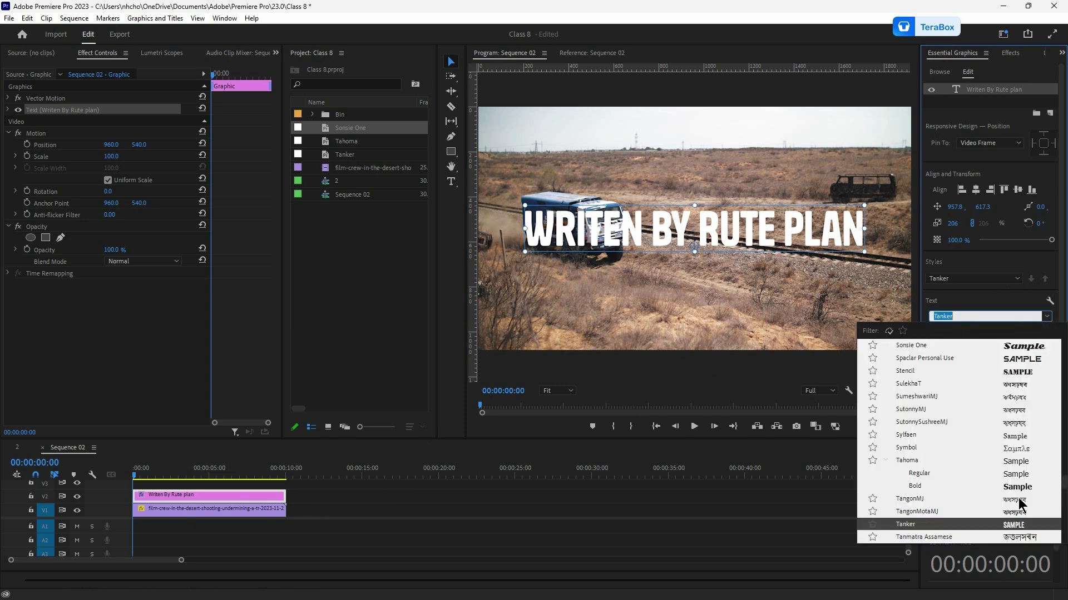
scroll(1015, 453, "down", 3)
scroll(1015, 453, "down", 5)
scroll(993, 461, "down", 1)
scroll(993, 462, "up", 1)
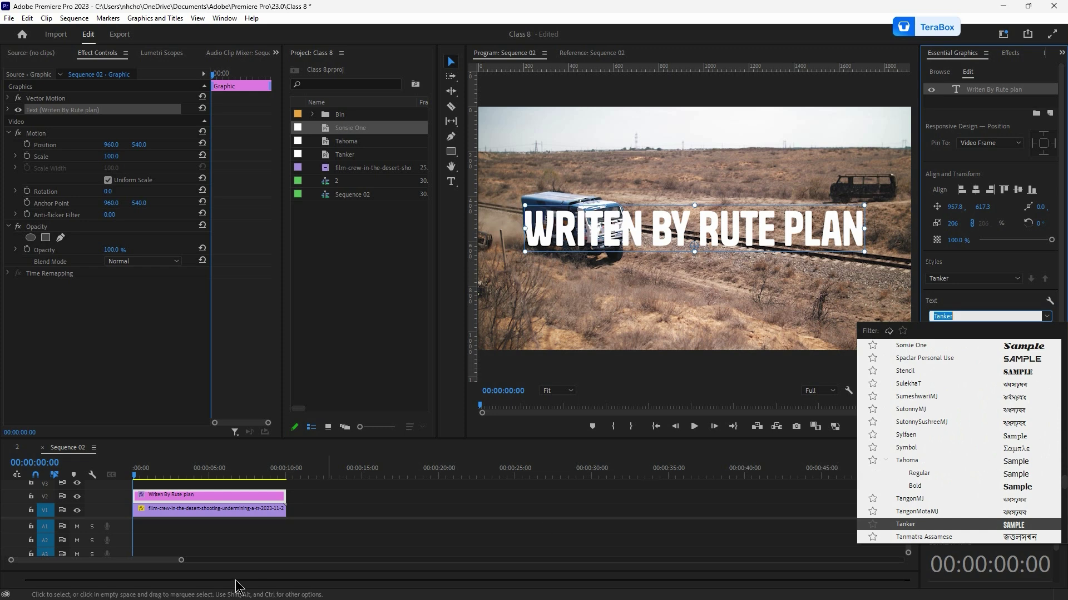
Step: Switch to the Windows Fonts folder by opening it with the Run command
mouse_move(219, 594)
left_click(252, 587)
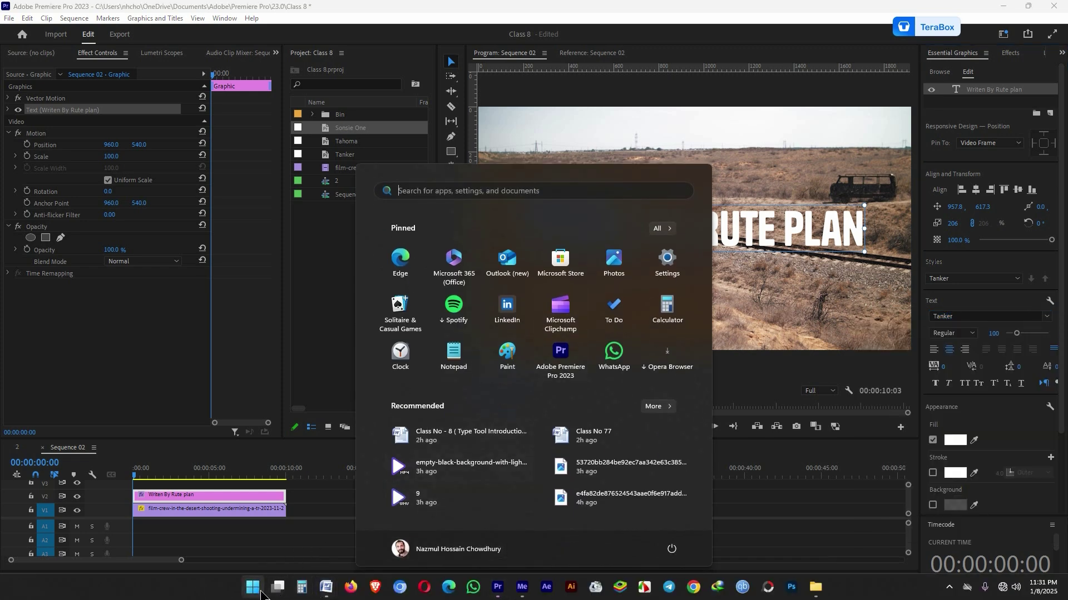
right_click(257, 591)
left_click(234, 386)
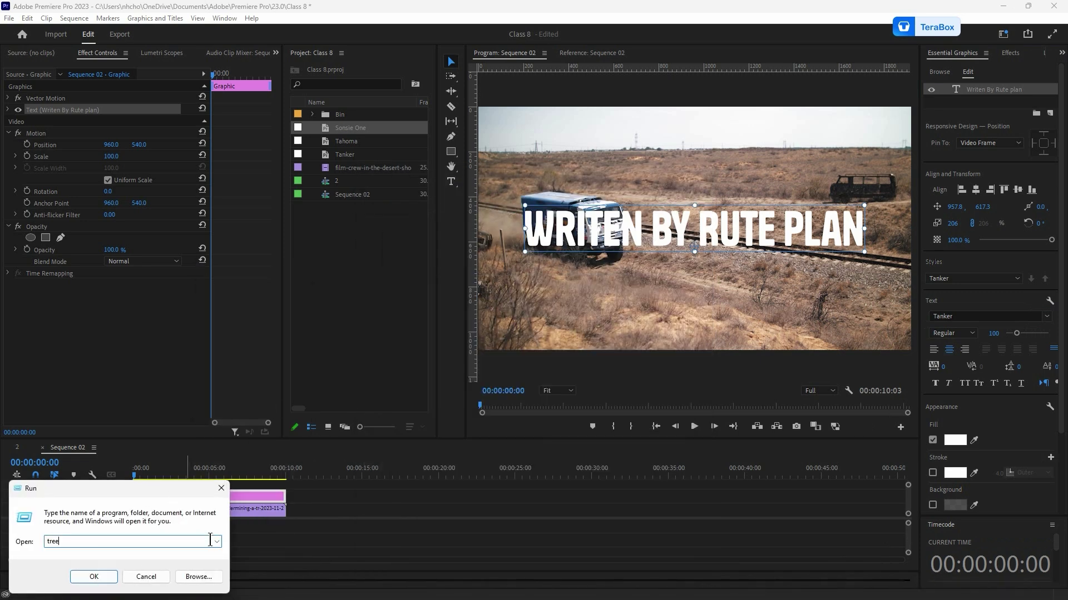
left_click(215, 541)
left_click(80, 461)
left_click(94, 578)
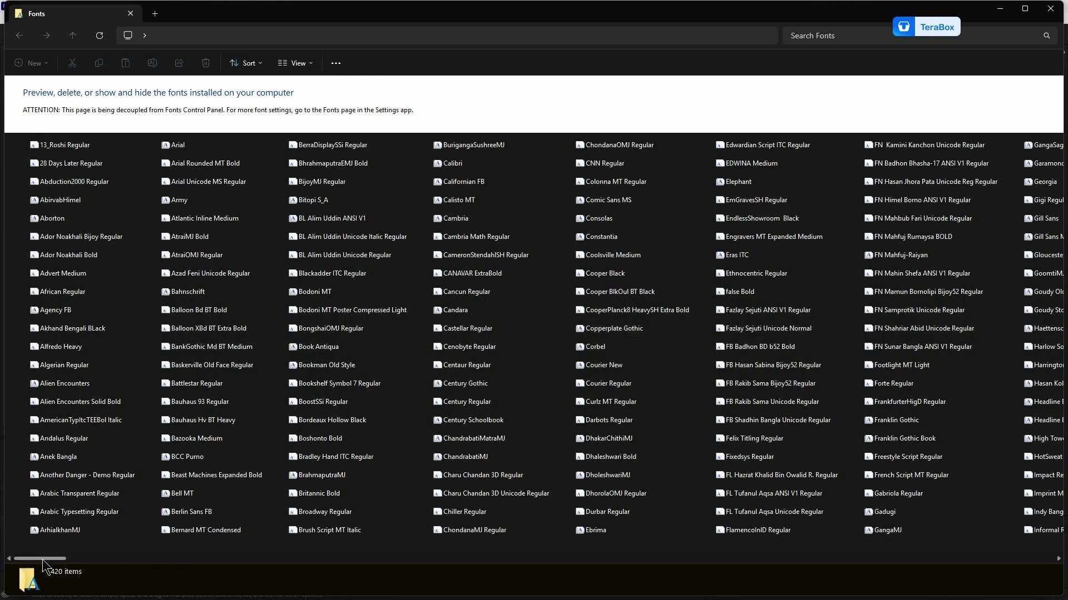
Step: Look through the installed fonts in the Windows Fonts folder, and return to Premiere Pro to browse the title's font list
left_click_drag(44, 561, 635, 548)
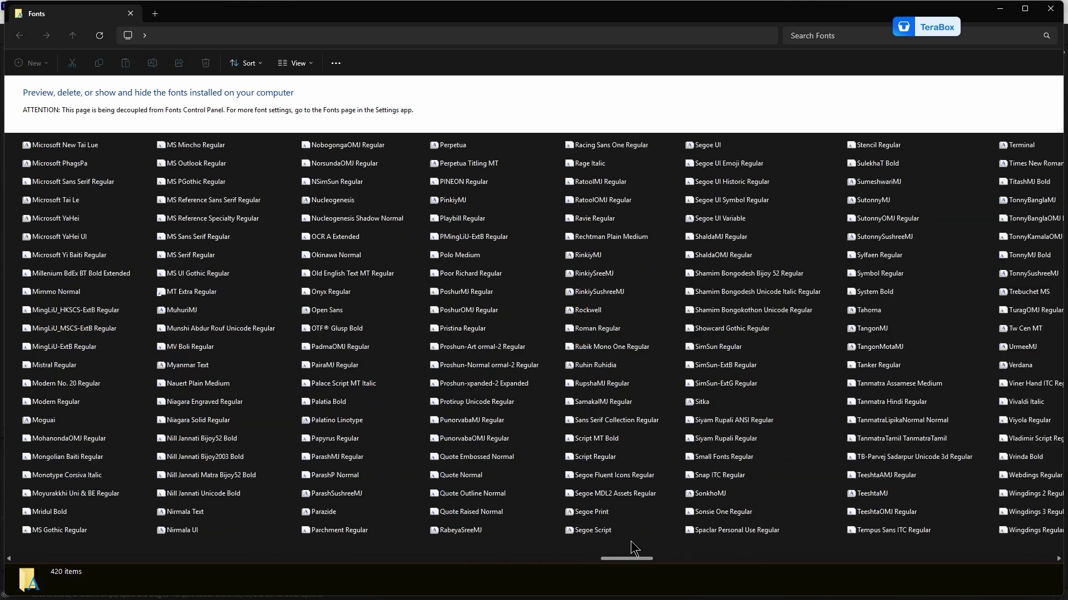
left_click(999, 10)
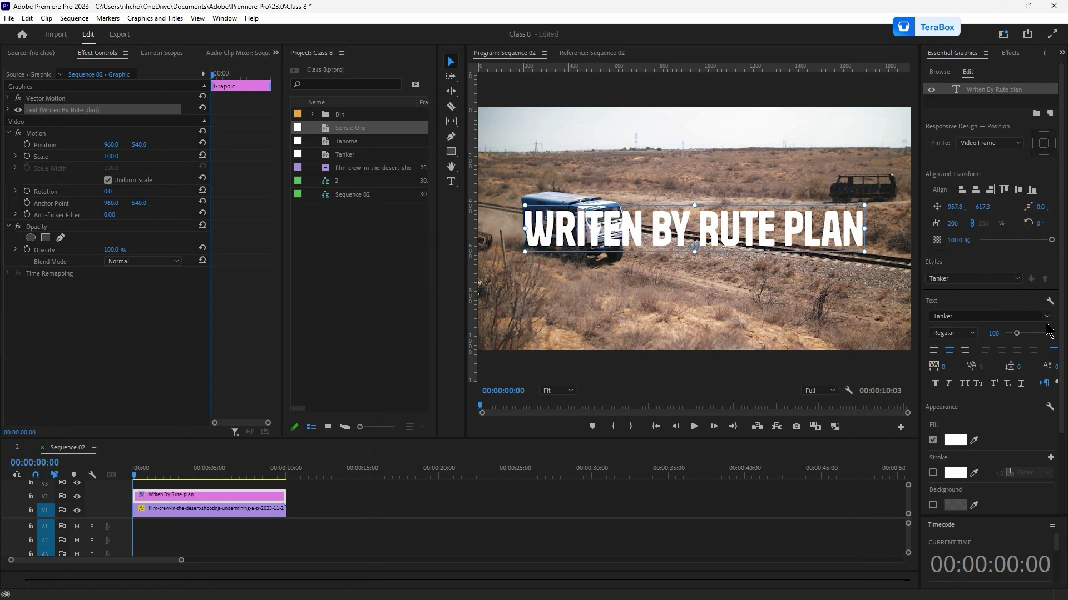
left_click(1046, 319)
scroll(994, 396, "up", 4)
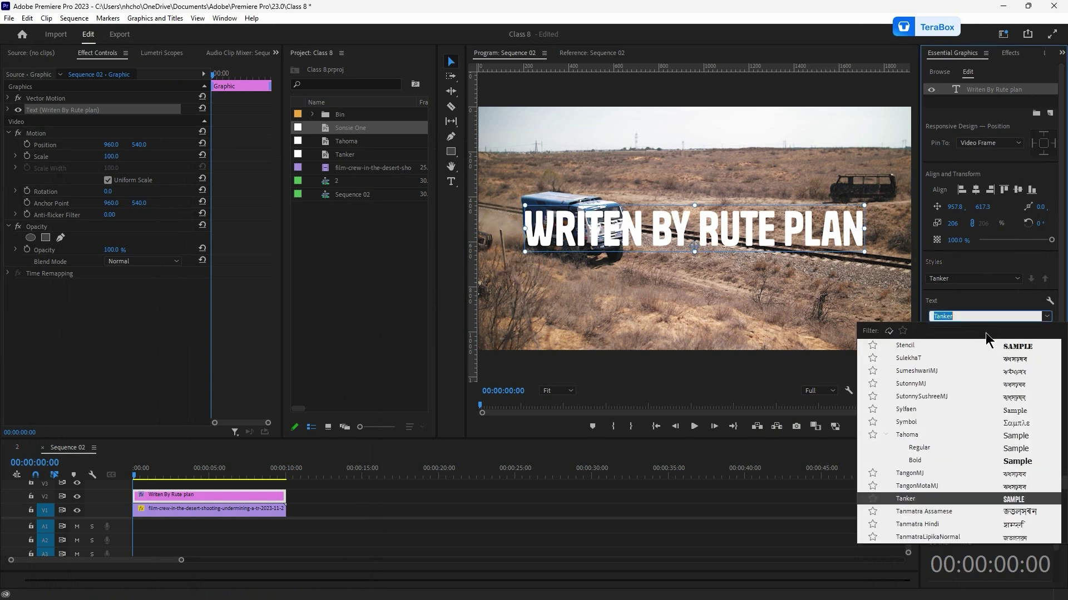
scroll(995, 311, "down", 3)
left_click(996, 305)
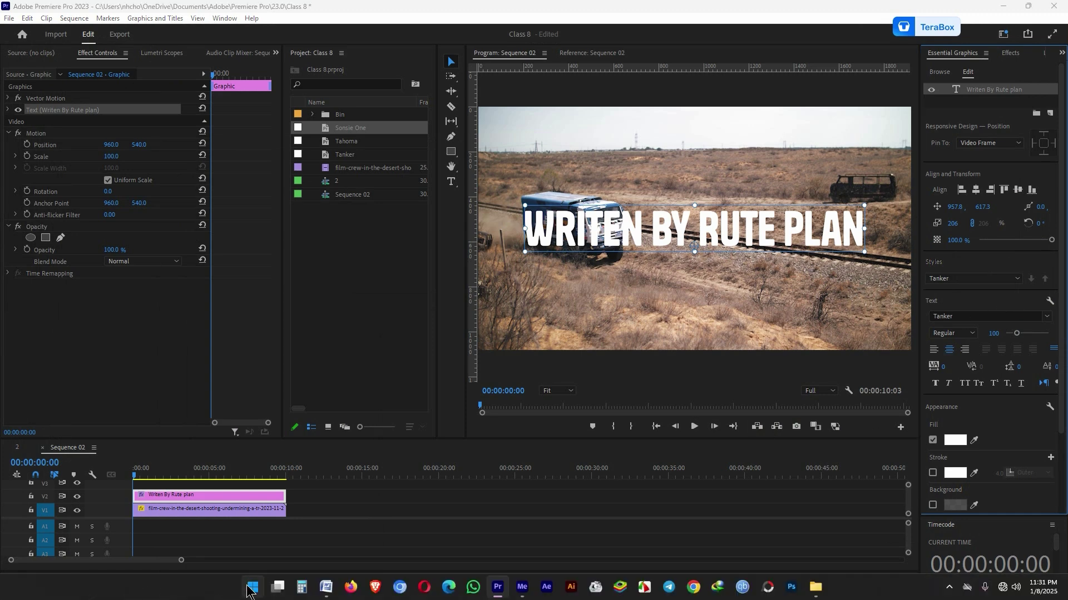
Step: Switch to the Windows Fonts folder again through the Run command to view the installed fonts, and return to Premiere Pro
left_click(249, 589)
left_click(250, 591)
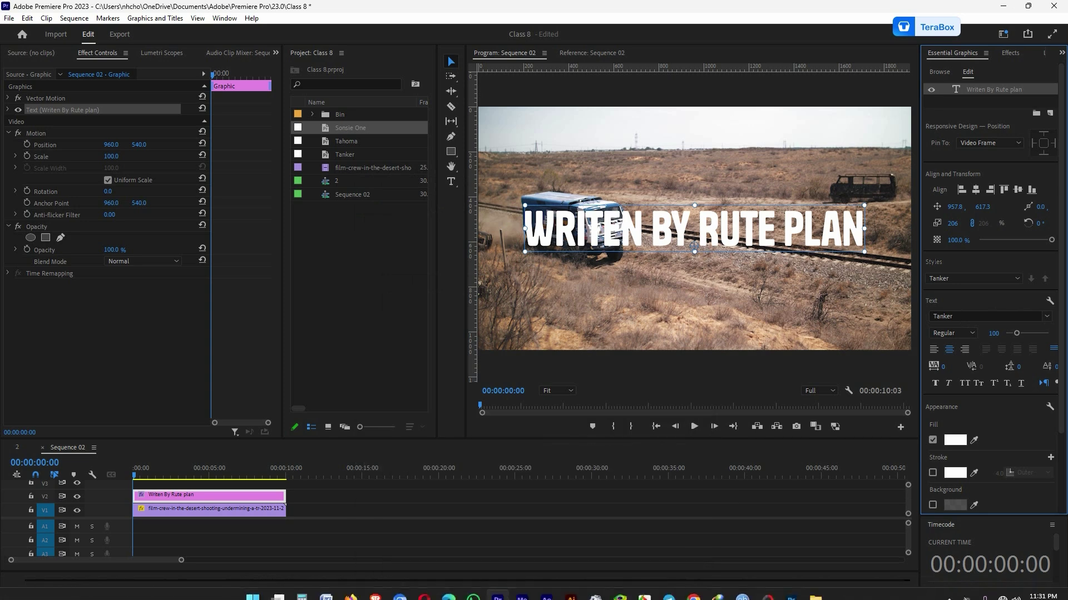
right_click(253, 594)
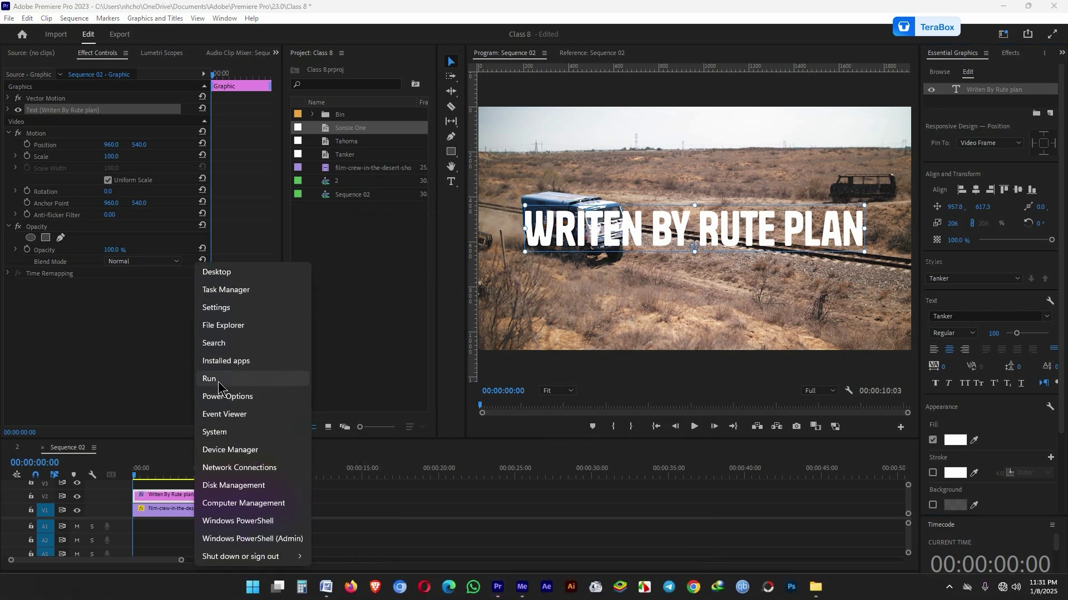
left_click(211, 378)
left_click(84, 577)
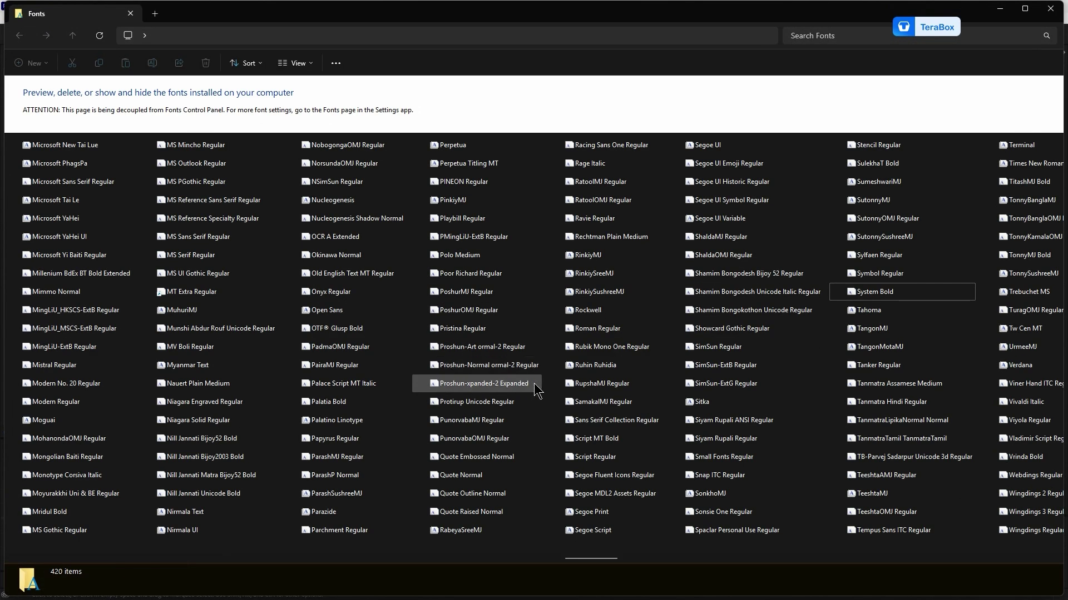
left_click(1000, 8)
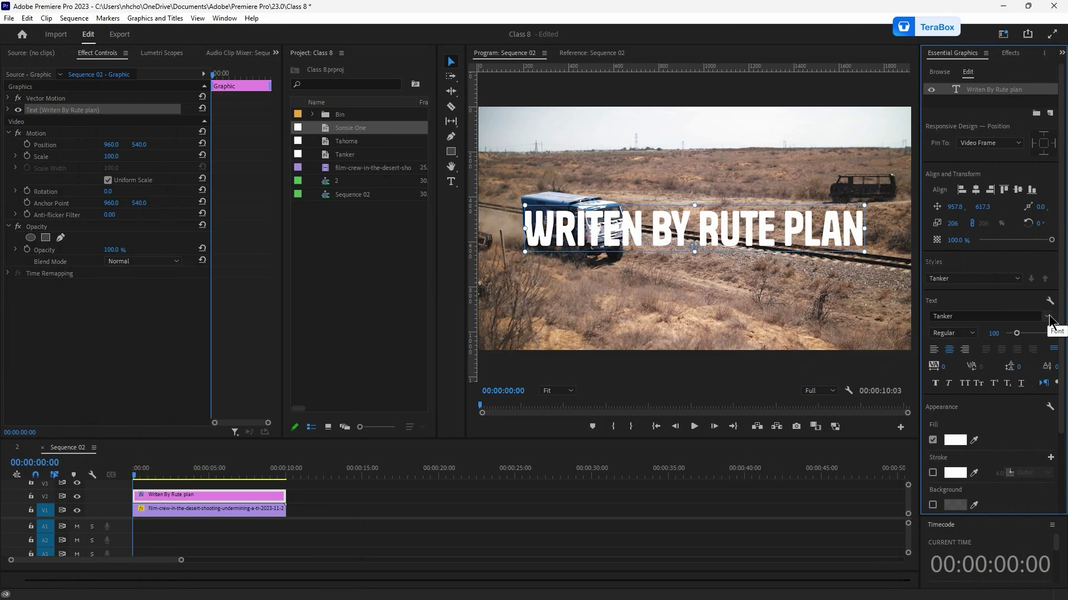
Step: Browse the fonts listed before Tanker in the title's font choices, keeping the current font
left_click(1048, 317)
scroll(1000, 422, "up", 10)
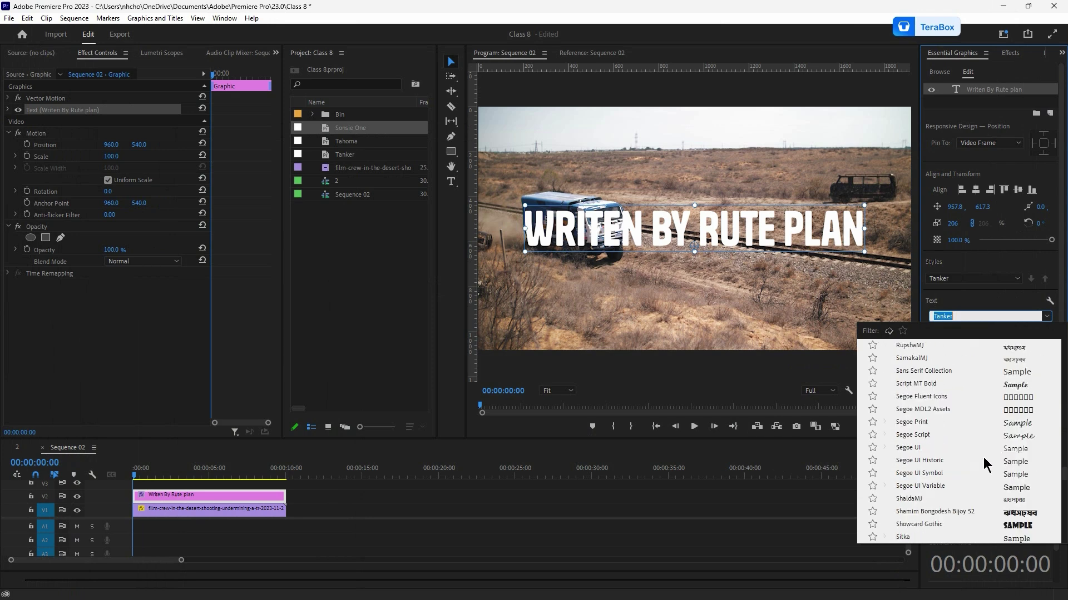
left_click(1001, 315)
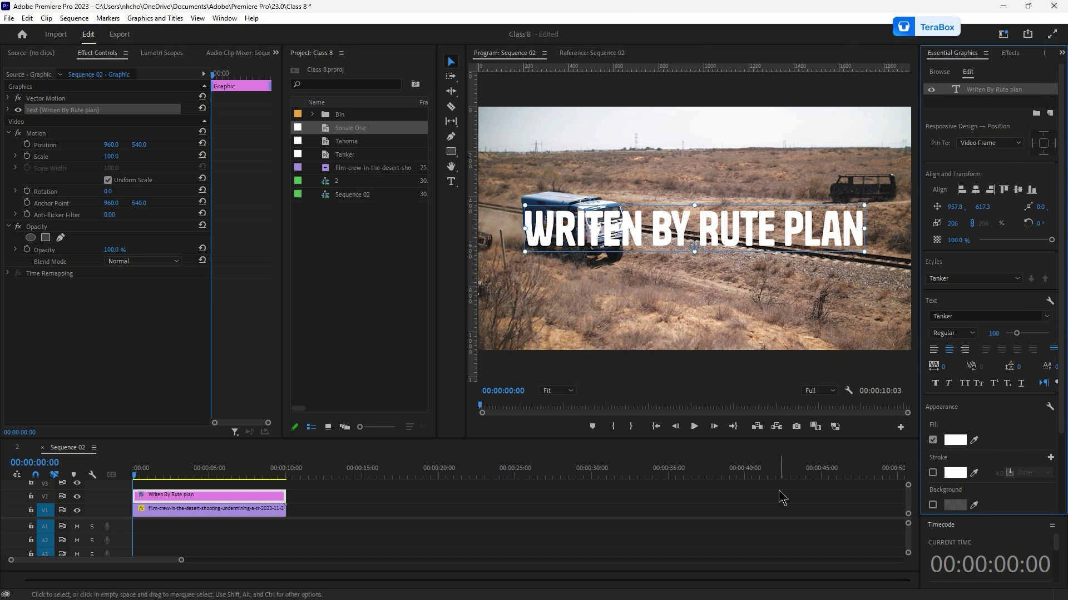
left_click(1047, 316)
scroll(1042, 489, "up", 3)
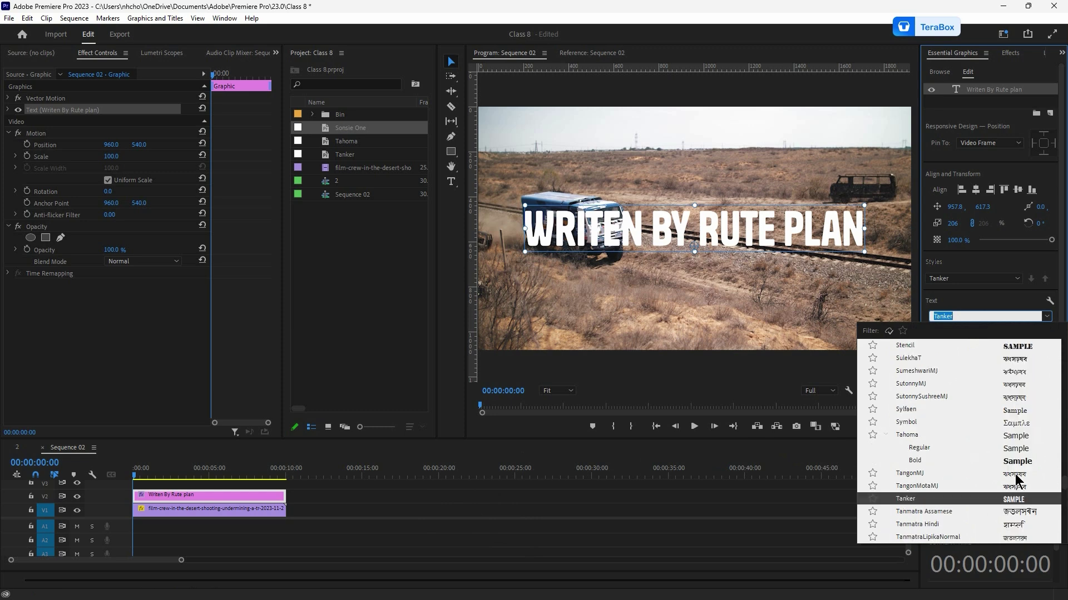
scroll(1015, 479, "up", 3)
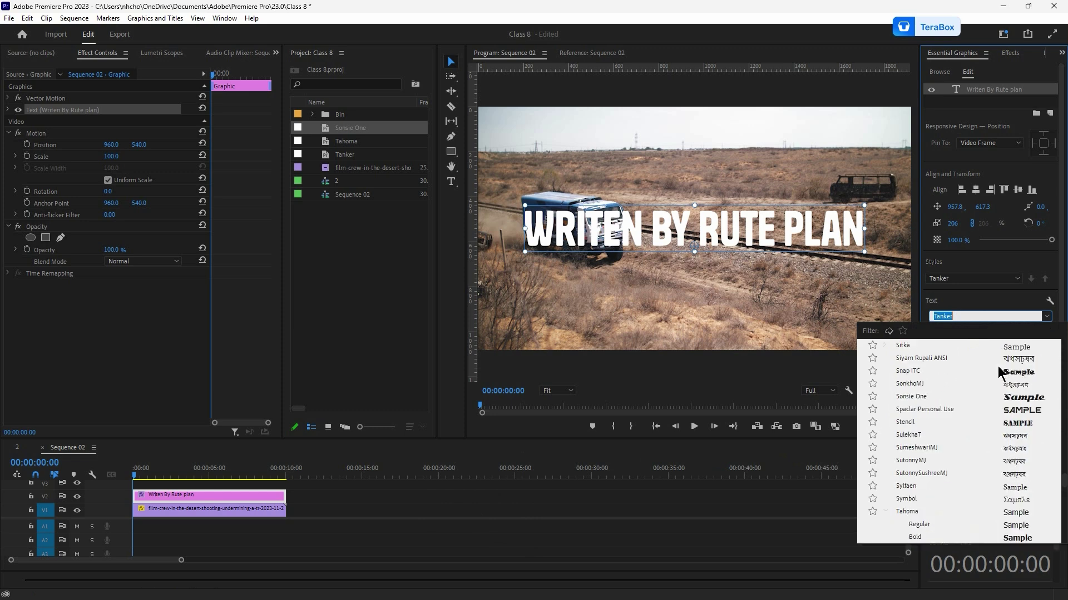
left_click(974, 305)
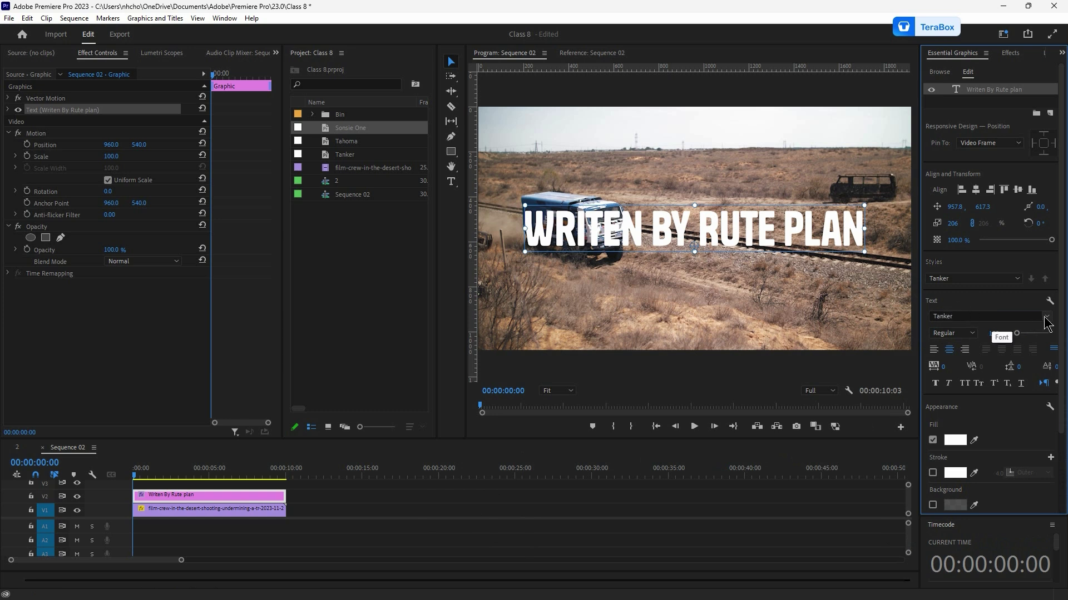
Step: Apply the saved Tahoma style to the title, and switch its font style to Regular and back to Bold
left_click(973, 334)
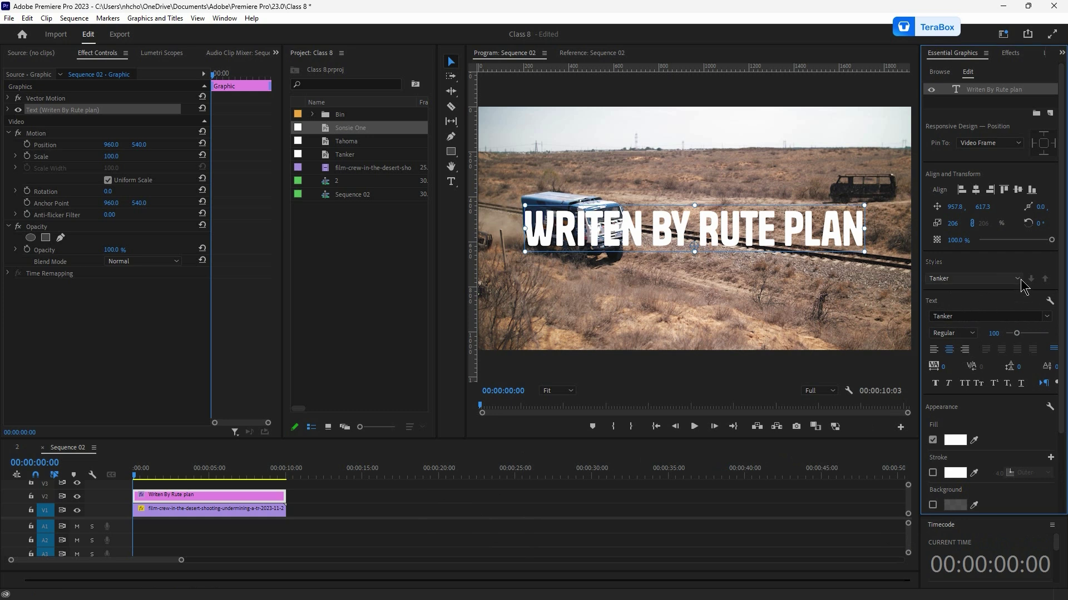
left_click(973, 278)
left_click(973, 331)
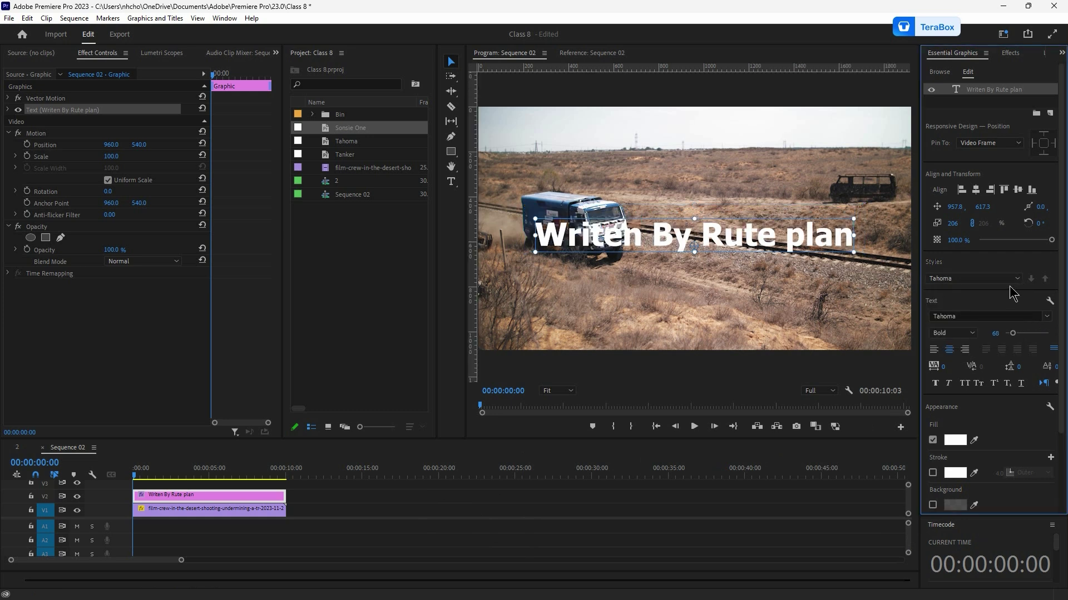
left_click(972, 333)
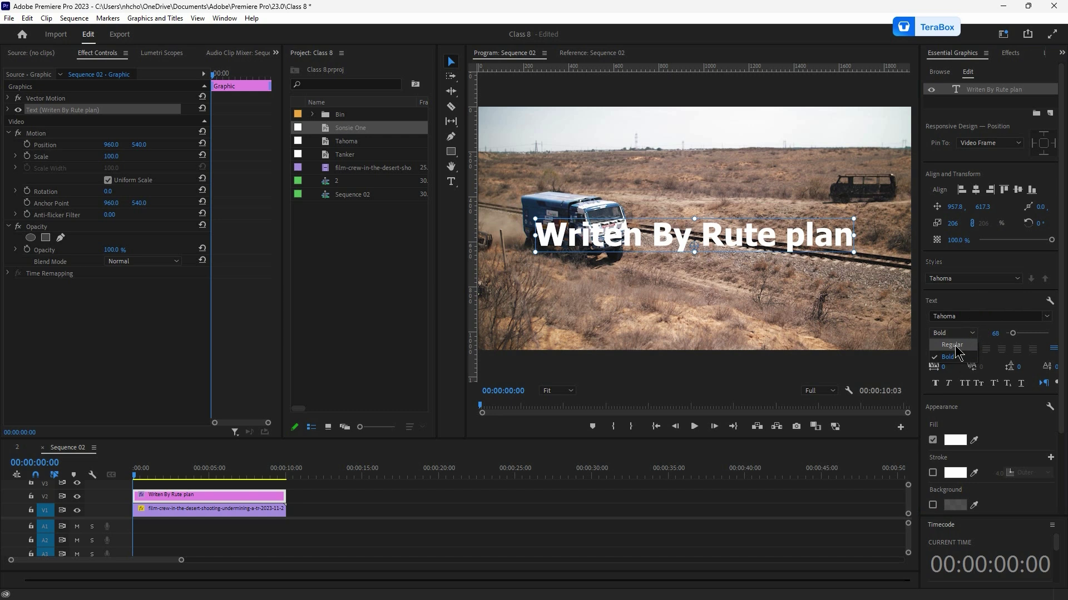
left_click(956, 346)
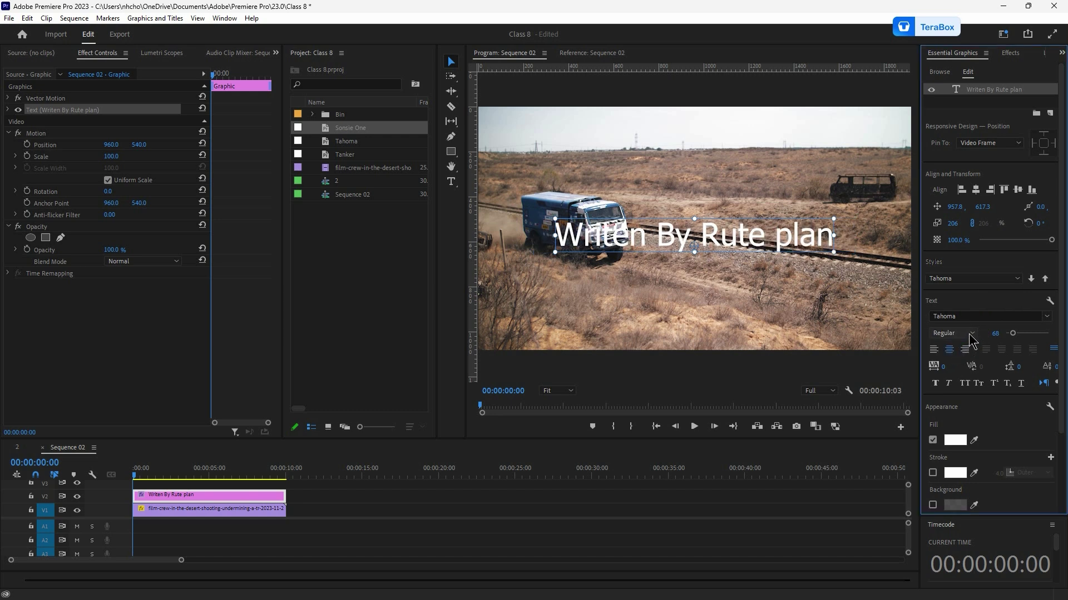
left_click(962, 333)
left_click(951, 357)
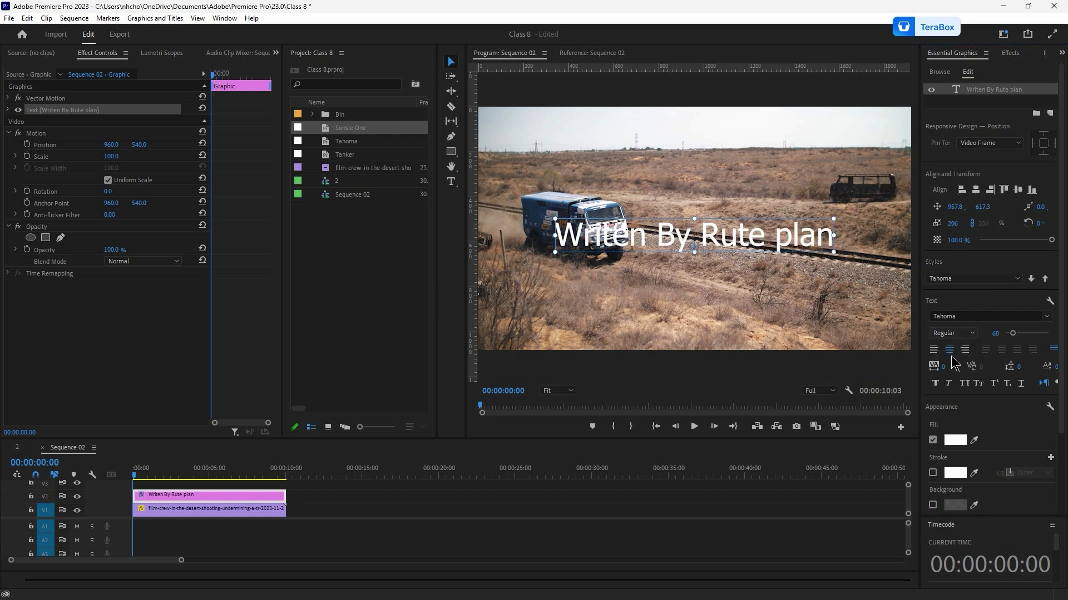
Step: Reapply the saved Tanker style to the title and check the font styles offered, keeping Regular
left_click(1016, 280)
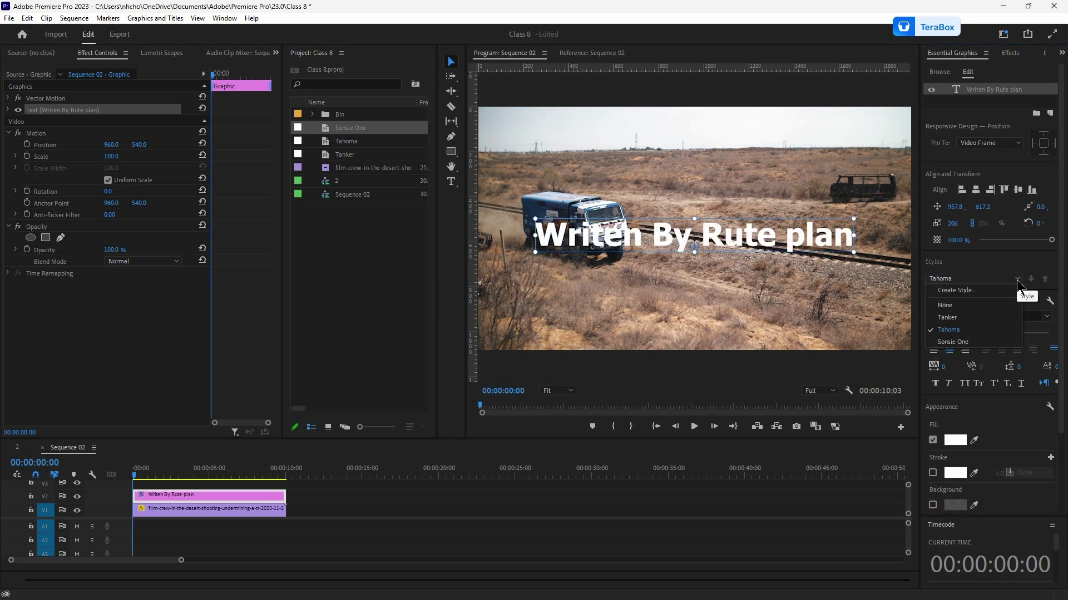
left_click(964, 318)
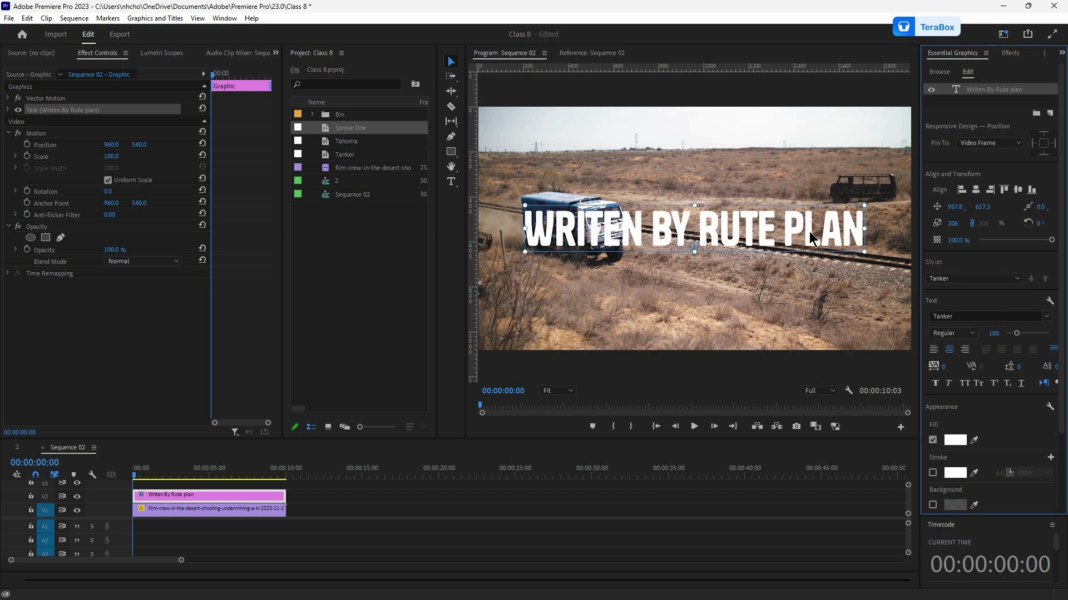
left_click(972, 334)
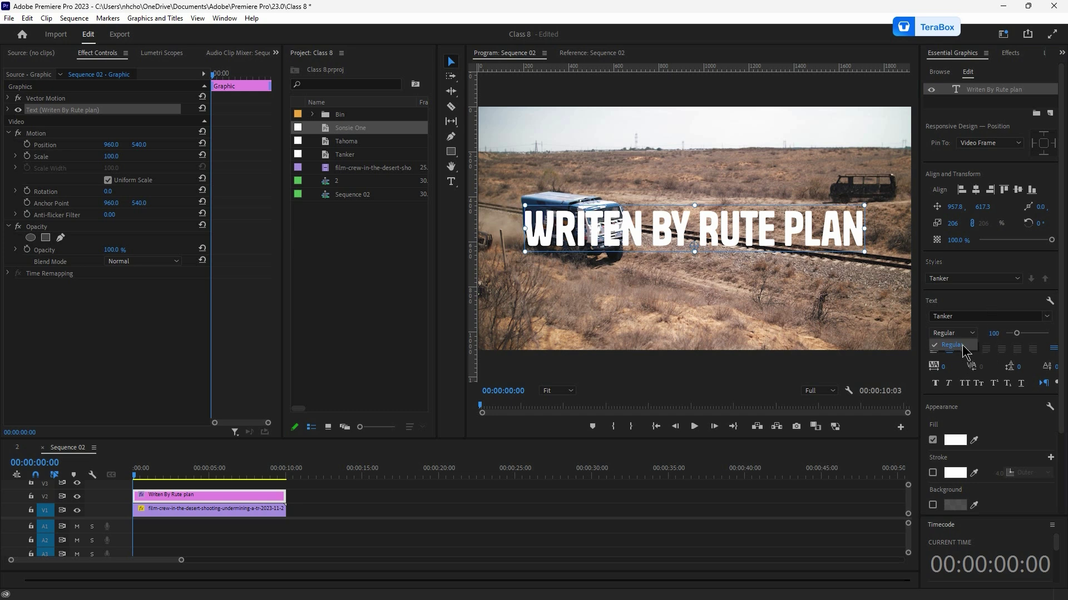
left_click(963, 346)
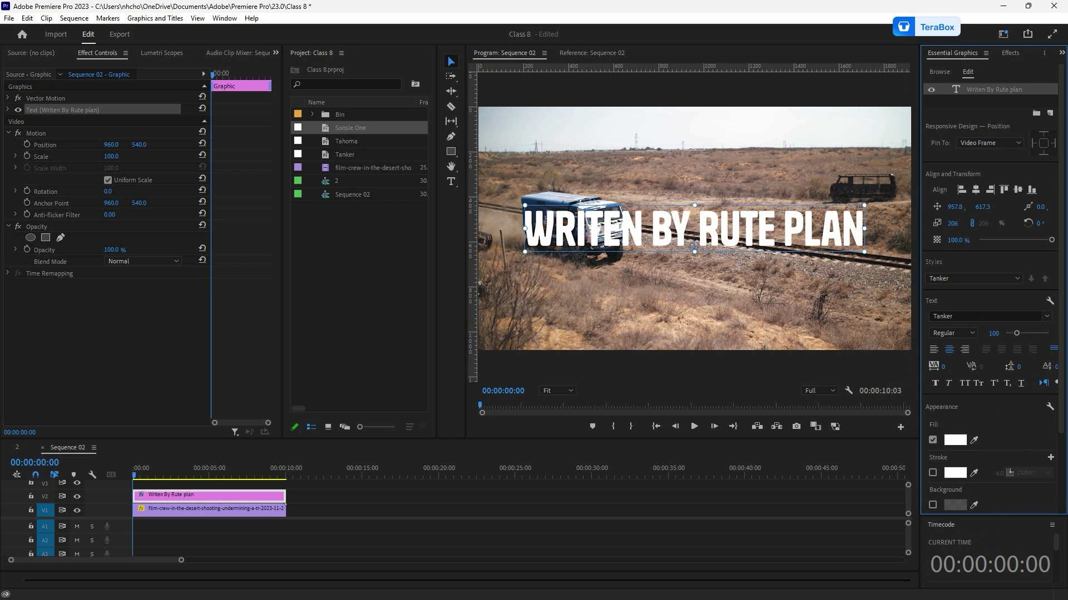
Step: Set the title's font size to 108 and widen the Essential Graphics panel
left_click(992, 333)
key("Return")
left_click_drag(993, 333, 1025, 333)
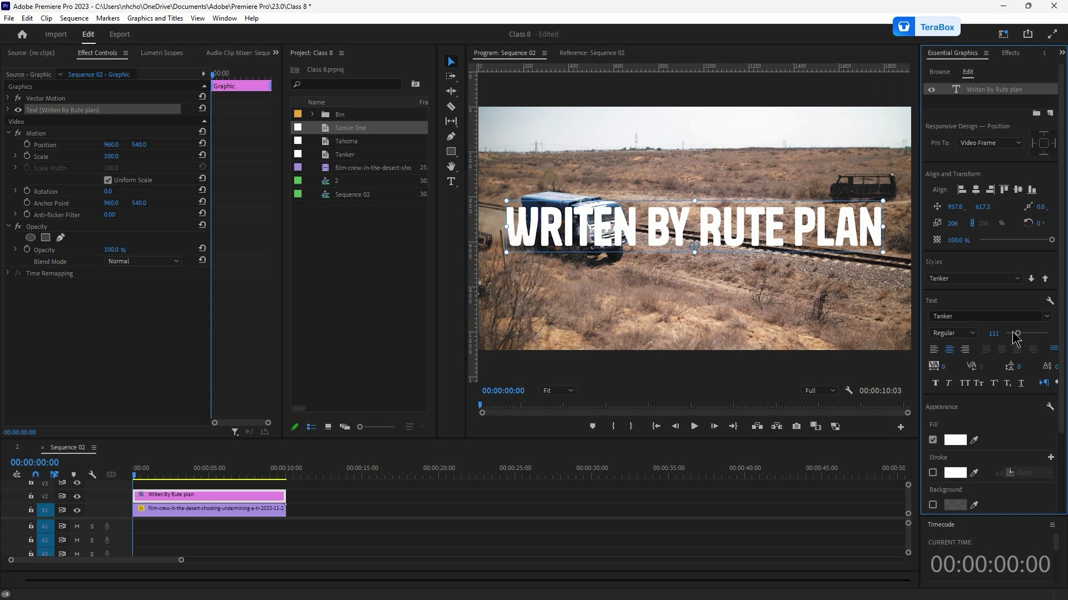
mouse_move(1020, 334)
left_mouse_down()
mouse_move(1039, 336)
mouse_move(1018, 336)
left_mouse_up()
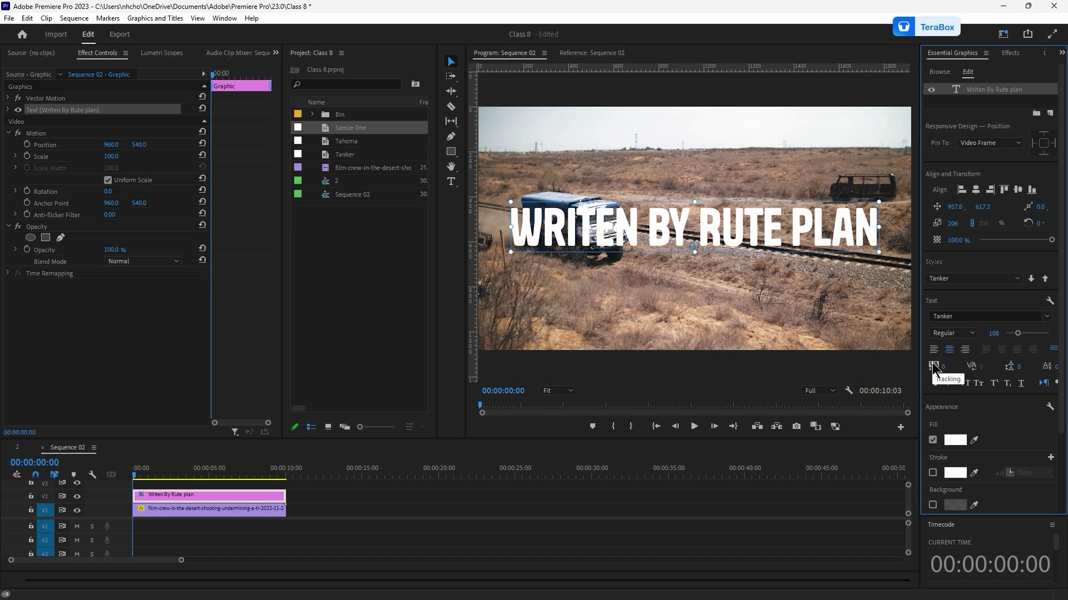
left_click_drag(920, 391, 863, 391)
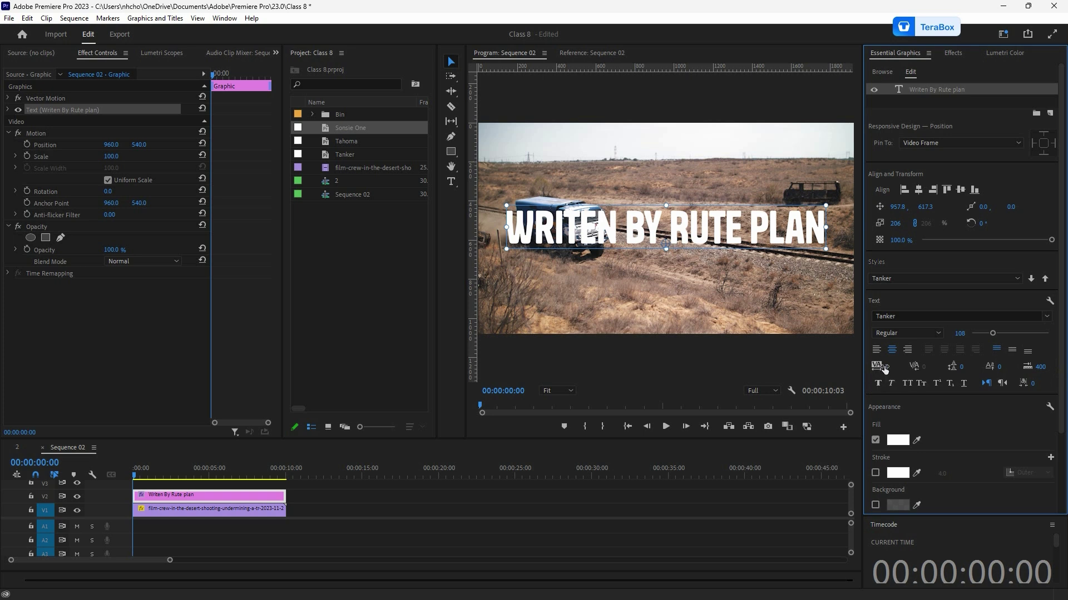
Step: Try adjusting the title's tracking, and undo the trial text changes
key("ctrl+z")
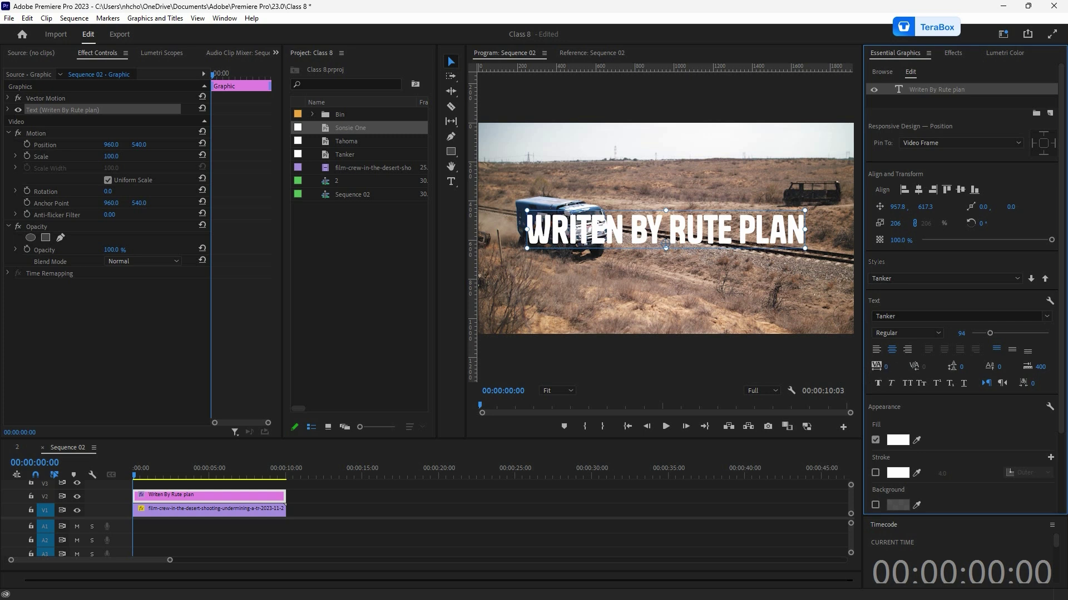
mouse_move(885, 367)
left_mouse_down()
mouse_move(946, 367)
mouse_move(865, 367)
mouse_move(884, 371)
left_mouse_up()
left_click(888, 367)
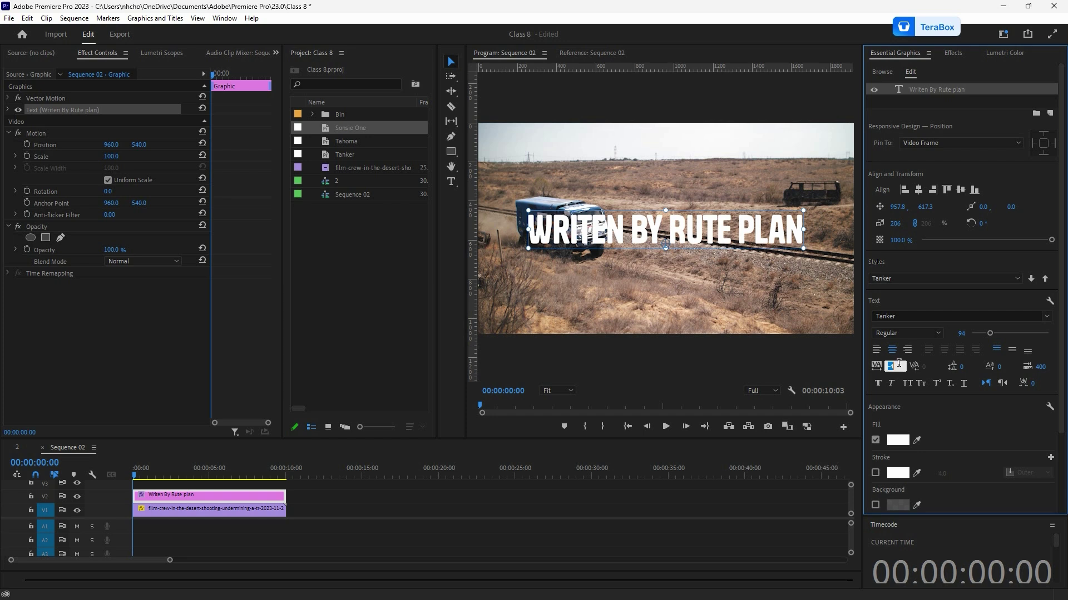
left_click(919, 398)
key("ctrl+z")
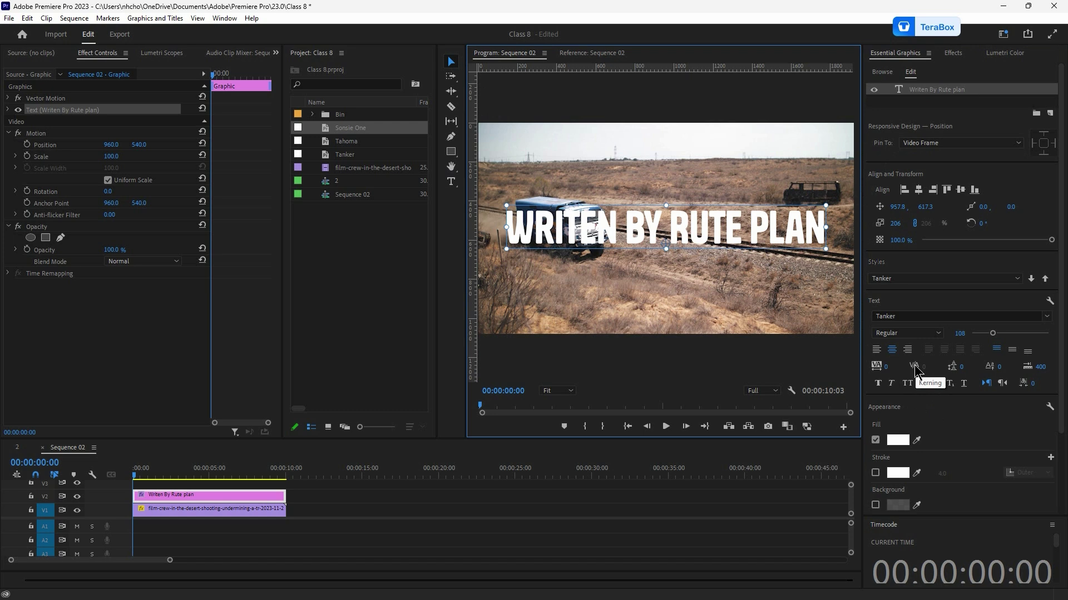
Step: Split the title into two lines by replacing the space between "By" and "Rute" with a line break
double_click(670, 234)
left_click(670, 237)
key("BackSpace")
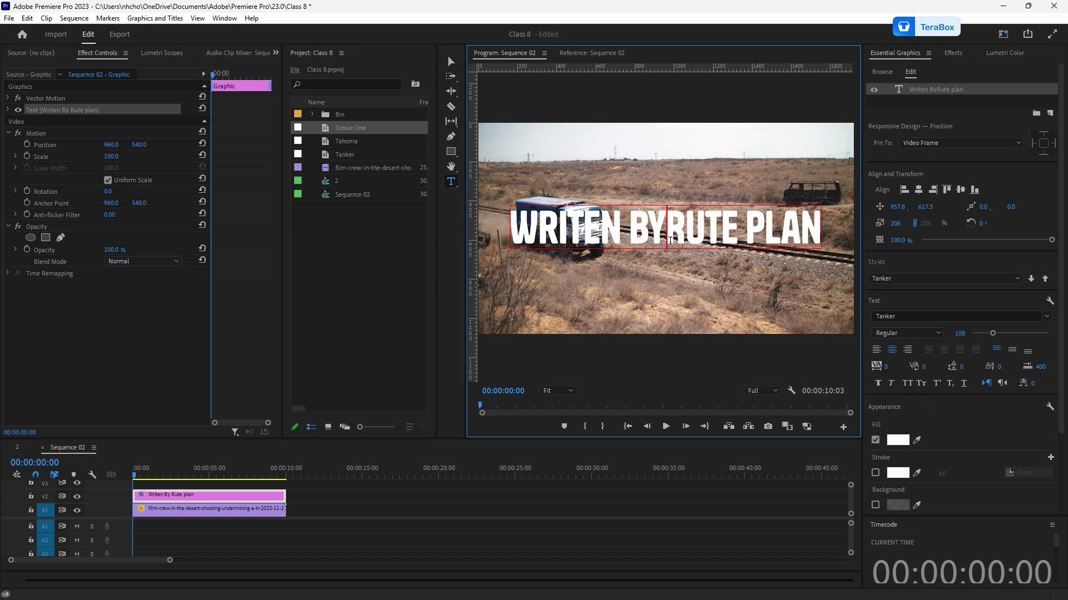
key("Return")
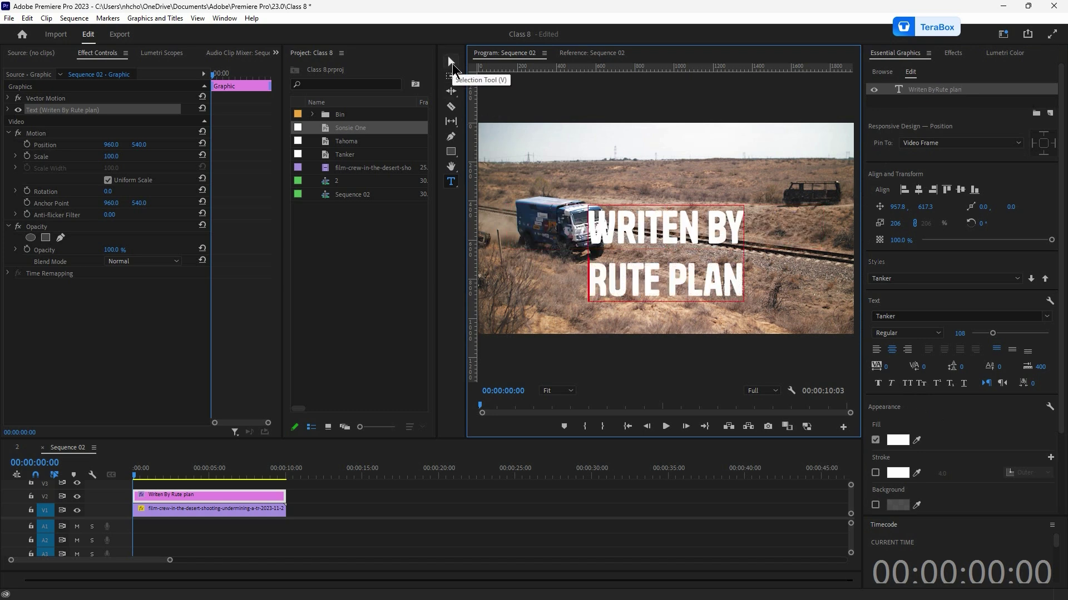
left_click(452, 65)
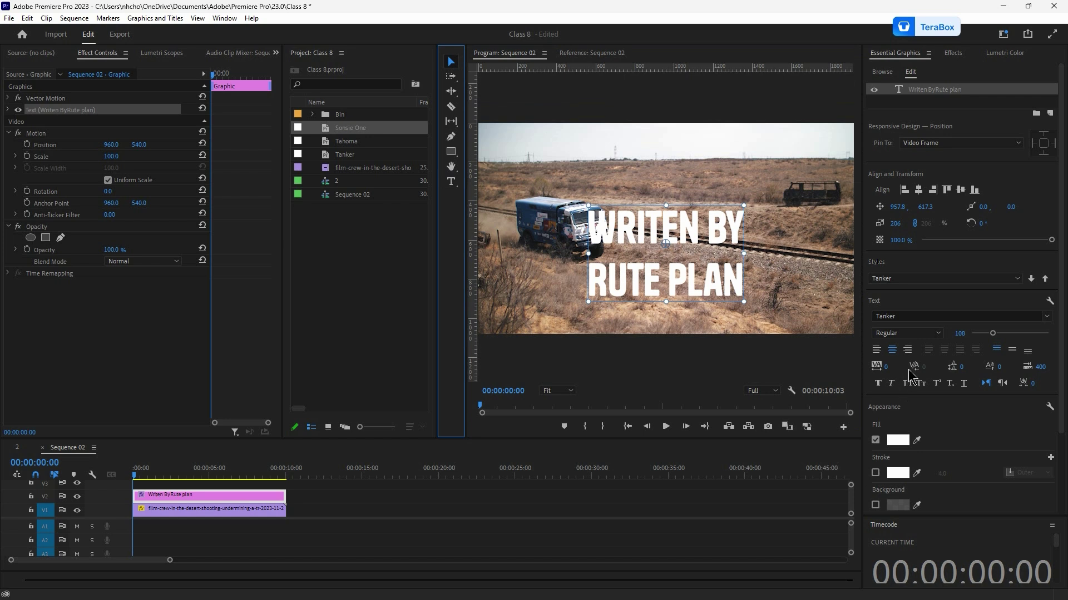
Step: Place the text cursor at the start of the title's second line and set the kerning there to -200
left_click(684, 278)
double_click(683, 276)
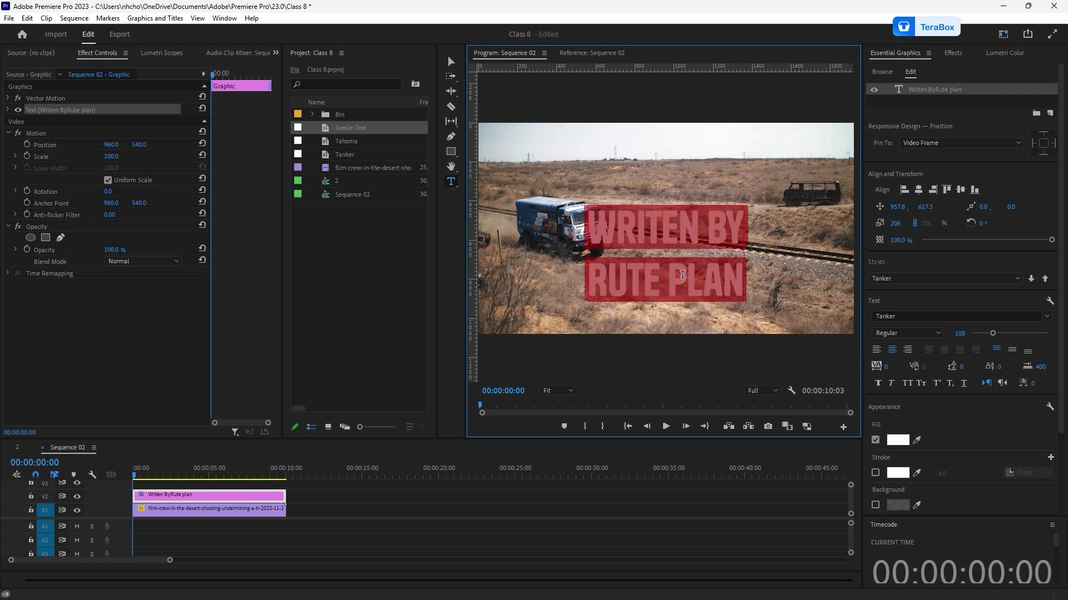
left_click(683, 276)
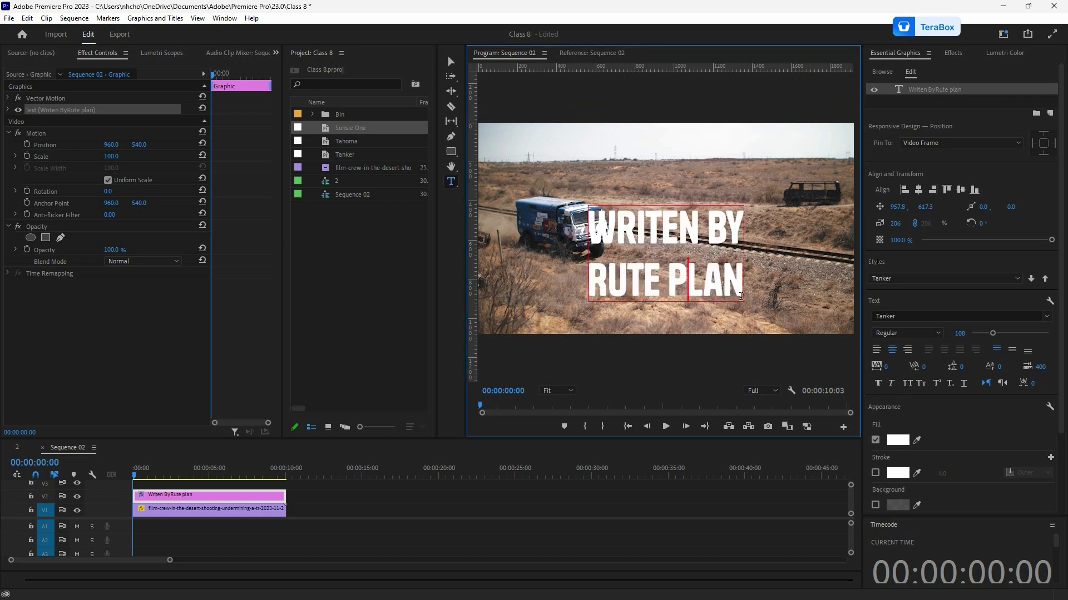
left_click(640, 264)
left_click(923, 368)
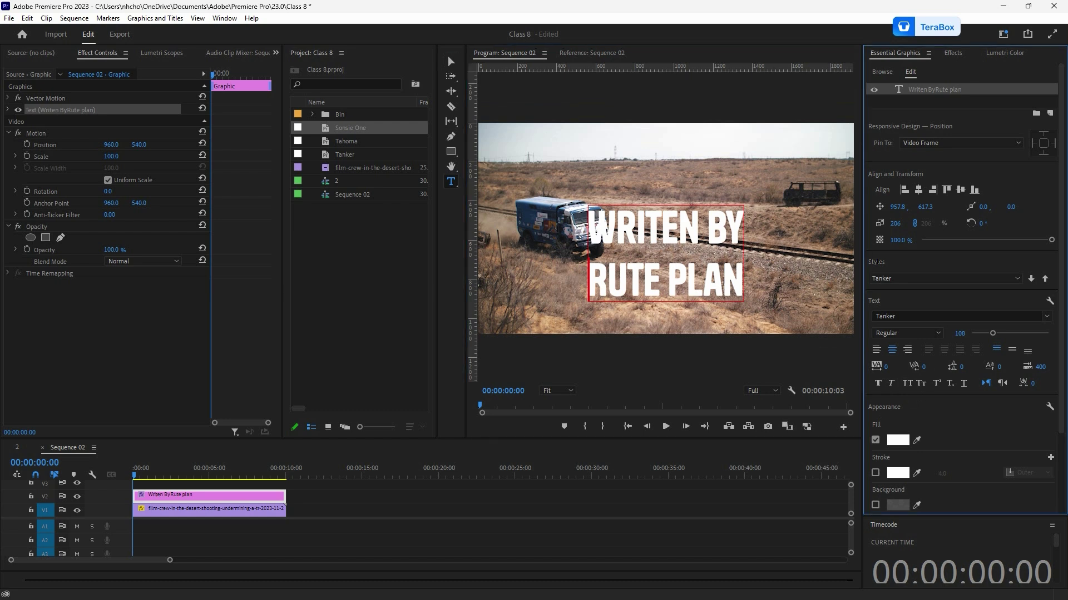
left_click_drag(924, 369, 868, 369)
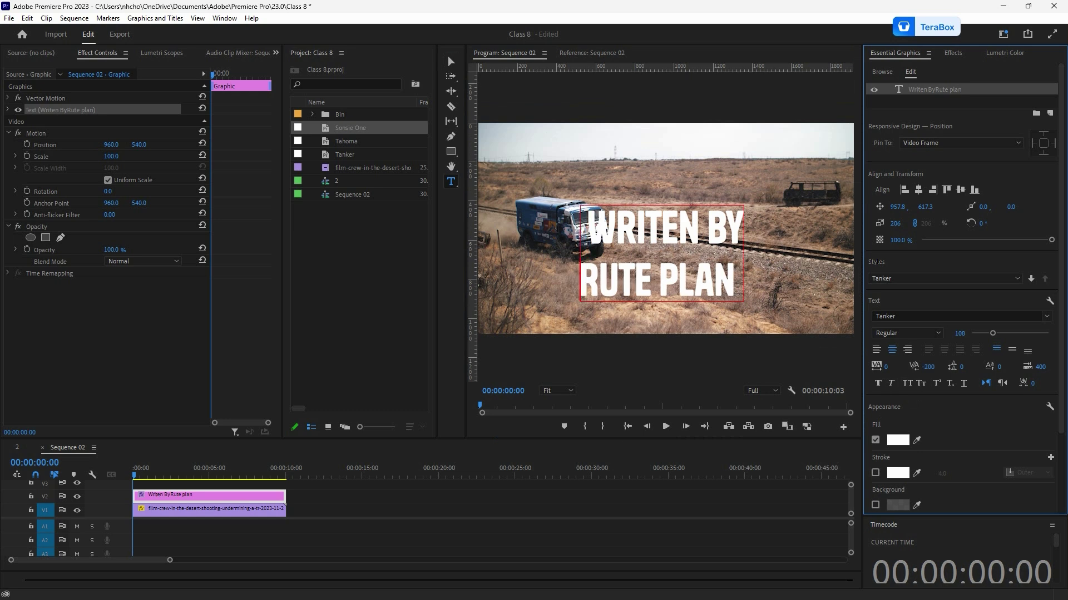
Step: Reset the kerning at the start of the title's second line to 0 and set the title's leading to 12
left_click_drag(867, 368, 936, 366)
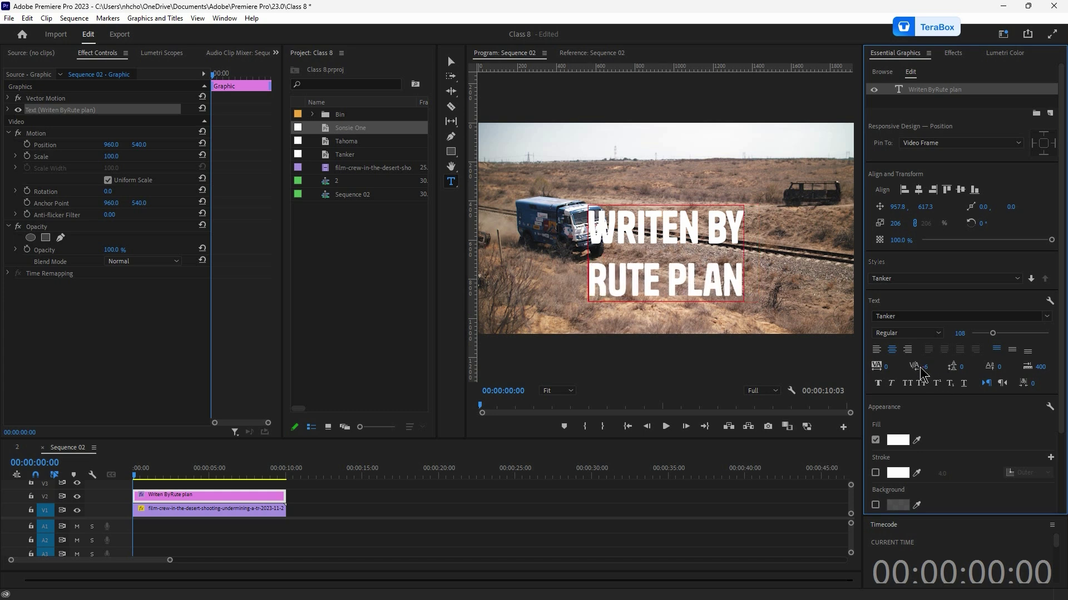
key("ctrl+z")
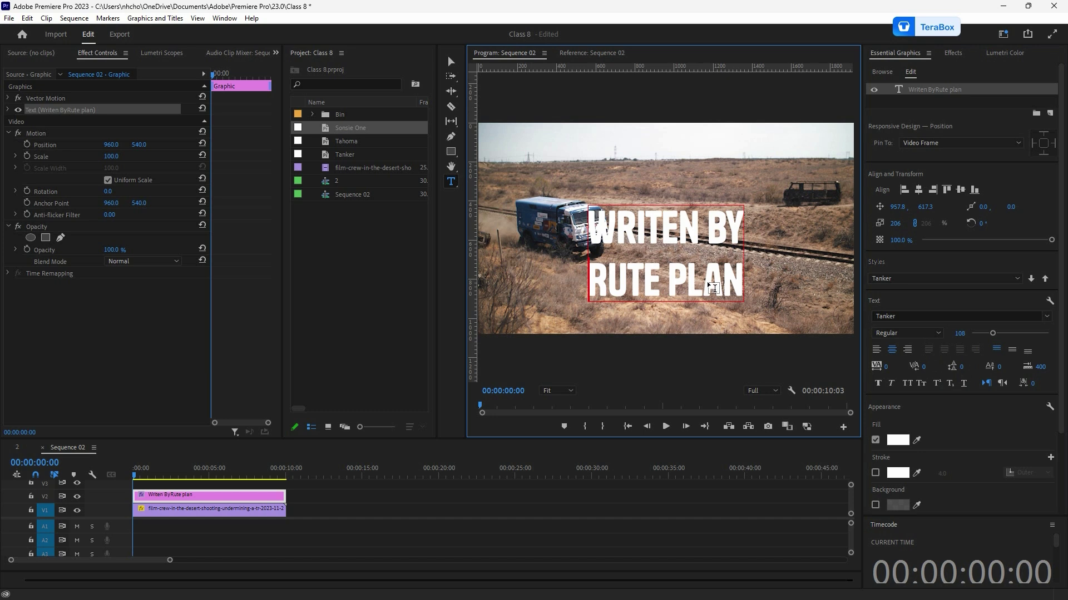
left_click_drag(960, 367, 939, 367)
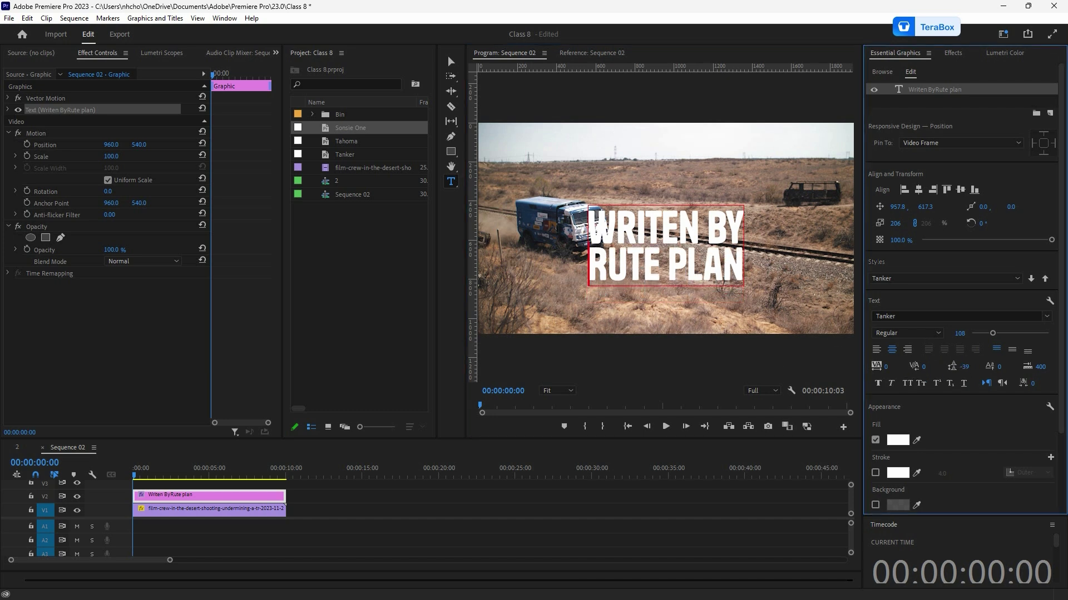
left_click_drag(939, 367, 967, 367)
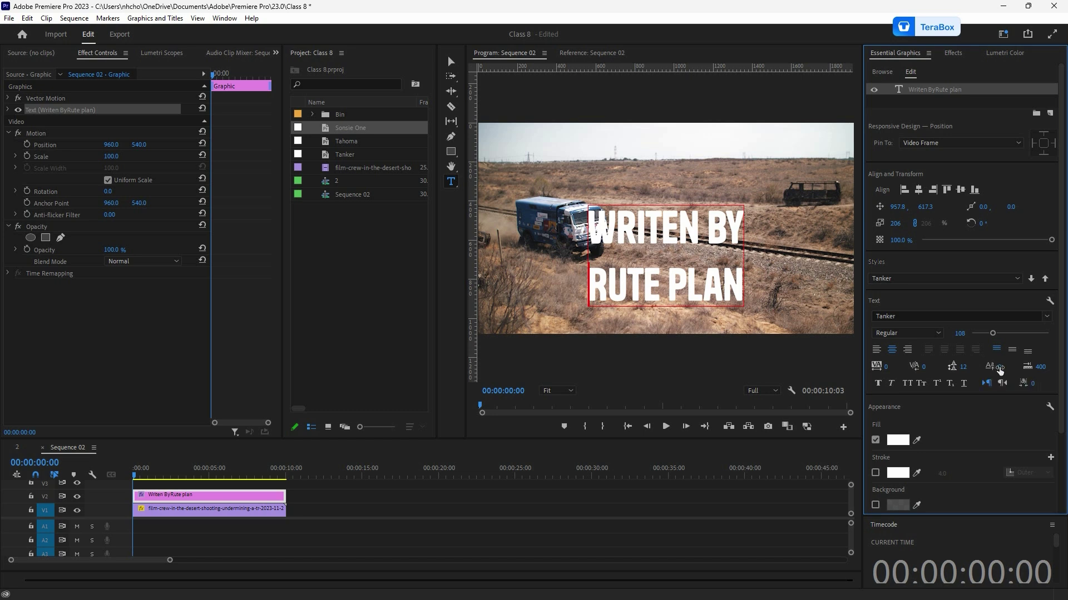
Step: Select the word "By" in the title and try adjusting its baseline shift
left_click_drag(1001, 366, 977, 372)
double_click(718, 225)
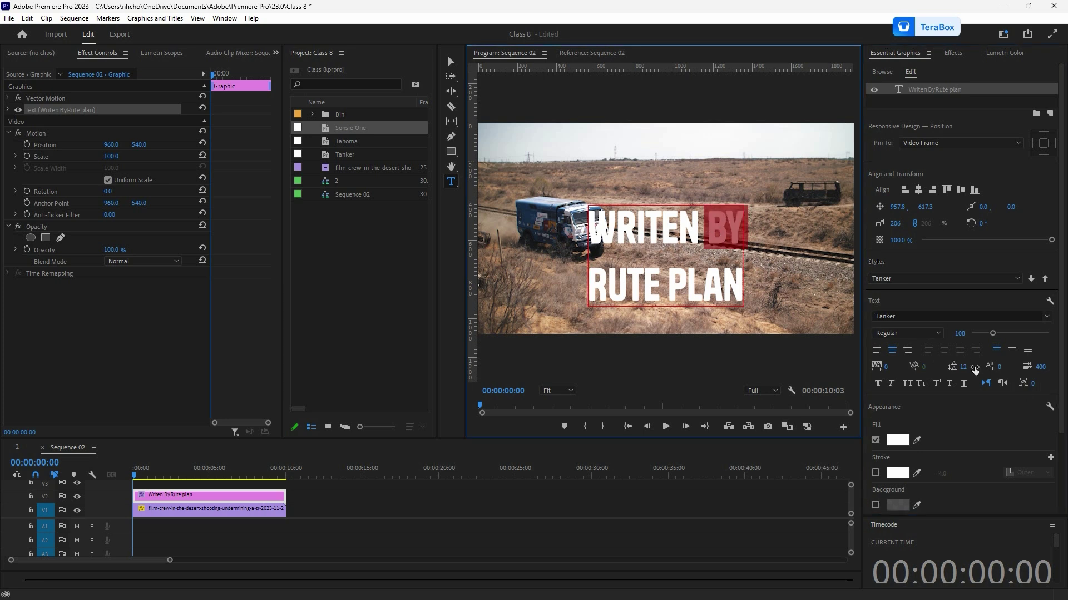
left_click(1001, 378)
mouse_move(998, 366)
left_mouse_down()
mouse_move(968, 366)
mouse_move(1022, 366)
mouse_move(940, 366)
mouse_move(1017, 366)
left_mouse_up()
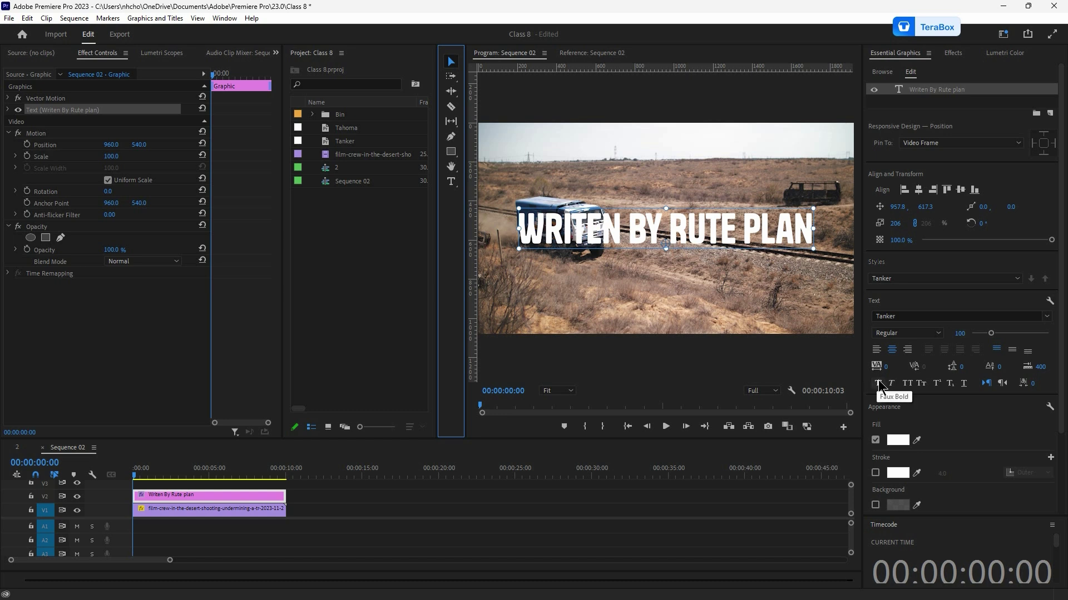
Step: Try Faux Bold on the single-line title and check the Tanker font's available styles, keeping Regular
left_click(877, 384)
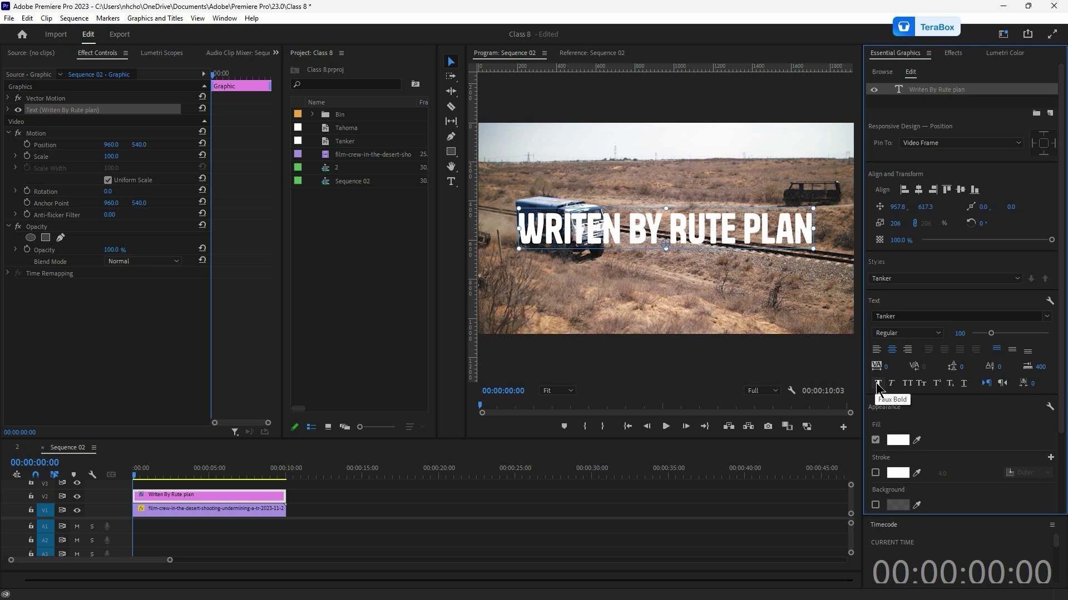
left_click(877, 384)
left_click(712, 237)
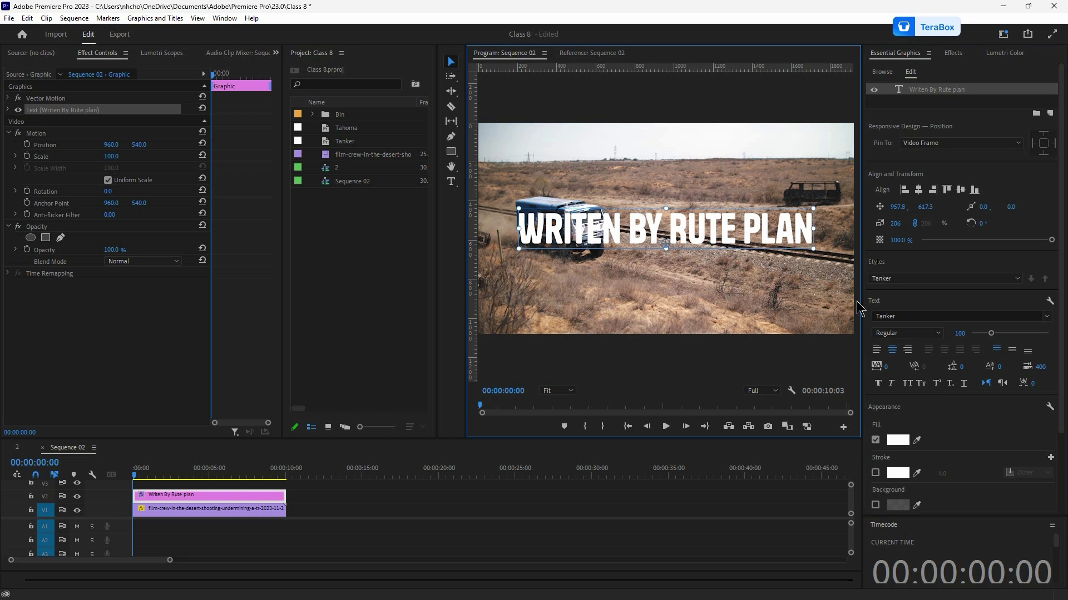
left_click(930, 334)
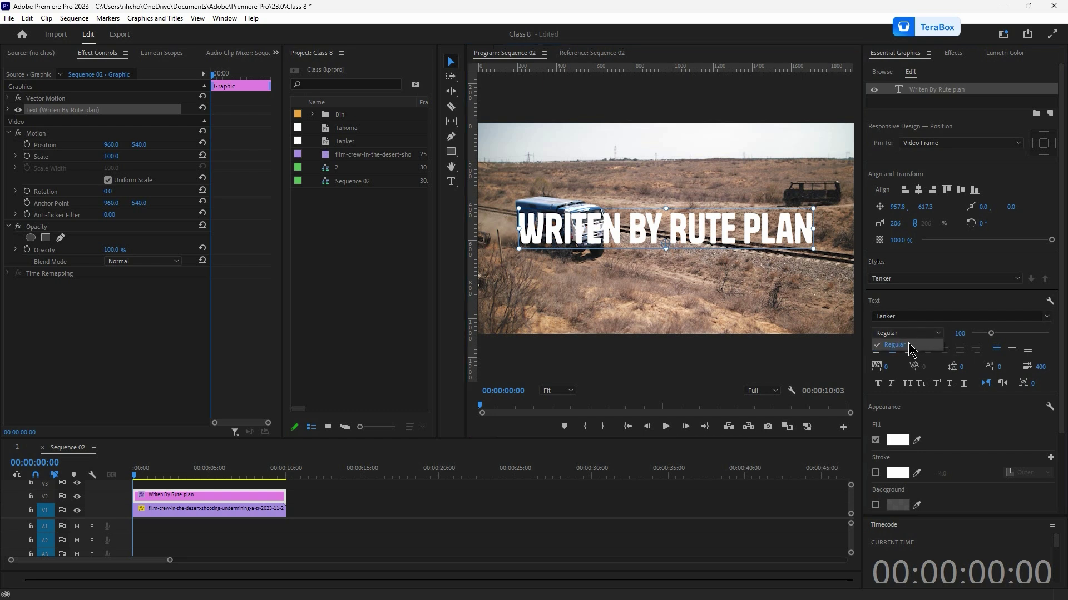
left_click(912, 344)
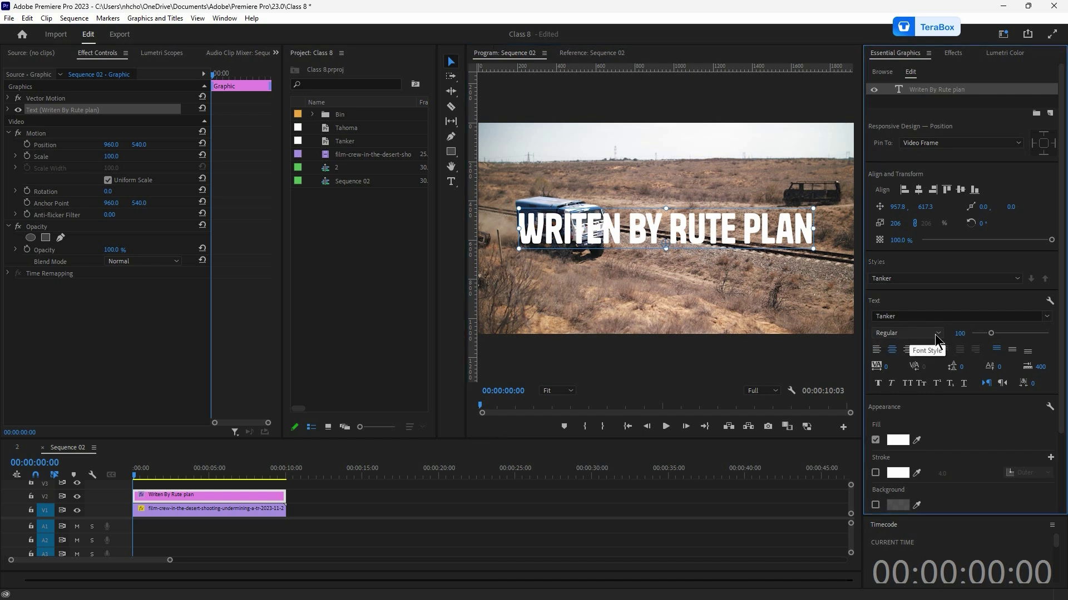
left_click(745, 226)
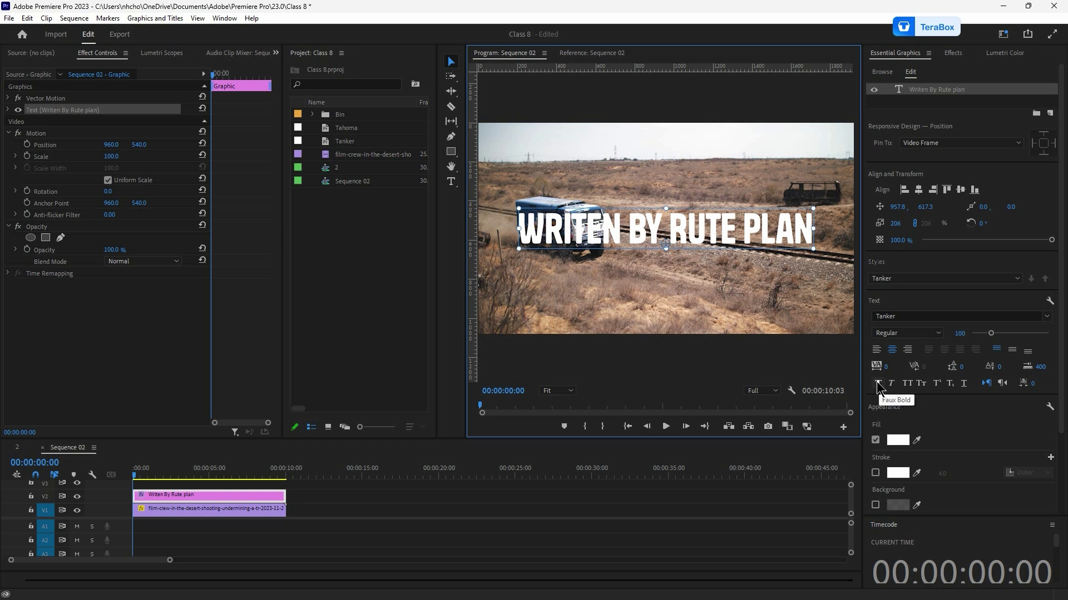
Step: Try Faux Bold and Faux Italic on the title in turn, switching each one off again
left_click(877, 384)
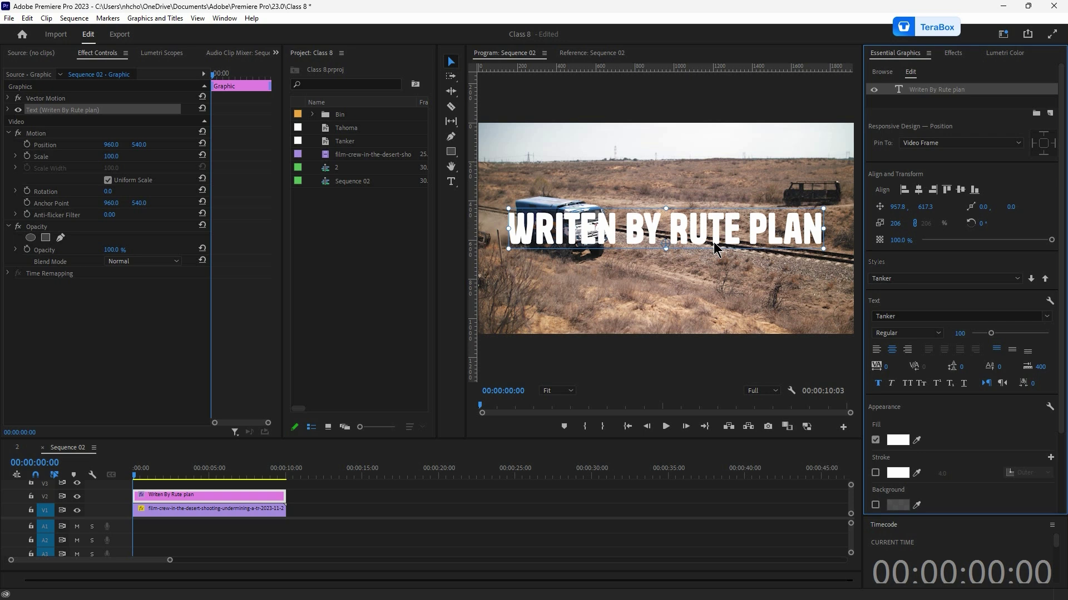
left_click(879, 383)
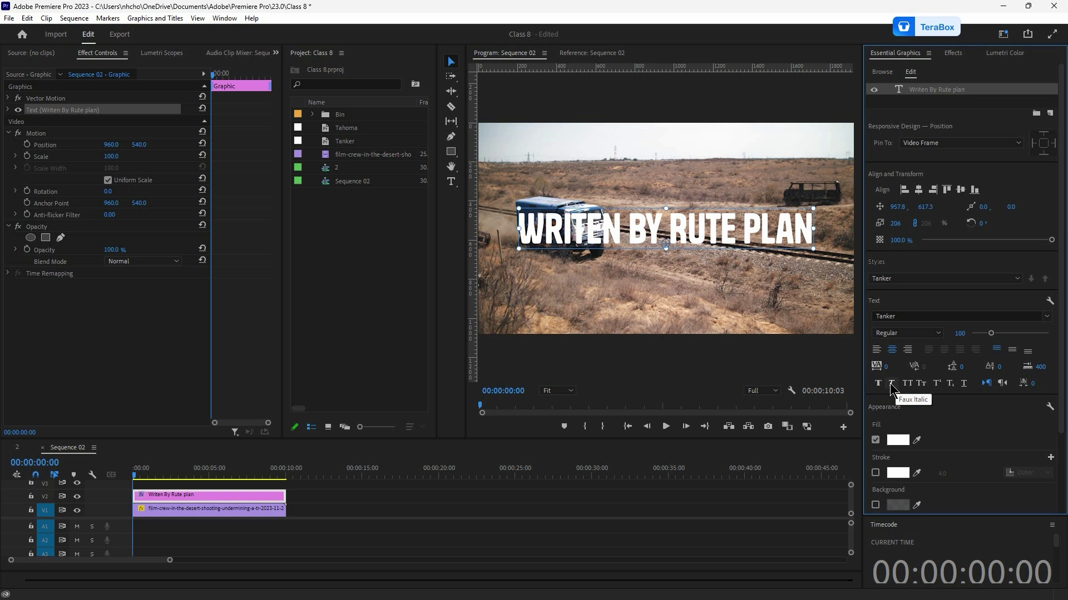
left_click(890, 384)
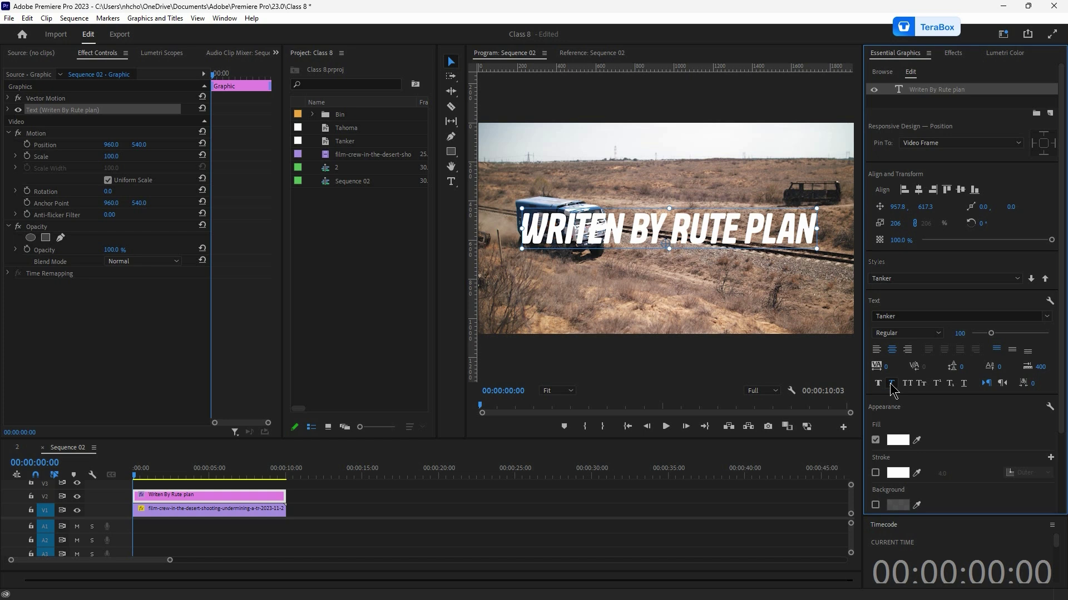
left_click(890, 385)
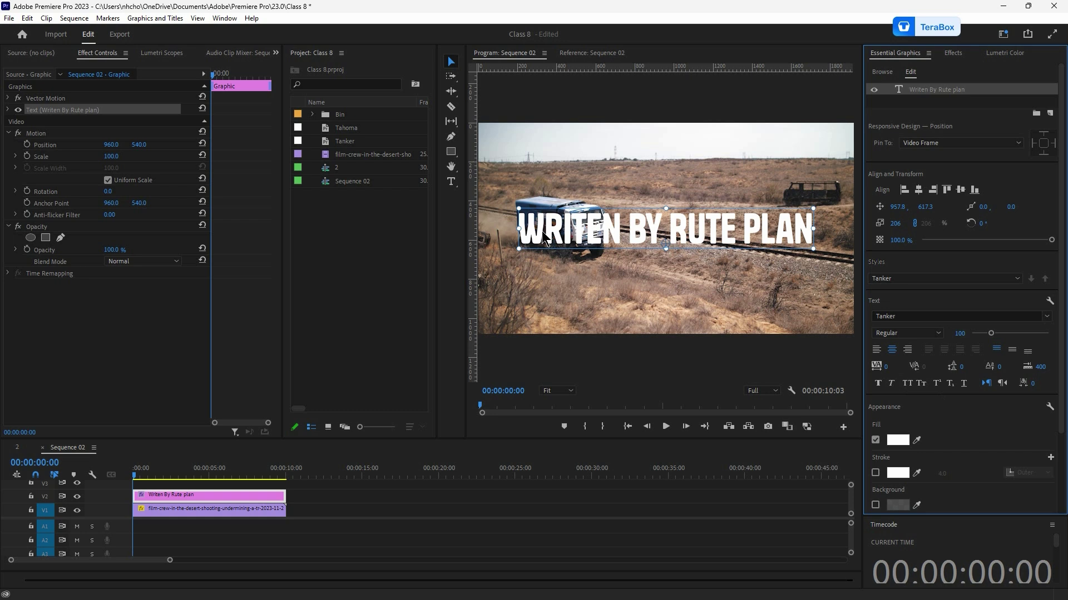
Step: Try Small Caps together with Faux Bold on the title, and leave it set to All Caps without Faux Bold
left_click(907, 383)
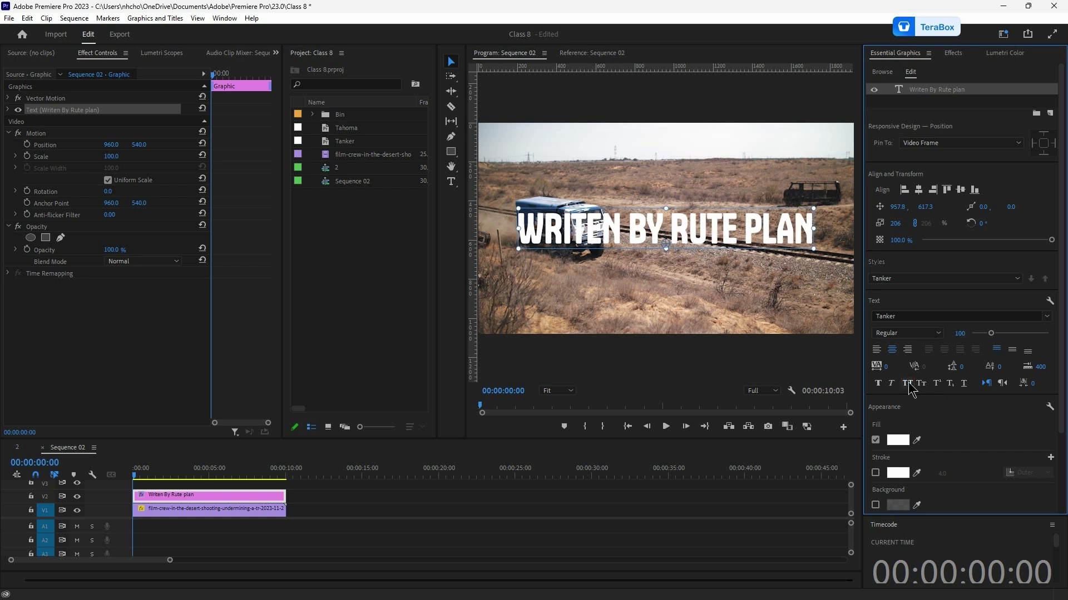
left_click(909, 383)
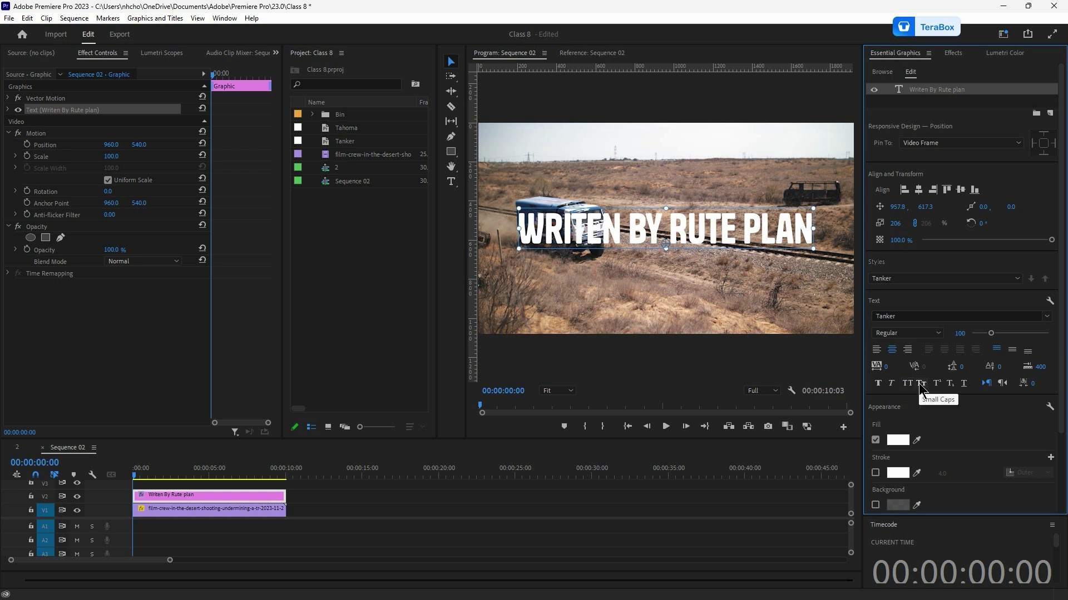
left_click(921, 384)
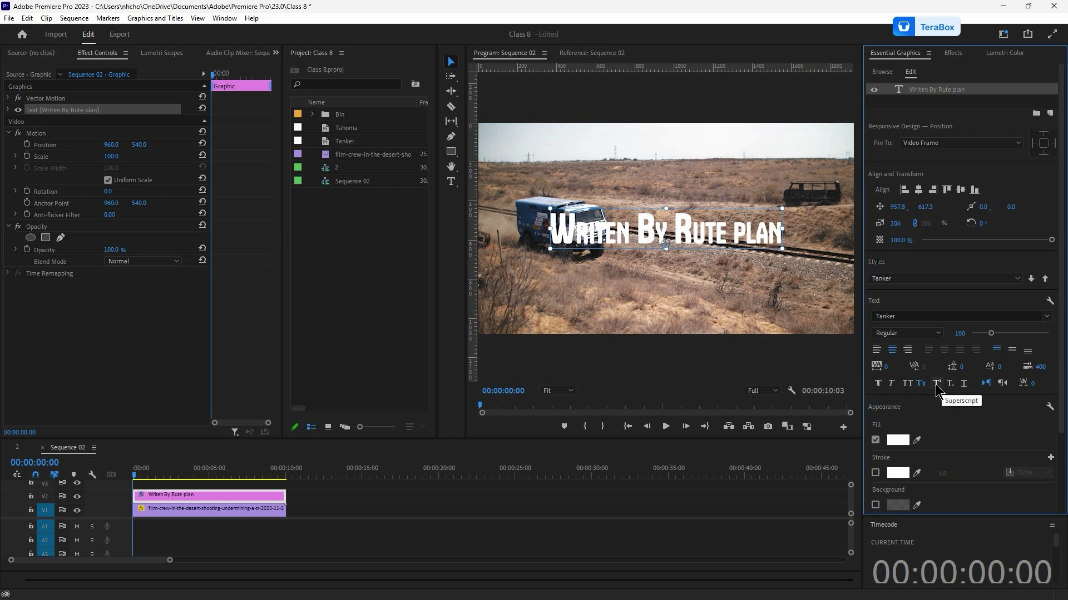
left_click(879, 383)
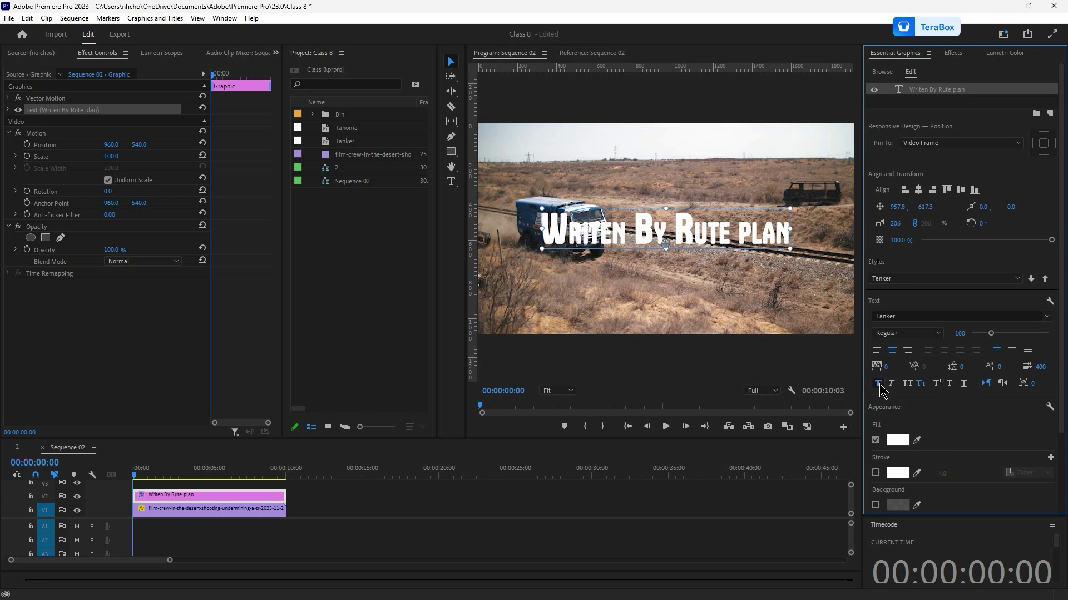
left_click(921, 383)
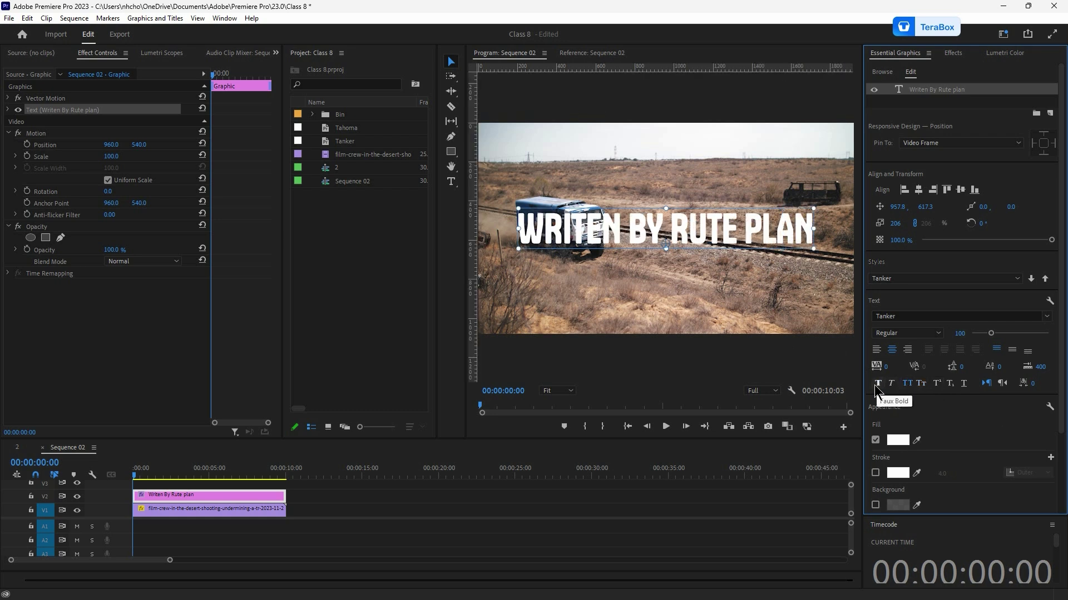
Step: Select only the letter "n" at the end of "Writen" in the title and make it superscript
left_click(654, 222)
double_click(616, 229)
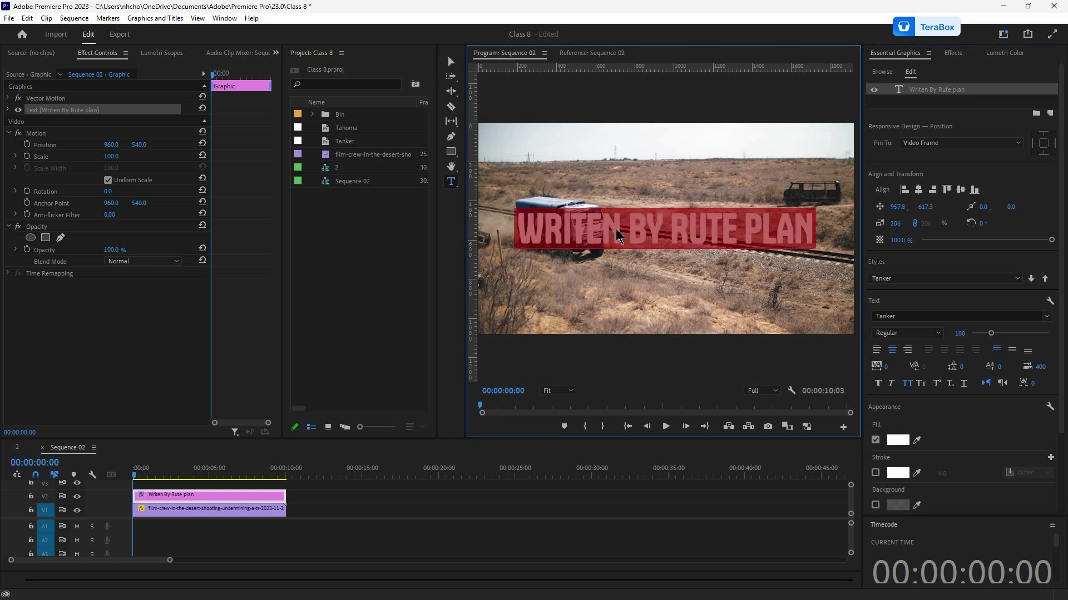
left_click(617, 236)
left_click_drag(621, 233, 601, 233)
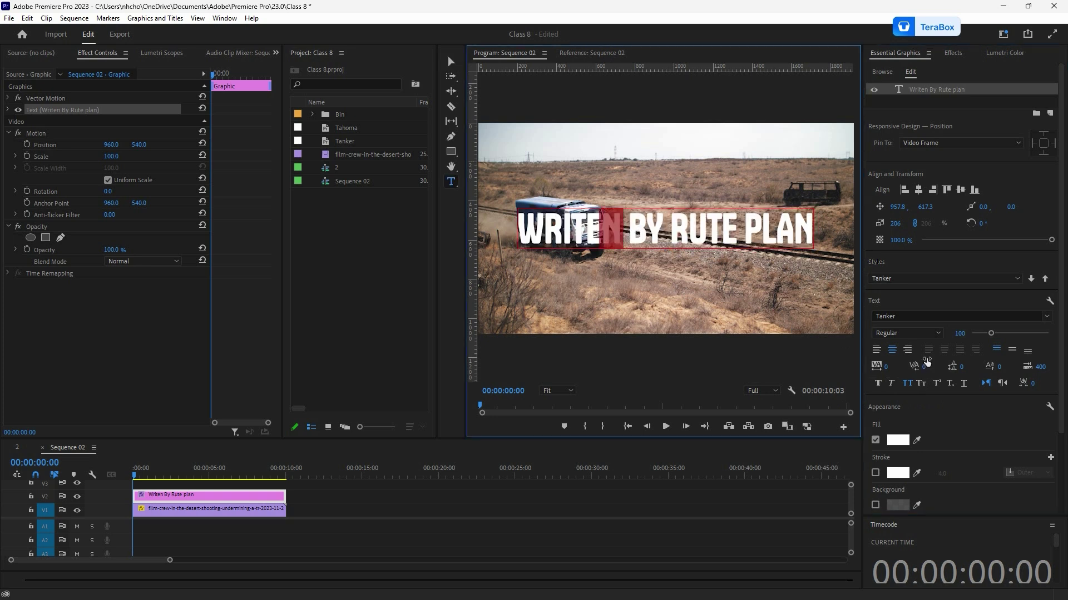
left_click(939, 396)
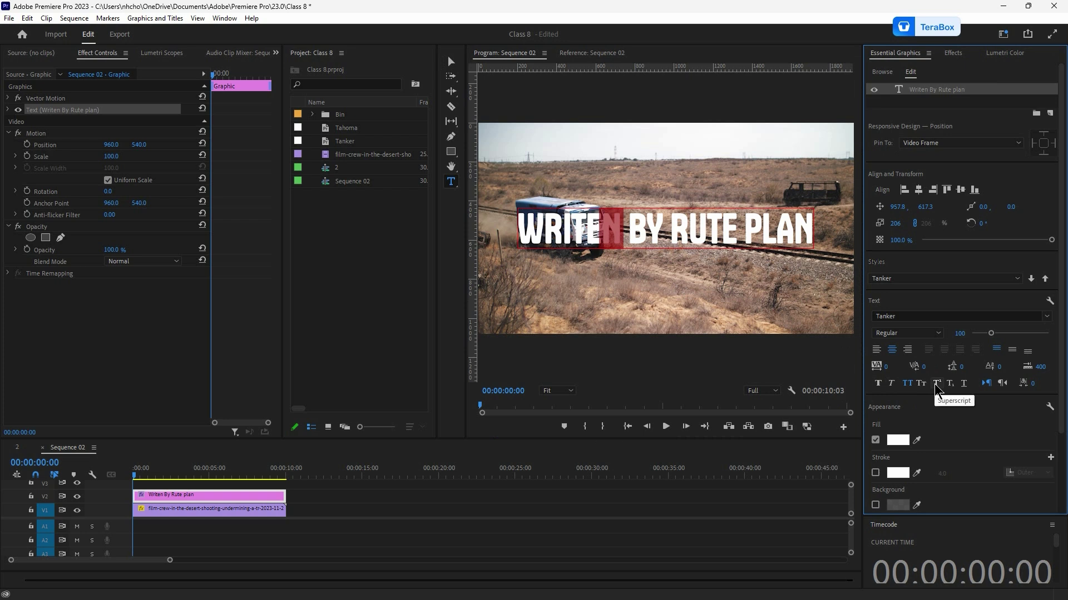
left_click(937, 385)
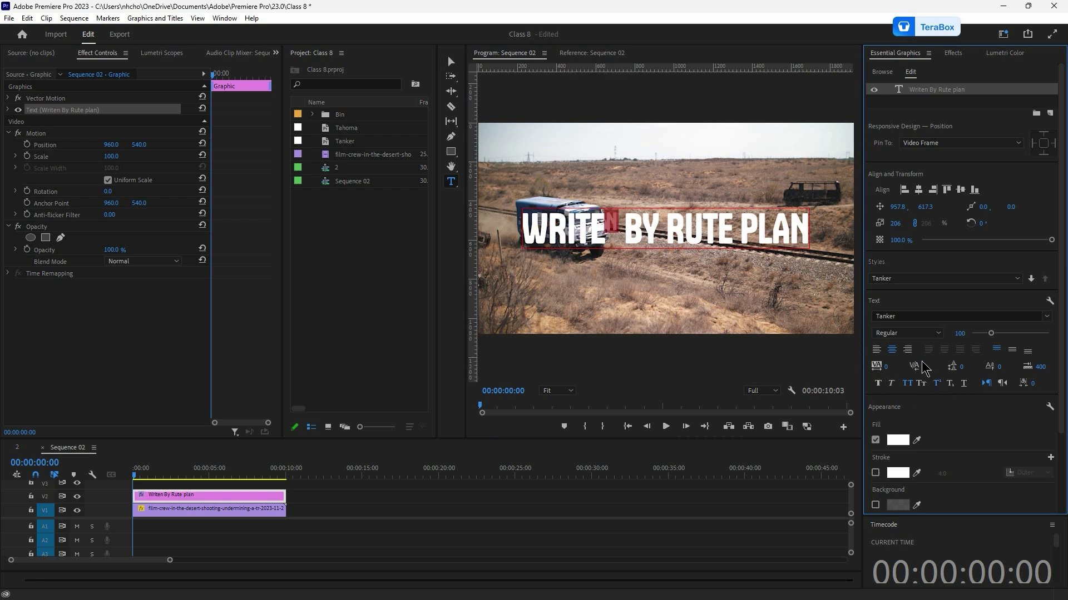
left_click(622, 231)
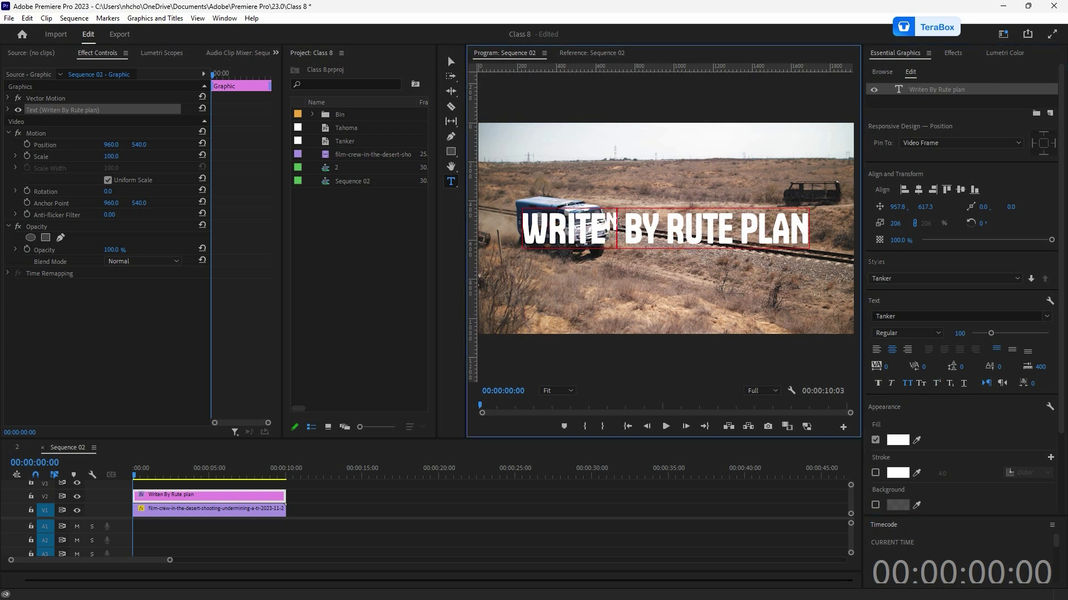
left_click_drag(621, 225, 609, 225)
left_click(937, 384)
Step: Try Subscript on the "y" of "By", and undo both the superscript and subscript changes
left_click(655, 230)
key("shift+Right")
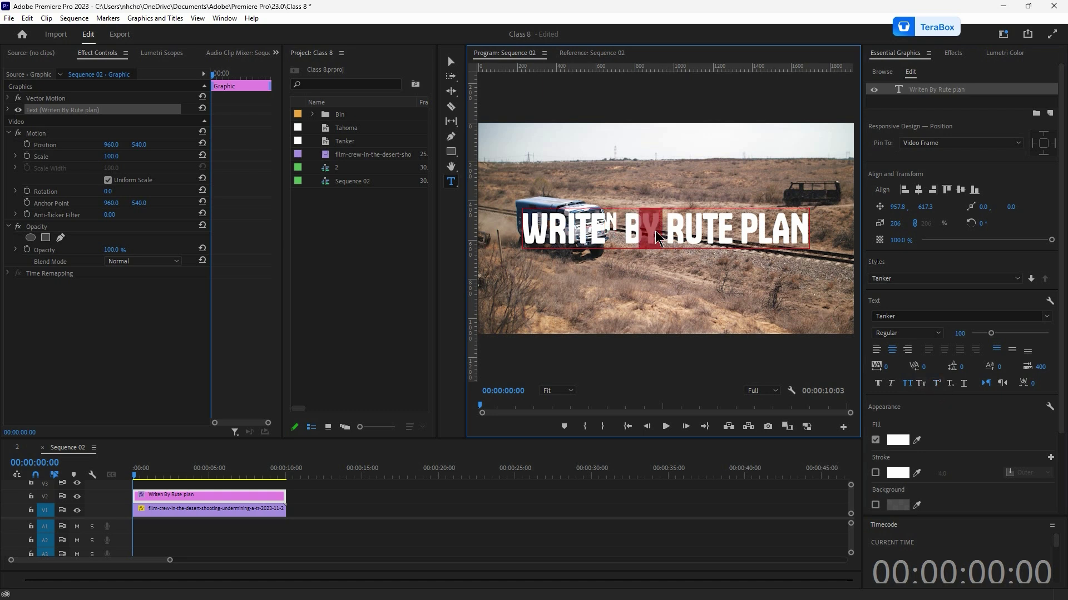
left_click(950, 386)
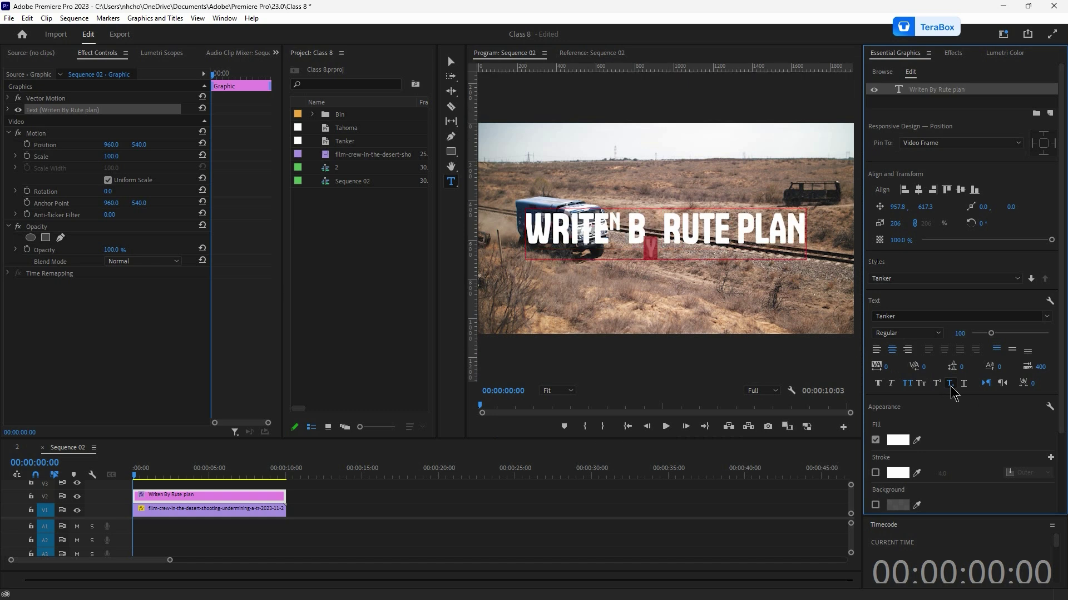
left_click(665, 240)
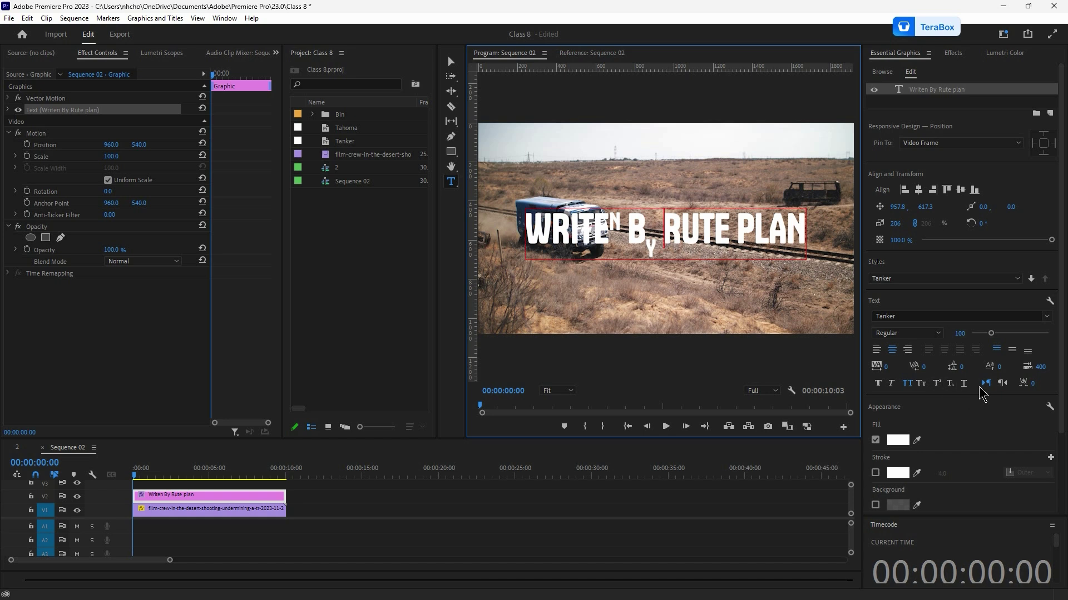
key("ctrl+z")
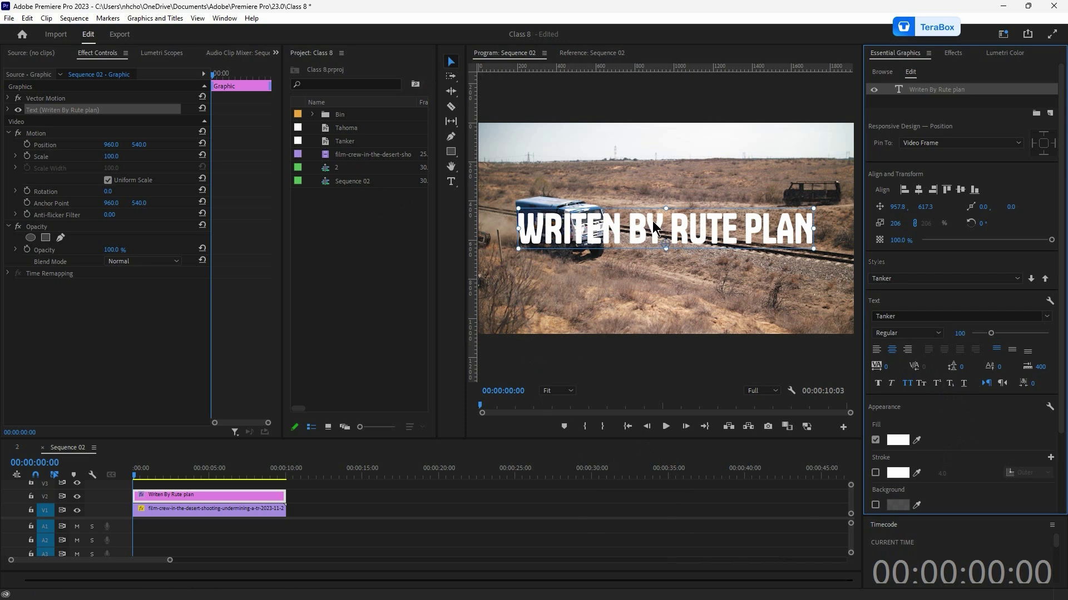
Step: Try underlining the whole title and switching its typing direction to right-to-left
left_click(965, 384)
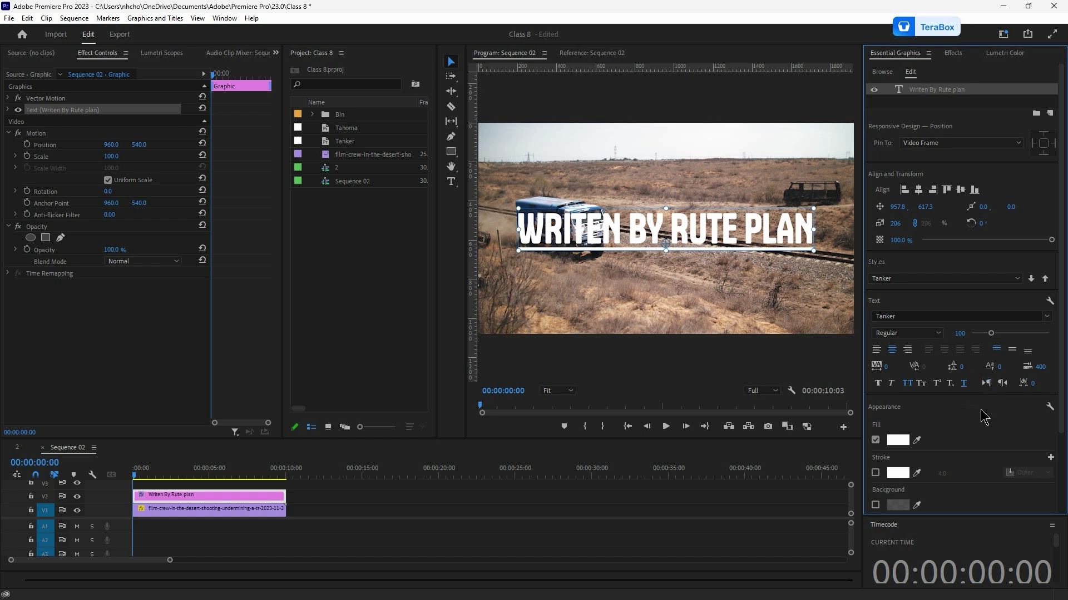
double_click(626, 219)
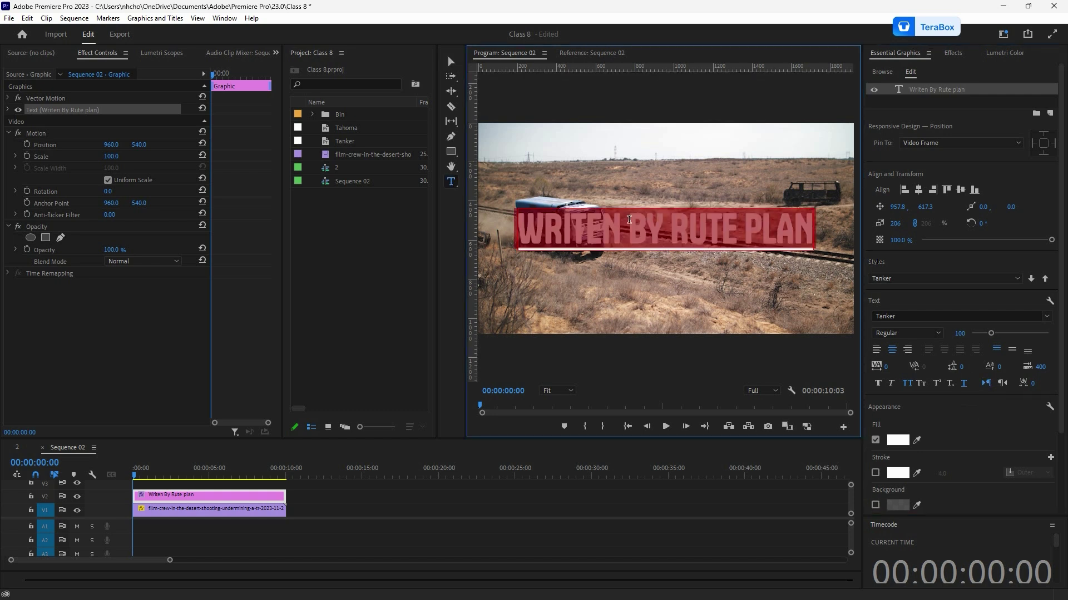
left_click(671, 230)
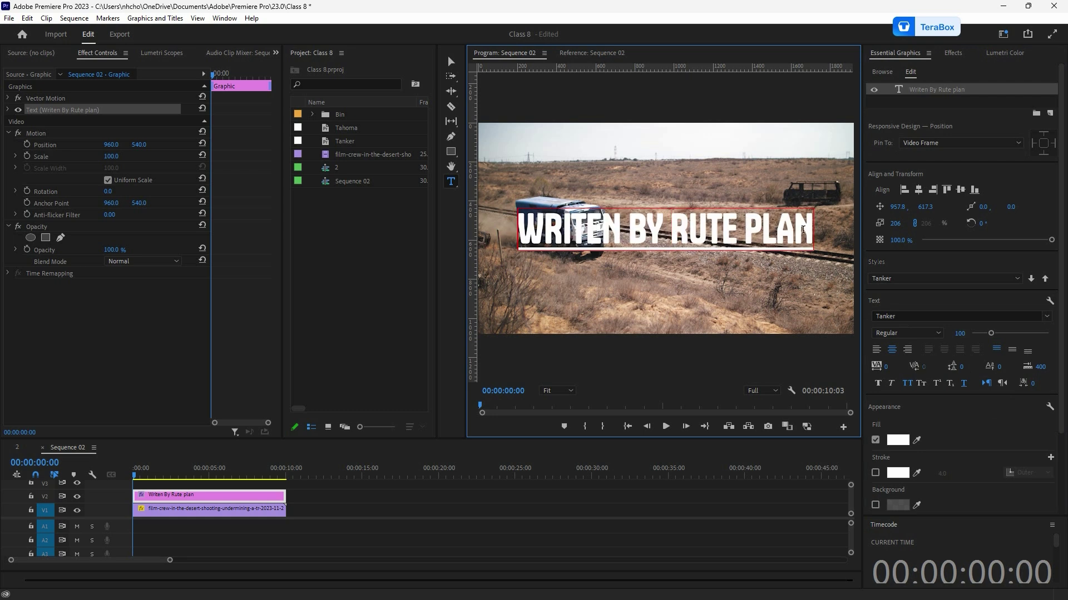
left_click(1001, 384)
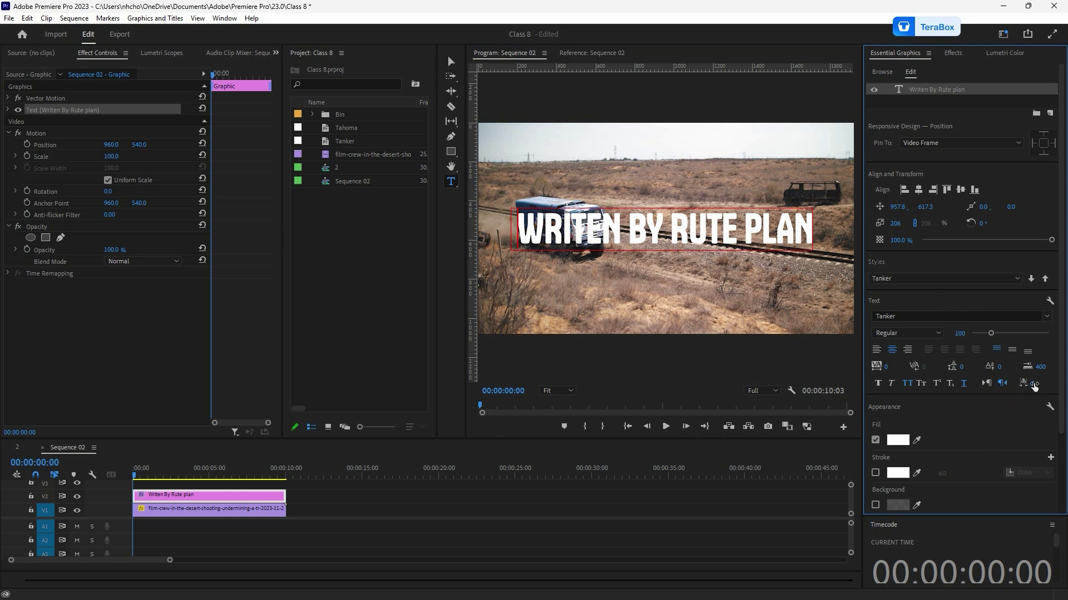
Step: Switch to the Selection tool and set the title's tsume to 100
key("v")
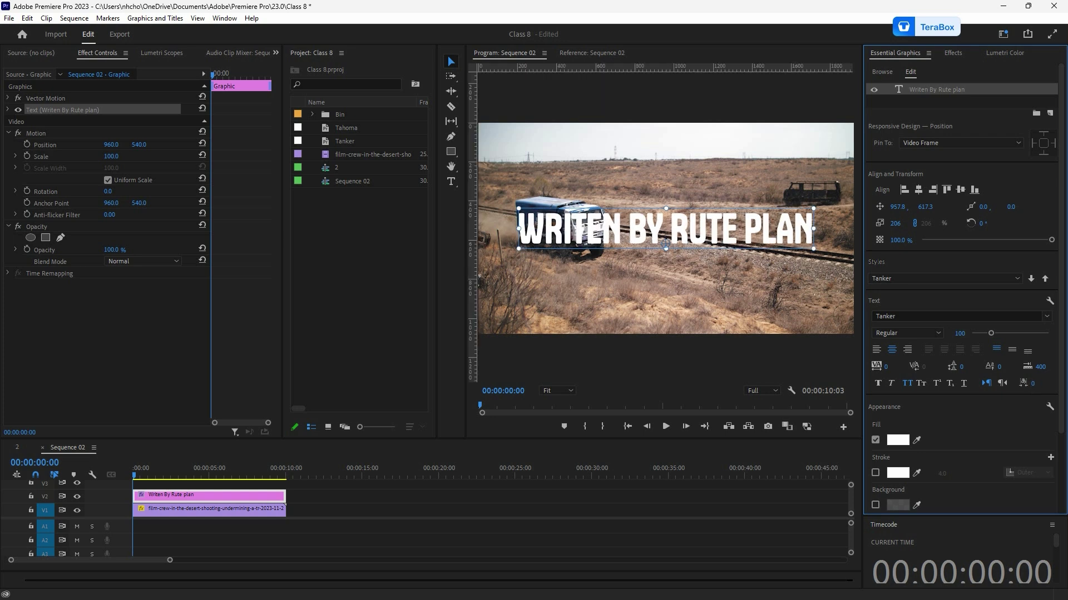
left_click_drag(1033, 383, 1065, 383)
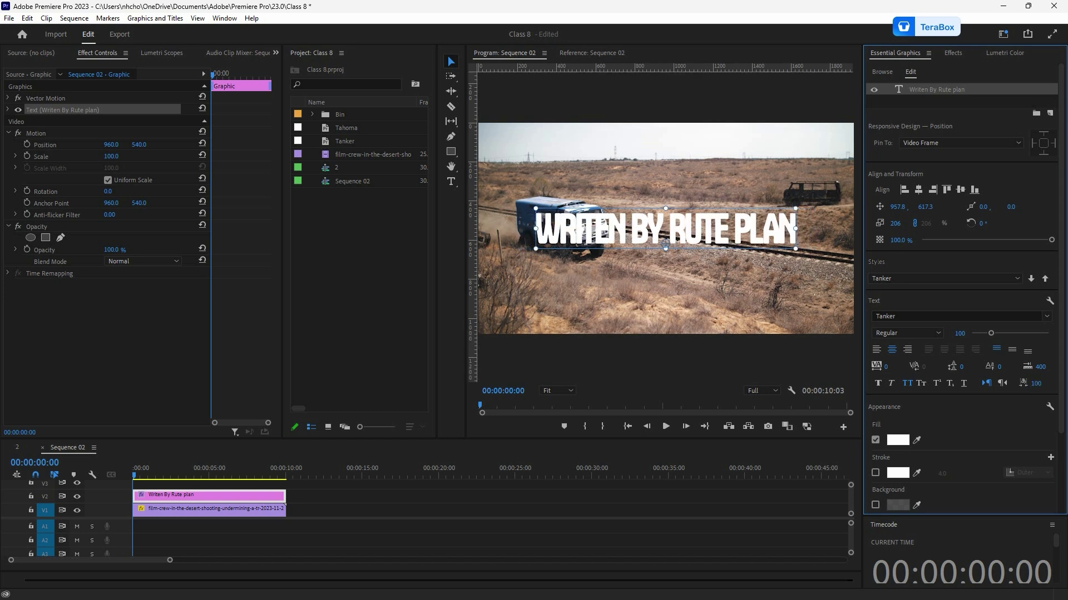
Step: Undo the last tsume change on the title
key("ctrl+z")
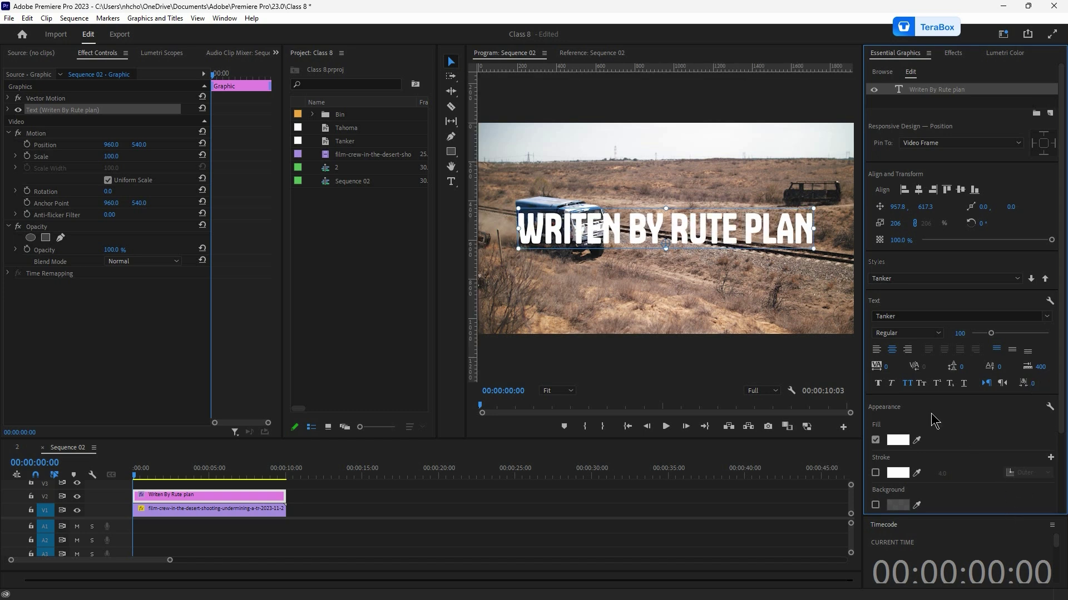
Step: Examine the line join, line cap and fill mode choices in the graphics properties and the styling options in the text properties
scroll(925, 413, "down", 5)
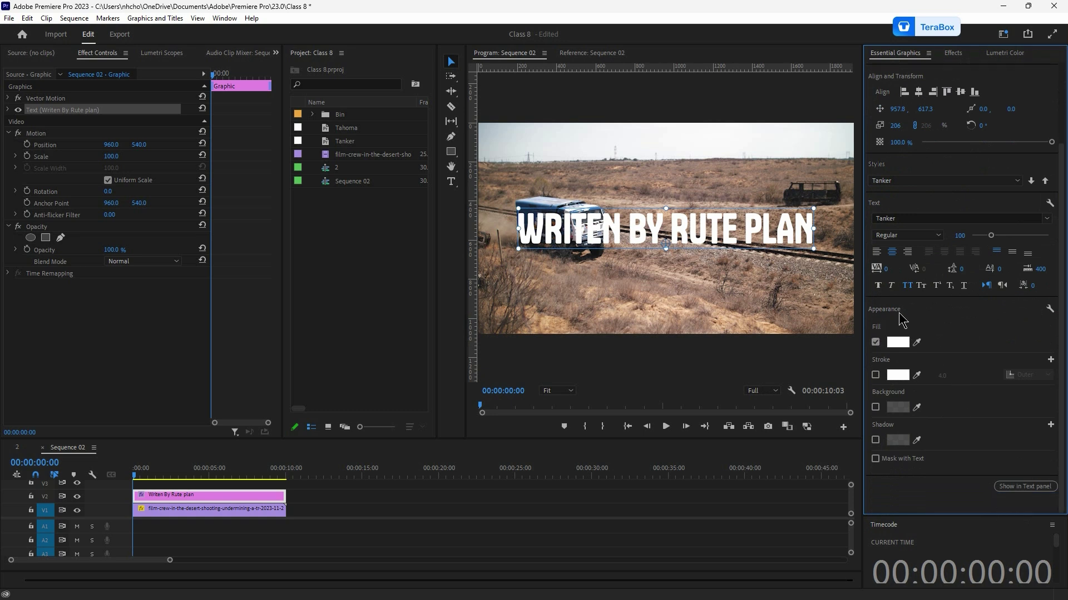
left_click(1049, 309)
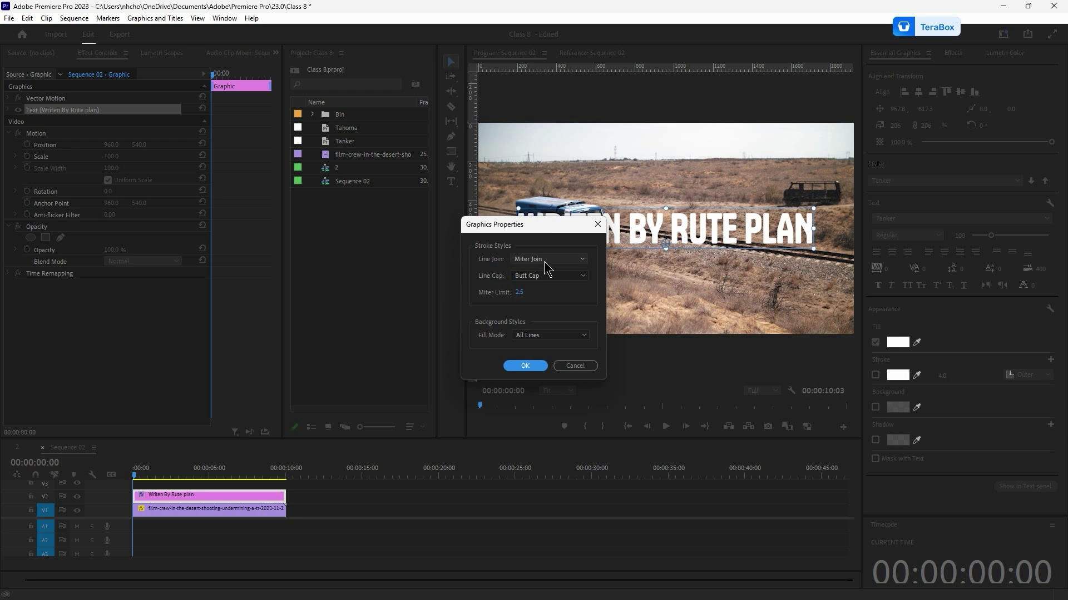
left_click(568, 260)
left_click(552, 261)
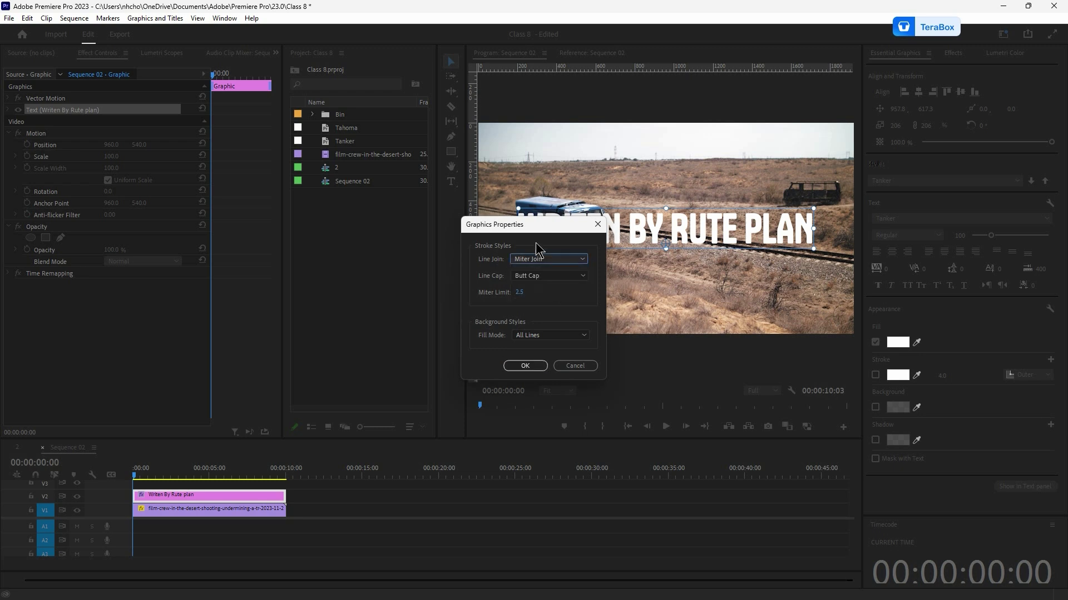
left_click(577, 260)
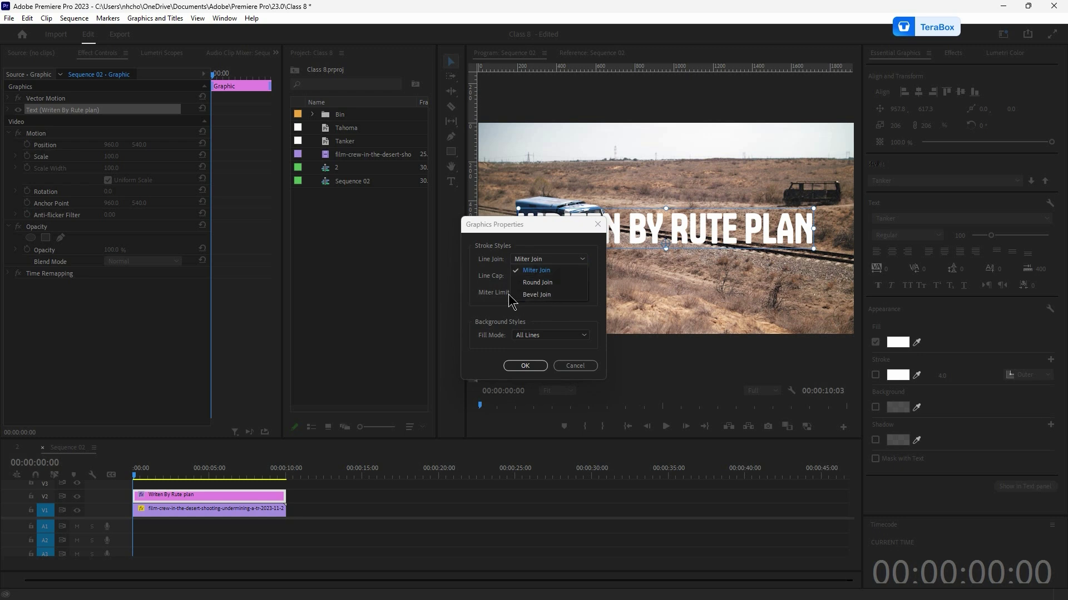
left_click(477, 288)
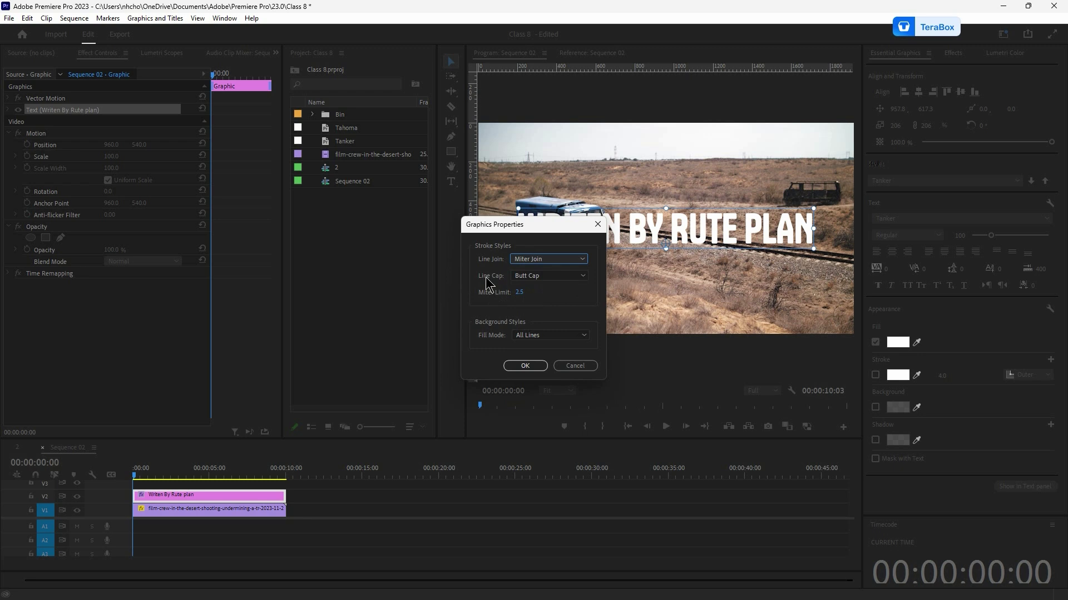
left_click(561, 276)
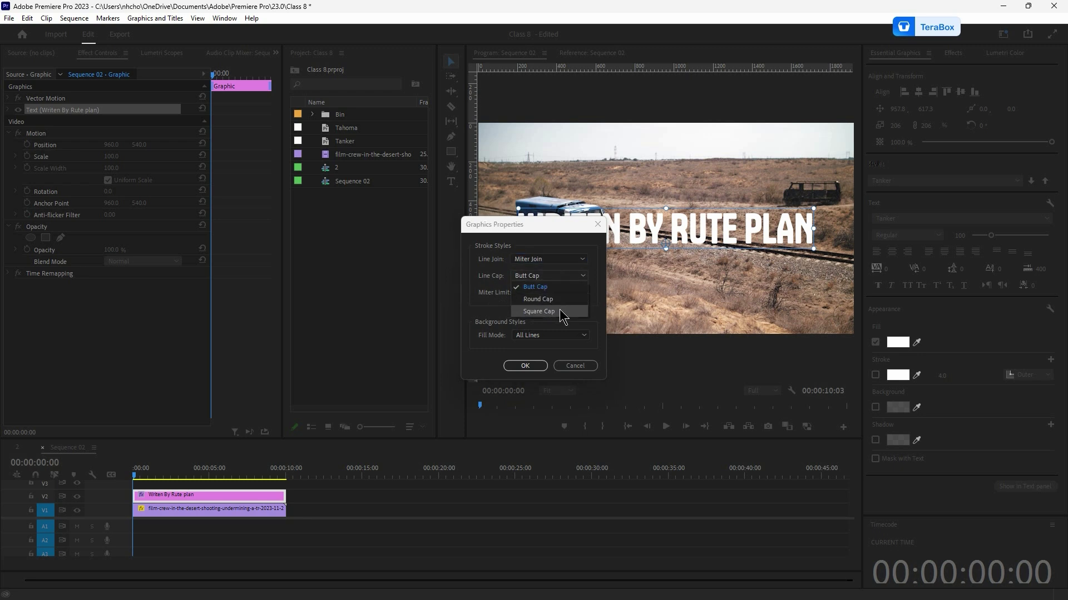
left_click(494, 309)
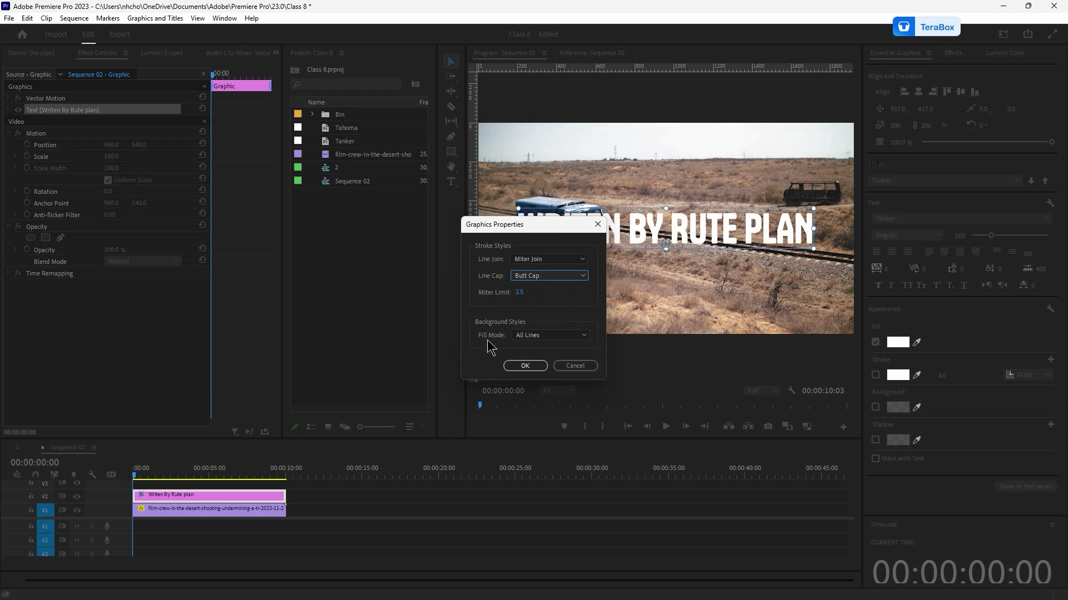
left_click(555, 337)
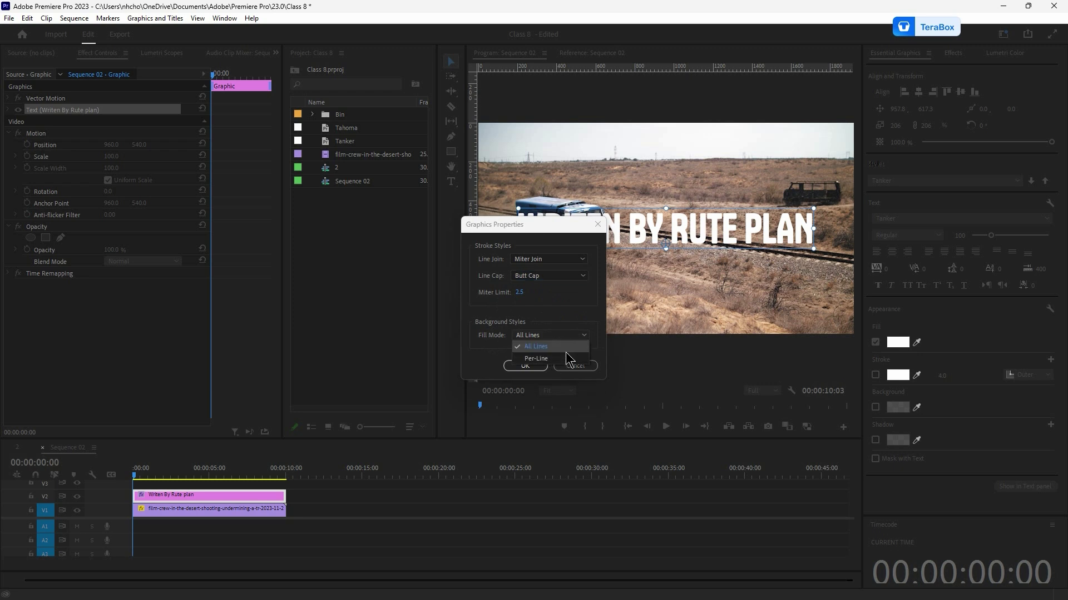
left_click(584, 322)
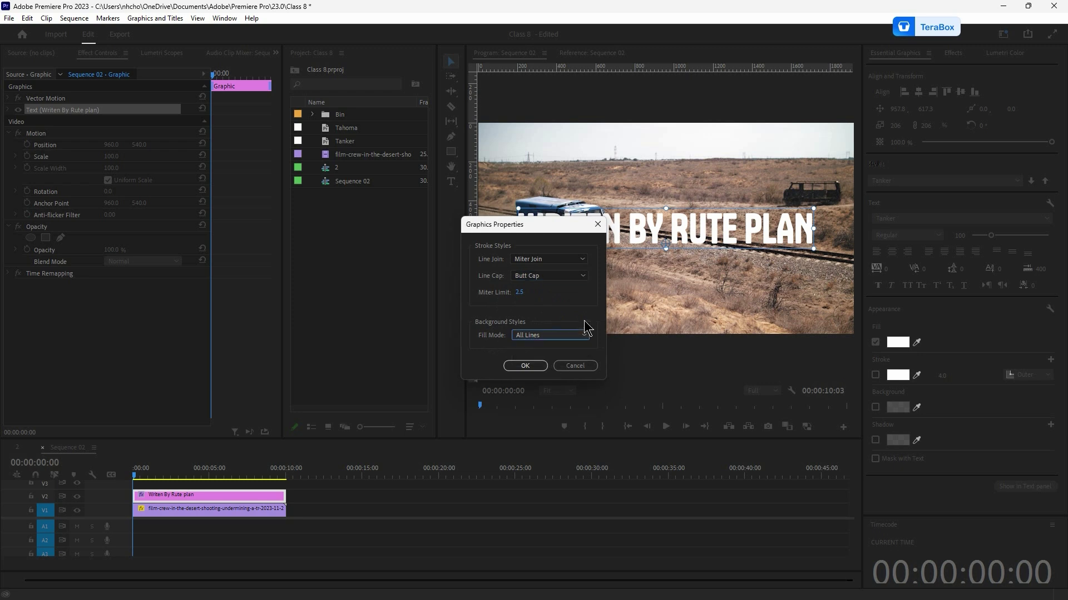
left_click(560, 365)
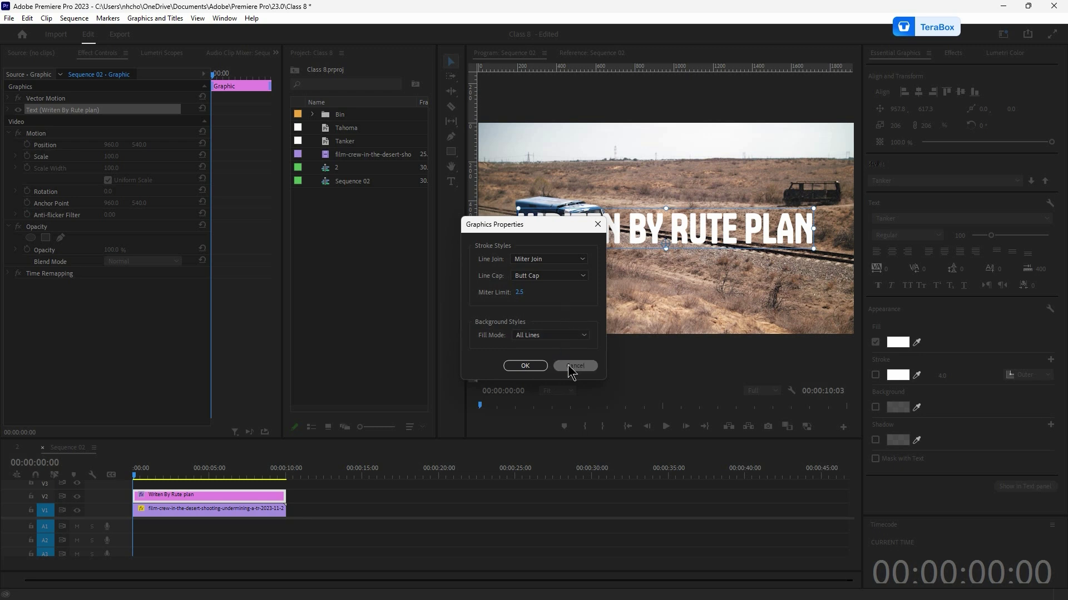
left_click(568, 365)
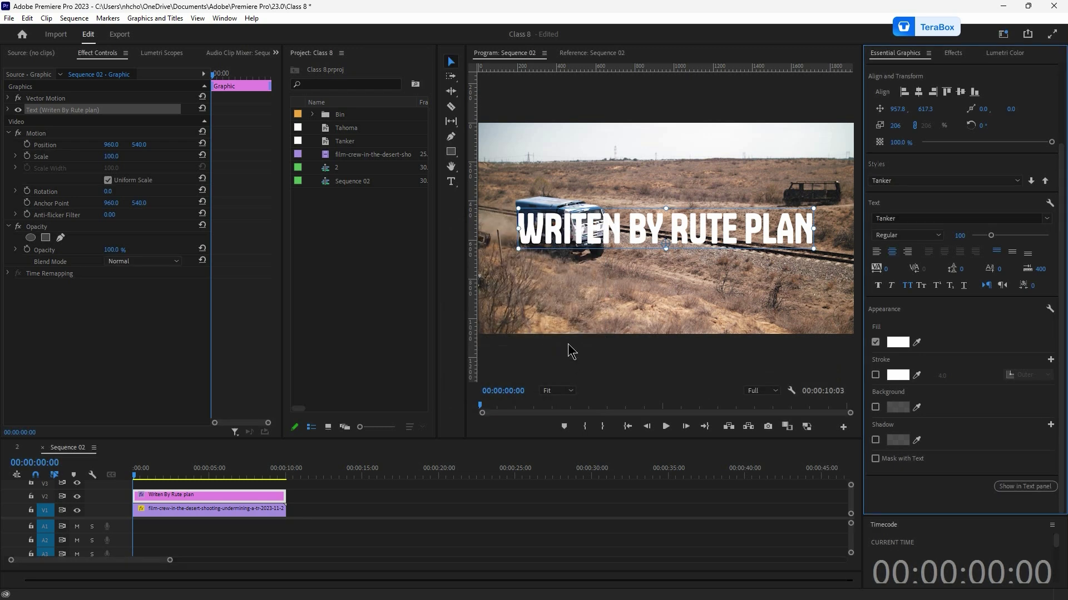
left_click(1049, 203)
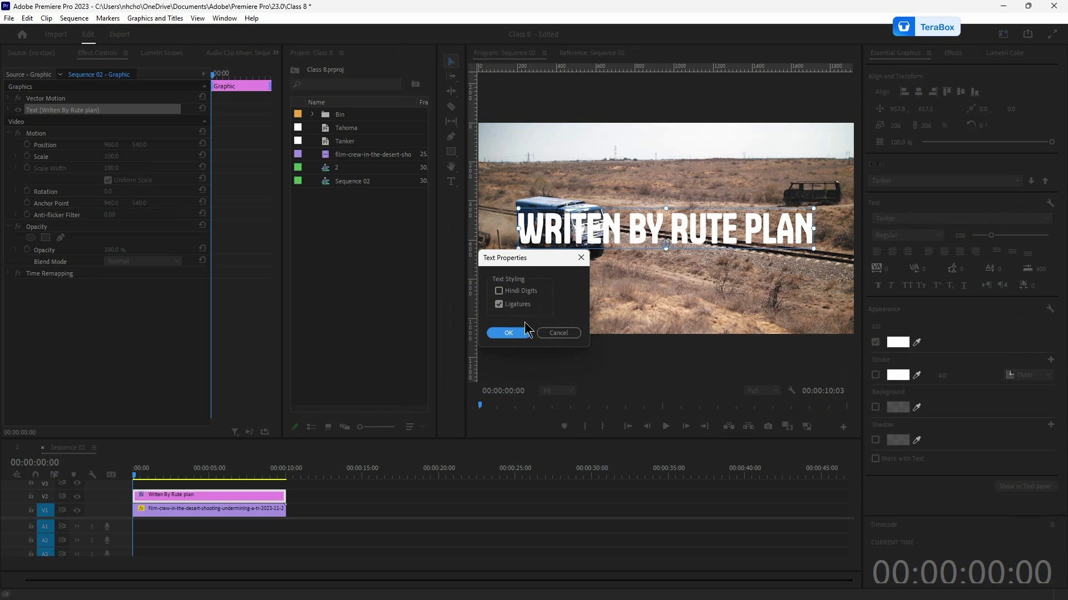
left_click(581, 258)
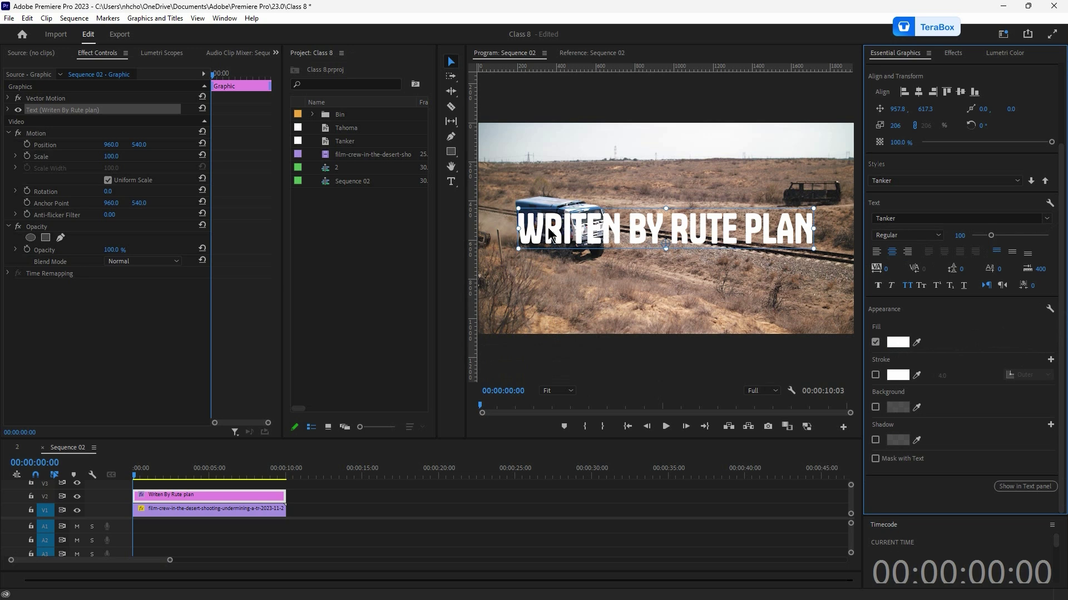
Step: Change the title's fill to solid light turquoise 67F9F0, checking which gradient types are offered
left_click(898, 342)
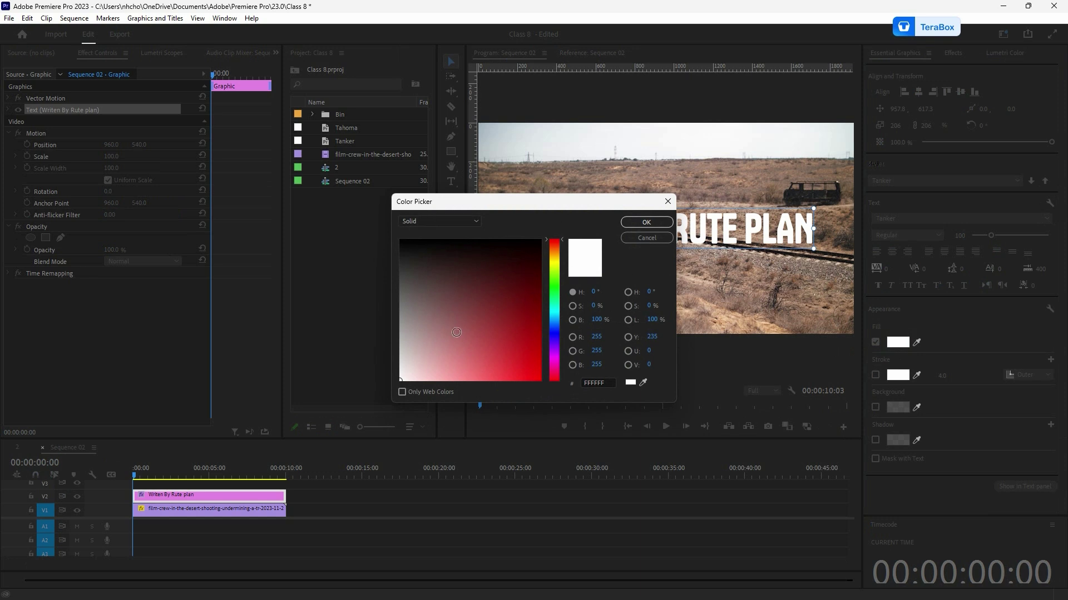
mouse_move(499, 328)
left_mouse_down()
mouse_move(503, 318)
mouse_move(521, 328)
mouse_move(498, 318)
mouse_move(508, 335)
mouse_move(508, 262)
mouse_move(458, 302)
mouse_move(512, 289)
mouse_move(493, 364)
mouse_move(529, 341)
mouse_move(501, 353)
mouse_move(508, 373)
mouse_move(498, 380)
left_mouse_up()
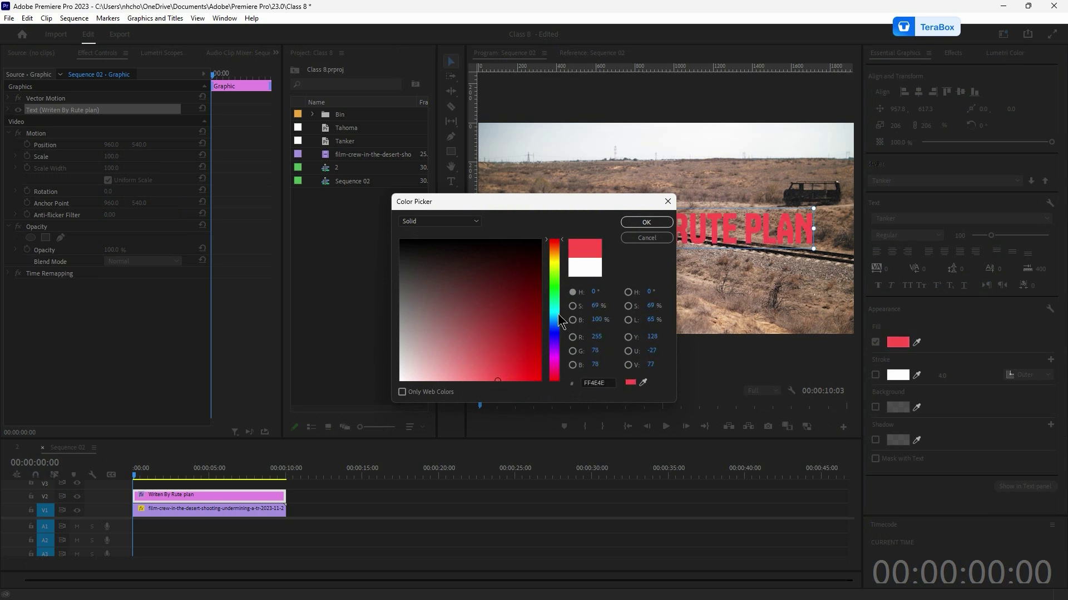
left_click(552, 315)
mouse_move(553, 319)
left_mouse_down()
mouse_move(554, 249)
mouse_move(553, 378)
mouse_move(556, 243)
mouse_move(565, 362)
mouse_move(561, 317)
mouse_move(555, 381)
mouse_move(548, 309)
left_mouse_up()
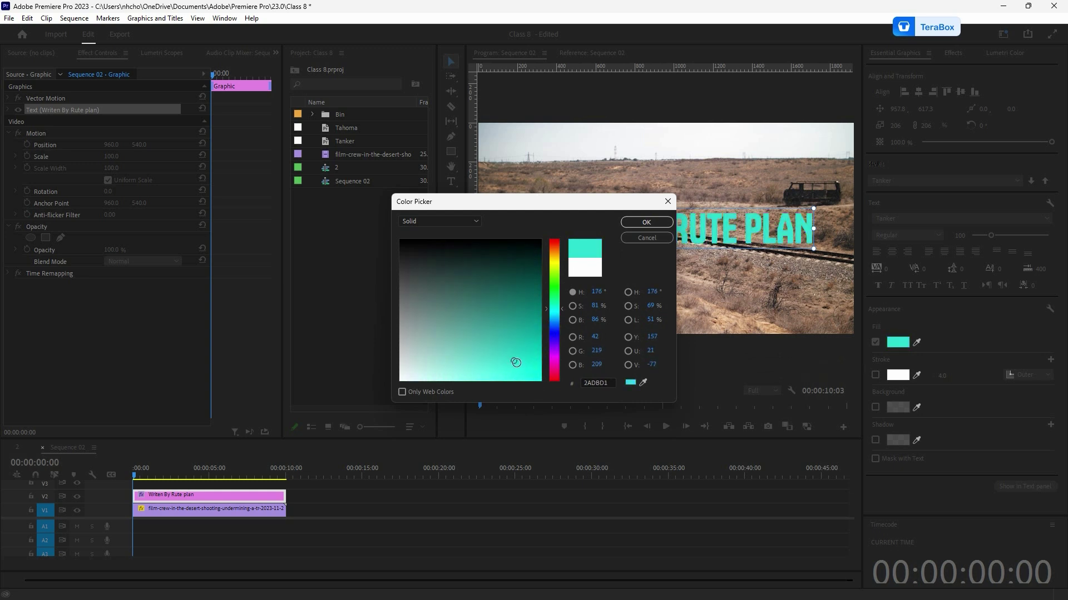
mouse_move(515, 363)
left_mouse_down()
mouse_move(516, 350)
mouse_move(495, 382)
mouse_move(514, 360)
mouse_move(528, 303)
mouse_move(518, 301)
mouse_move(500, 352)
mouse_move(478, 365)
mouse_move(505, 265)
mouse_move(510, 281)
mouse_move(524, 270)
mouse_move(523, 300)
mouse_move(483, 378)
left_mouse_up()
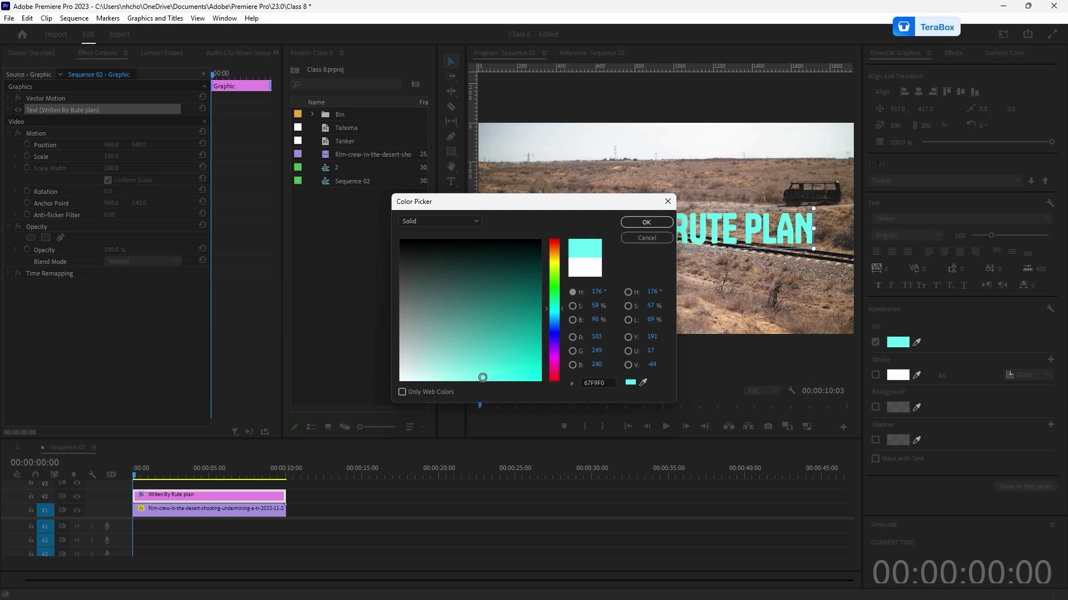
left_click(476, 223)
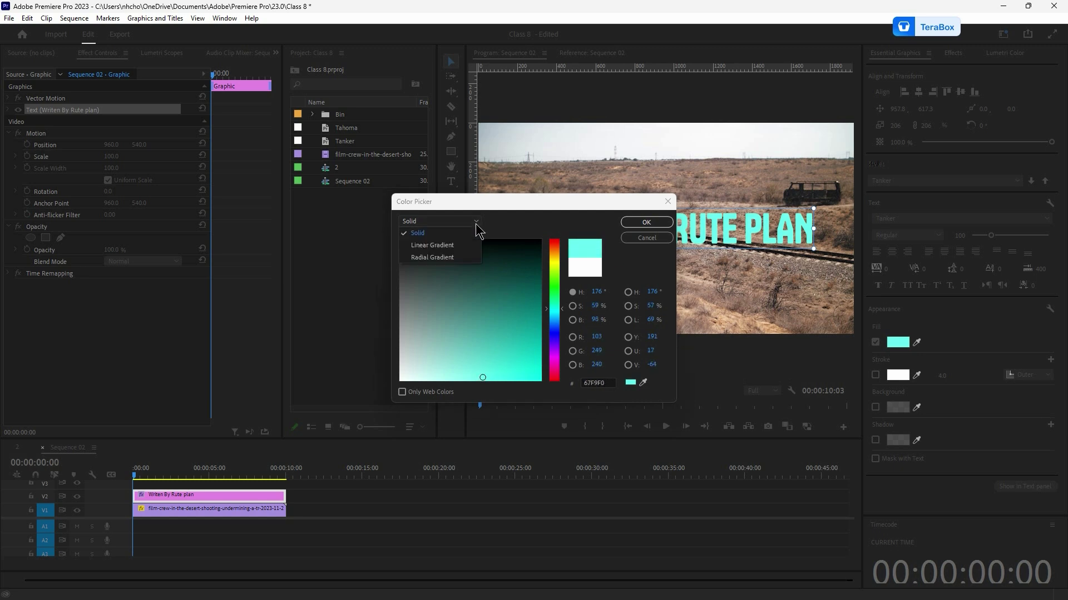
left_click(522, 222)
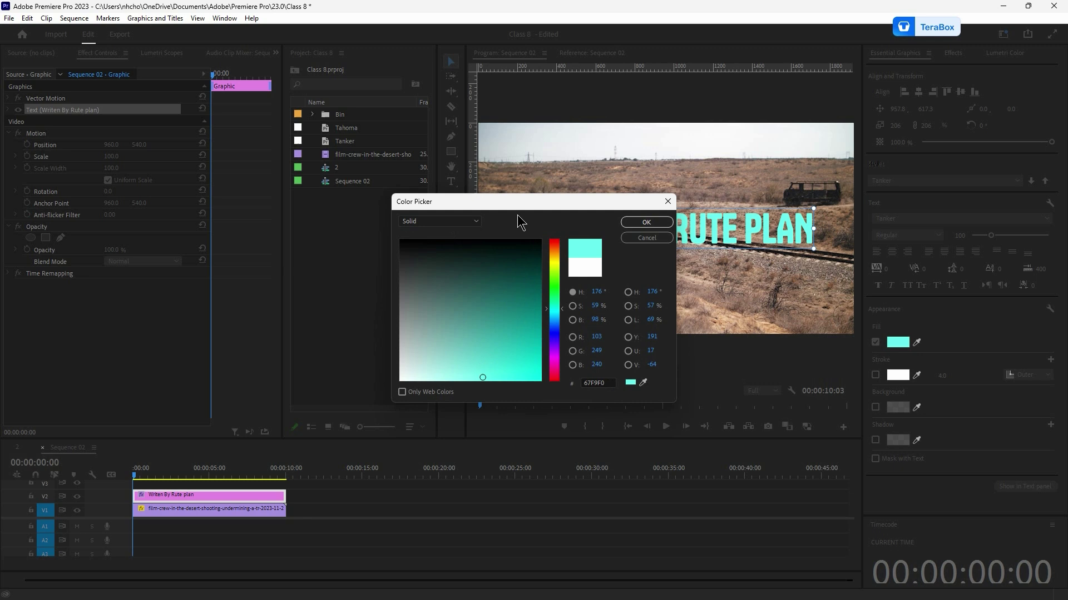
left_click(472, 226)
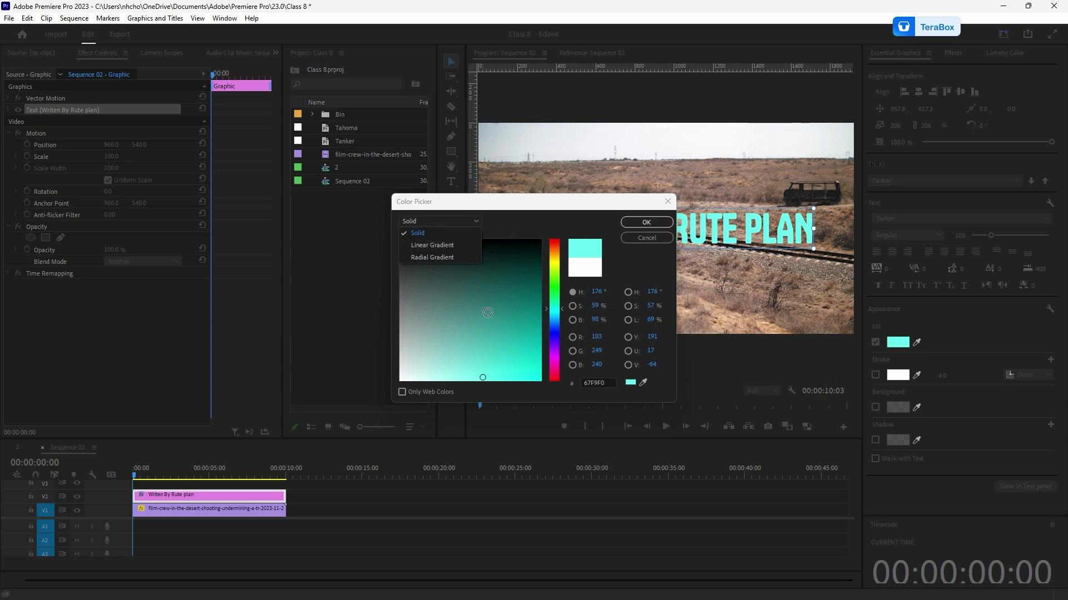
left_click(647, 224)
left_click(647, 223)
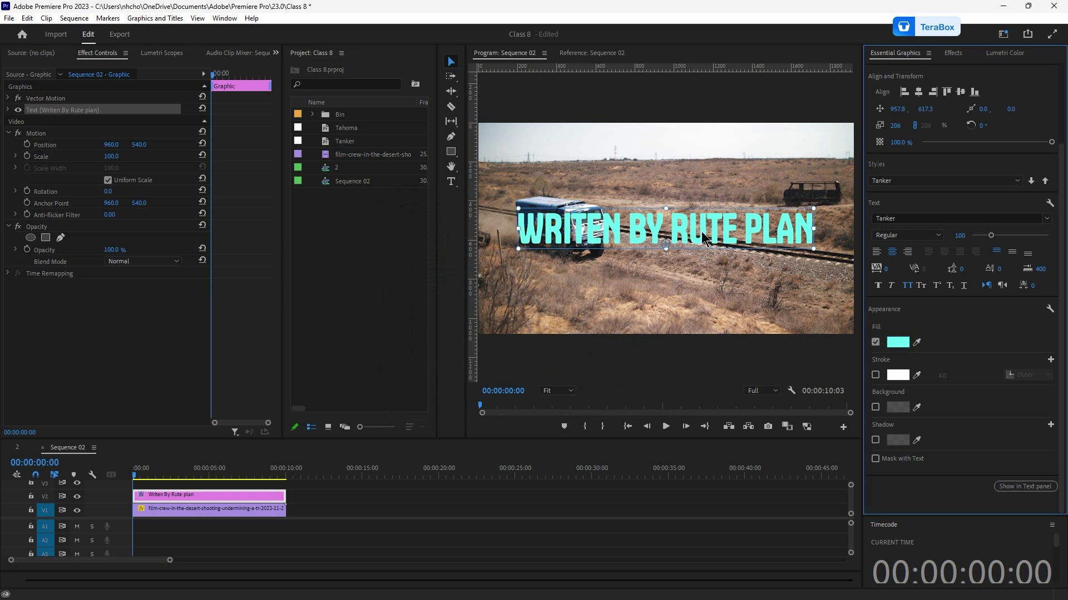
Step: Try several fill colours with the eyedropper and apply a sandy tan sampled from the desert ground in the clip
left_click(917, 342)
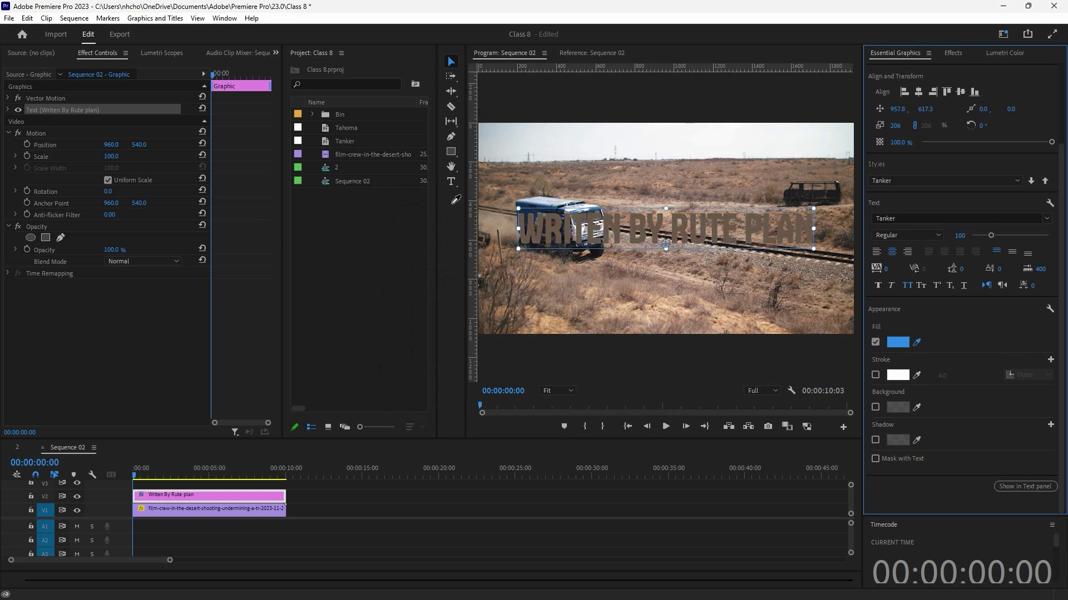
left_click(301, 112)
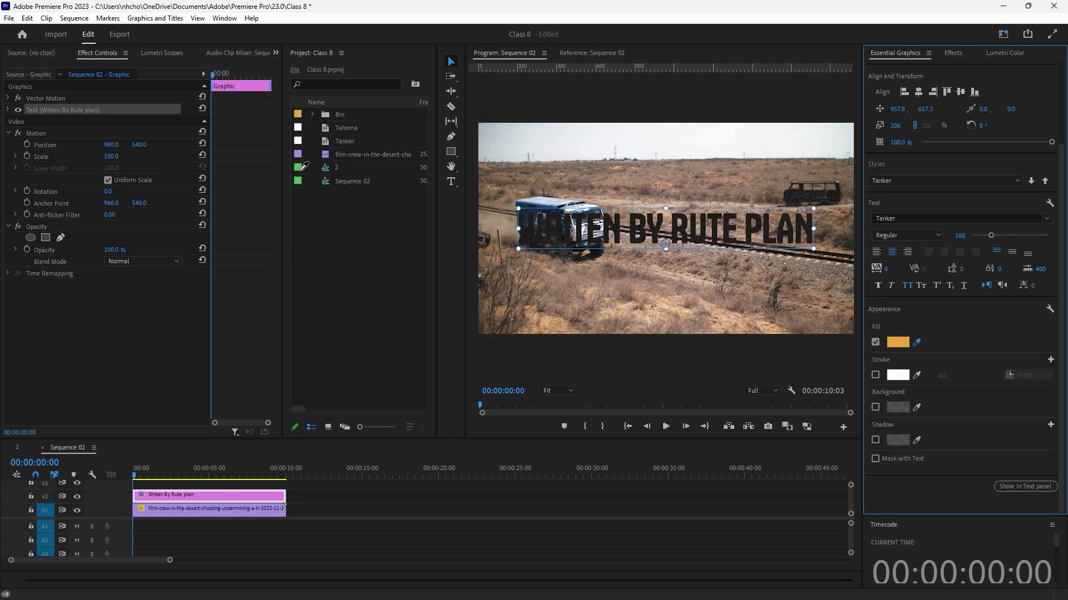
left_click(301, 166)
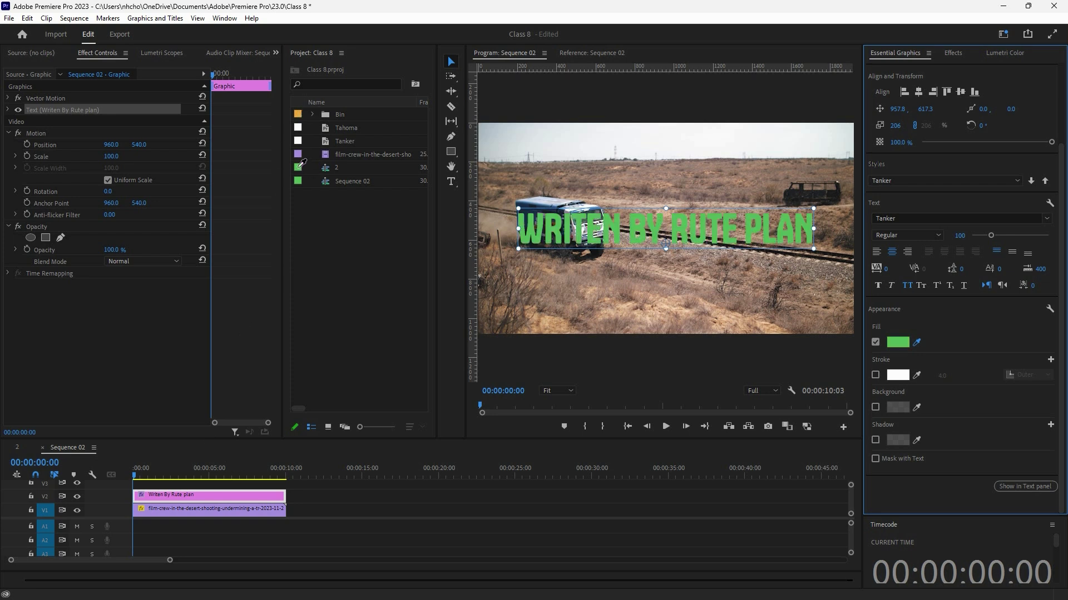
left_click(228, 492)
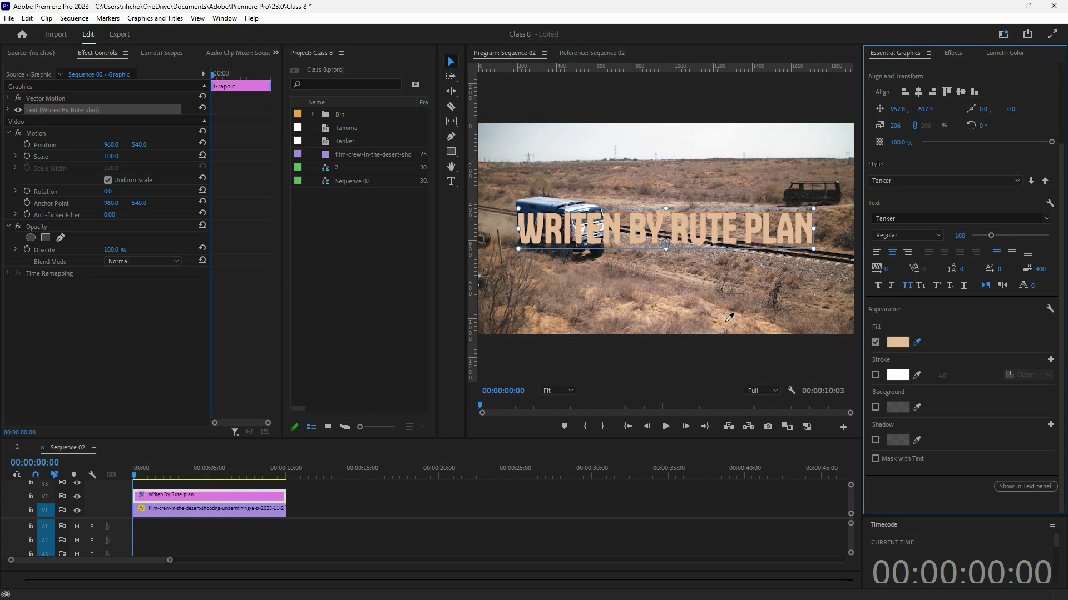
left_click(729, 327)
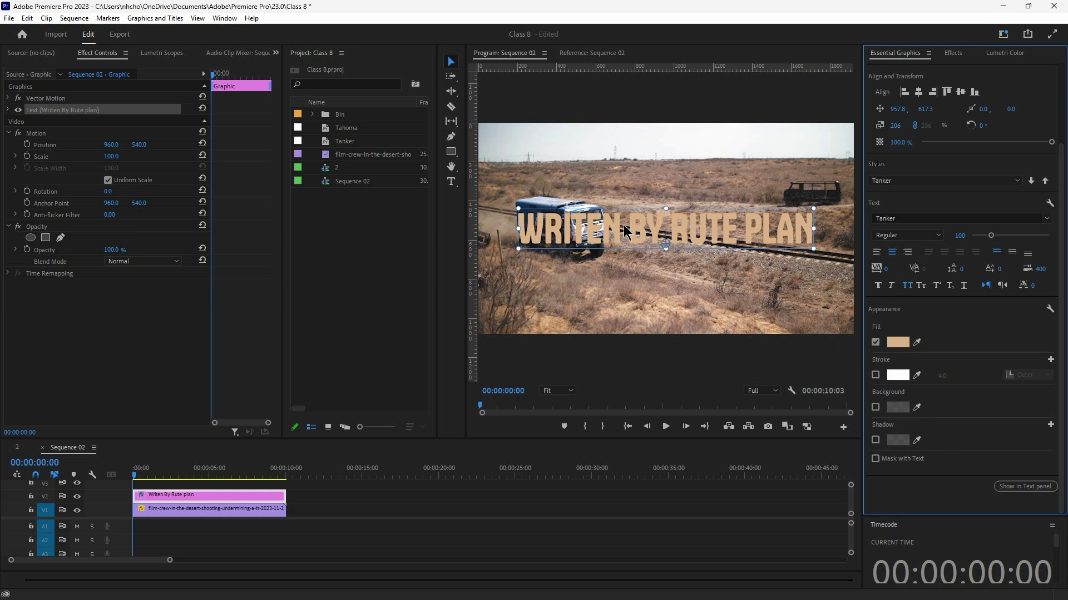
Step: Enable an outer stroke on the title with width 3.0 and colour it black 000000
left_click(876, 375)
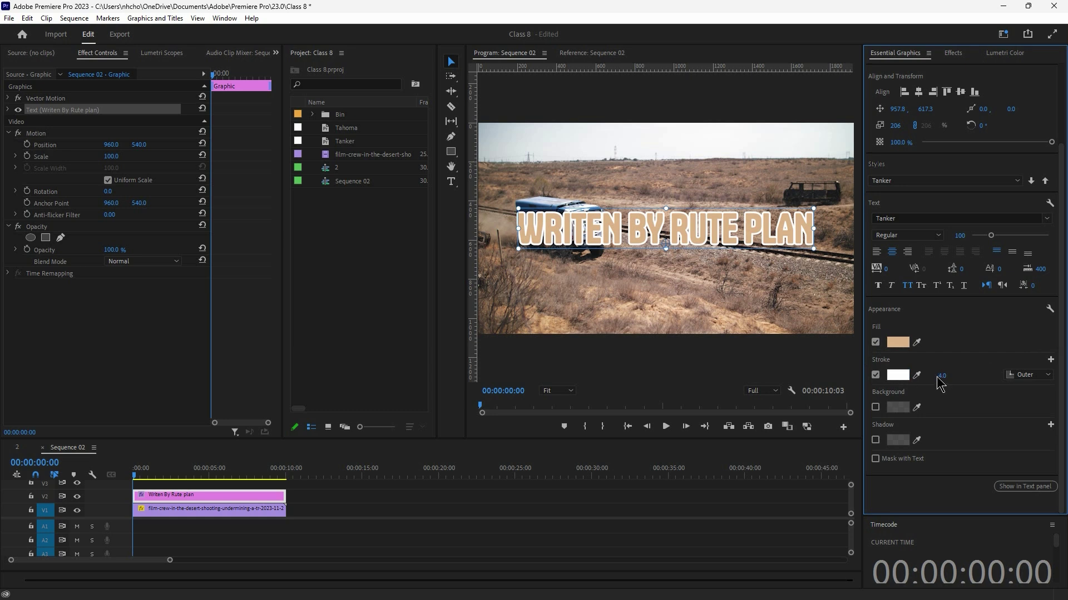
mouse_move(942, 375)
left_mouse_down()
mouse_move(962, 375)
mouse_move(936, 375)
left_mouse_up()
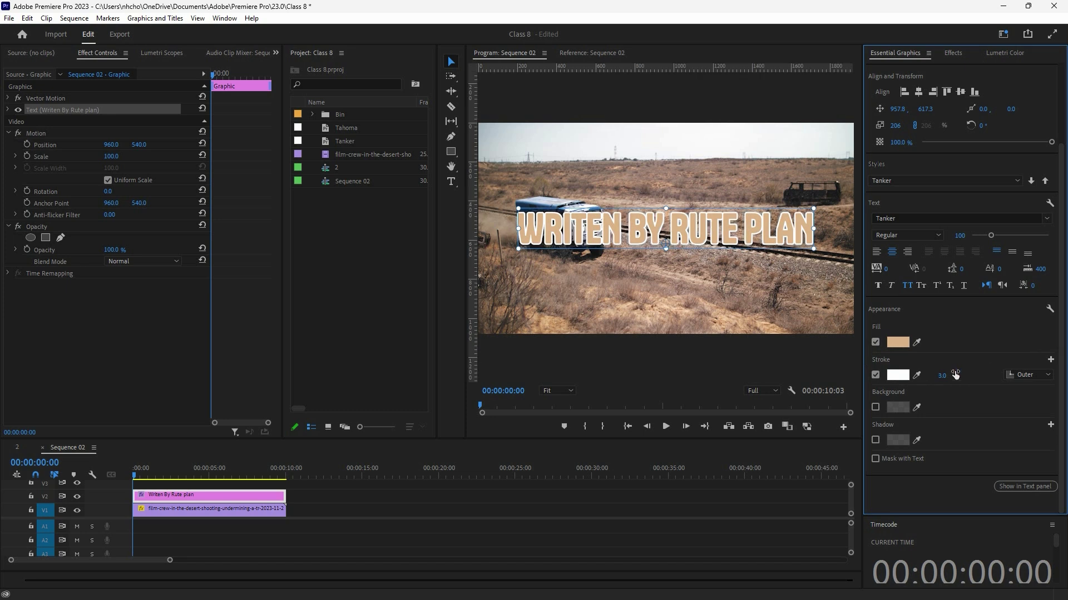
left_click(901, 377)
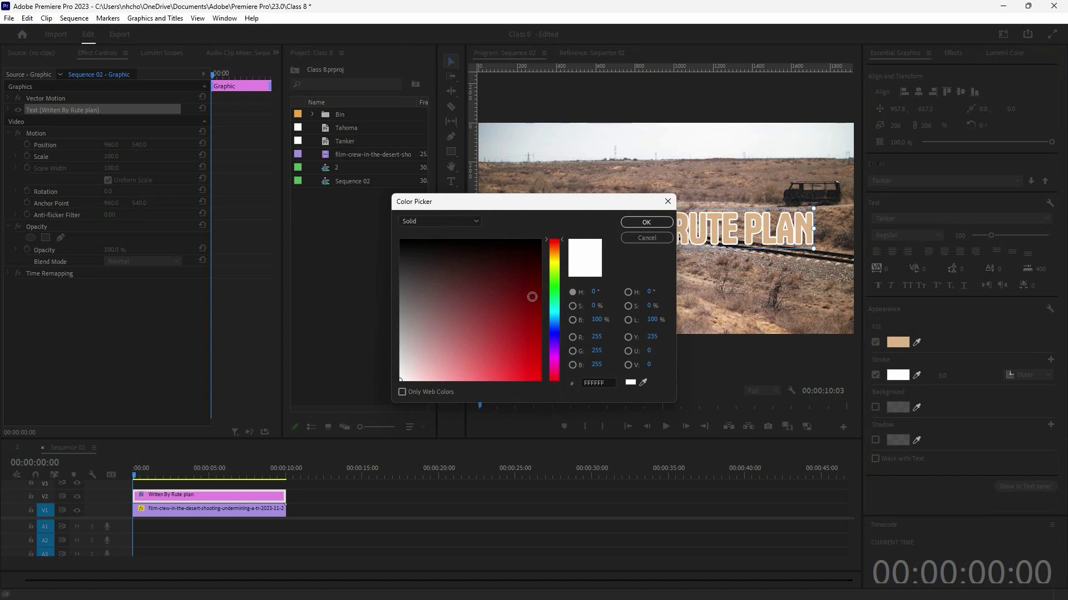
left_click(523, 245)
mouse_move(523, 245)
left_mouse_down()
mouse_move(508, 226)
mouse_move(512, 236)
left_mouse_up()
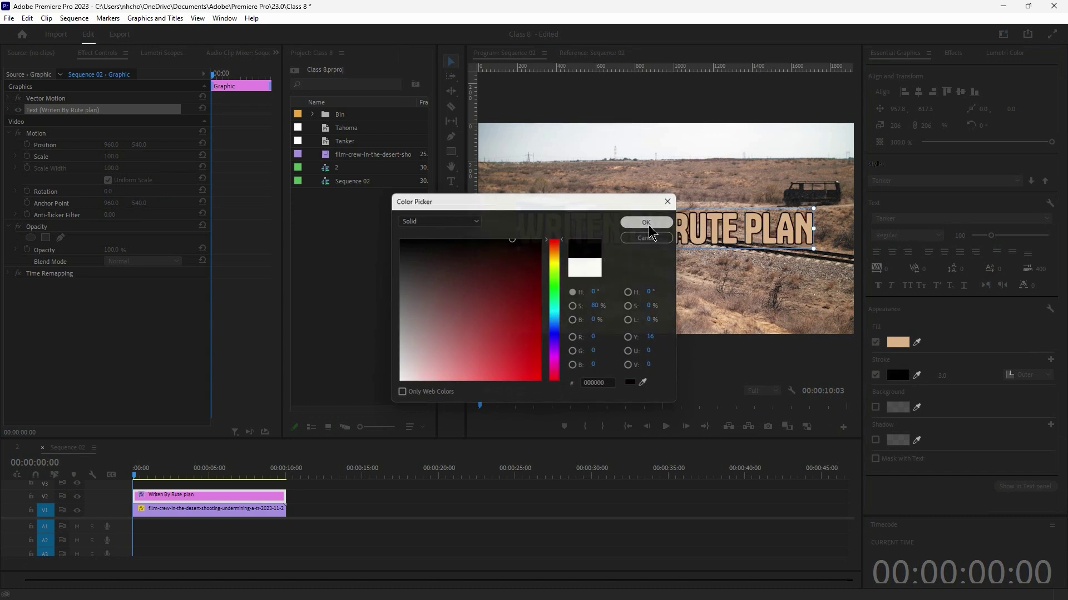
left_click(648, 224)
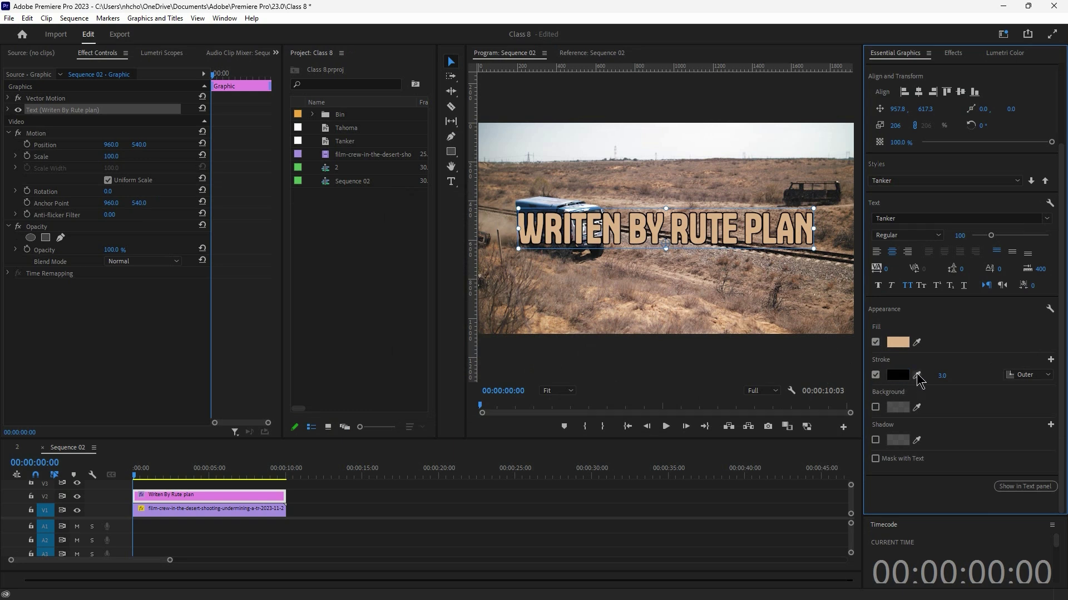
Step: Sample stroke colours with the eyedropper from the clip's image, and finish with the dark grey of the interface background
left_click(917, 377)
left_click(796, 309)
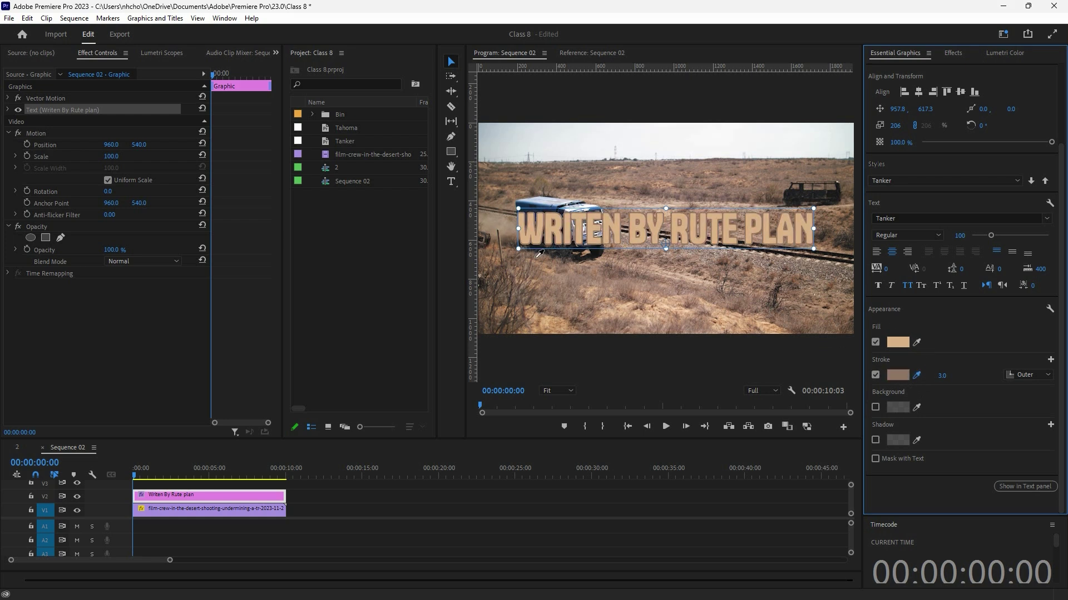
left_click(547, 199)
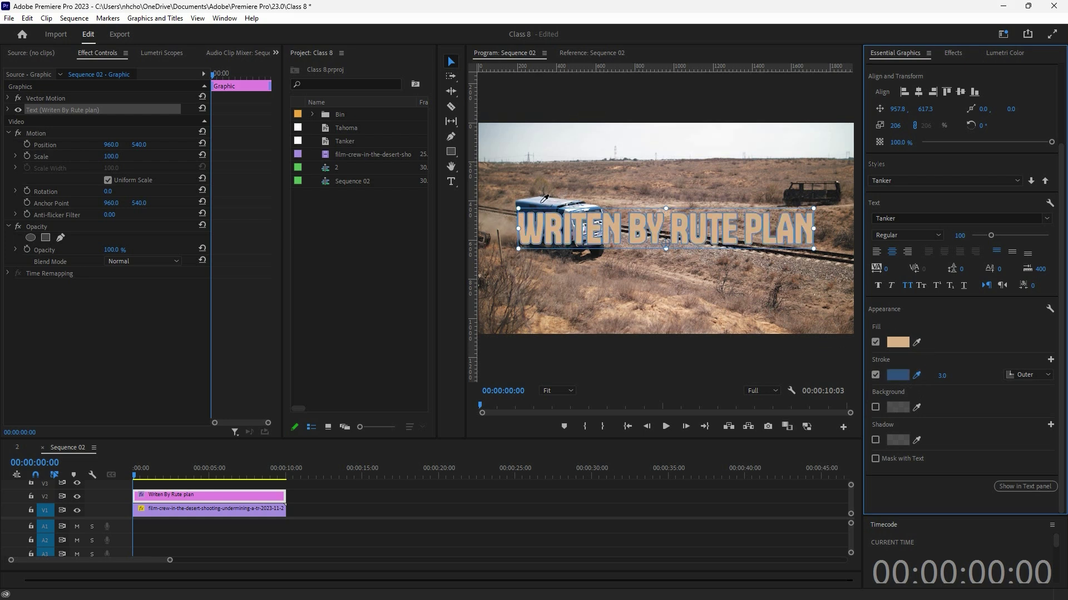
left_click(968, 310)
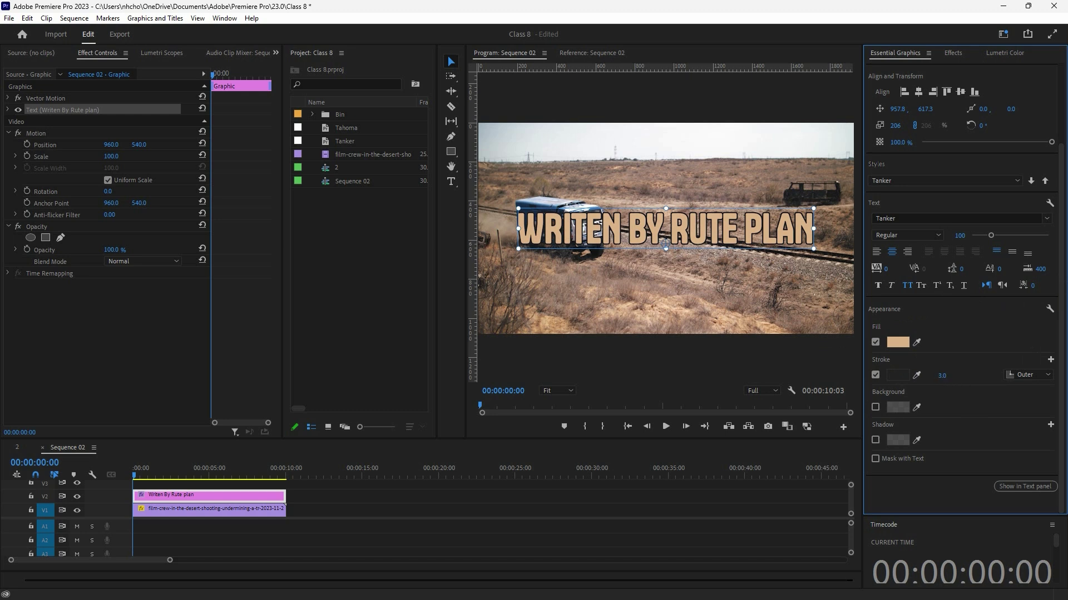
Step: Set the title's stroke width to 4.0, keeping the stroke position on Outer
left_click_drag(942, 376, 944, 375)
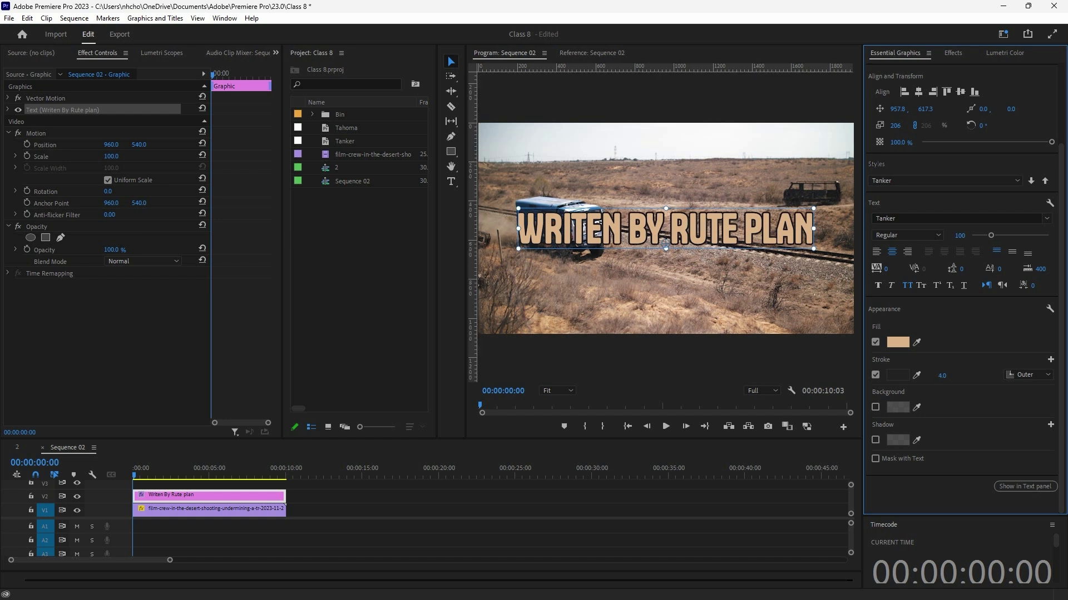
left_click(1050, 376)
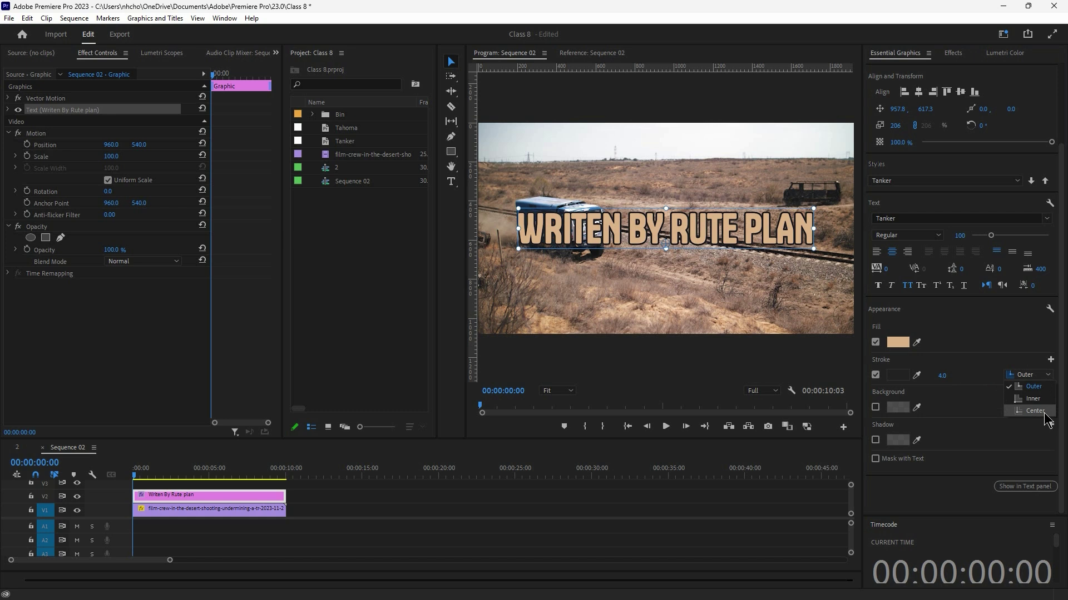
left_click(1037, 389)
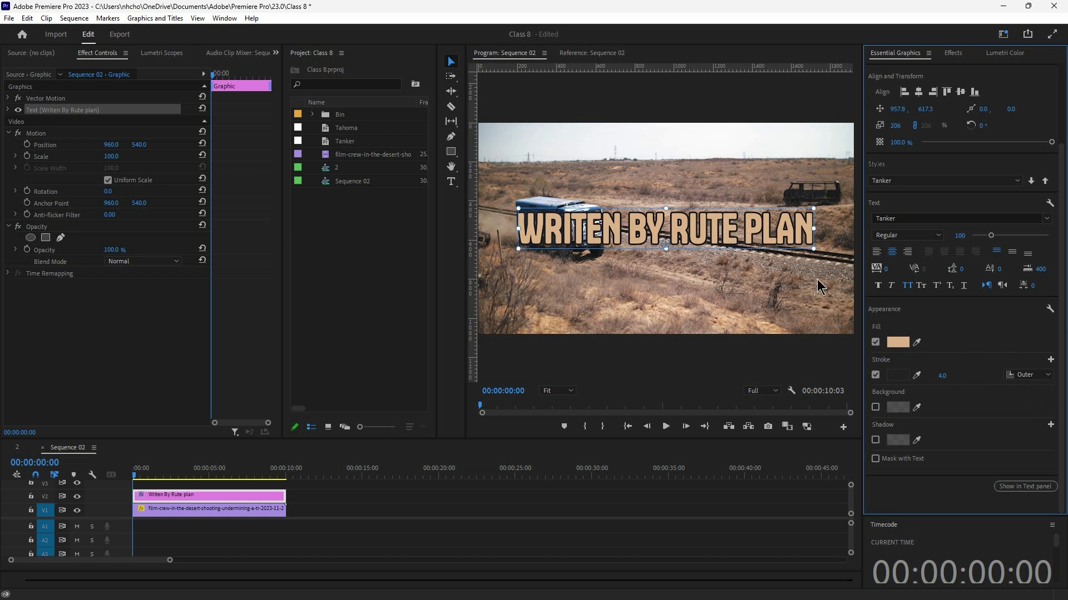
Step: Compare the Inner and Center stroke positions on the title, then return the stroke to Outer
left_click(1048, 375)
left_click(1033, 399)
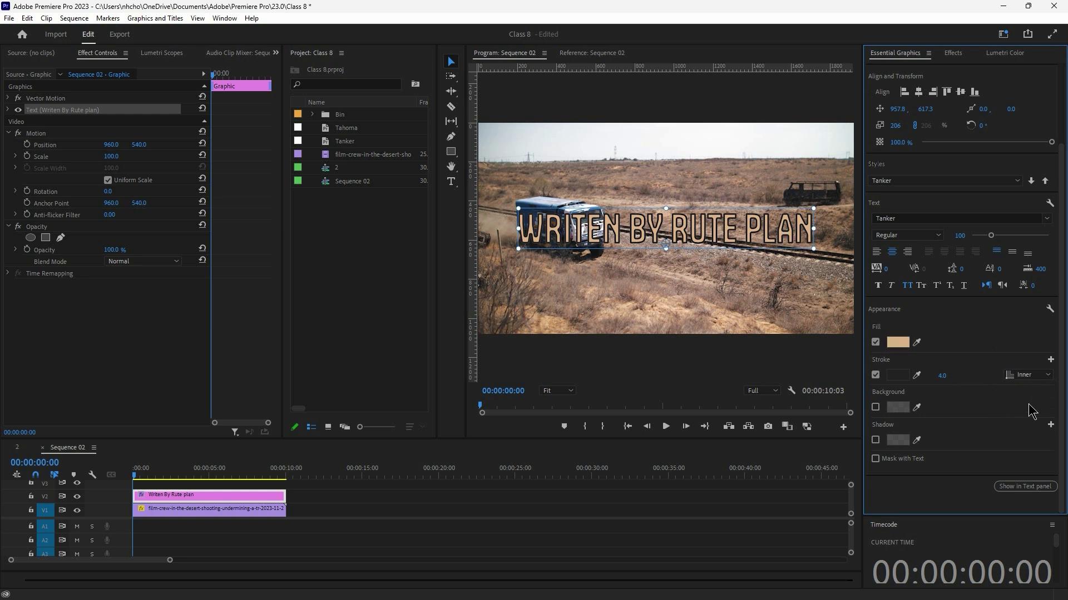
left_click(1048, 375)
left_click(1028, 387)
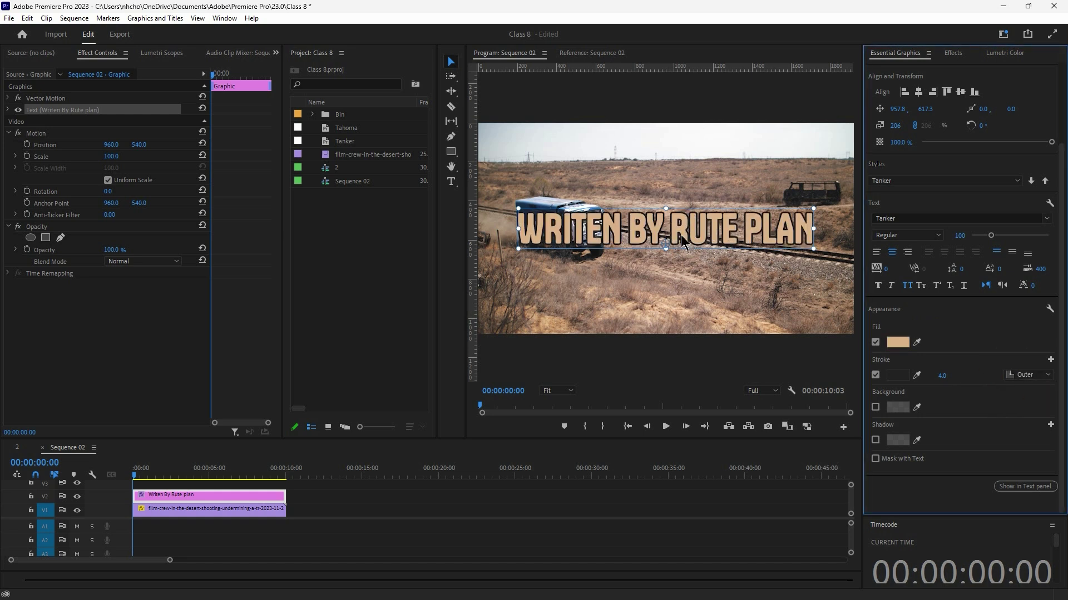
left_click(1045, 376)
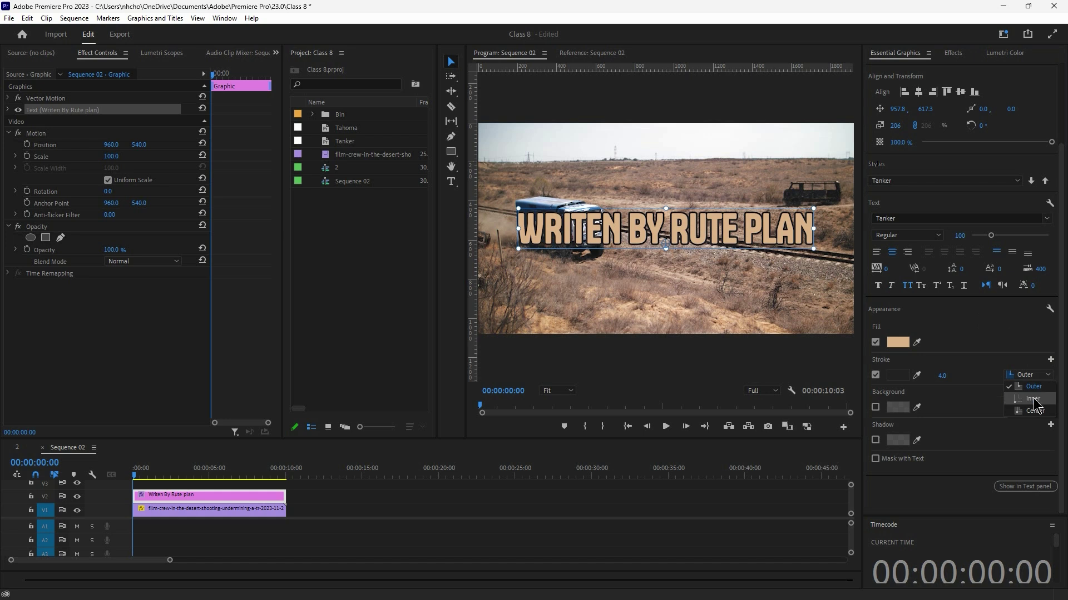
left_click(1033, 399)
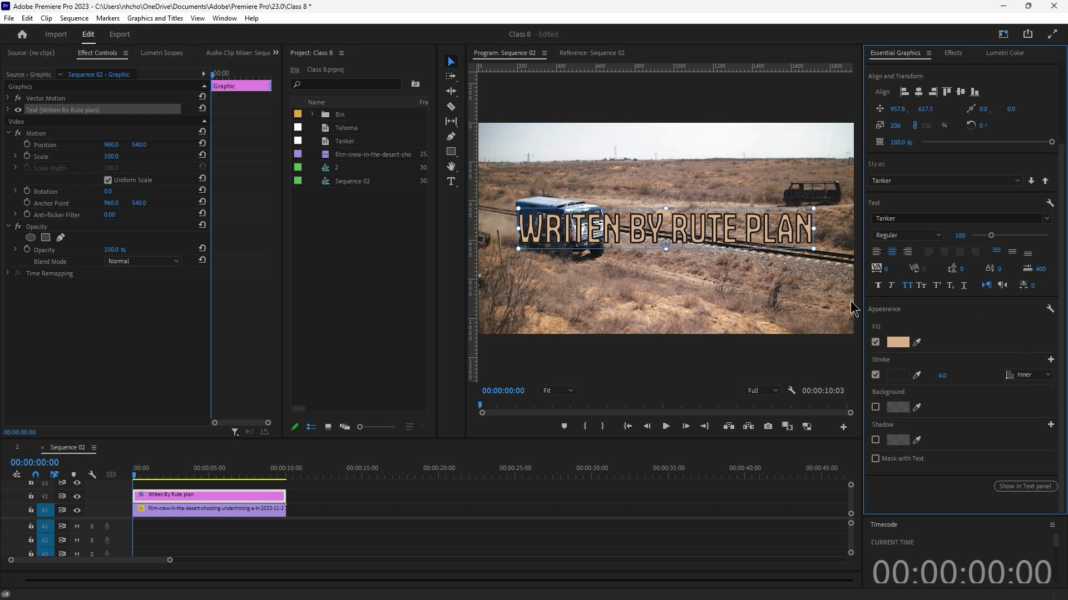
left_click(1041, 376)
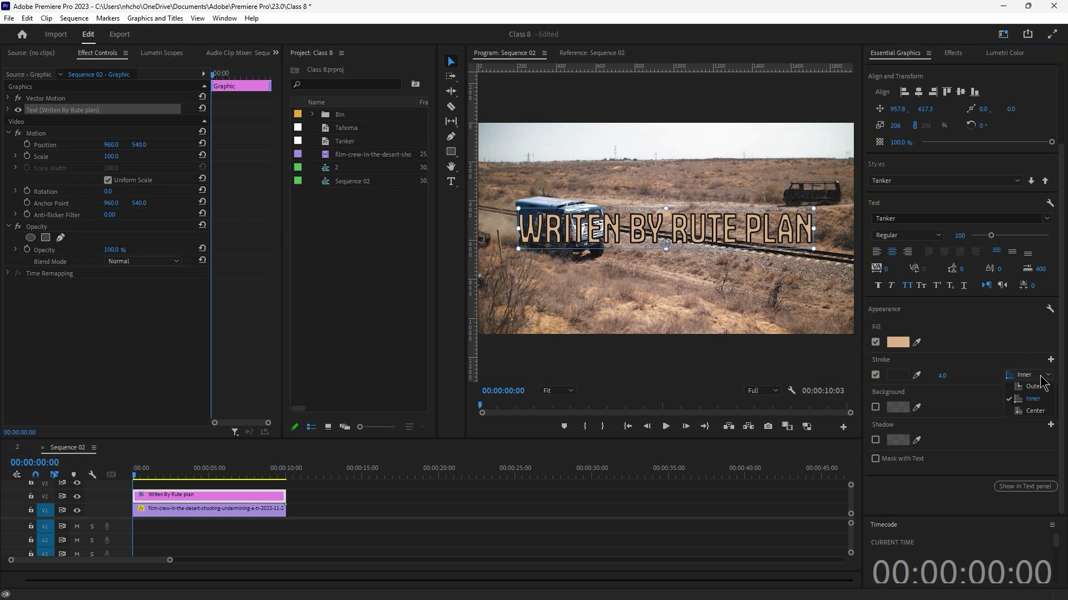
left_click(1034, 412)
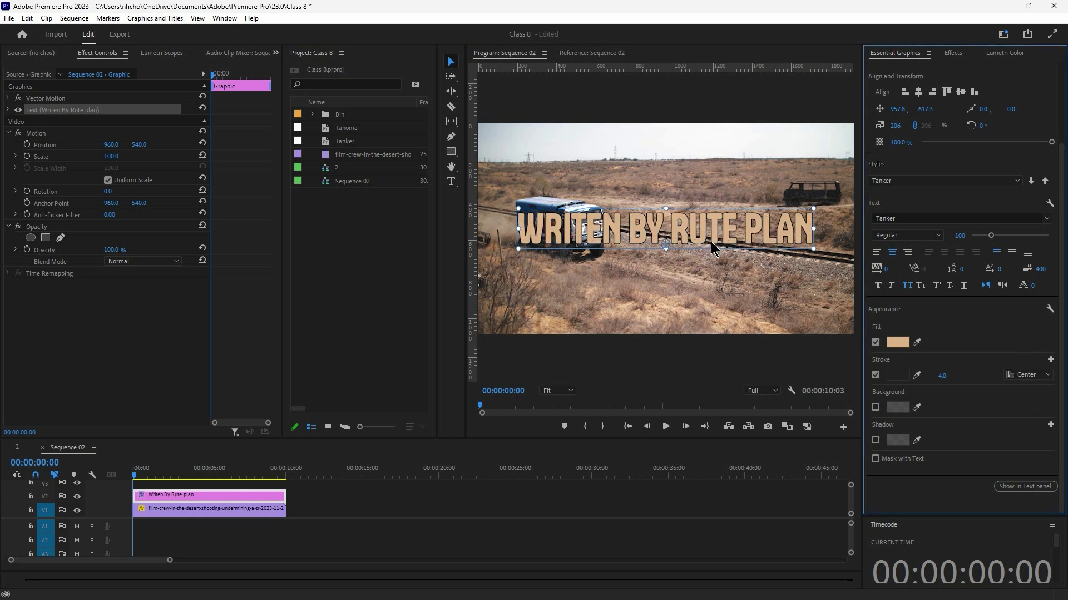
left_click(1035, 376)
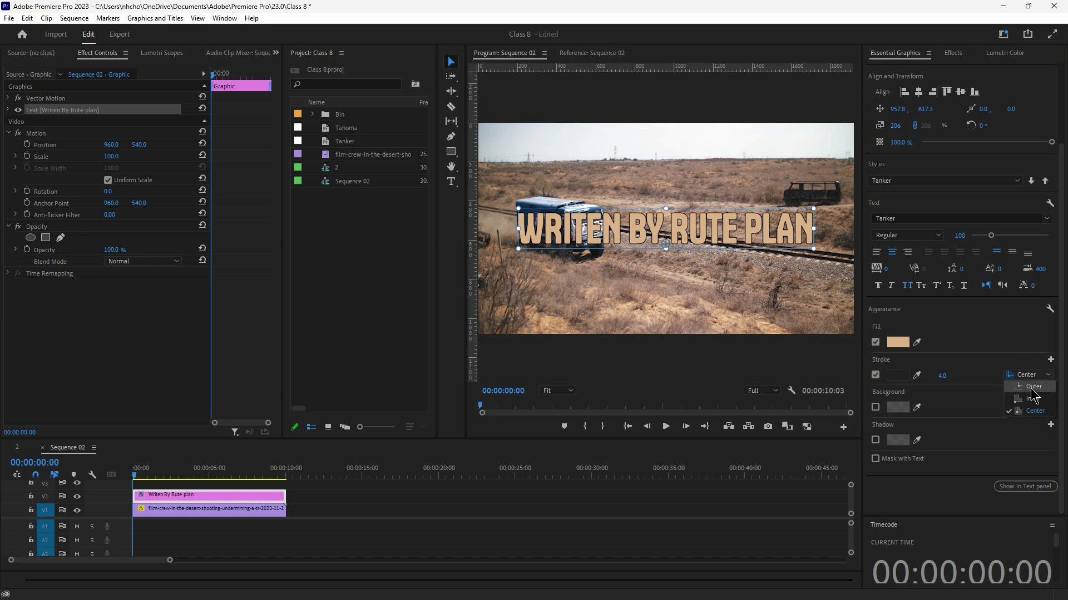
left_click(1034, 395)
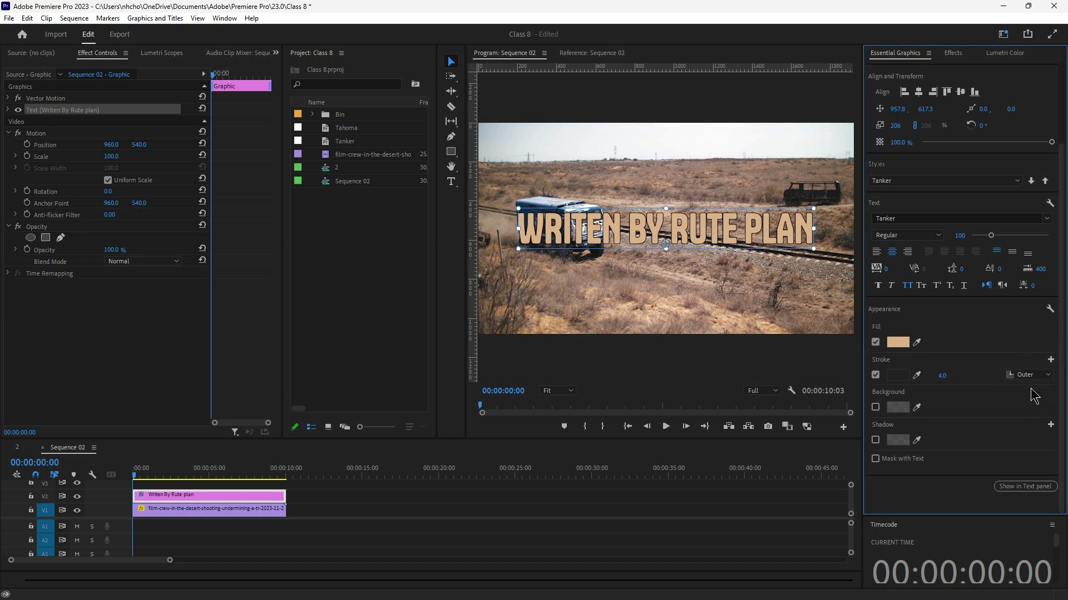
Step: Toggle the title's background on and off, leaving it enabled
left_click(876, 409)
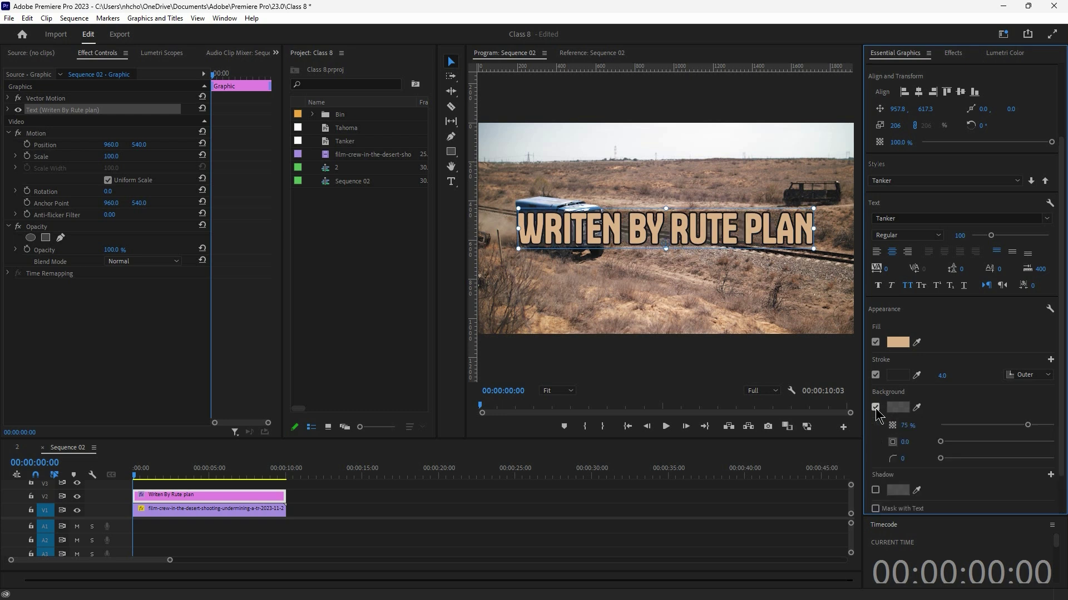
left_click(876, 410)
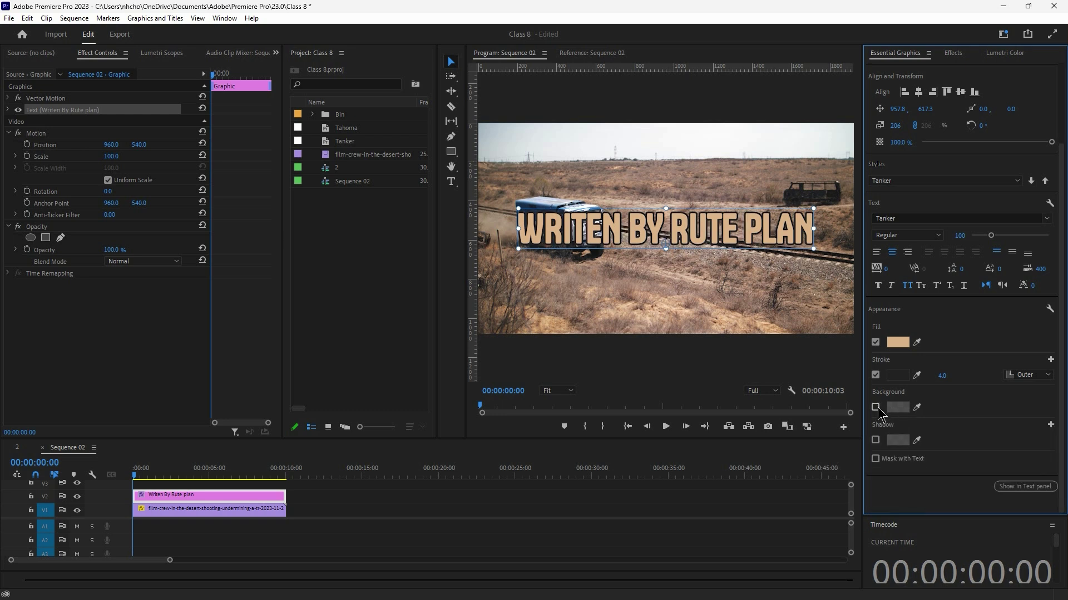
left_click(876, 409)
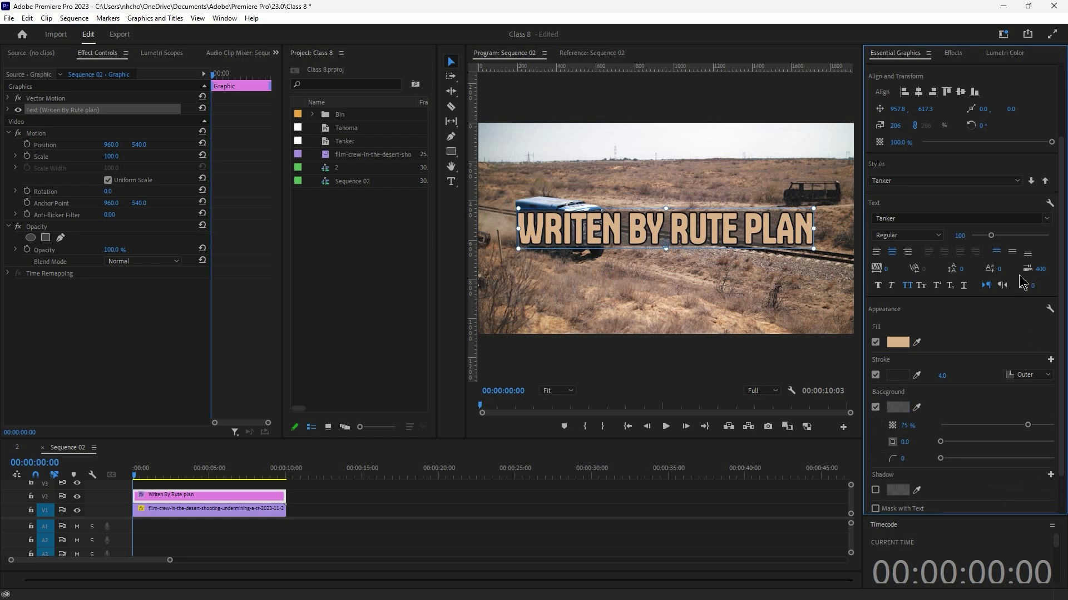
left_click(895, 410)
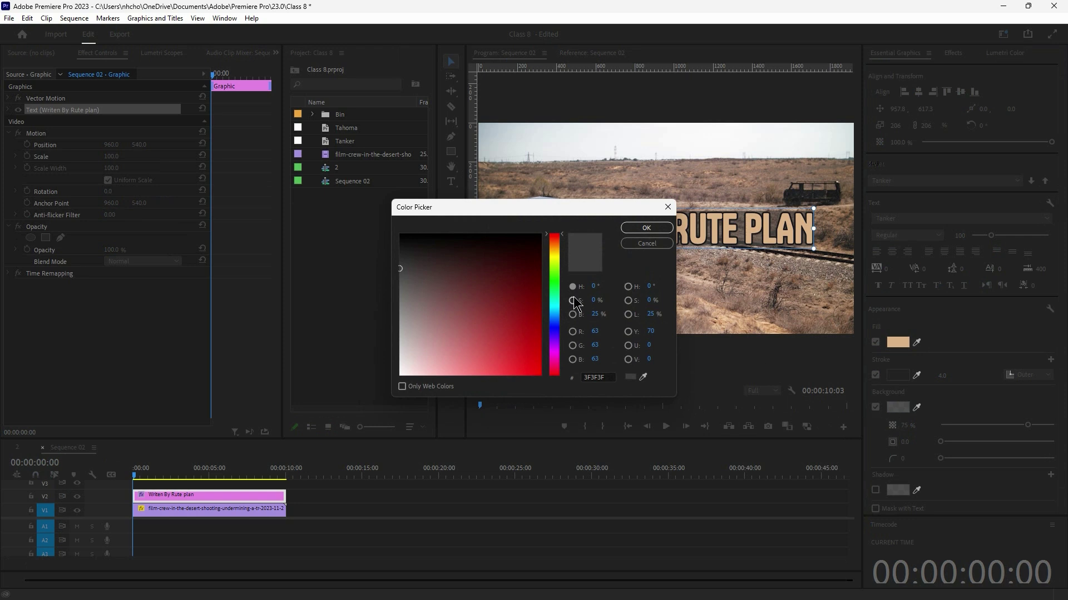
left_click(555, 289)
left_click_drag(554, 290, 555, 283)
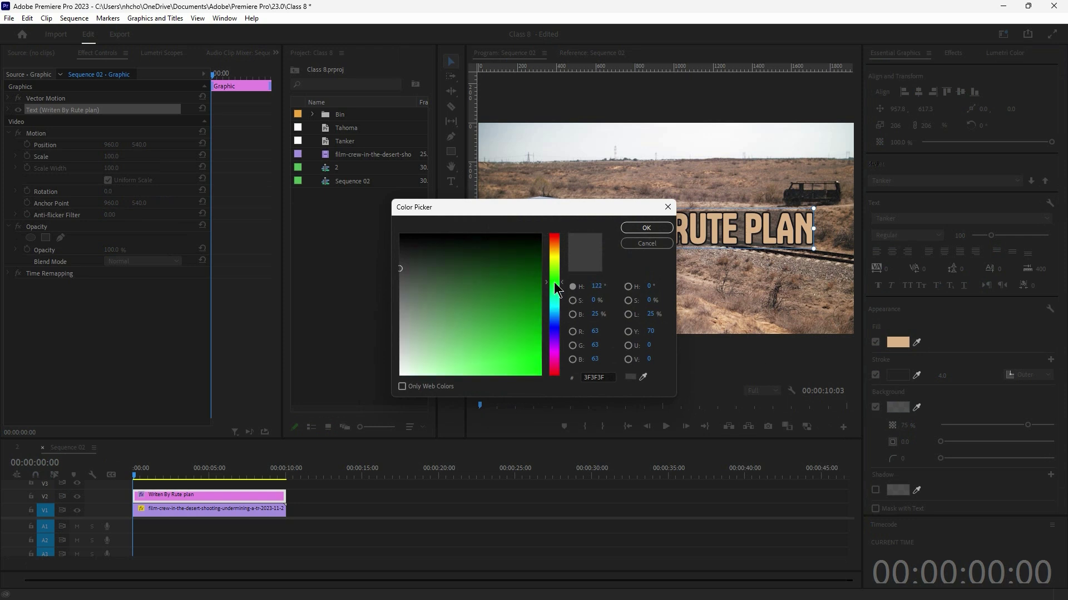
left_click_drag(517, 350, 516, 362)
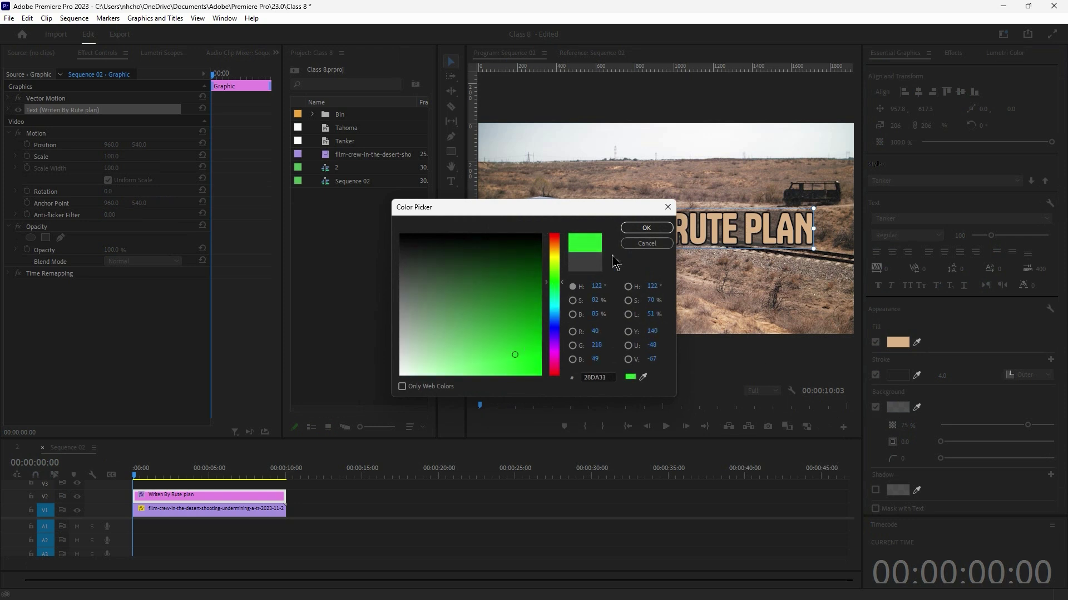
left_click(668, 207)
Step: Colour the title's background light green 4EFF84
left_click(897, 408)
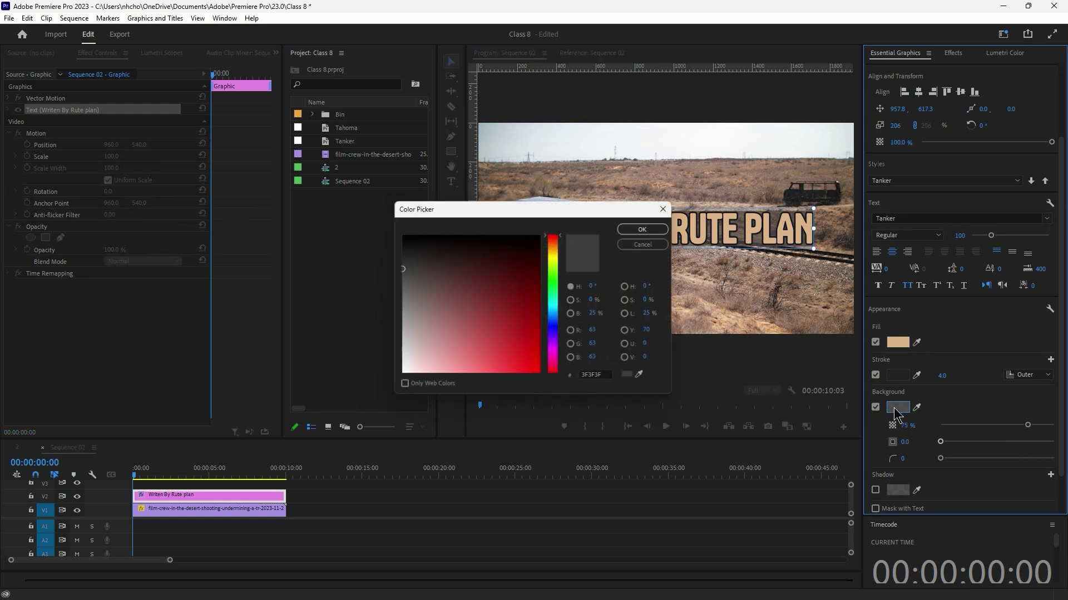
left_click(517, 361)
mouse_move(517, 361)
left_mouse_down()
mouse_move(457, 353)
mouse_move(533, 318)
mouse_move(498, 378)
left_mouse_up()
left_click(554, 288)
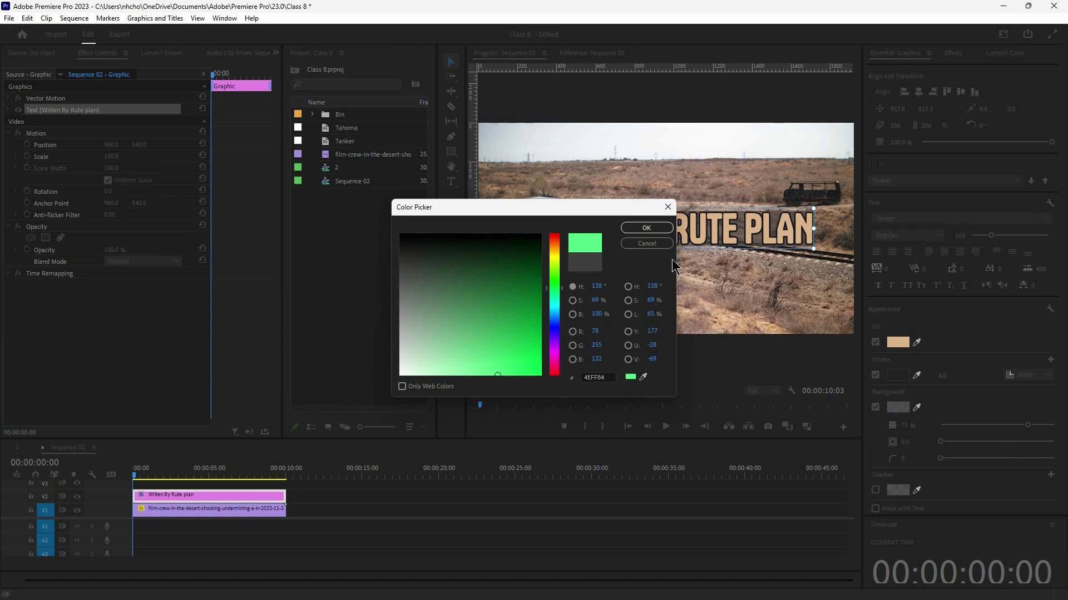
left_click(646, 228)
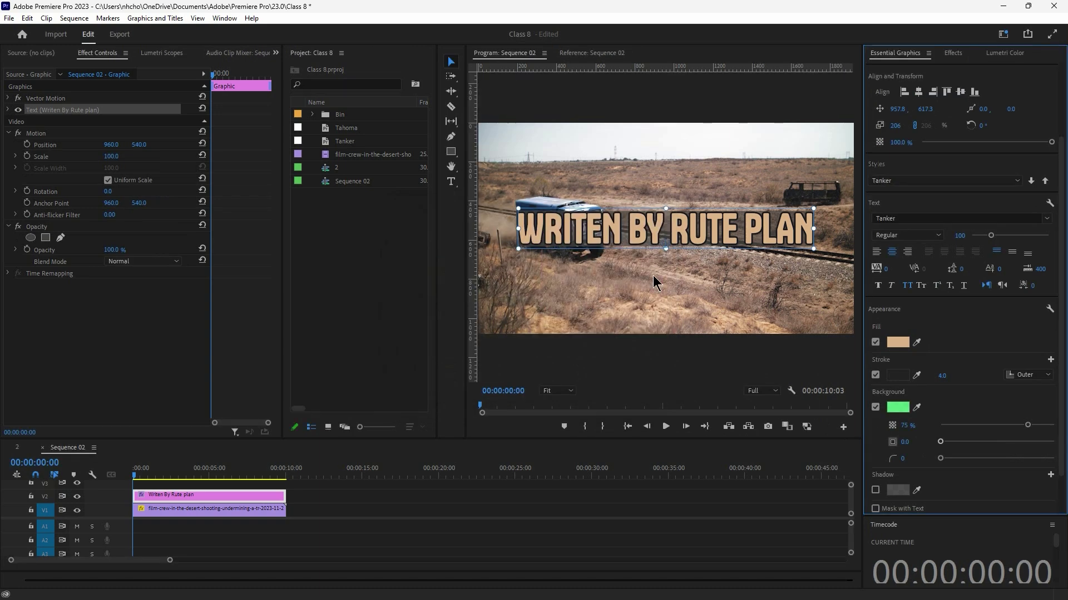
left_click(897, 407)
left_click(668, 208)
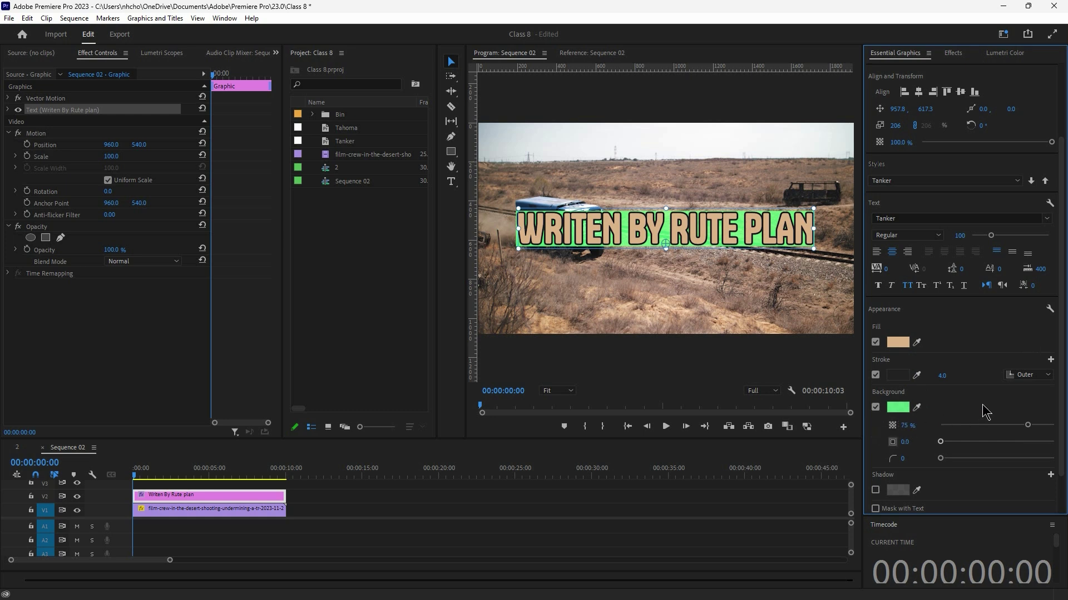
Step: Set the background's opacity to 100% and its size to 15.2, and slightly raise its corner radius
scroll(985, 411, "down", 3)
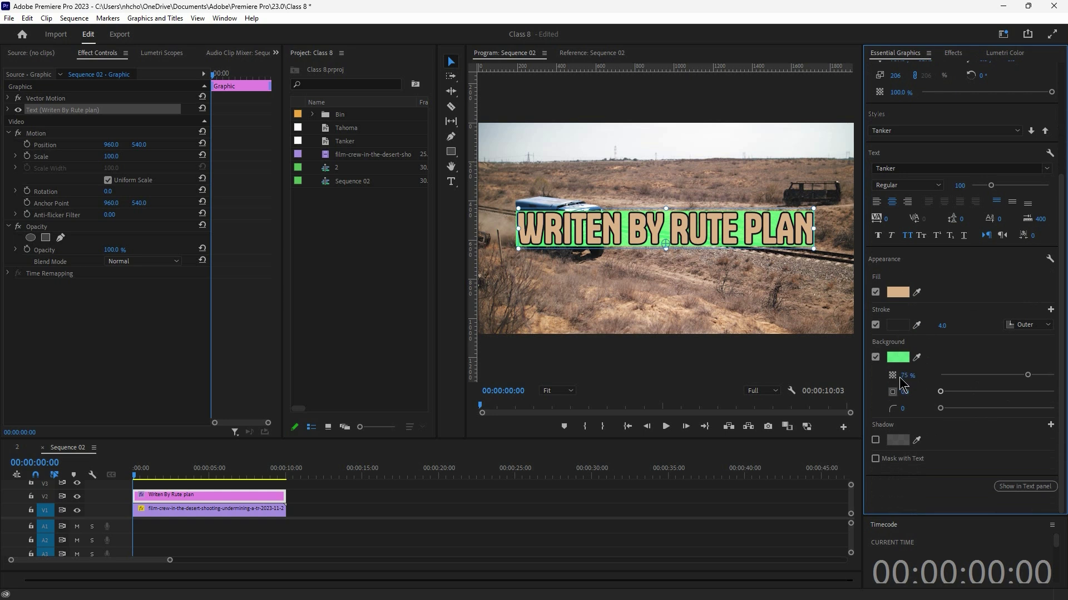
mouse_move(907, 375)
left_mouse_down()
mouse_move(923, 376)
mouse_move(887, 375)
mouse_move(929, 376)
left_mouse_up()
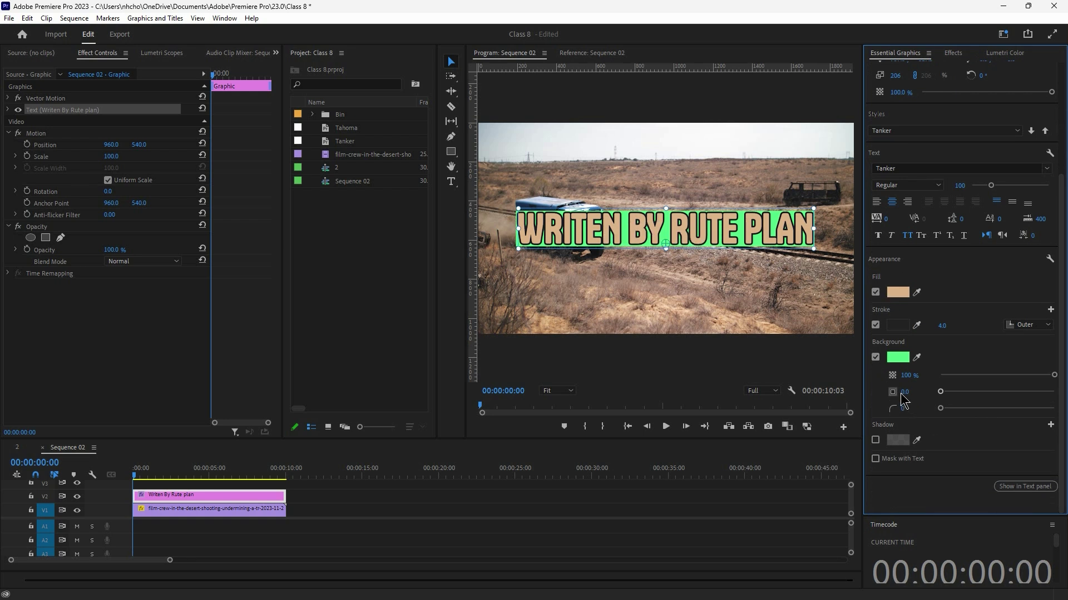
mouse_move(904, 392)
left_mouse_down()
mouse_move(915, 392)
mouse_move(906, 394)
left_mouse_up()
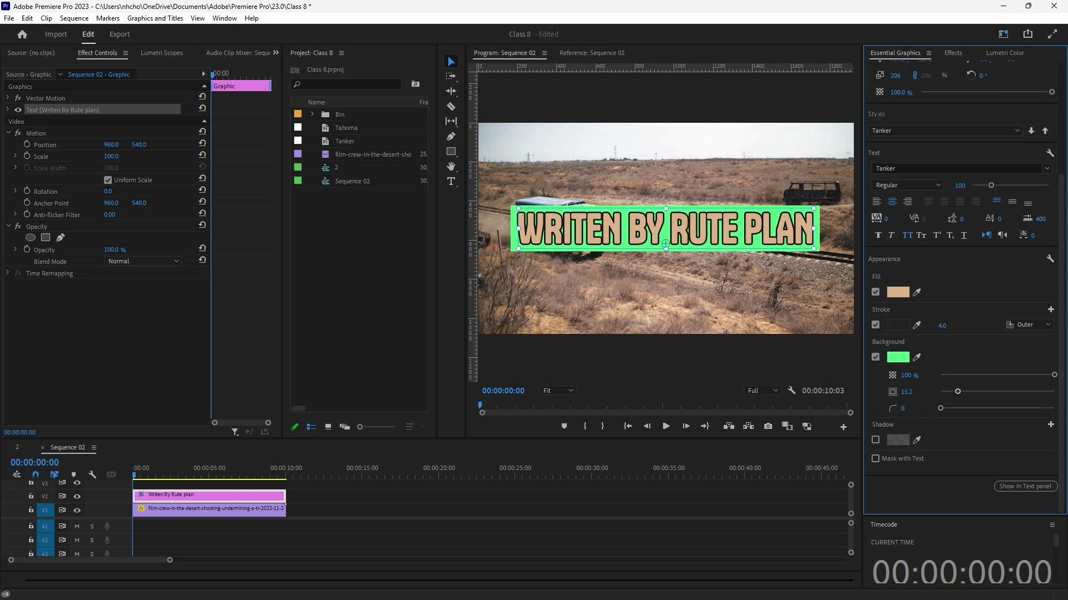
mouse_move(939, 408)
left_mouse_down()
mouse_move(968, 408)
mouse_move(940, 408)
left_mouse_up()
mouse_move(940, 408)
left_mouse_down()
mouse_move(1001, 409)
mouse_move(952, 409)
left_mouse_up()
Step: Turn off the title's background and enable its shadow
left_click(876, 357)
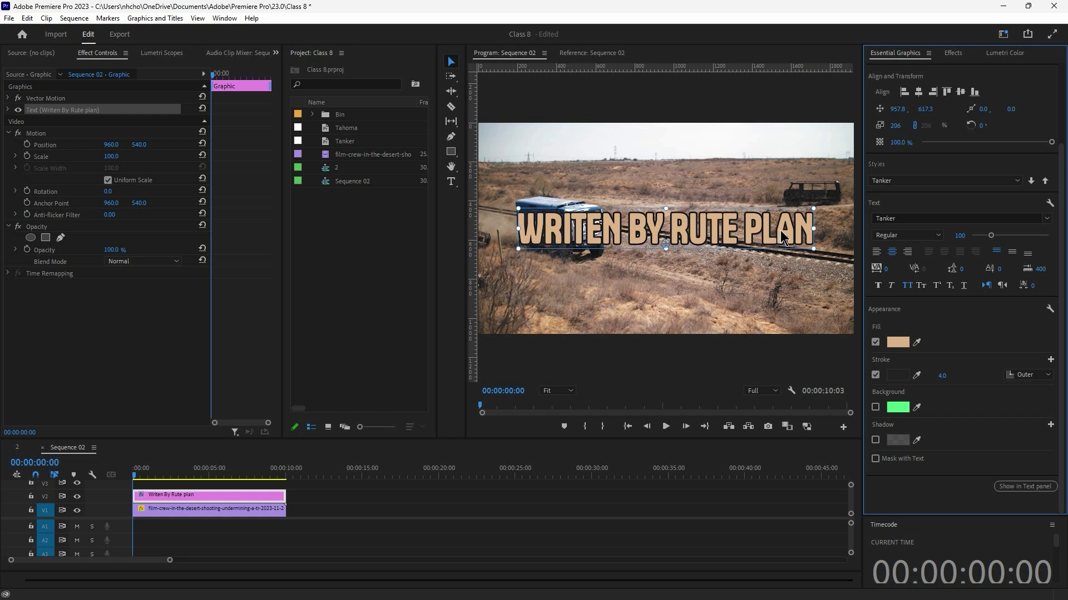
left_click(875, 441)
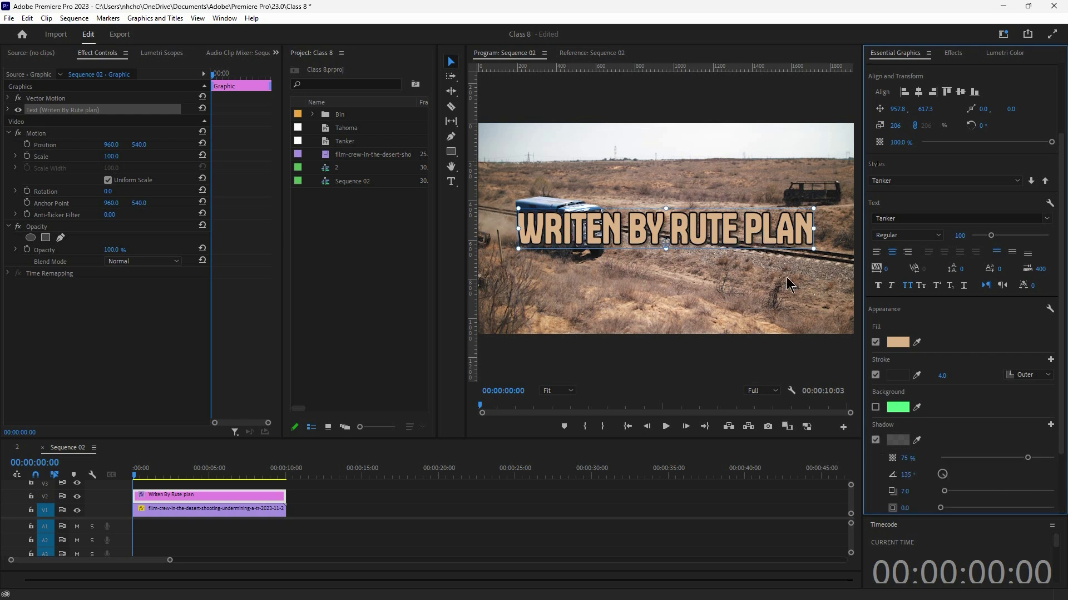
scroll(893, 453, "down", 3)
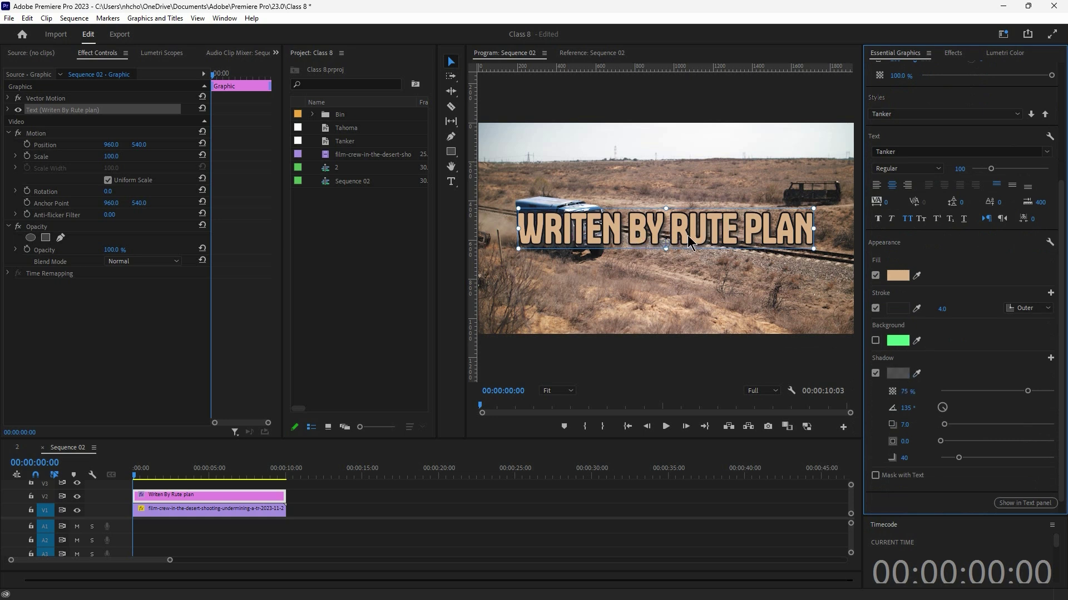
Step: Try to recolour the title's shadow by shifting only the hue to a green-blue
left_click(905, 377)
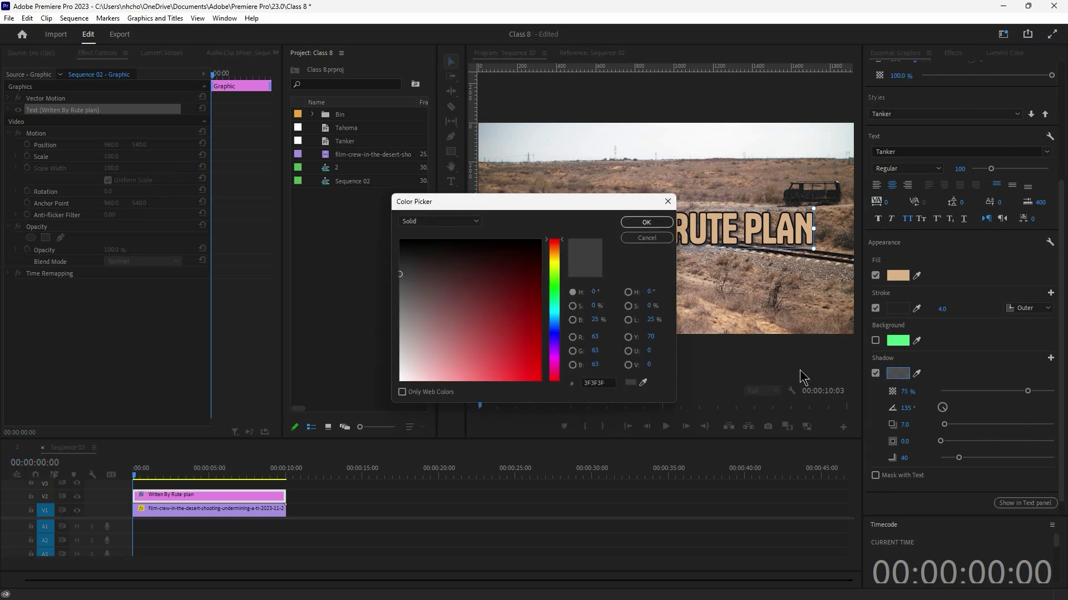
left_click(555, 322)
left_click_drag(556, 324, 555, 306)
left_click(645, 222)
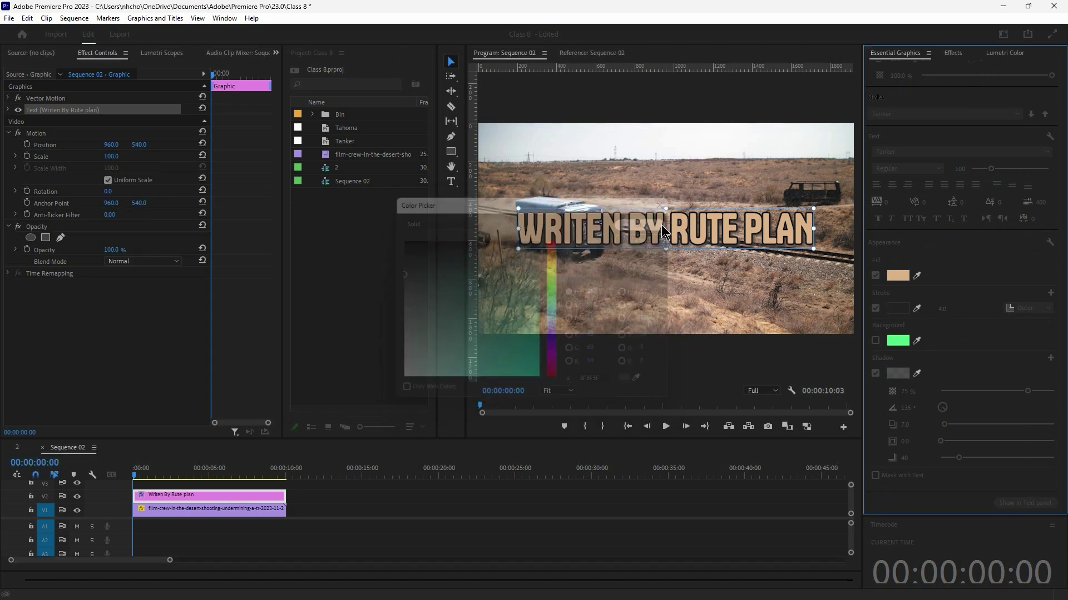
Step: Colour the title's shadow orange-red F66944
left_click(905, 382)
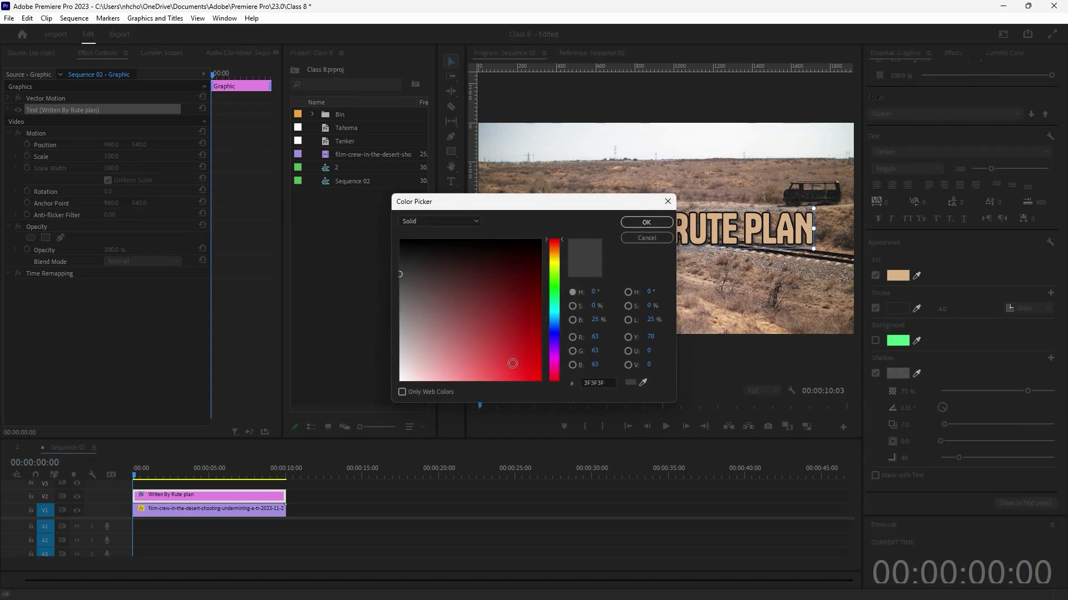
left_click(528, 322)
left_click(554, 280)
left_click_drag(556, 284, 553, 244)
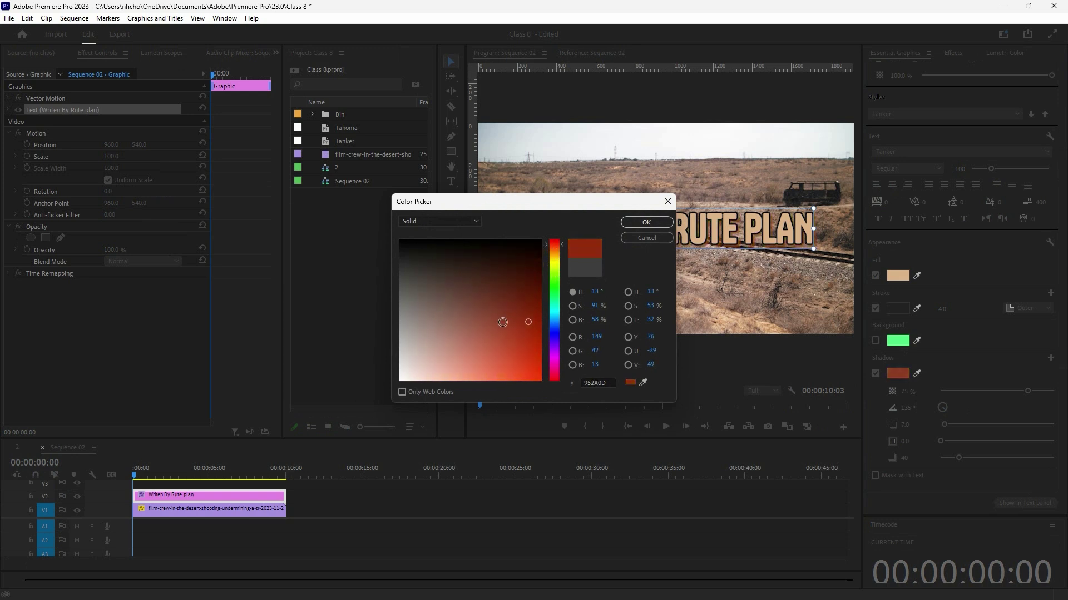
left_click_drag(529, 322, 502, 375)
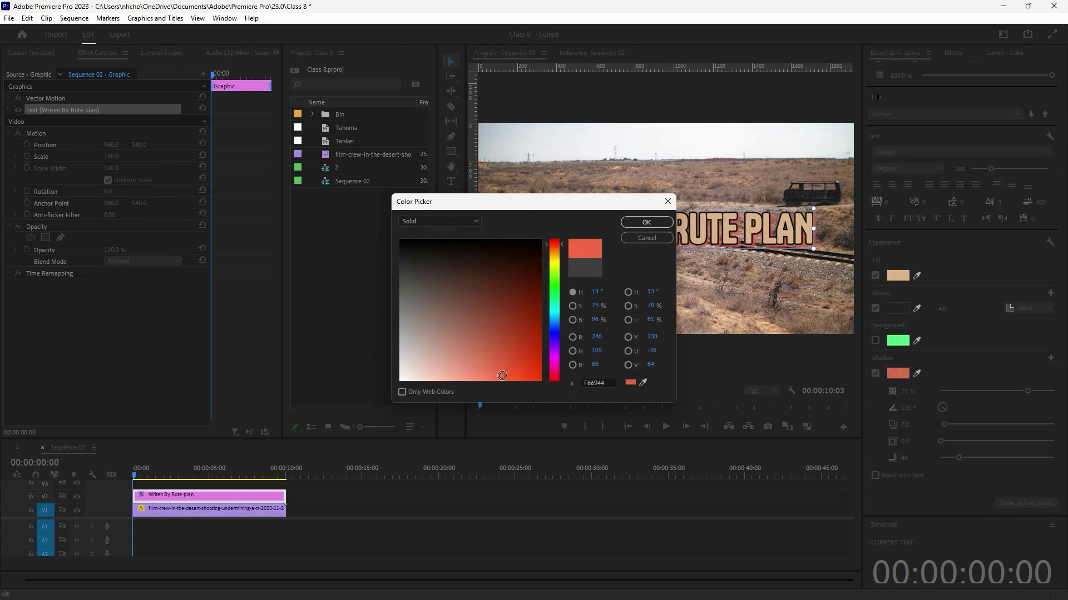
left_click(635, 222)
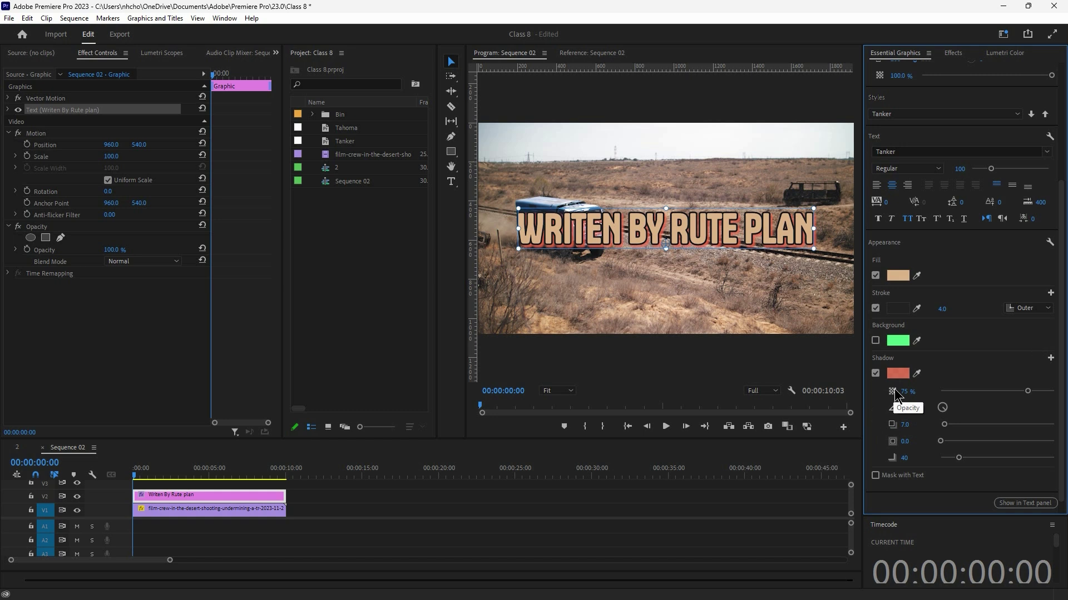
Step: Set the shadow's opacity to 77% and, after trying other directions, its angle to 129°
left_click_drag(894, 391, 909, 392)
mouse_move(906, 391)
left_mouse_down()
mouse_move(896, 391)
mouse_move(921, 391)
left_mouse_up()
left_click_drag(902, 410, 876, 410)
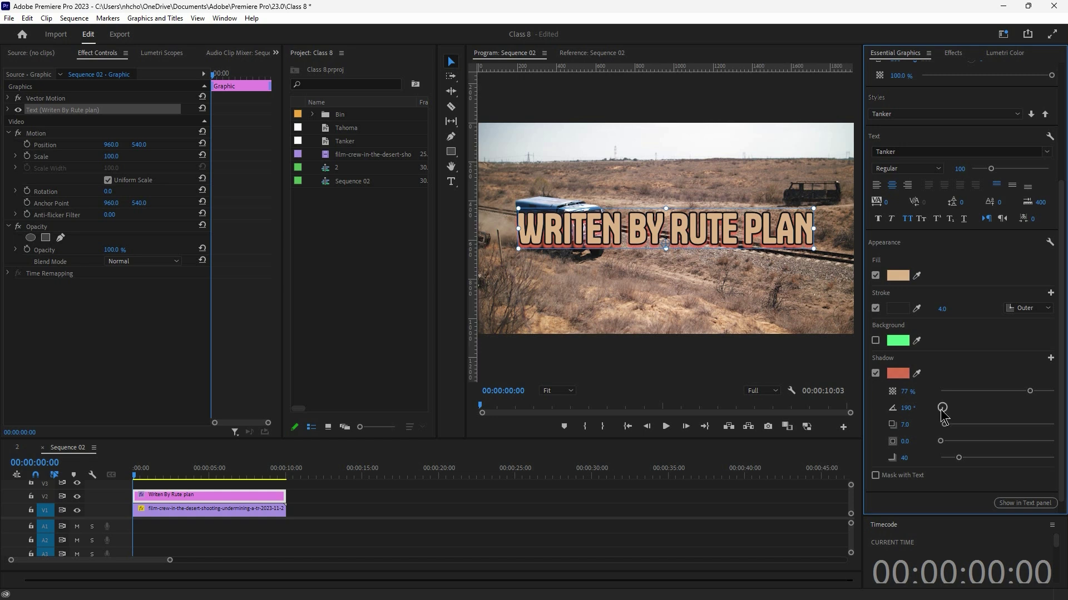
left_click_drag(944, 407, 904, 448)
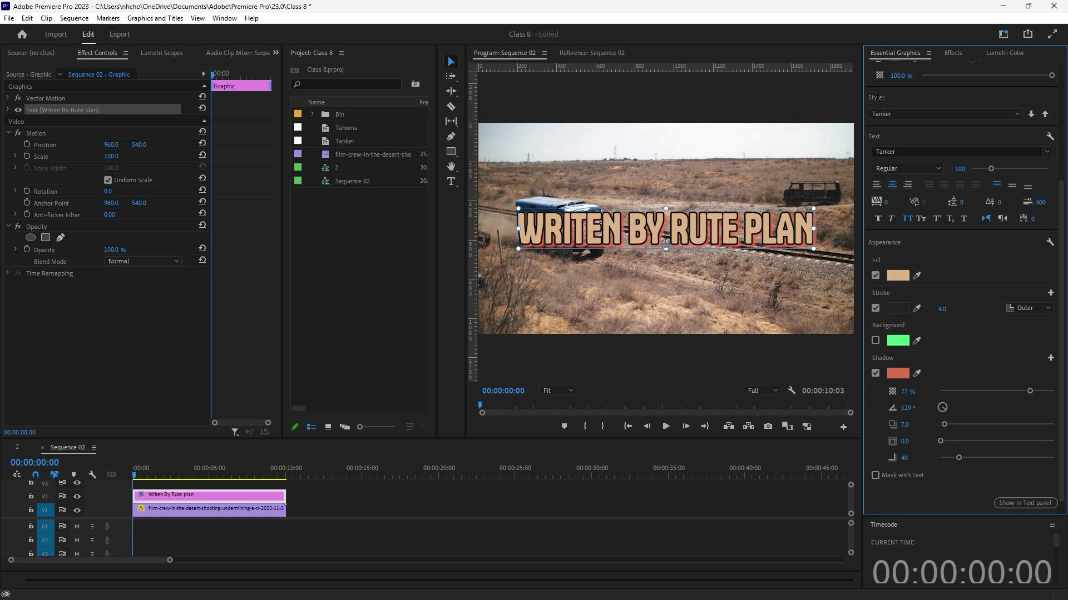
Step: Try shadow distances between 0 and 57.5 on the title, ending at 10.7
left_click_drag(904, 424, 932, 424)
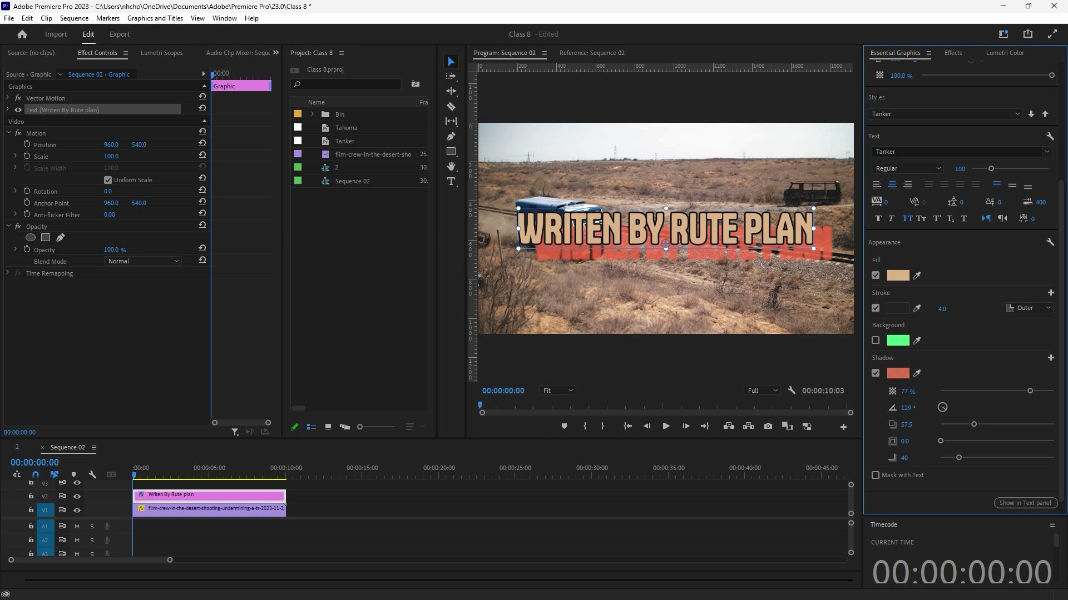
left_click_drag(933, 424, 914, 424)
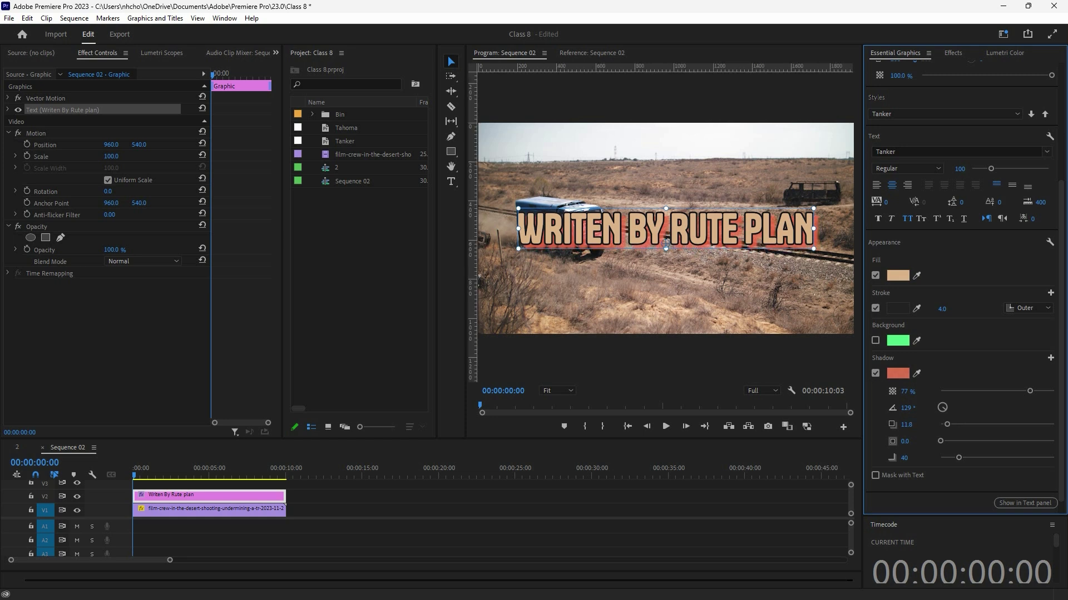
left_click_drag(948, 425, 885, 432)
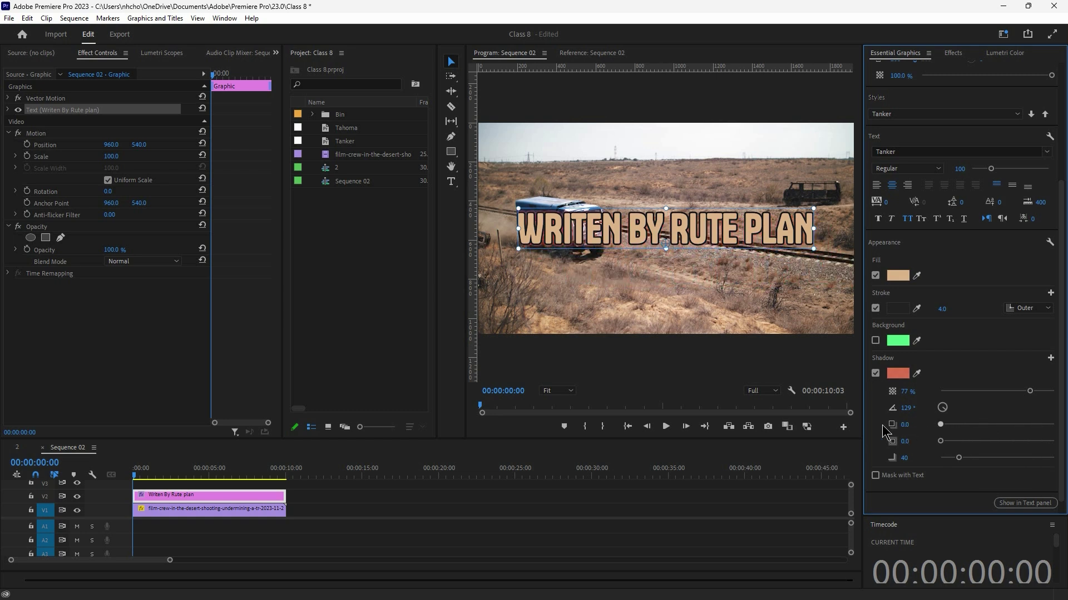
left_click(1053, 425)
left_click_drag(983, 425, 946, 425)
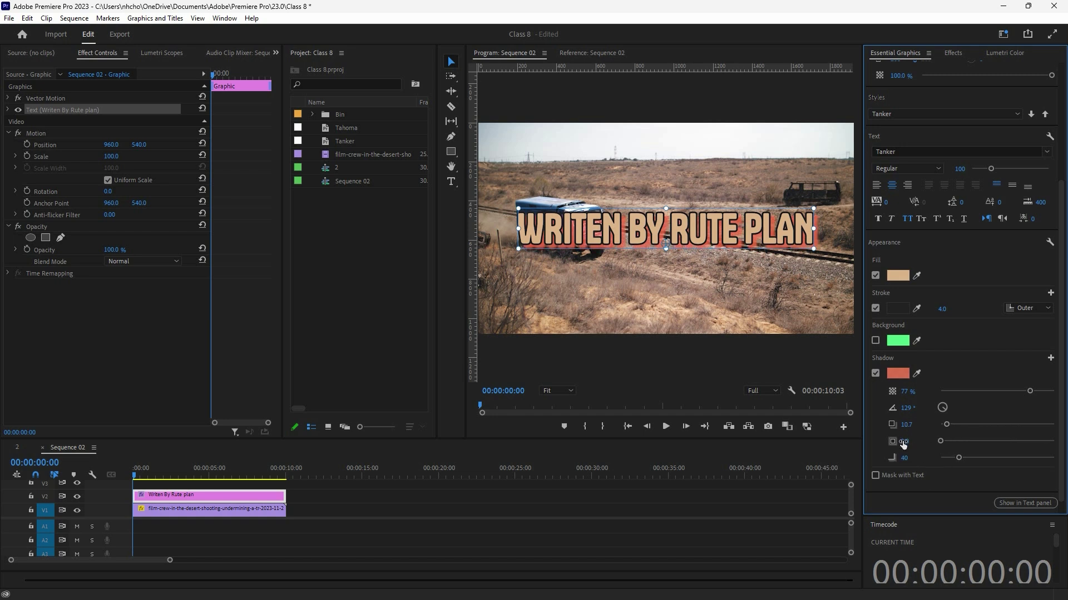
Step: Set the title shadow's blur to 250 and its size and distance to 0, after trying a size of 3.9
left_click_drag(904, 442, 905, 442)
mouse_move(939, 442)
left_mouse_down()
mouse_move(1042, 442)
mouse_move(944, 441)
left_mouse_up()
left_click_drag(904, 457, 919, 457)
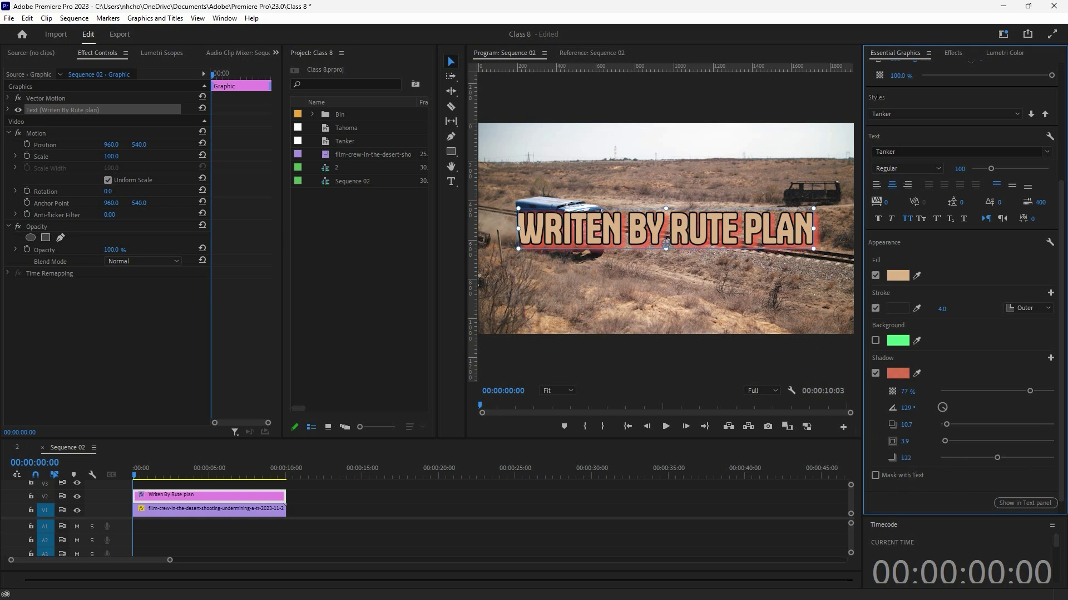
left_click_drag(997, 458, 1066, 461)
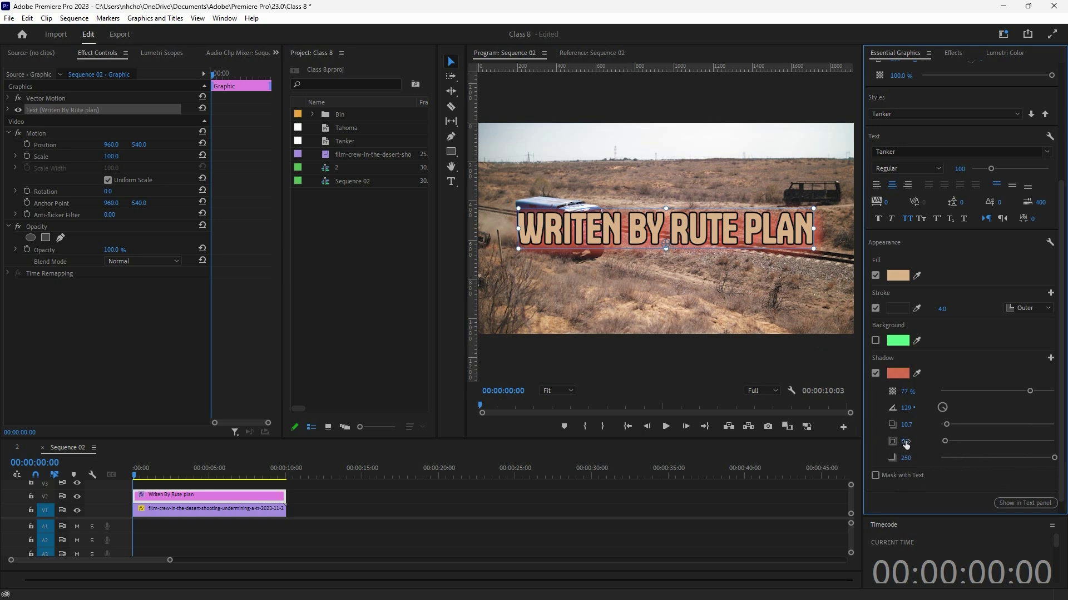
left_click_drag(905, 441, 879, 424)
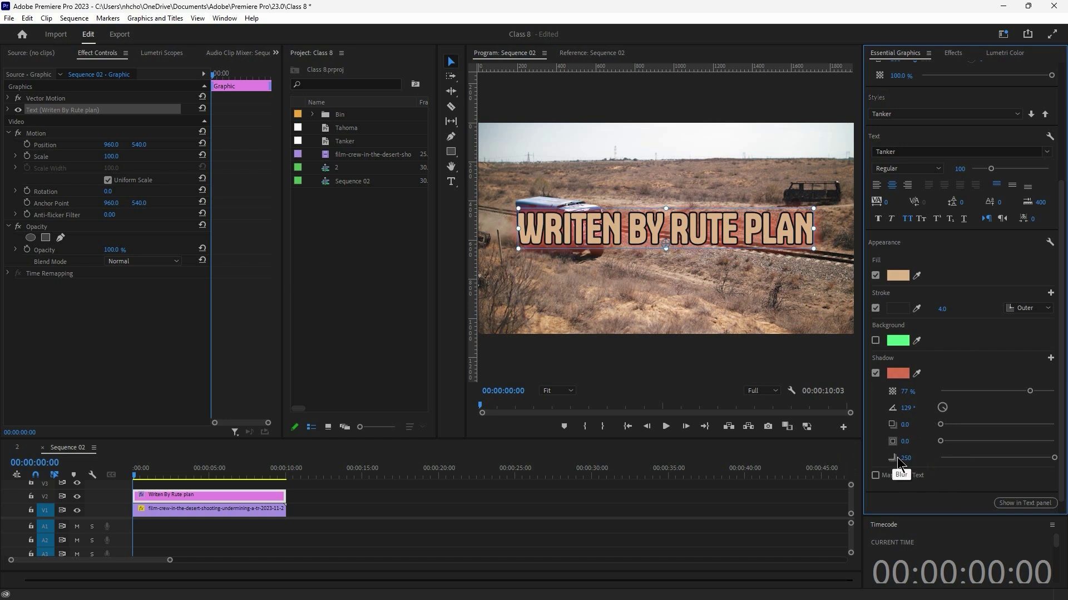
Step: Colour the title's shadow purple B144F6
left_click(897, 373)
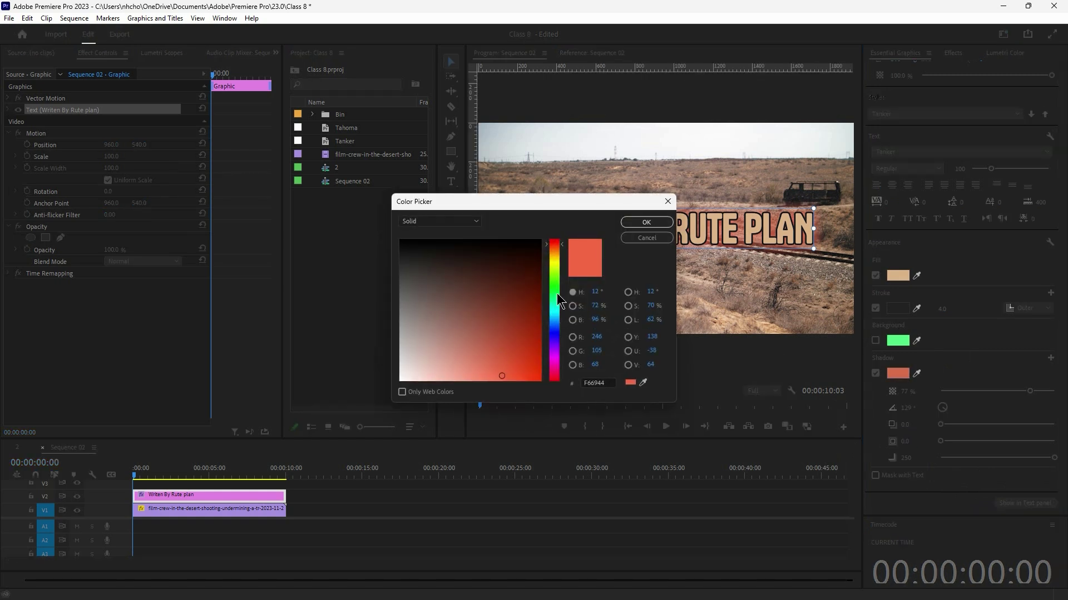
left_click_drag(557, 295, 547, 348)
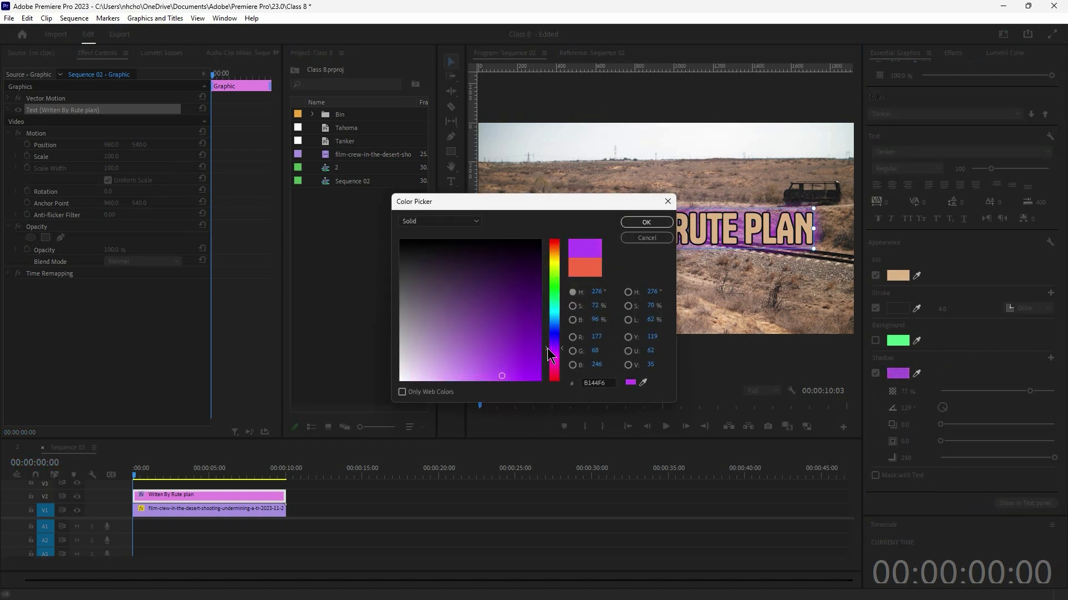
left_click(626, 222)
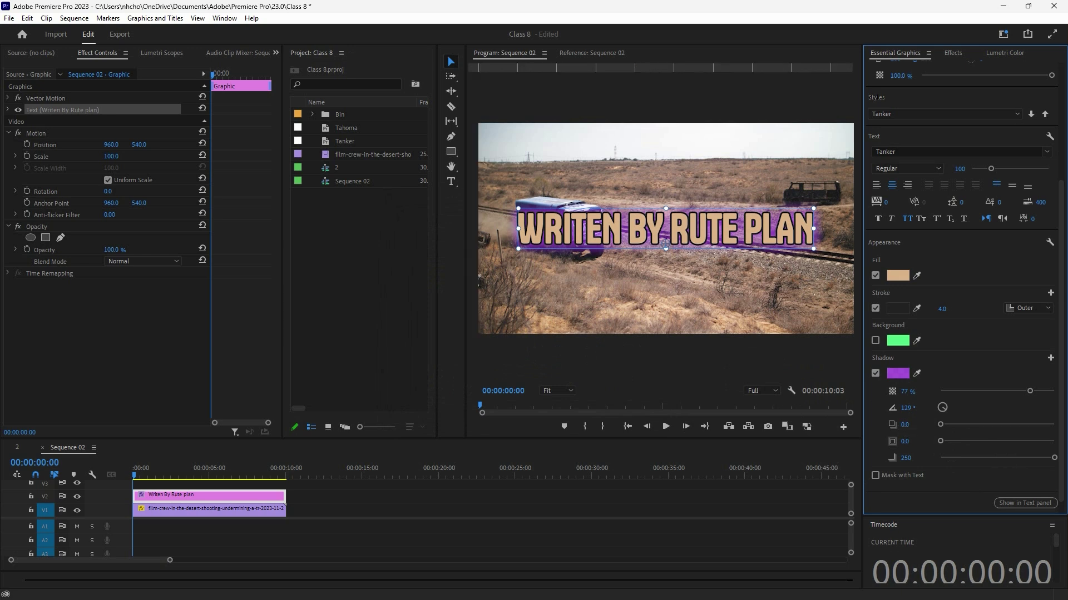
key("End")
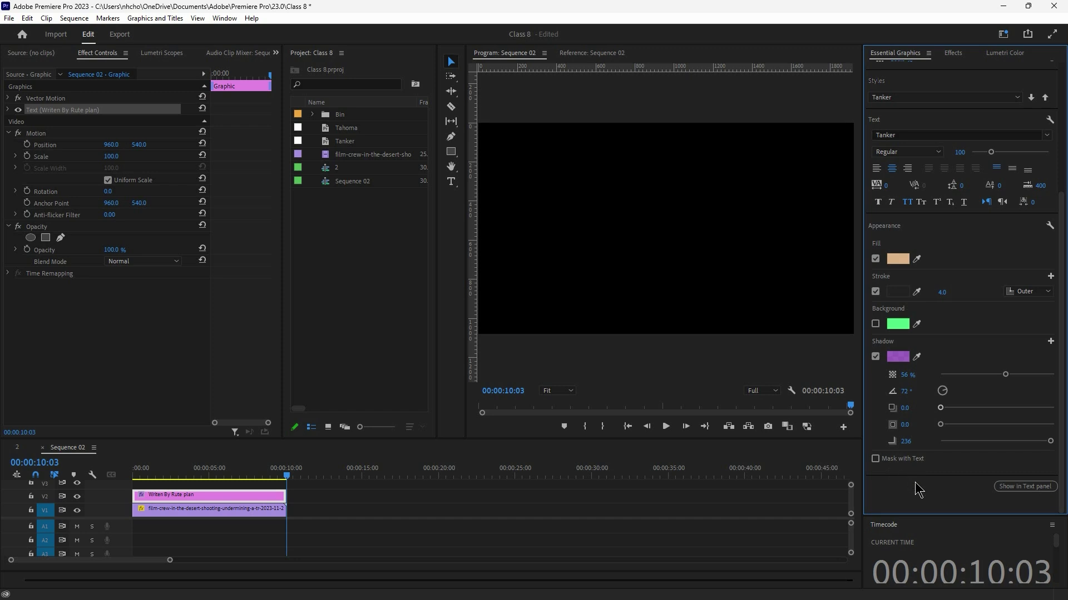
scroll(924, 493, "up", 5)
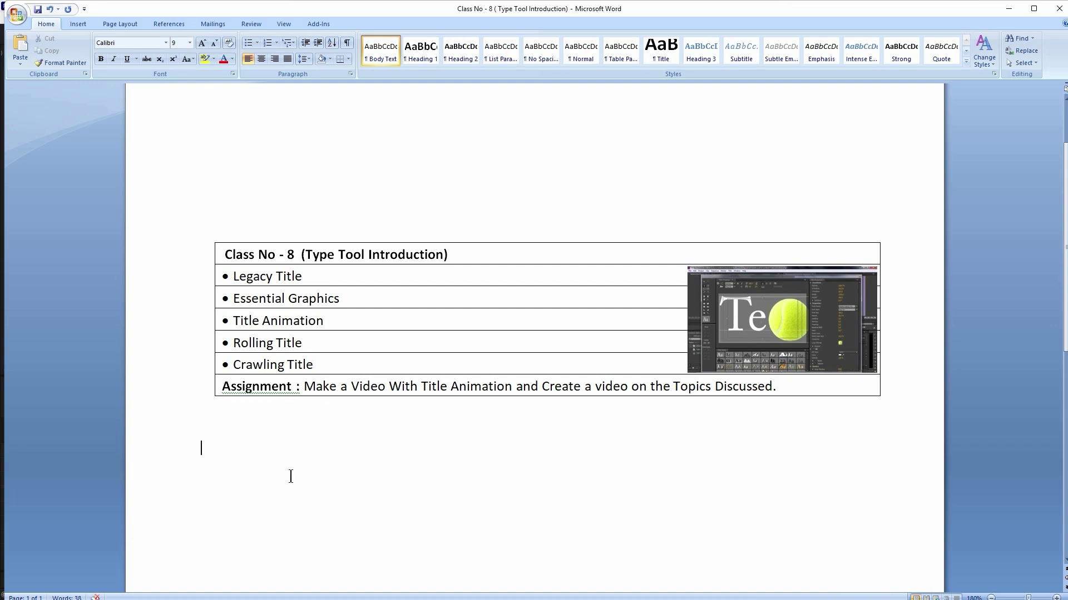
Step: Switch to Premiere Pro and activate the Type tool
mouse_move(498, 587)
left_click(529, 507)
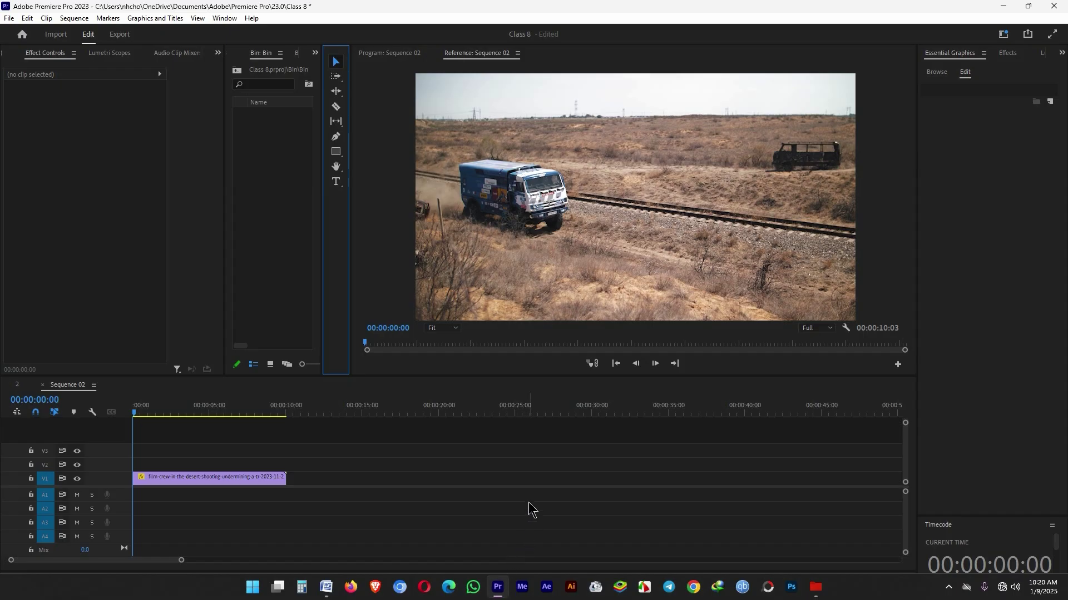
left_click(337, 183)
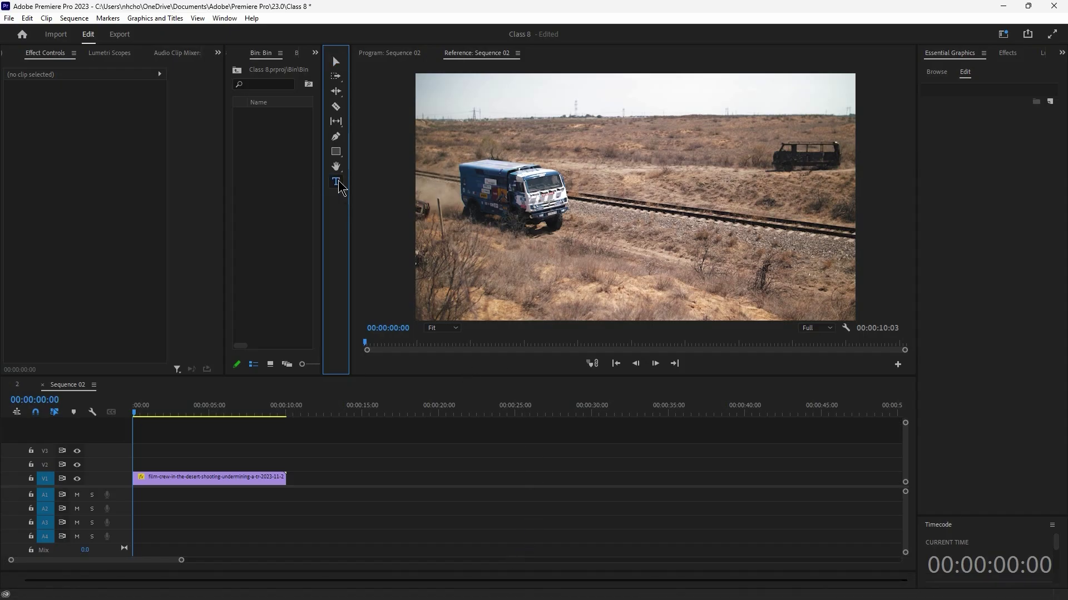
left_click(389, 180)
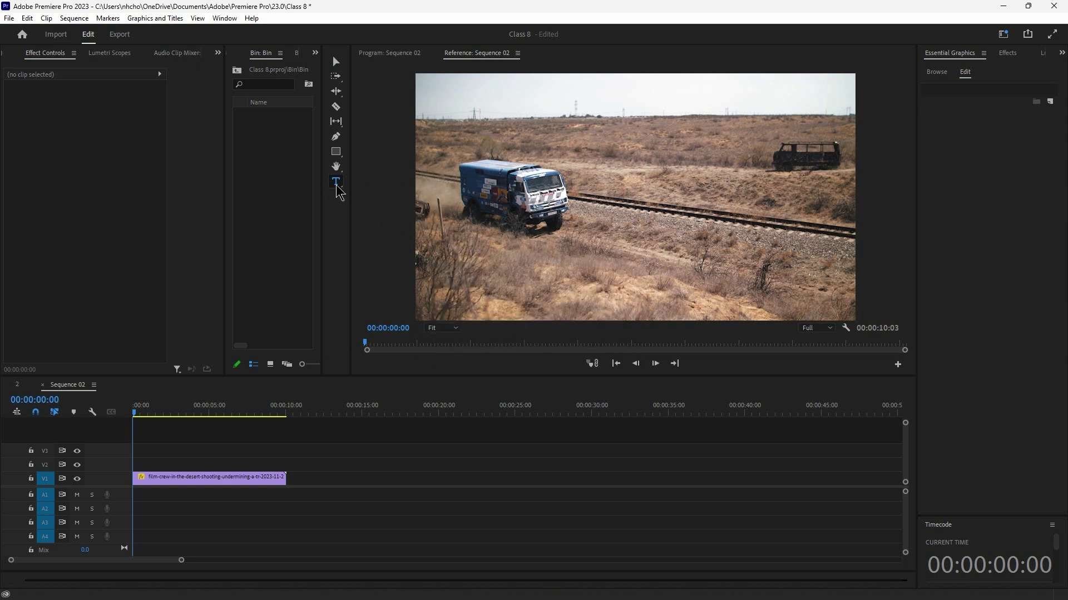
left_click(335, 58)
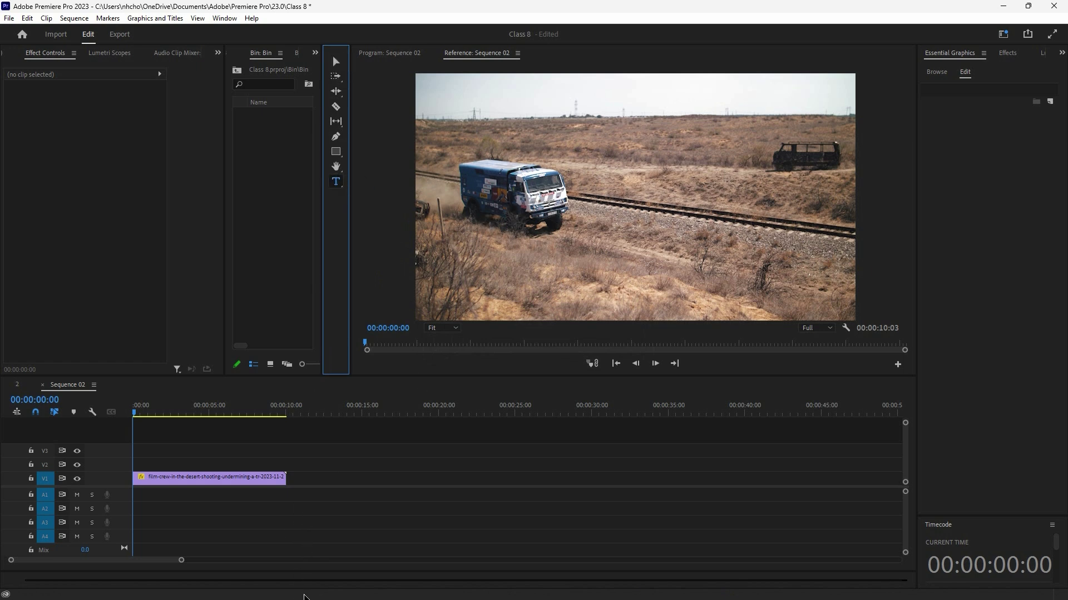
Step: Switch to the Word class outline and highlight the Rolling Title and Crawling Title topics in turn
mouse_move(322, 573)
left_click(268, 533)
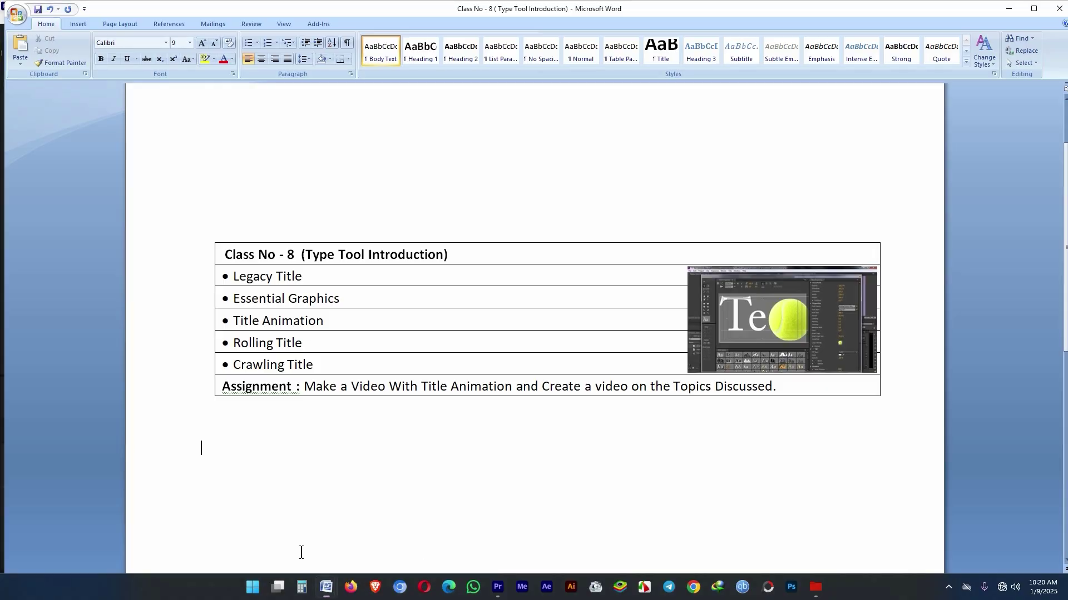
left_click_drag(308, 342, 261, 341)
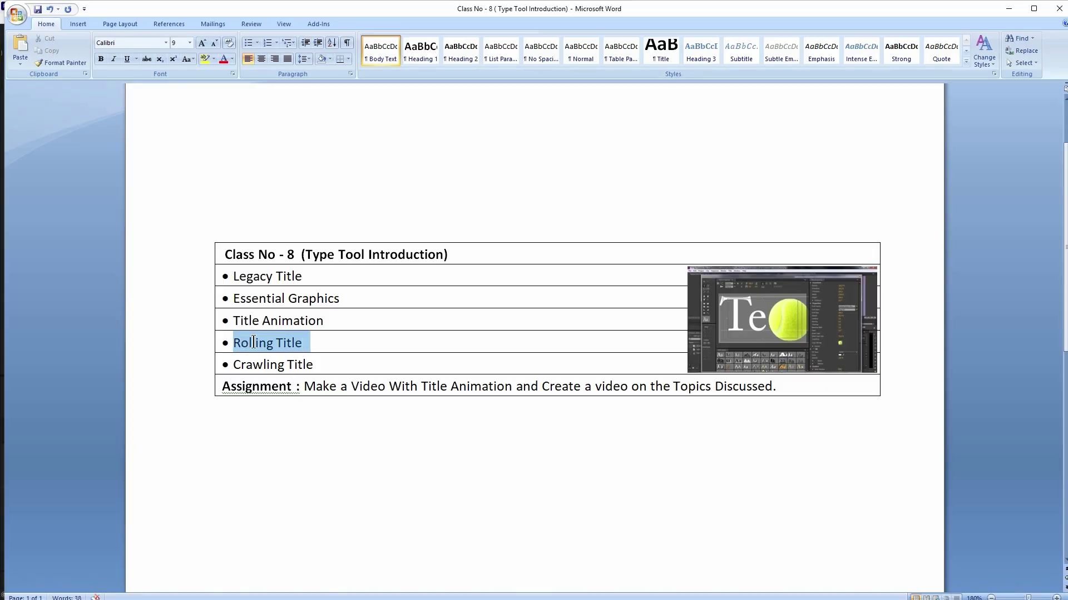
left_click_drag(316, 365, 263, 367)
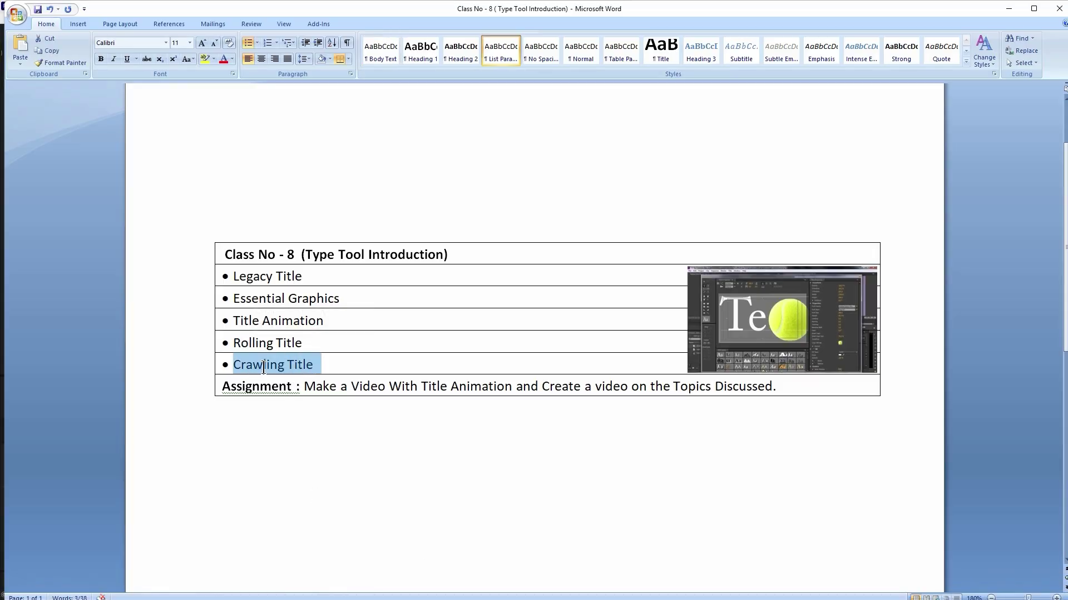
left_click(272, 429)
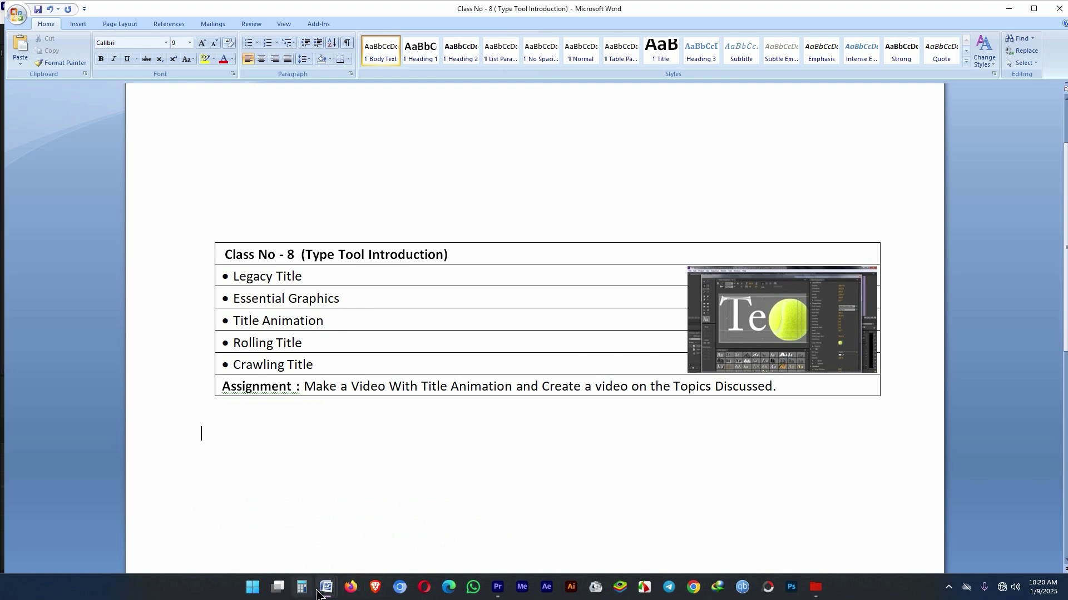
Step: In the Word document Class No 77, copy the Twinkle, Twinkle, Little Star poem from its title through "Till the sun is in the sky."
left_click(499, 588)
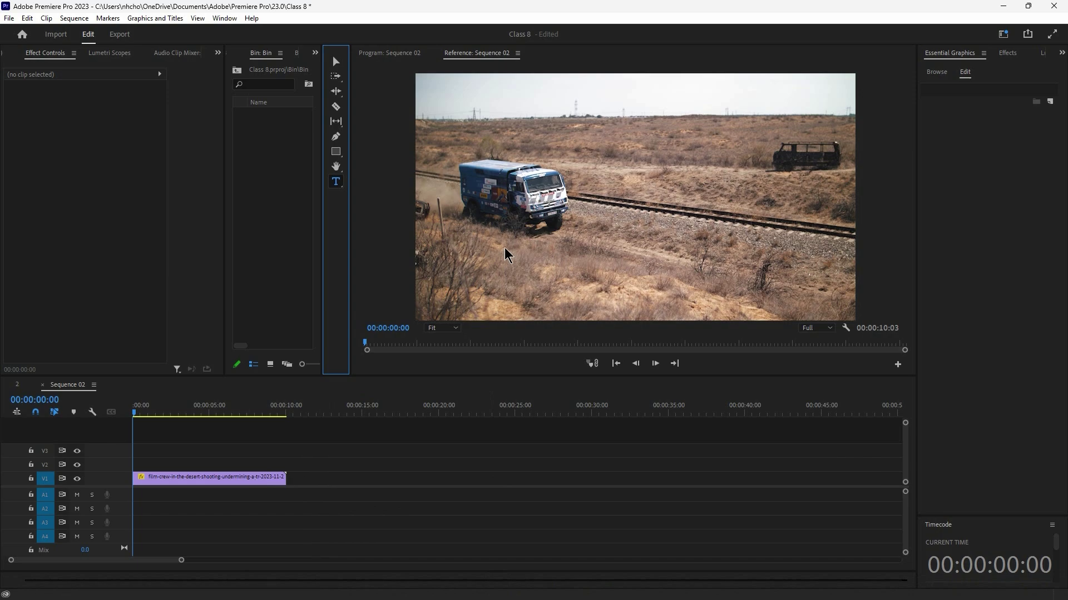
left_click(554, 588)
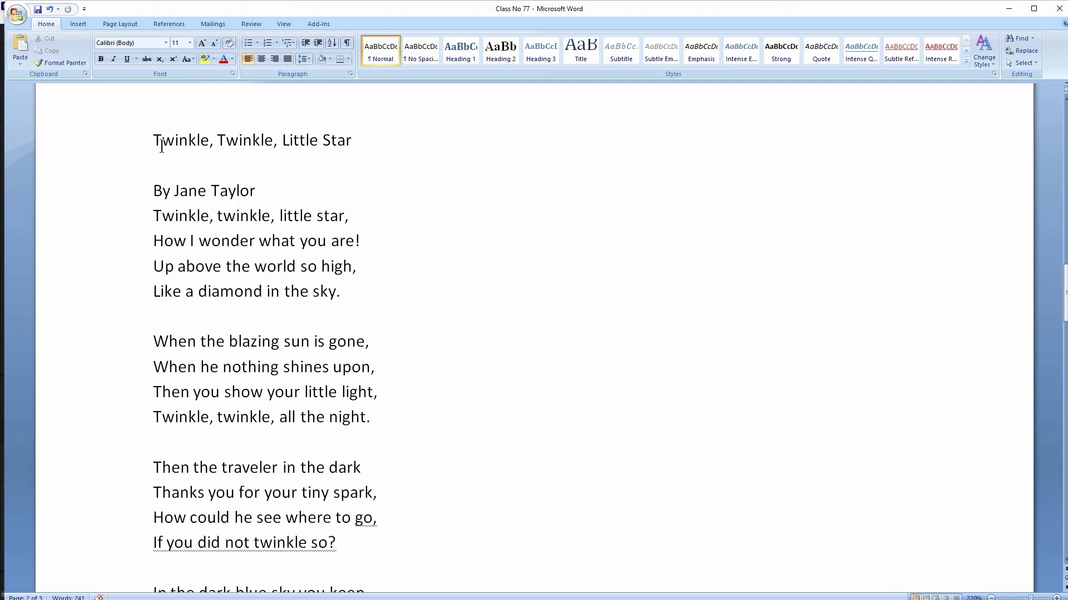
left_click_drag(155, 140, 365, 495)
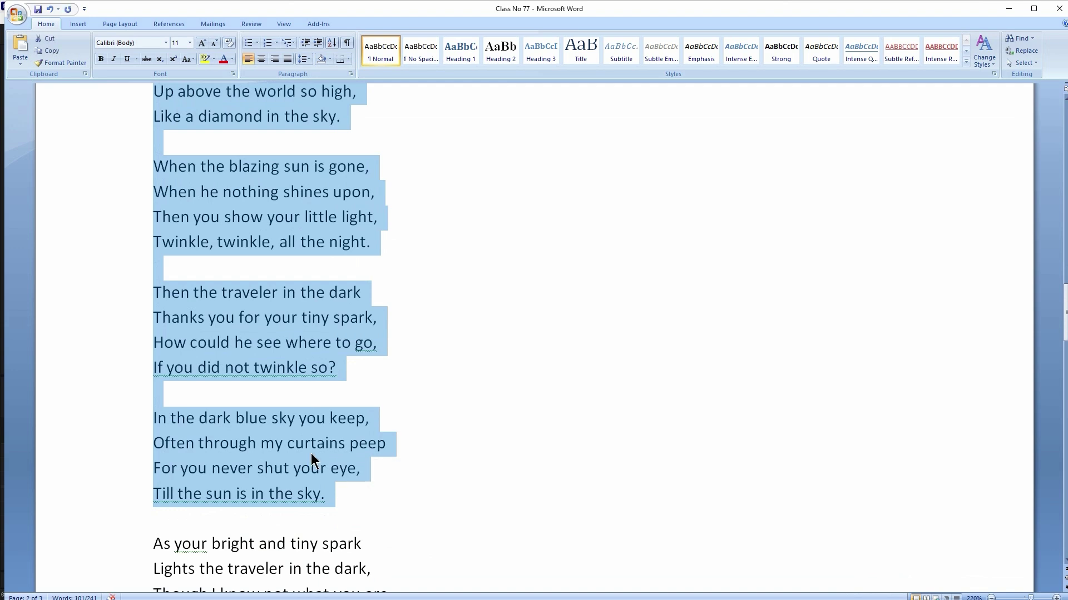
scroll(311, 445, "up", 2)
right_click(307, 351)
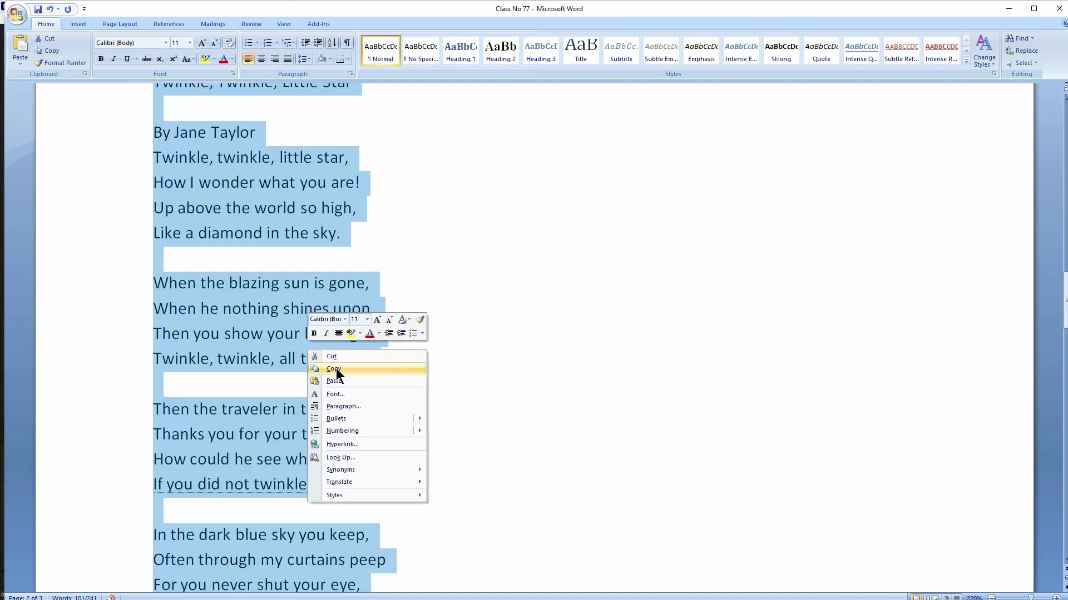
left_click(336, 370)
Step: Switch to Premiere Pro and paste the copied poem as a new title over the truck clip in Sequence 02
mouse_move(313, 591)
left_click(485, 588)
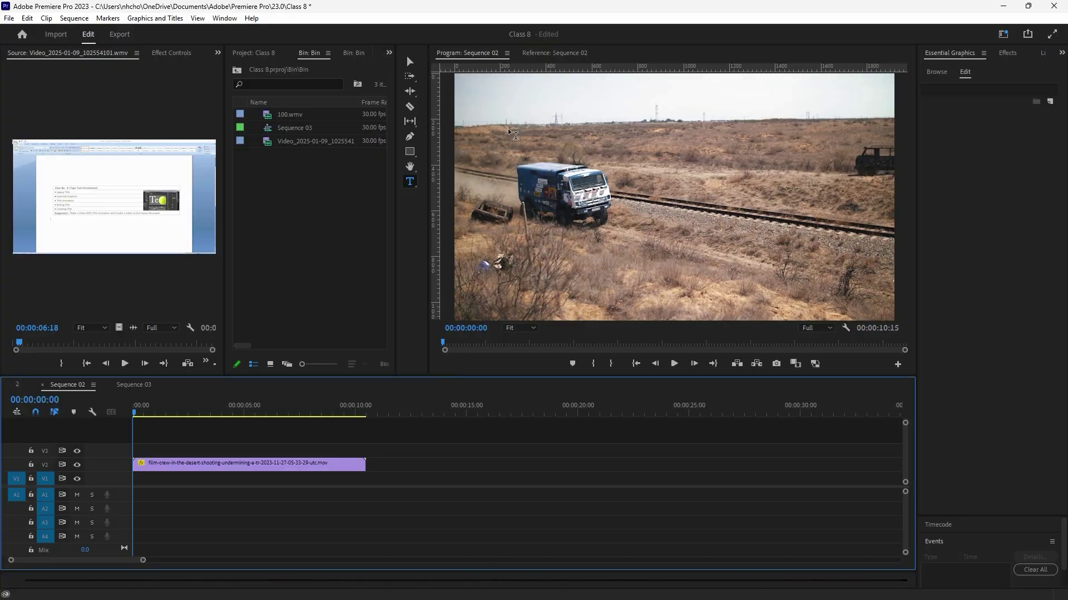
left_click(533, 138)
key("ctrl+v")
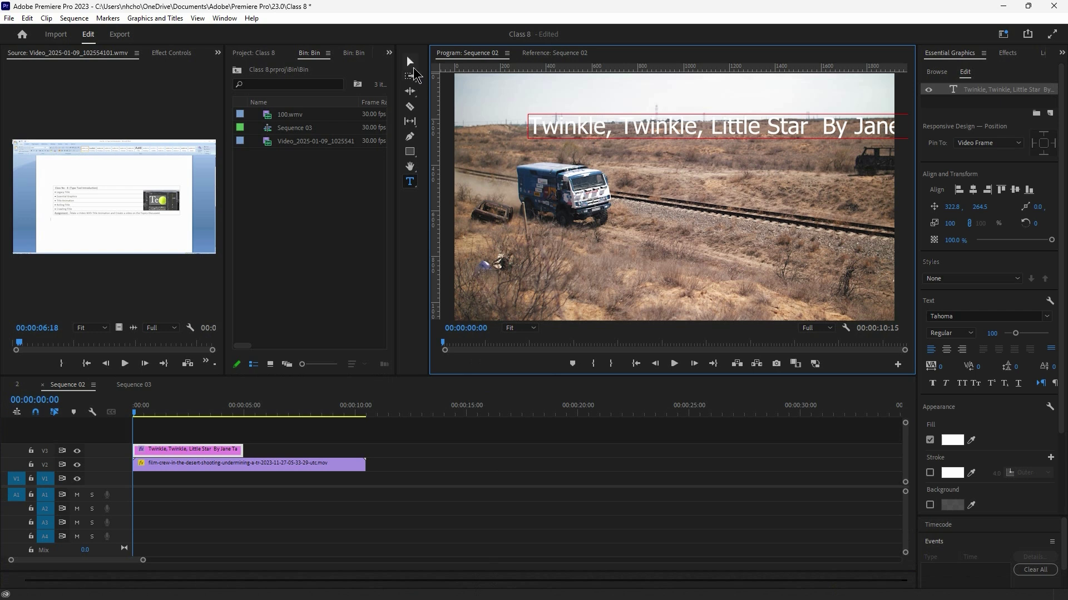
Step: Move the poem title to about 153, 327.5 and reduce its font size to 66
left_click(409, 62)
left_click(736, 143)
left_click_drag(736, 144, 714, 146)
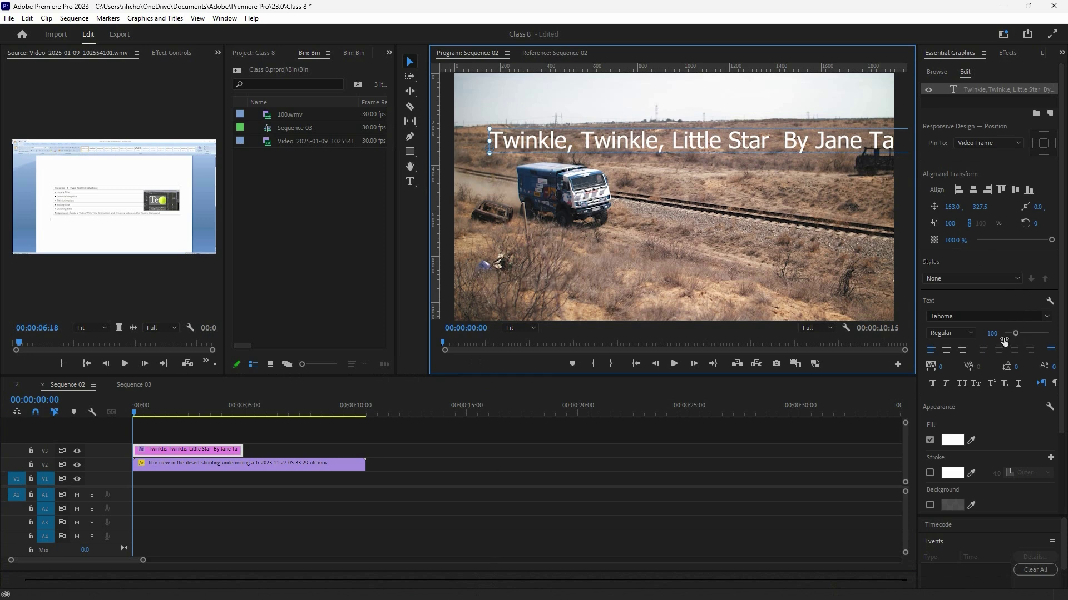
left_click_drag(995, 335, 977, 335)
Step: Put the poem's heading and author credit on separate lines and leave a blank line before the first verse
double_click(696, 148)
left_click(681, 145)
key("BackSpace")
key("Return")
left_click(591, 162)
key("Return")
key("Return")
Step: Break the first verse into its four lines and leave a blank line before "When the blazing sun is gone"
left_click(672, 199)
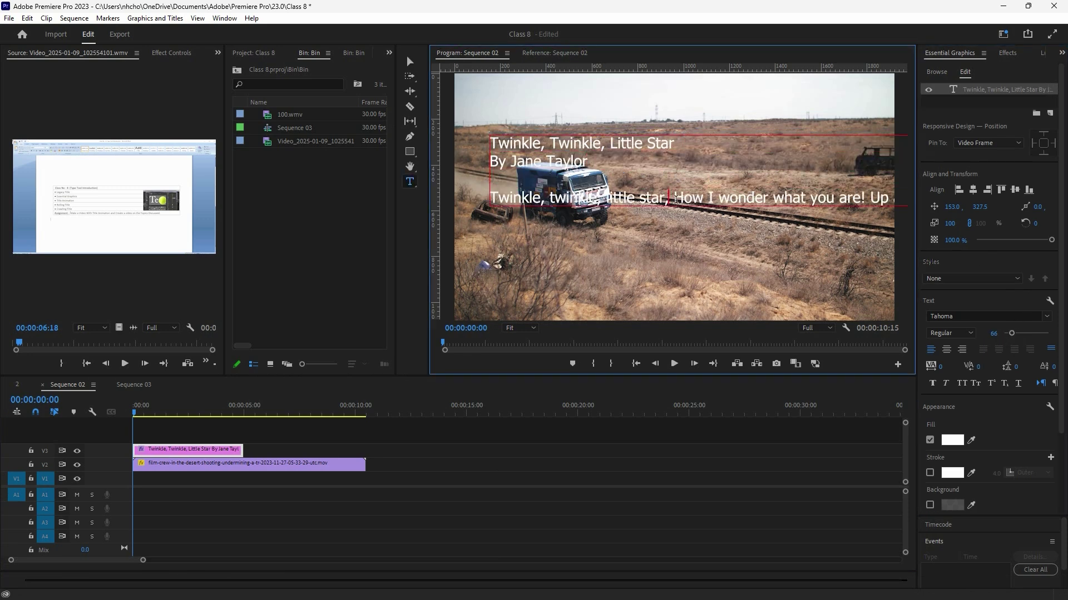
key("Return")
left_click(684, 216)
key("Return")
left_click(683, 234)
key("Return")
left_click(668, 252)
key("Return")
key("Return")
Step: Reduce the poem's font size to 50 and move the text up to about 158, 242.5
left_click(410, 61)
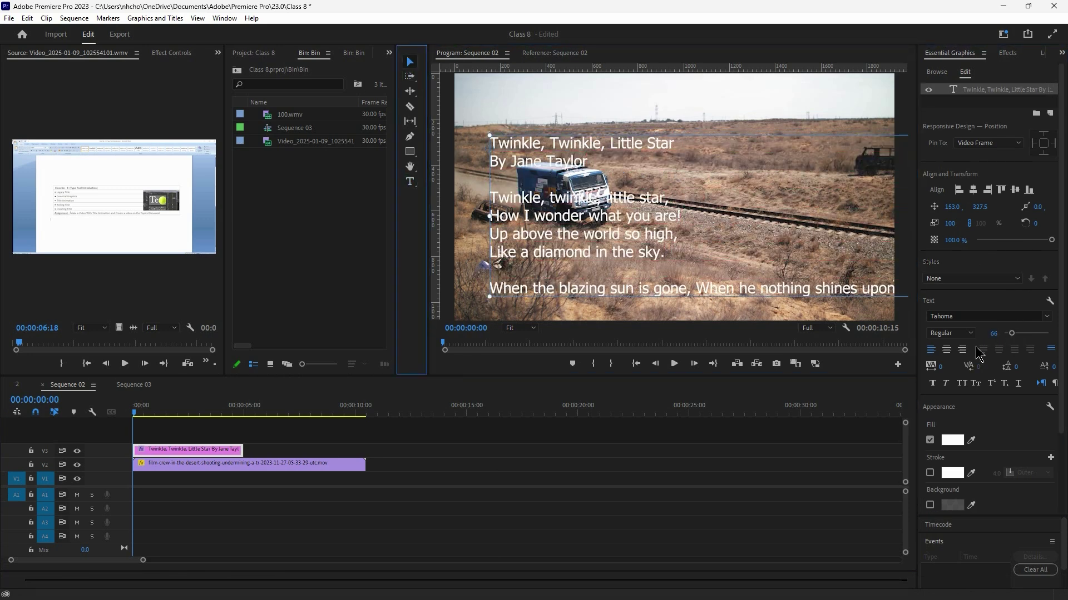
left_click_drag(993, 334, 984, 334)
left_click_drag(704, 245, 705, 225)
Step: Break the second verse into its four lines and leave a blank line before "Then the traveler in the dark"
left_click(410, 182)
left_click(645, 236)
key("Return")
left_click(647, 249)
key("Return")
left_click(649, 262)
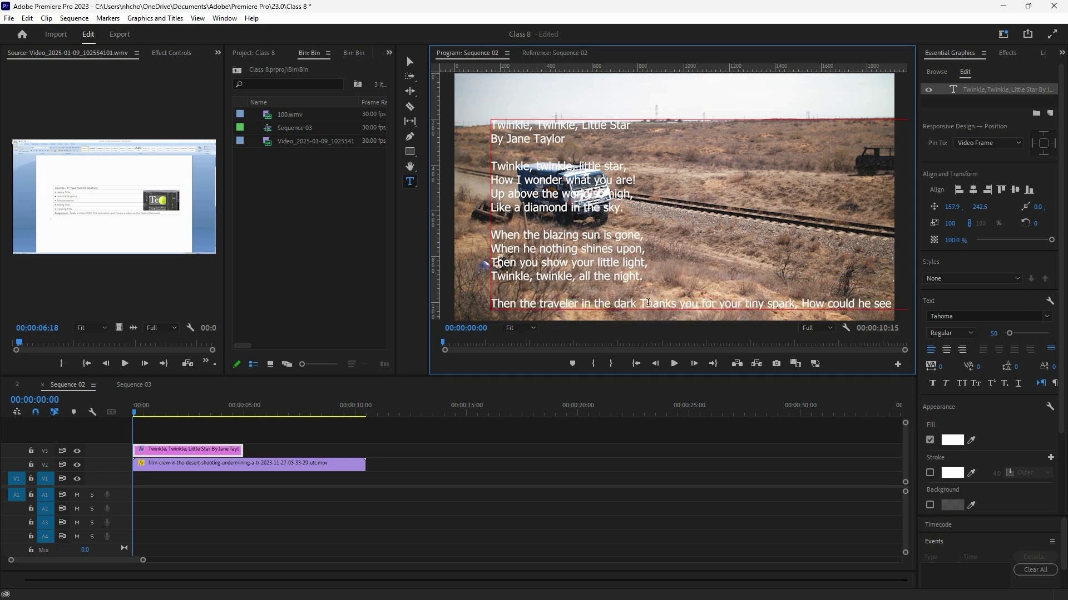
Step: Break the third verse into its four lines, moving the poem up in the frame to reach its remaining text
left_click(648, 303)
key("Return")
left_click_drag(648, 304, 653, 229)
left_click(656, 256)
key("Return")
left_click(627, 270)
key("Return")
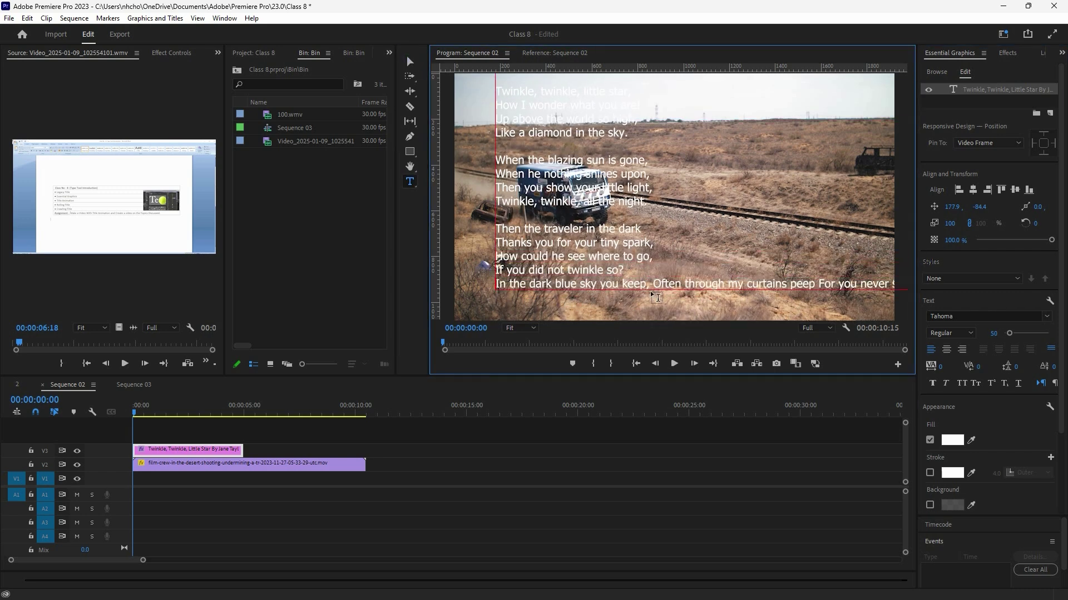
Step: Break the fourth verse, starting "In the dark blue sky you keep", into its four lines, moving the poem further up in the frame
left_click(649, 285)
key("Return")
left_click_drag(652, 301, 653, 224)
left_click(655, 234)
key("Return")
left_click(639, 247)
key("Return")
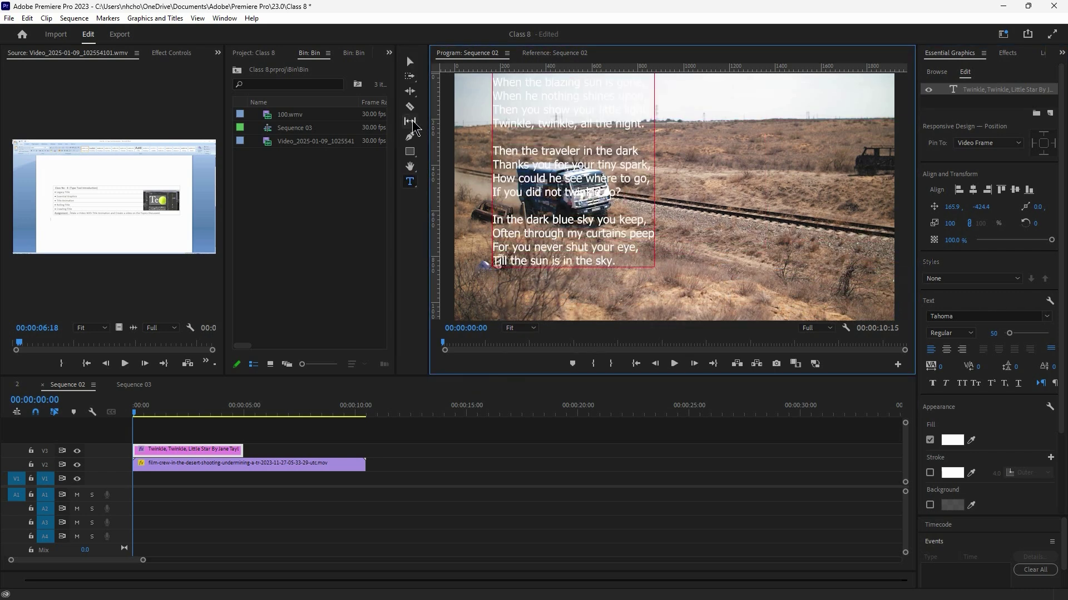
Step: Move the poem back down into the frame at about 627, 279 and colour its fill blue
left_click(410, 61)
left_click_drag(573, 185, 683, 271)
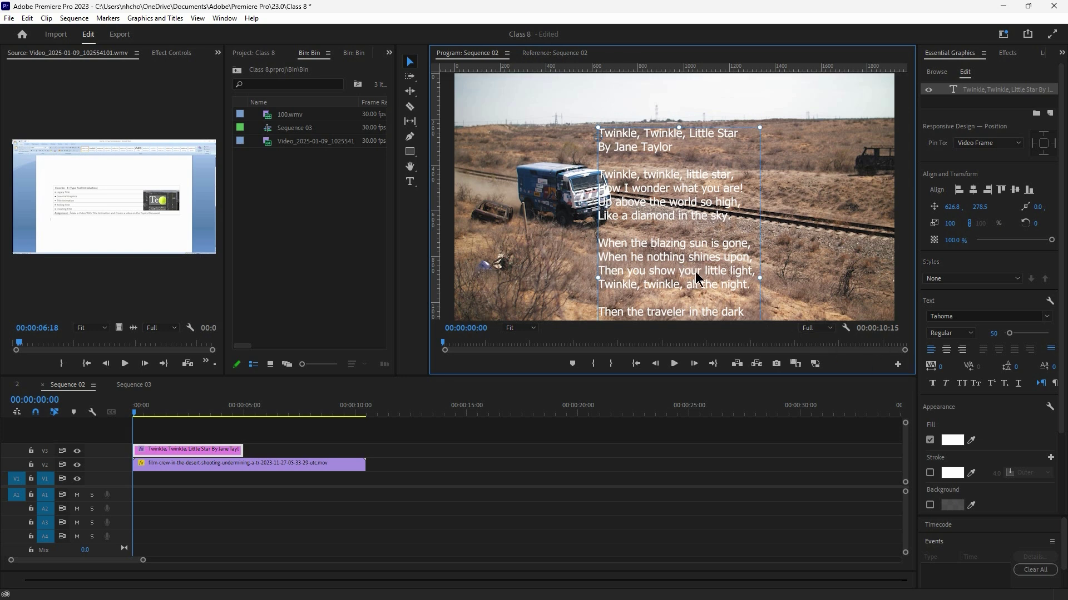
left_click(952, 440)
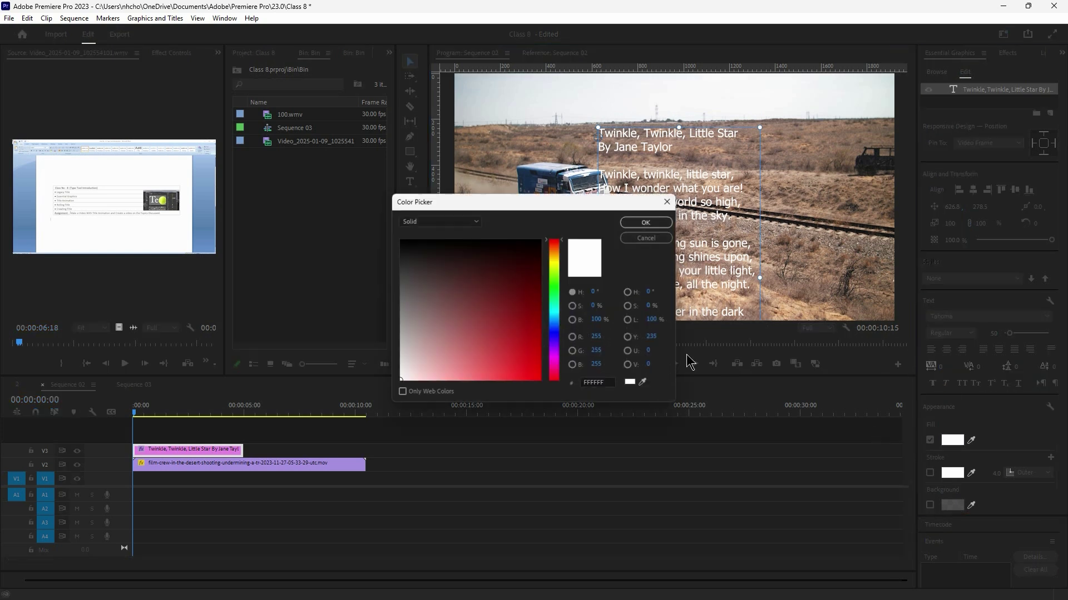
mouse_move(554, 311)
left_mouse_down()
mouse_move(555, 327)
mouse_move(524, 357)
mouse_move(527, 334)
mouse_move(527, 354)
left_mouse_up()
left_click(524, 353)
left_click(633, 224)
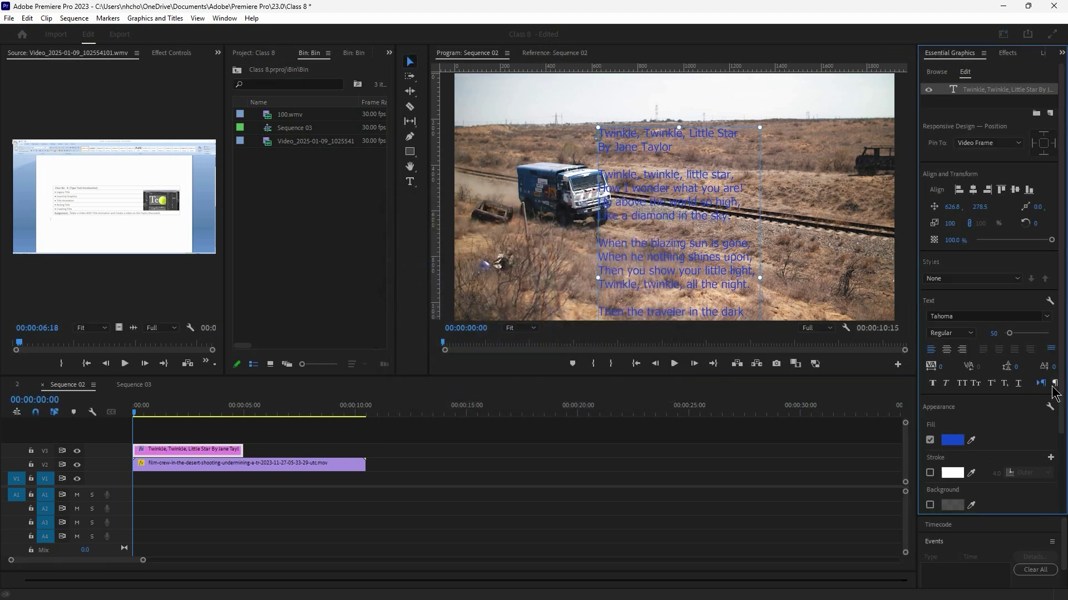
Step: Set the poem's font style to Tahoma Bold and change its fill to turquoise green
left_click(1046, 316)
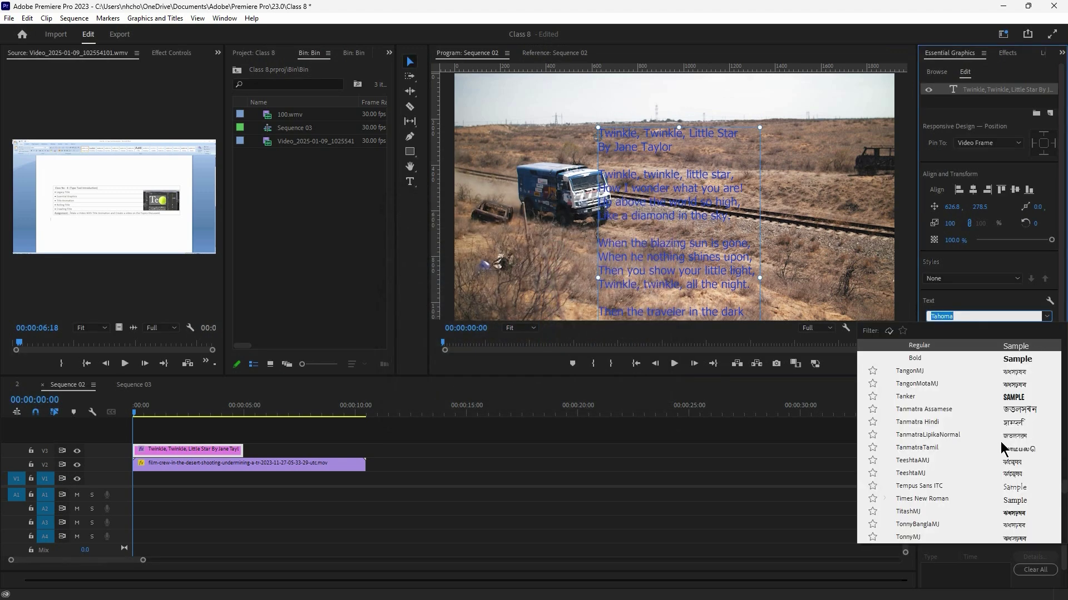
scroll(1011, 392, "up", 1)
scroll(1011, 400, "down", 1)
key("Escape")
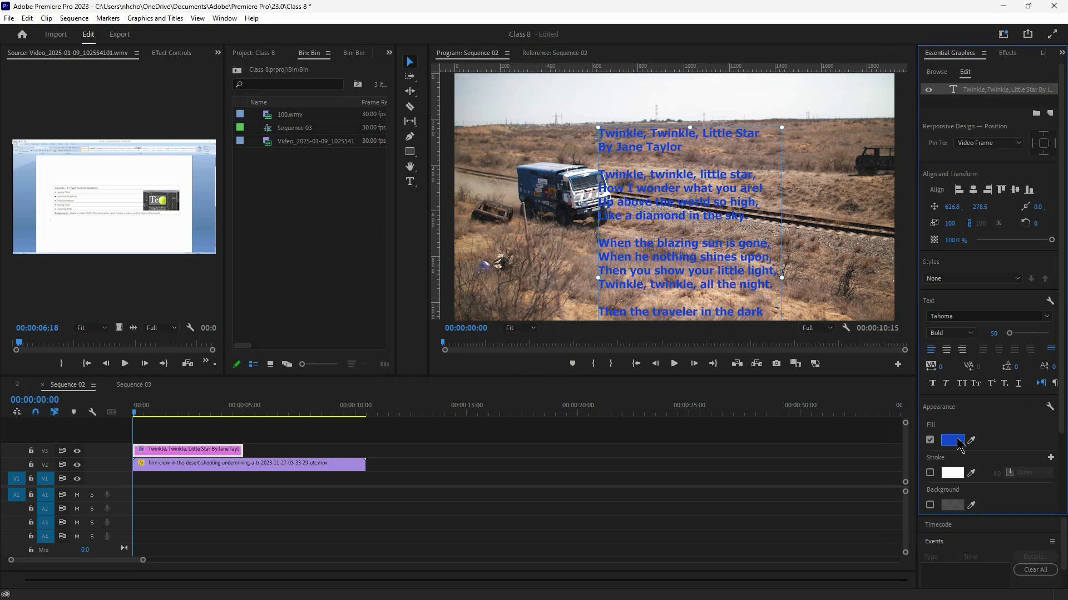
left_click(952, 441)
mouse_move(555, 290)
left_mouse_down()
mouse_move(556, 266)
mouse_move(553, 351)
mouse_move(555, 246)
mouse_move(554, 358)
mouse_move(552, 293)
mouse_move(550, 307)
left_mouse_up()
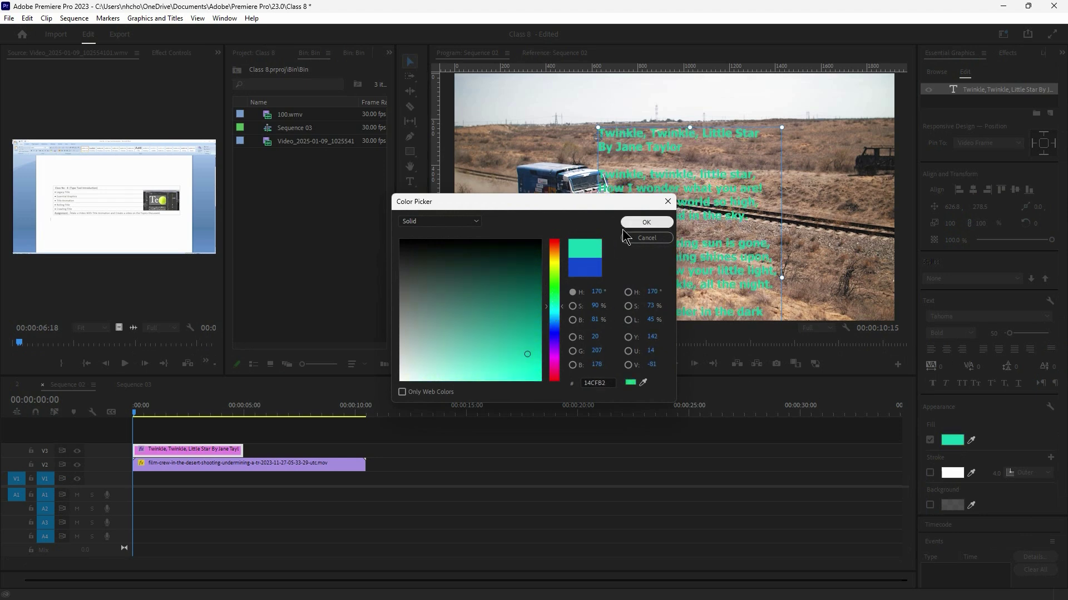
left_click(646, 223)
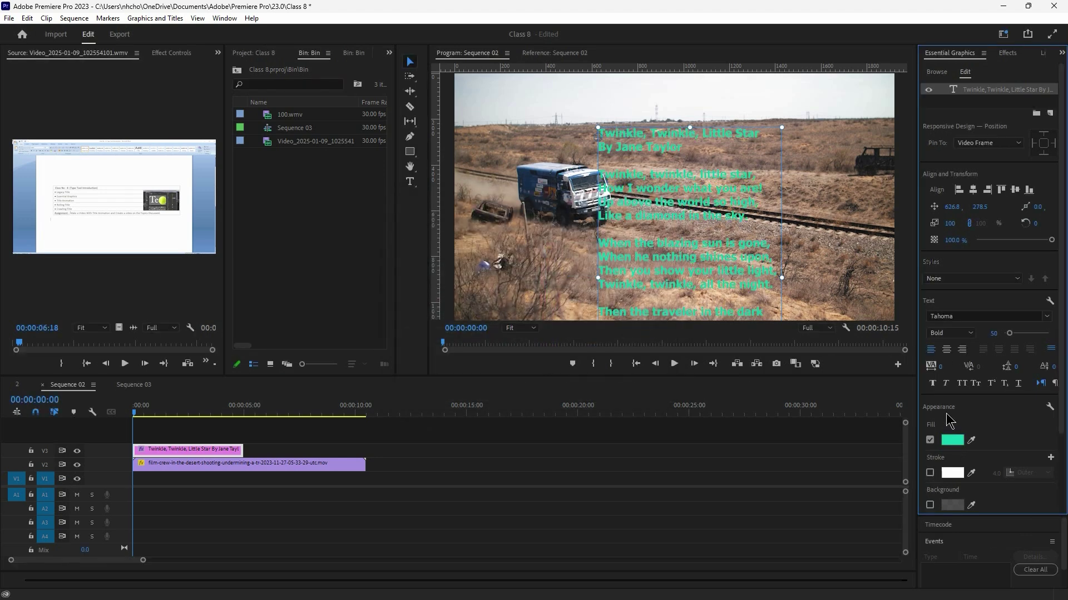
Step: Give the poem text a black outer stroke with a width of 4.0
left_click(930, 472)
left_click(952, 473)
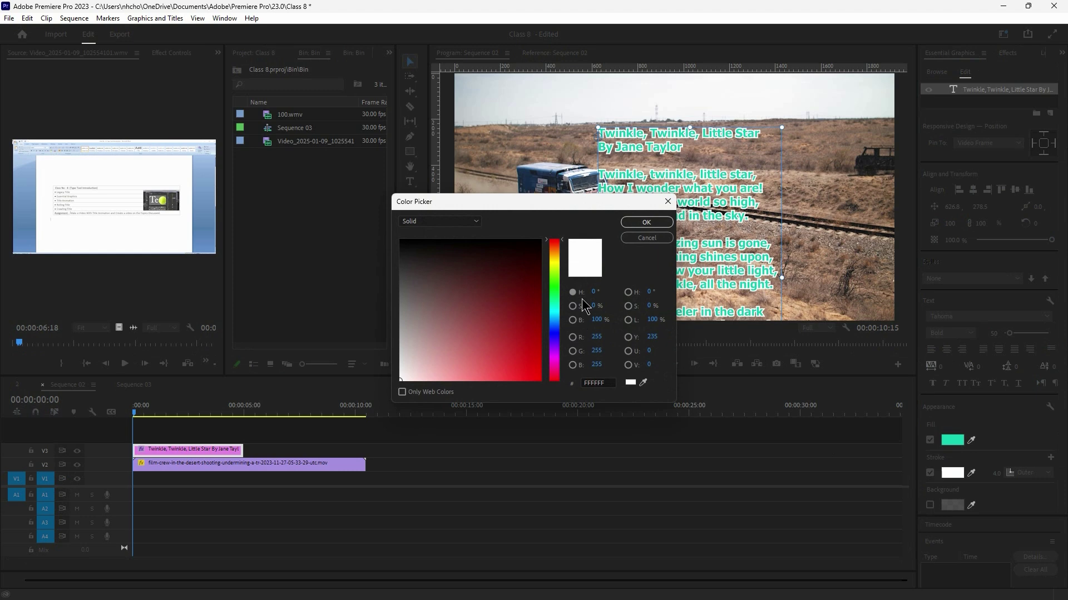
left_click_drag(499, 251, 503, 228)
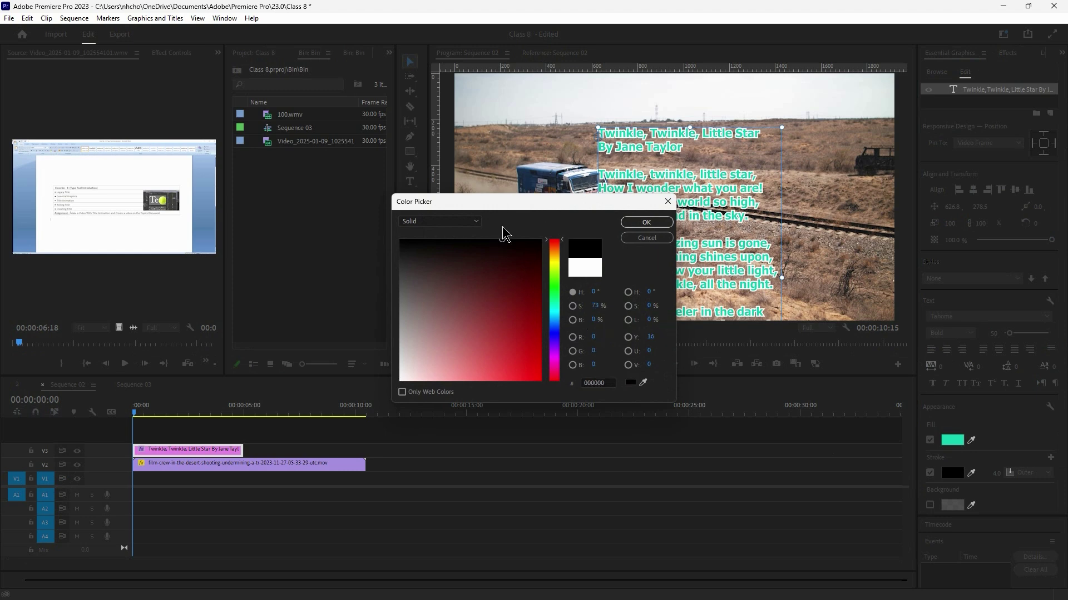
left_click(648, 222)
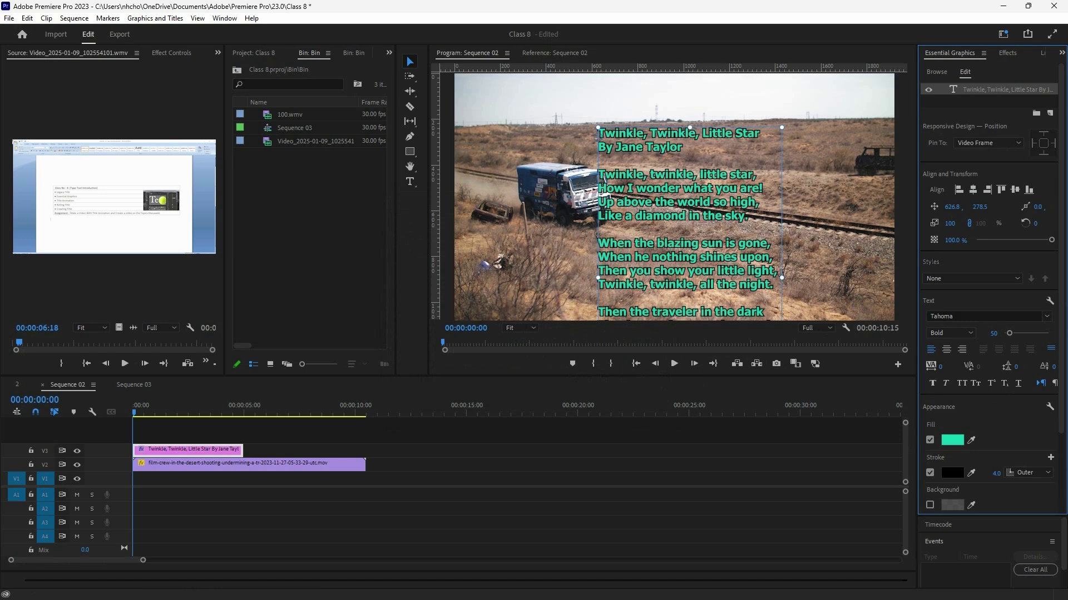
Step: Set the poem's leading to 38 and centre its lines and the text block horizontally and vertically in the frame
left_click_drag(1016, 367, 1035, 367)
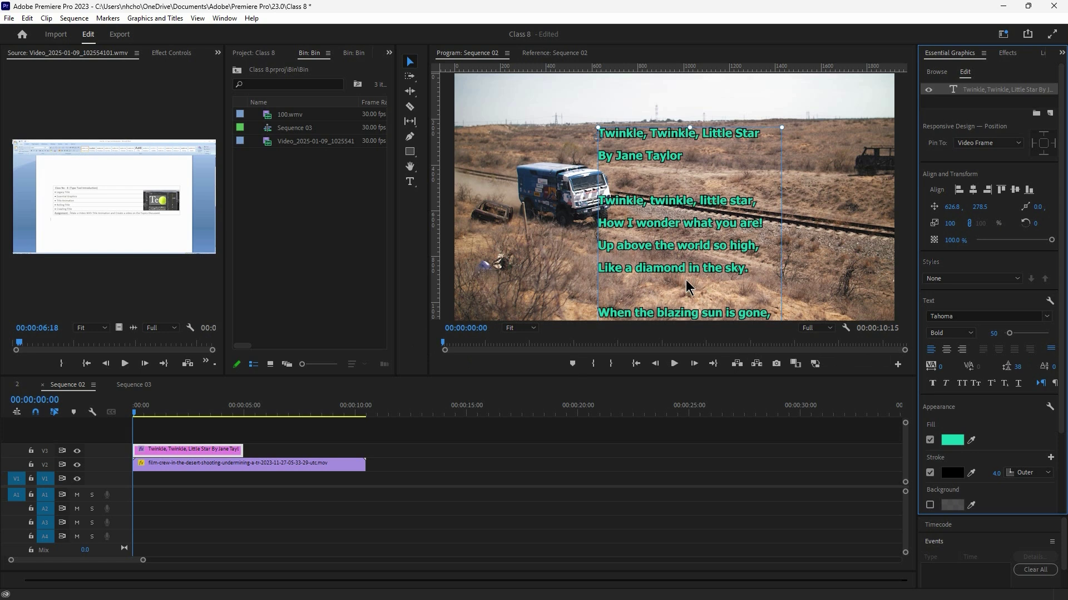
left_click(947, 350)
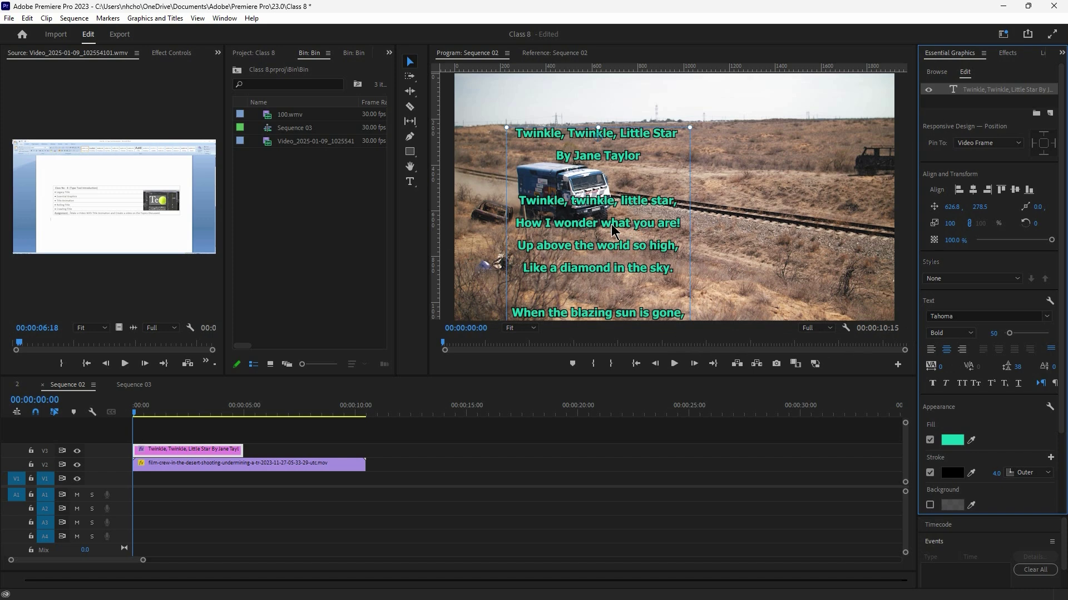
left_click(973, 190)
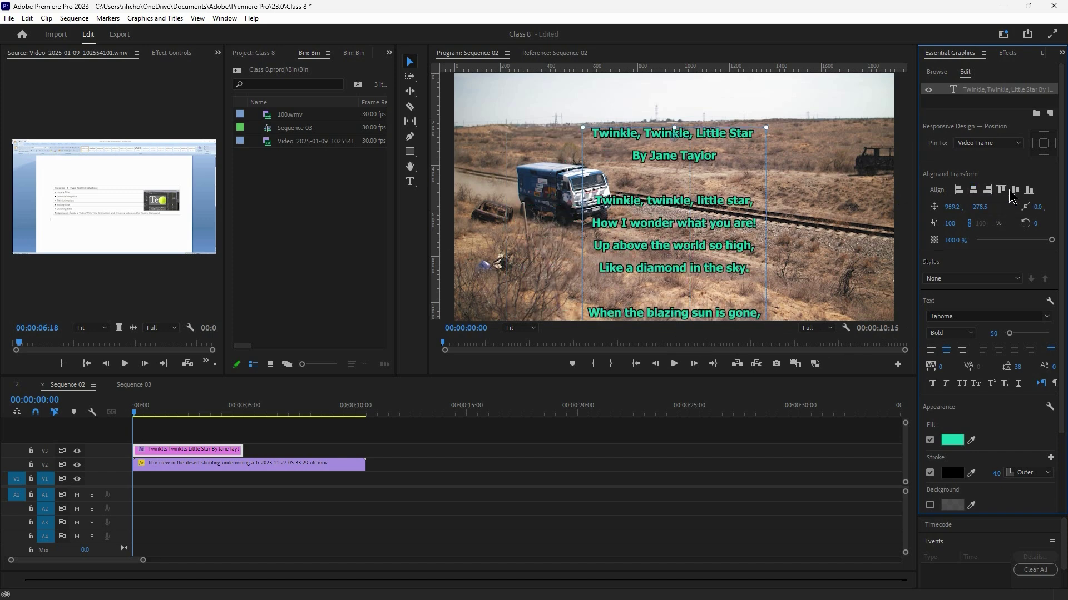
left_click(1014, 190)
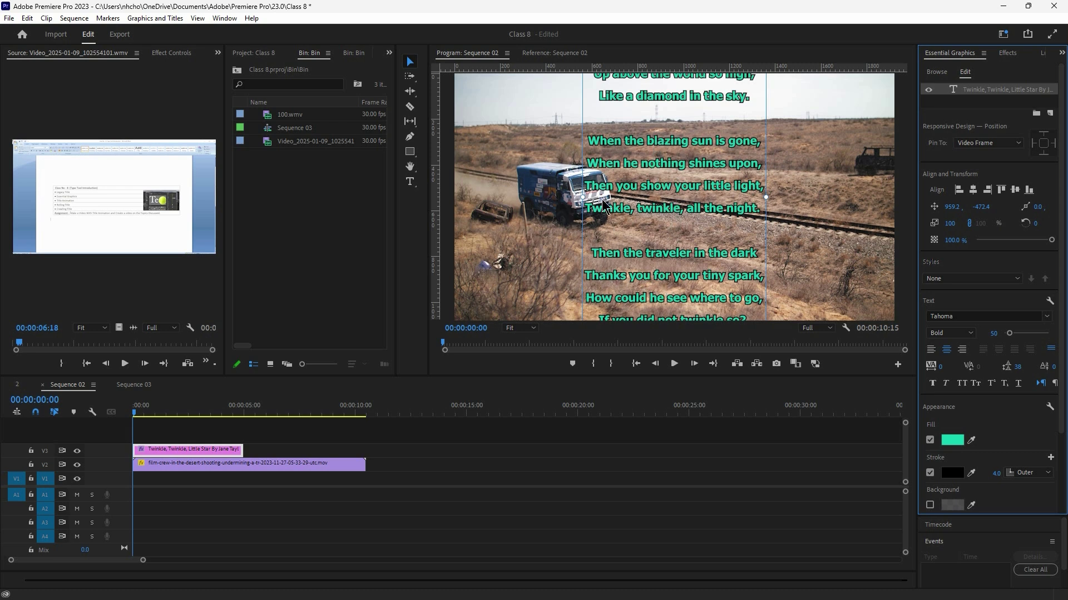
Step: Enable Roll for the poem graphic with offscreen start and end, and extend its clip to the end of the video clip
left_click(507, 215)
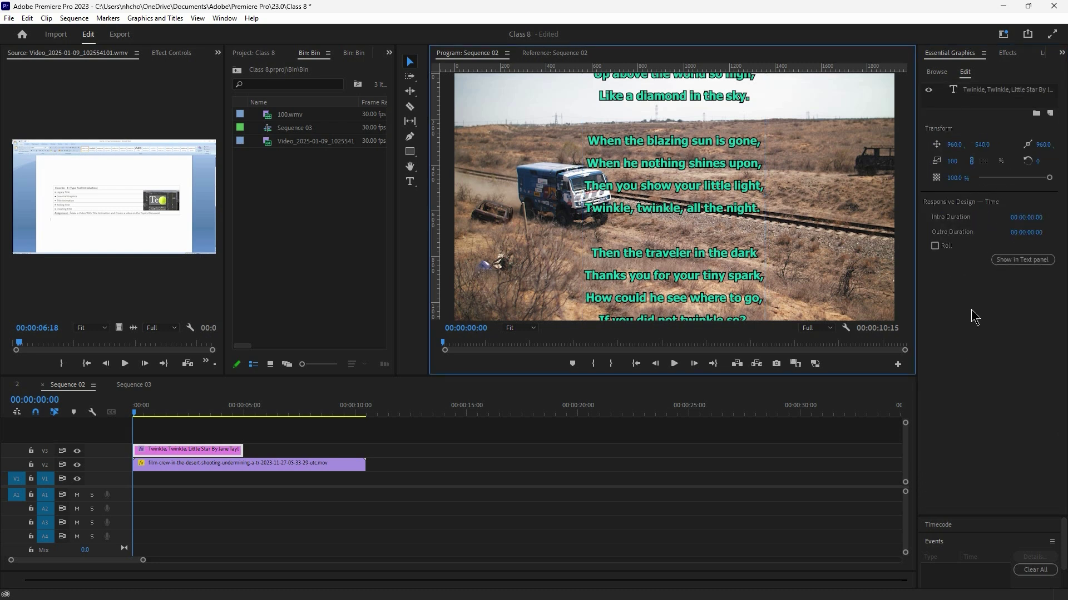
left_click(944, 250)
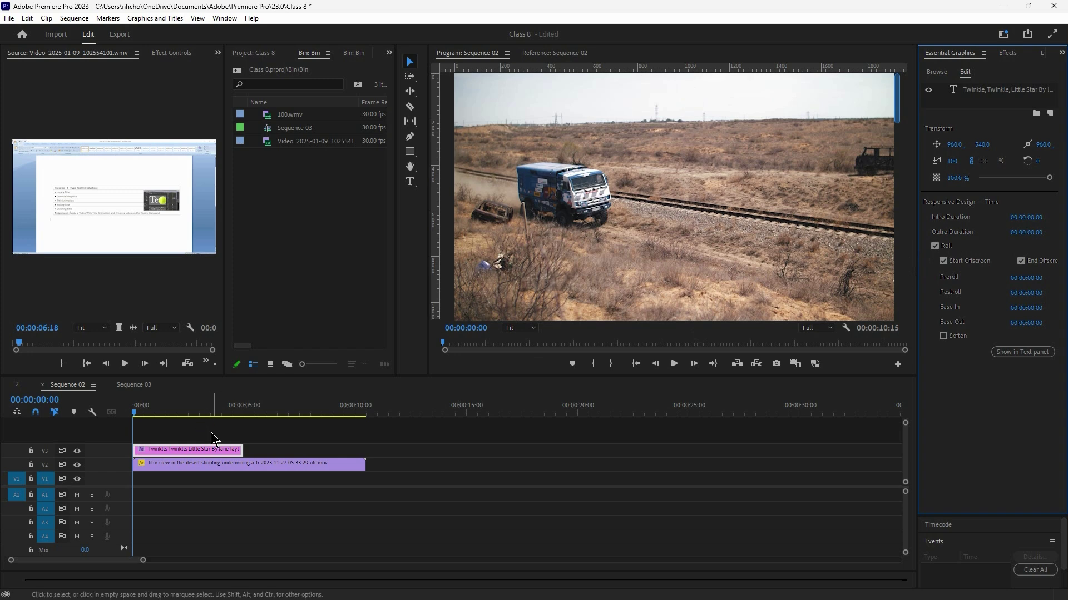
left_click_drag(243, 449, 364, 449)
key("space")
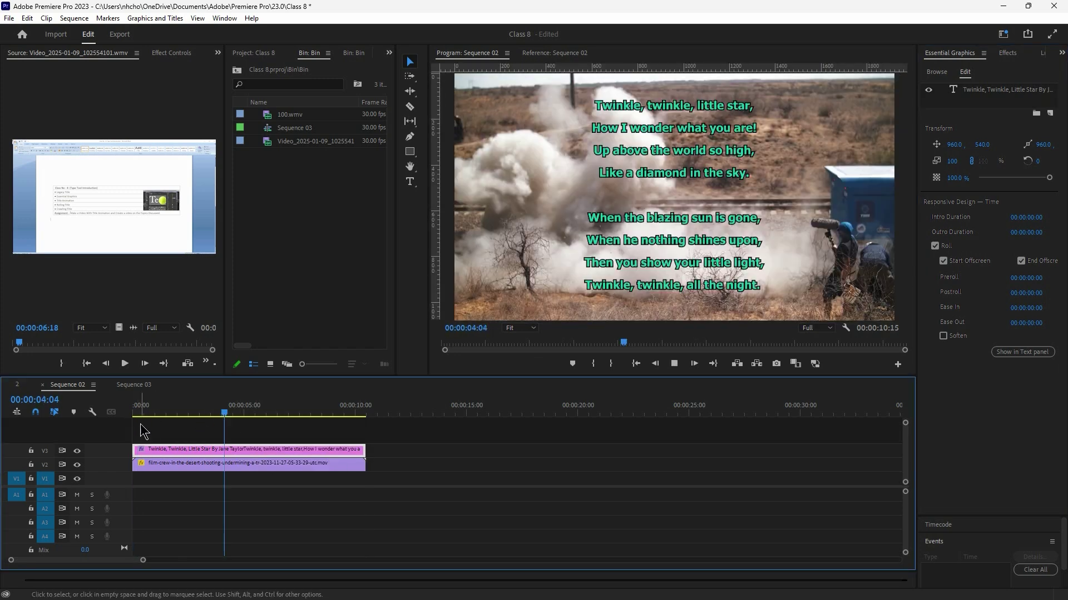
left_click(135, 412)
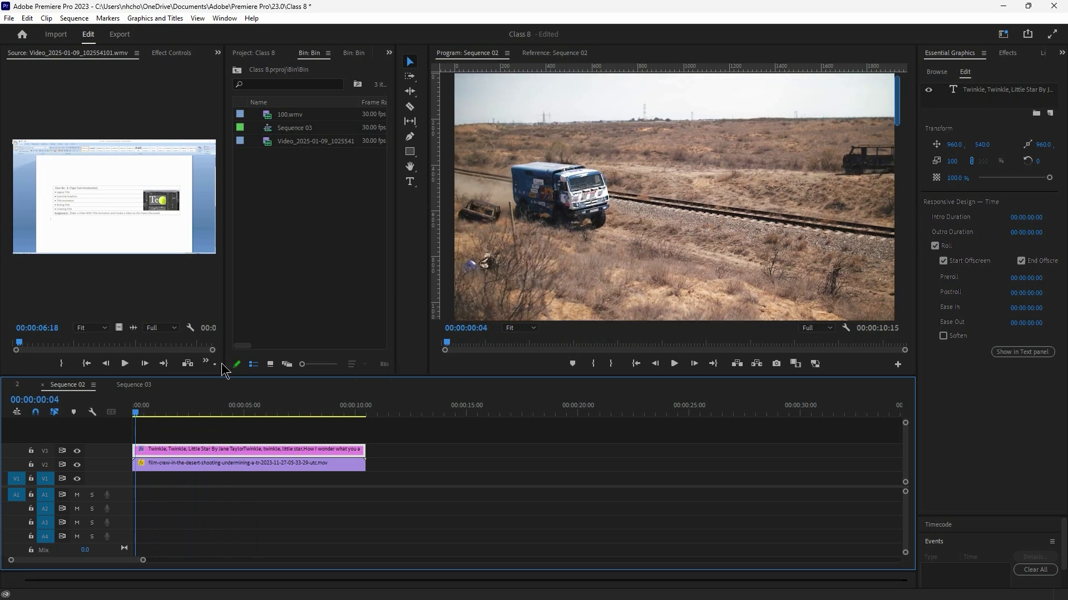
Step: Reduce the poem text's font size to 40 at a point where the rolling lines are visible
left_click(213, 412)
left_click(762, 281)
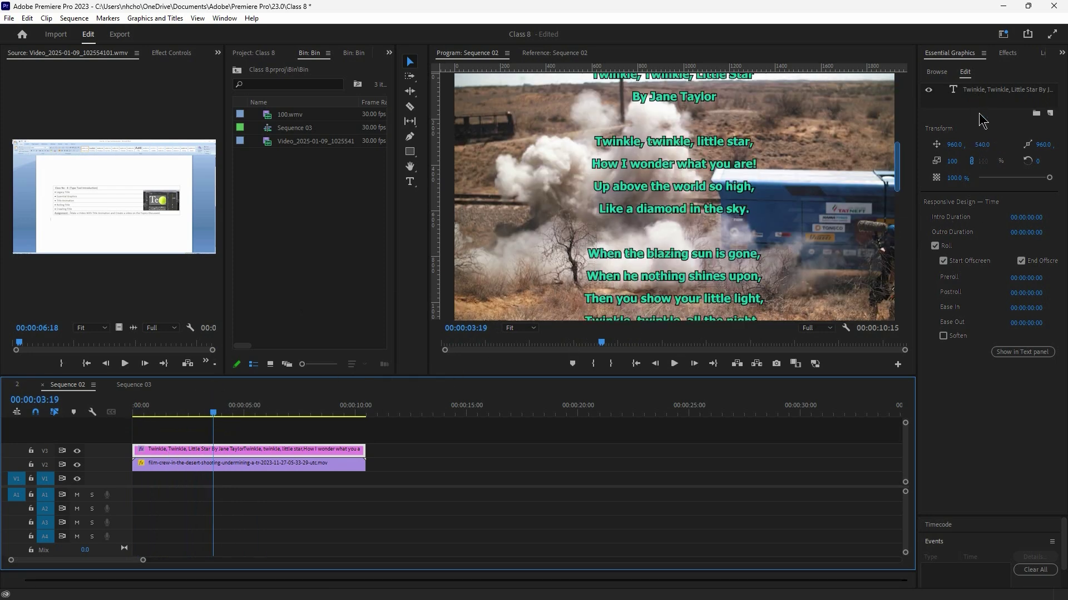
left_click(981, 92)
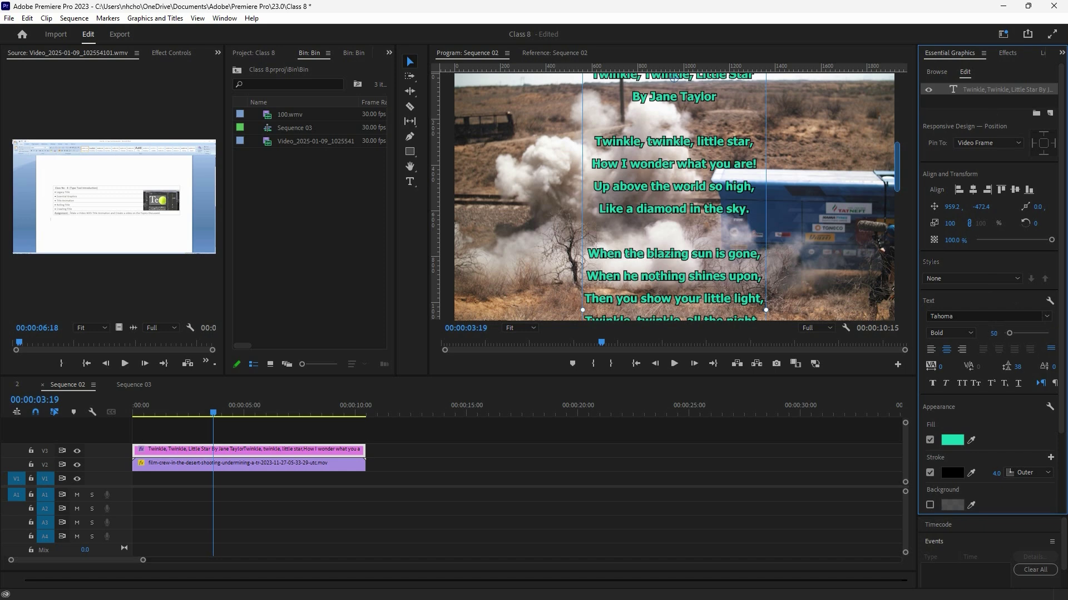
left_click_drag(993, 334, 988, 333)
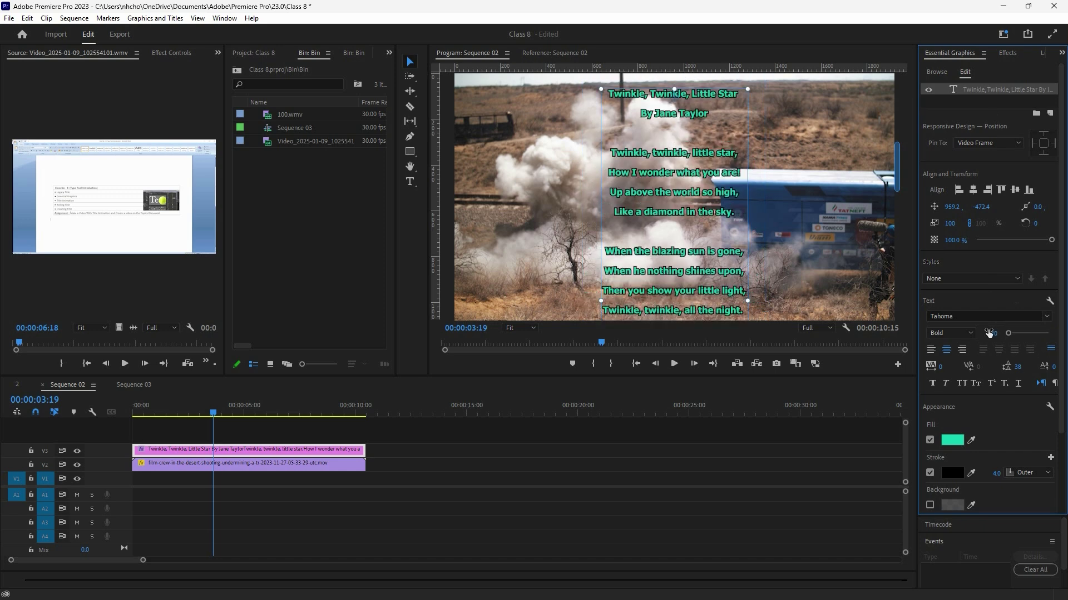
Step: Play the sequence from the start to check how the poem rolls over the video
left_click(131, 415)
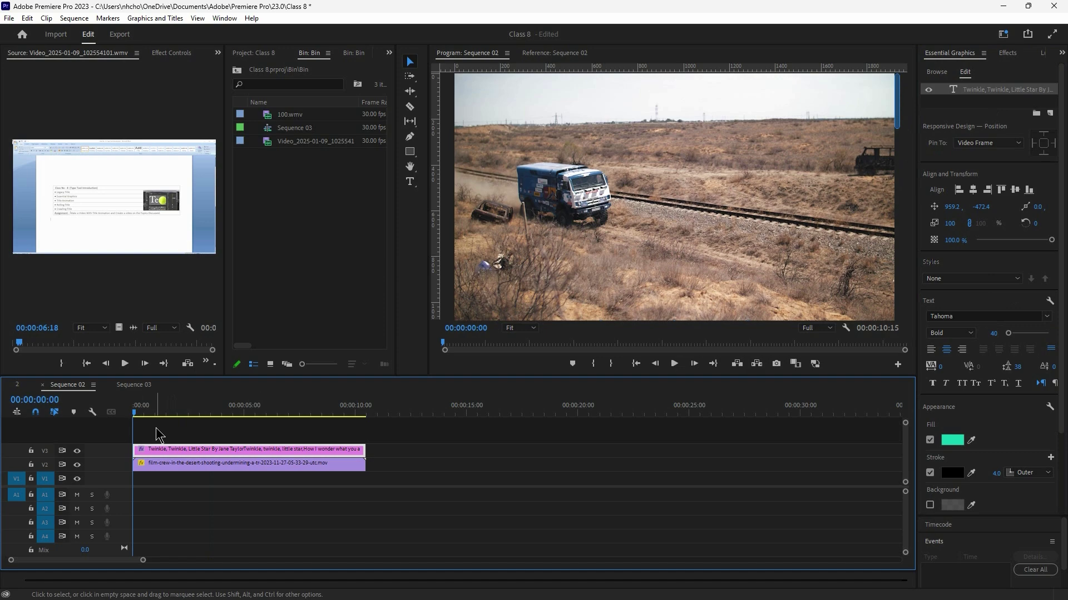
key("space")
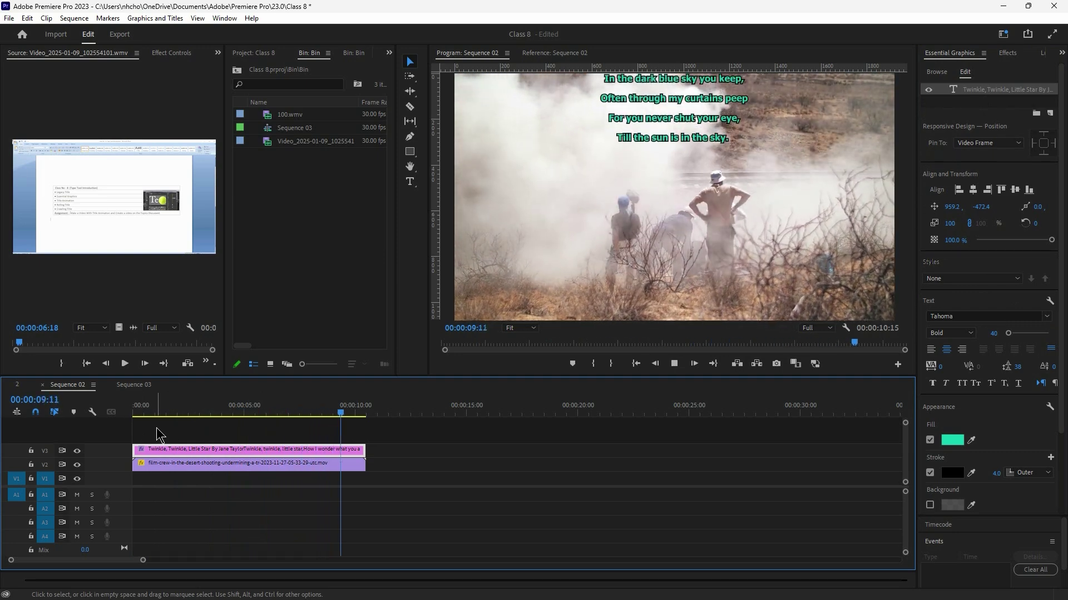
left_click_drag(138, 416, 113, 419)
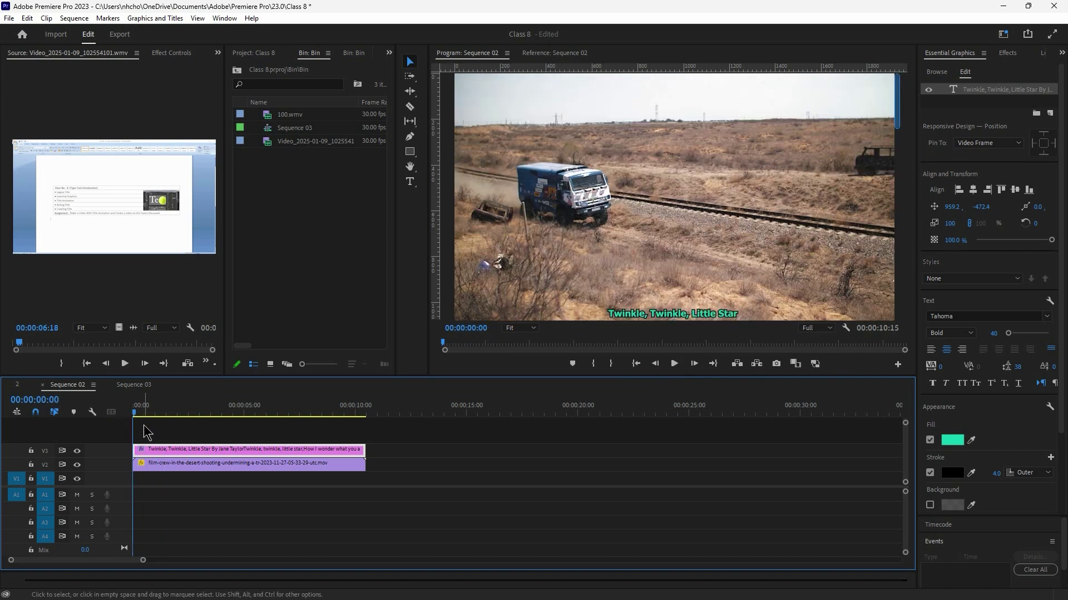
key("space")
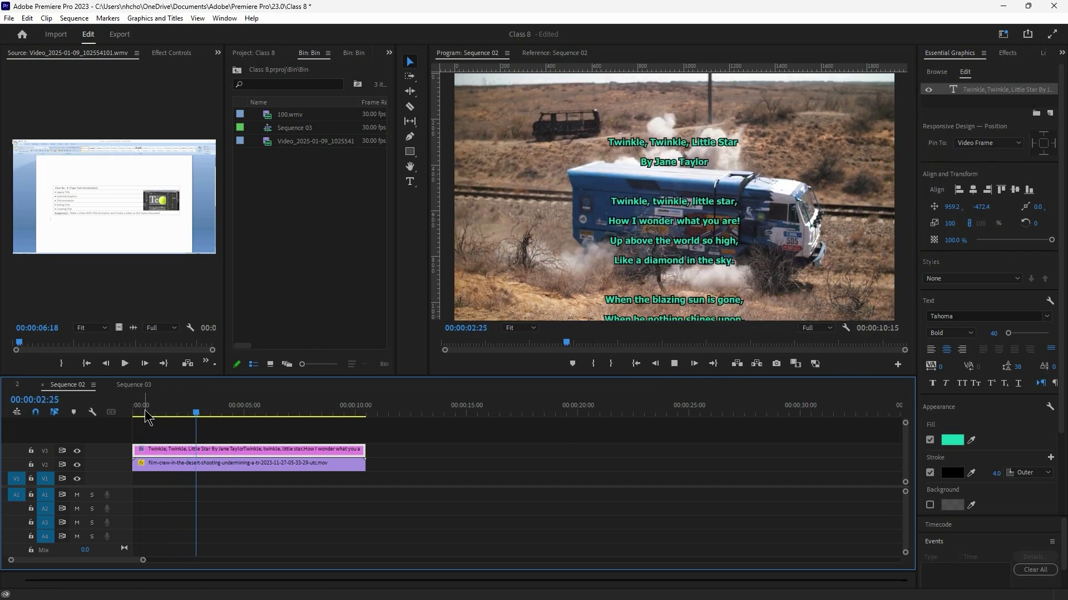
left_click_drag(145, 415, 128, 412)
key("space")
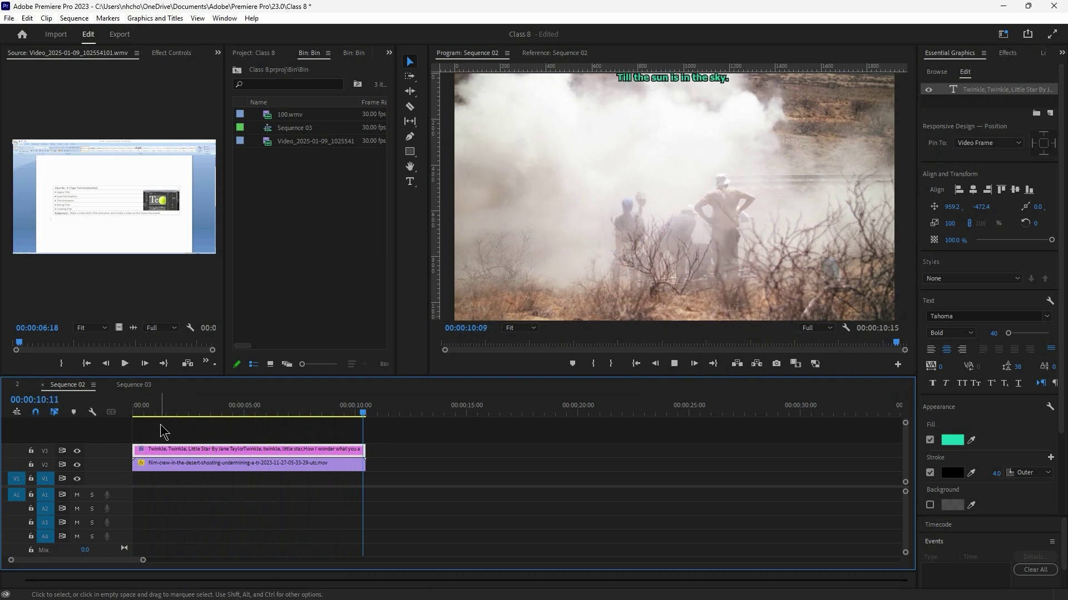
Step: Shorten the poem title clip to end at about 00:00:02:25 and preview the faster roll
left_click(269, 451)
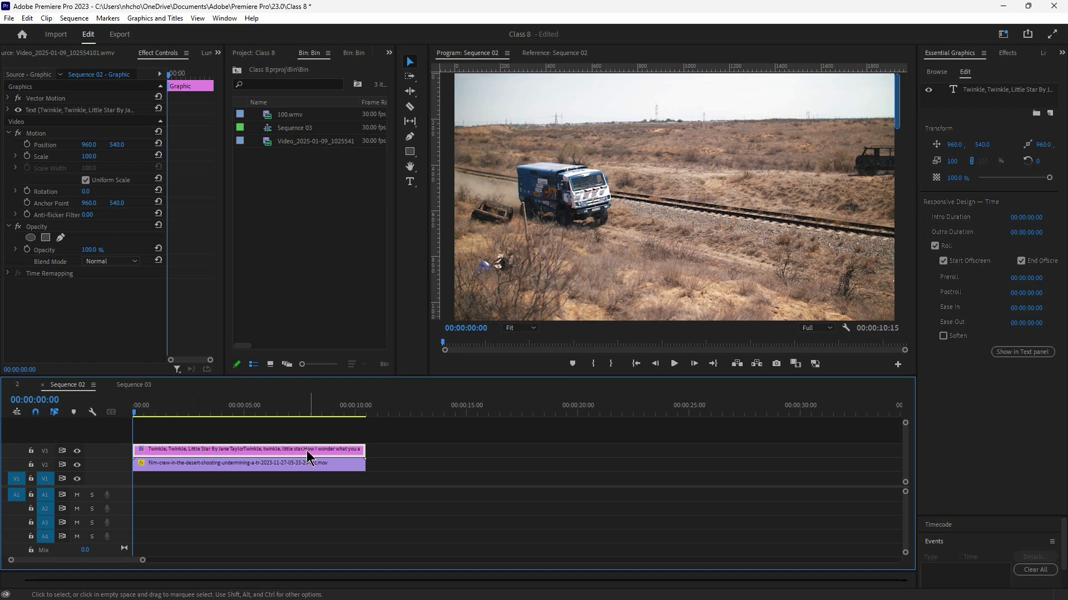
left_click_drag(363, 449, 191, 448)
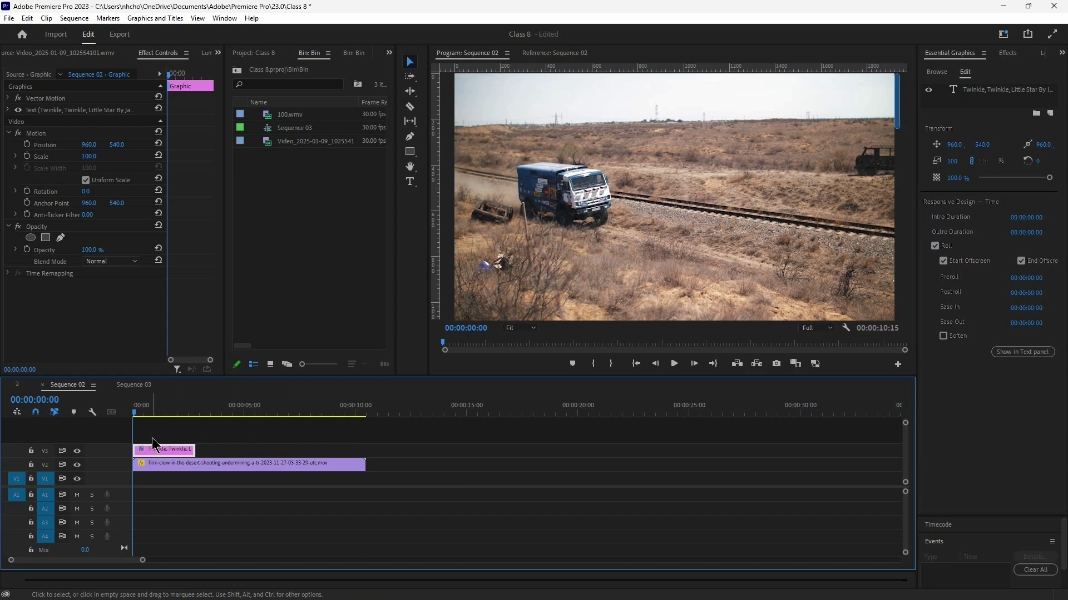
key("space")
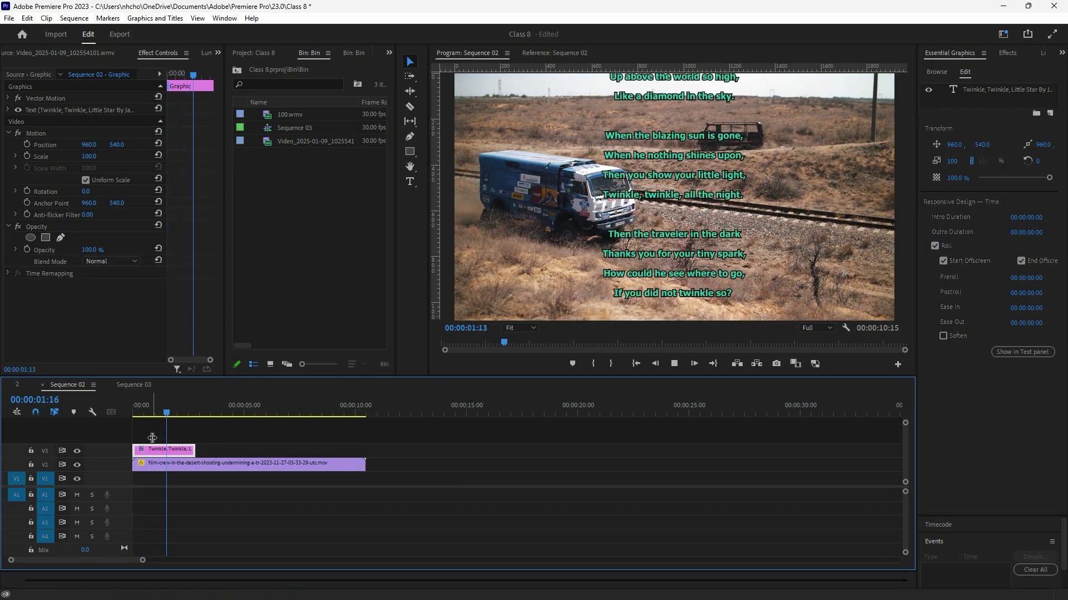
key("space")
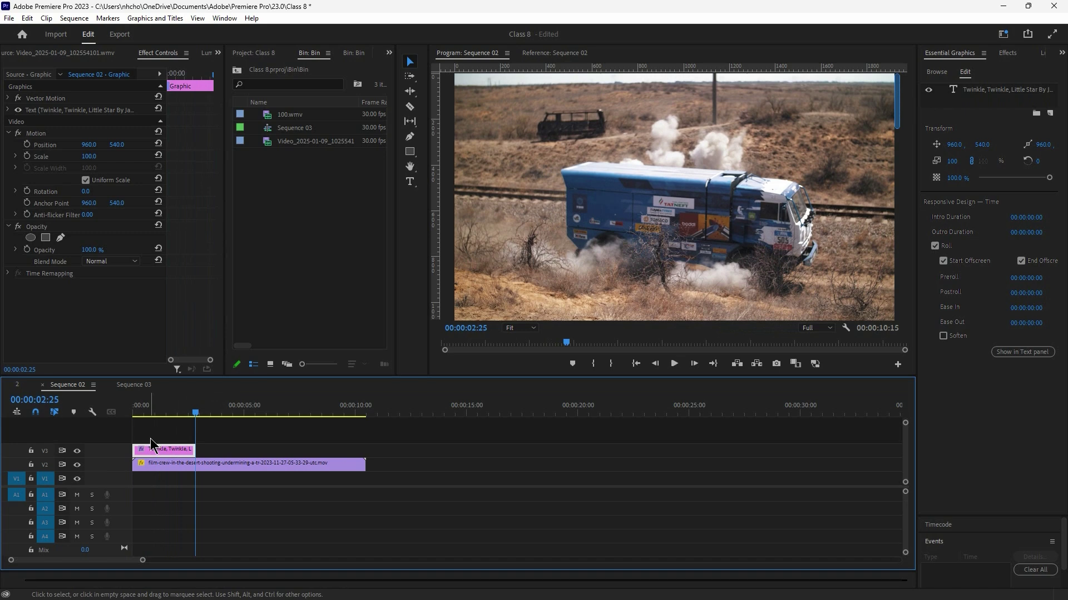
Step: Extend the poem title clip to about 00:00:12:25 and preview the slower roll from the start
left_click_drag(192, 449, 417, 449)
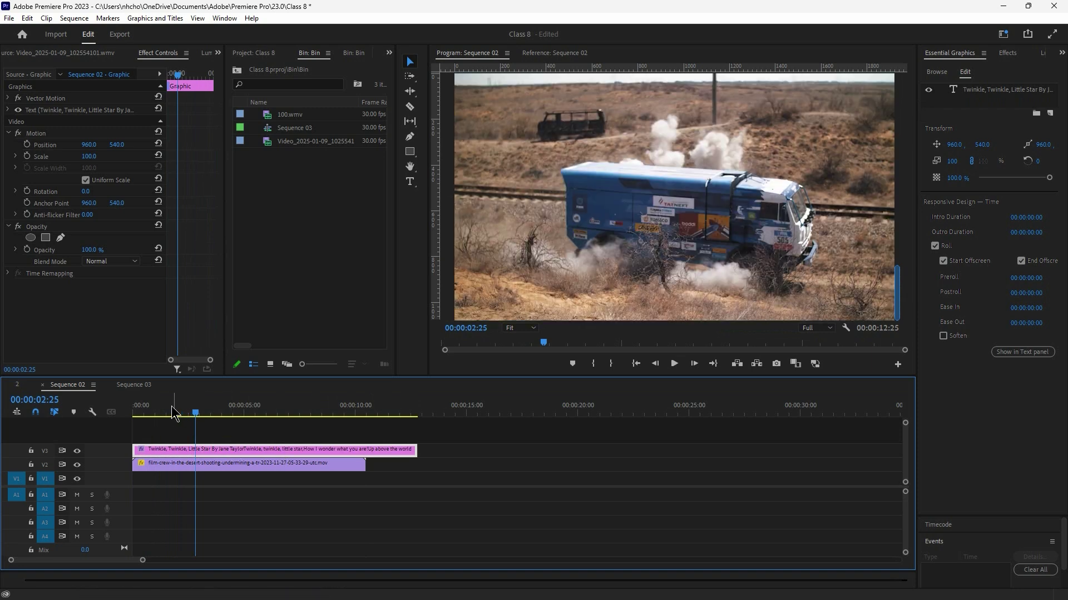
key("Home")
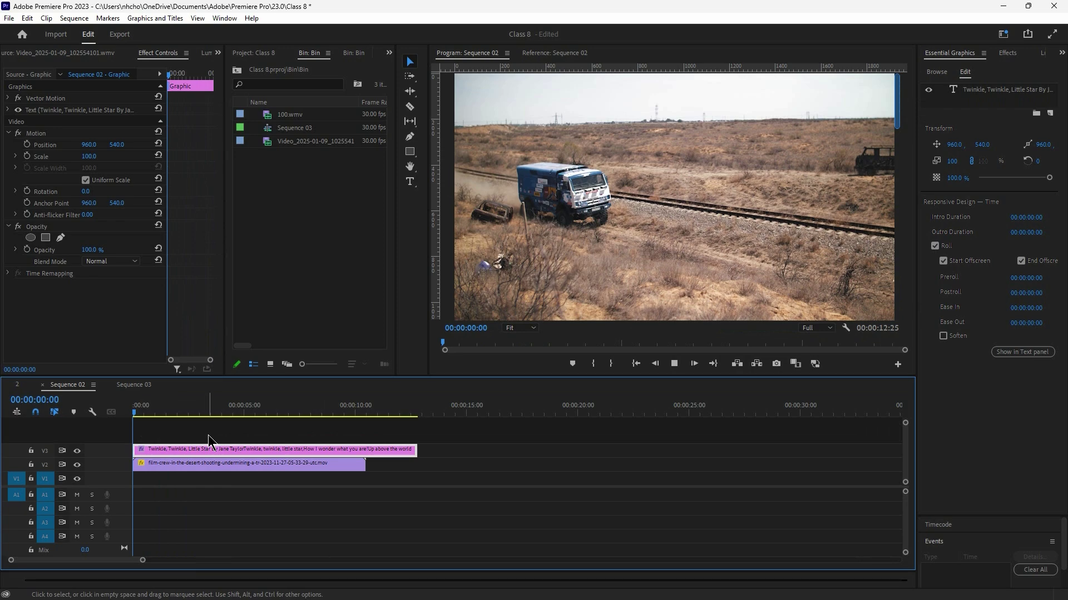
key("space")
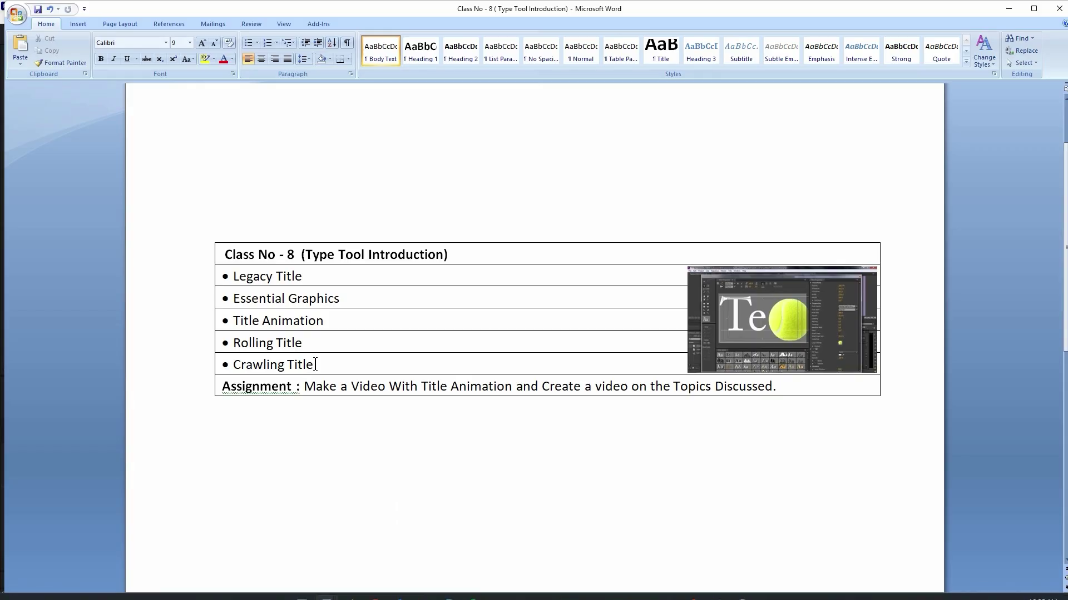
Step: Review the Rolling Title and Crawling Title topics in the Class No 8 outline in Word
left_click_drag(315, 345, 233, 346)
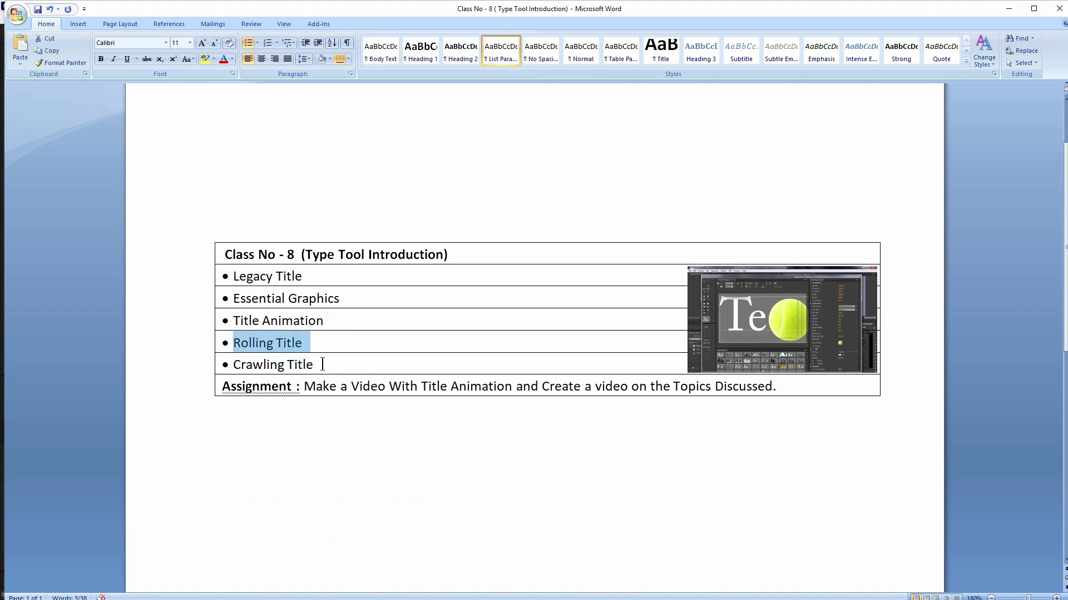
left_click_drag(323, 365, 264, 365)
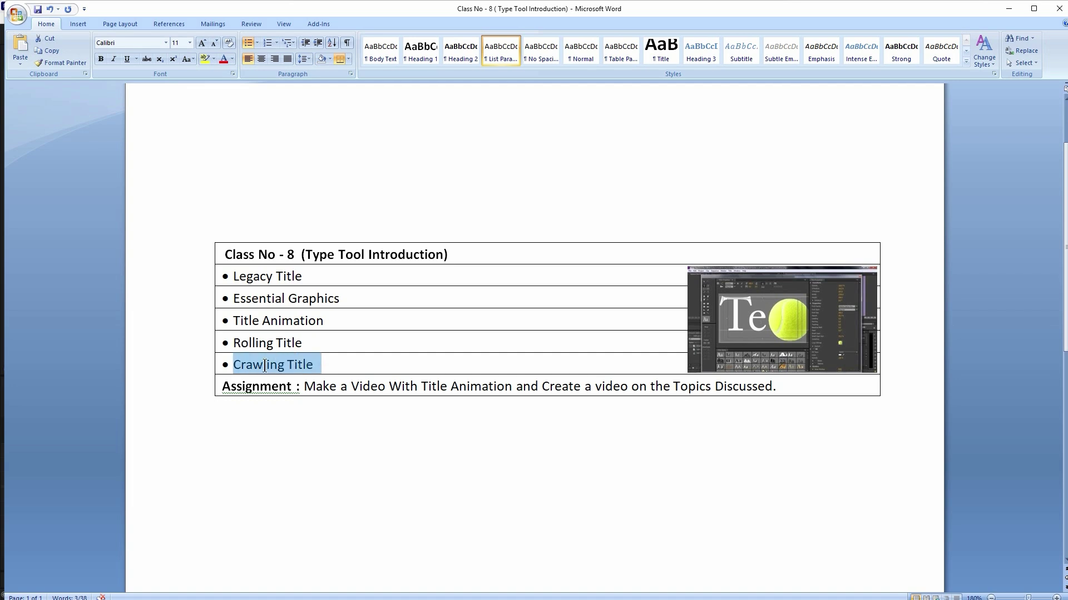
left_click(301, 434)
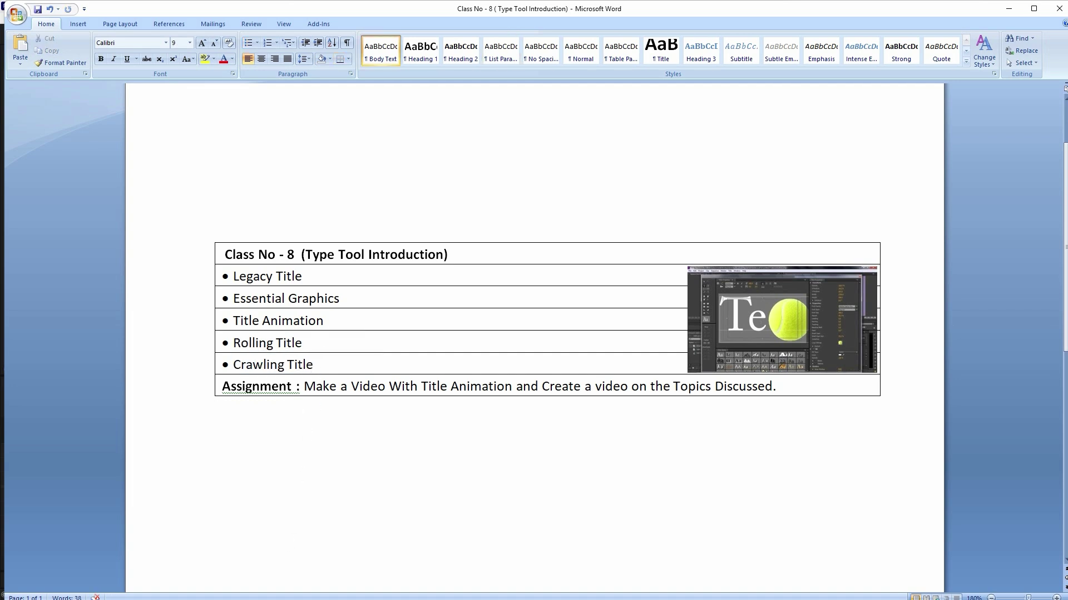
Step: Switch to the Class No 77 document in Word and copy the line "Route Plan Route Plan Route Plan Route Plan"
mouse_move(326, 587)
left_click(354, 542)
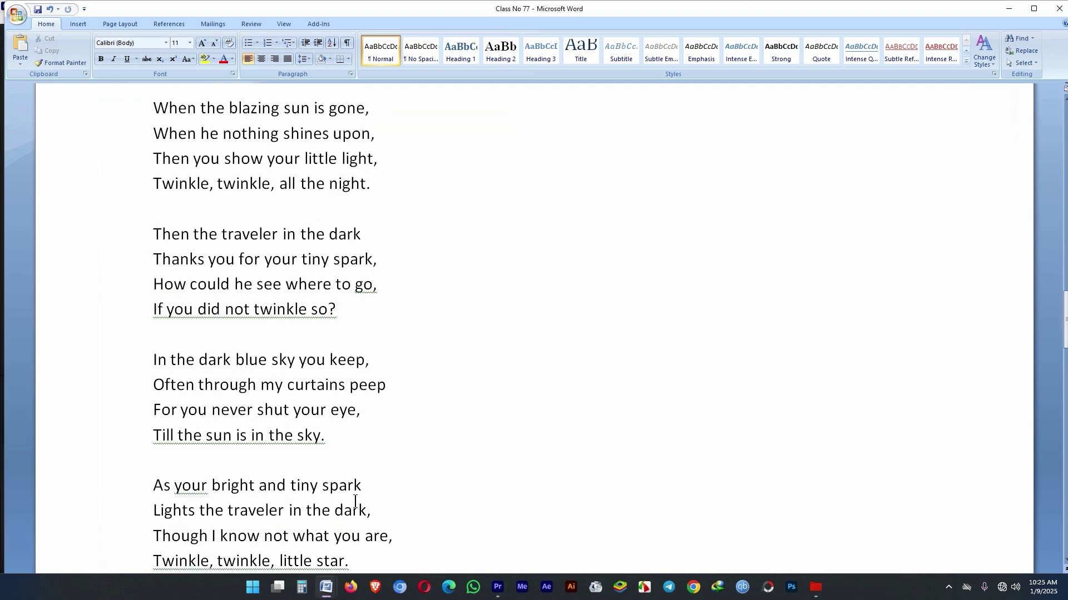
scroll(354, 502, "down", 6)
left_click(216, 376)
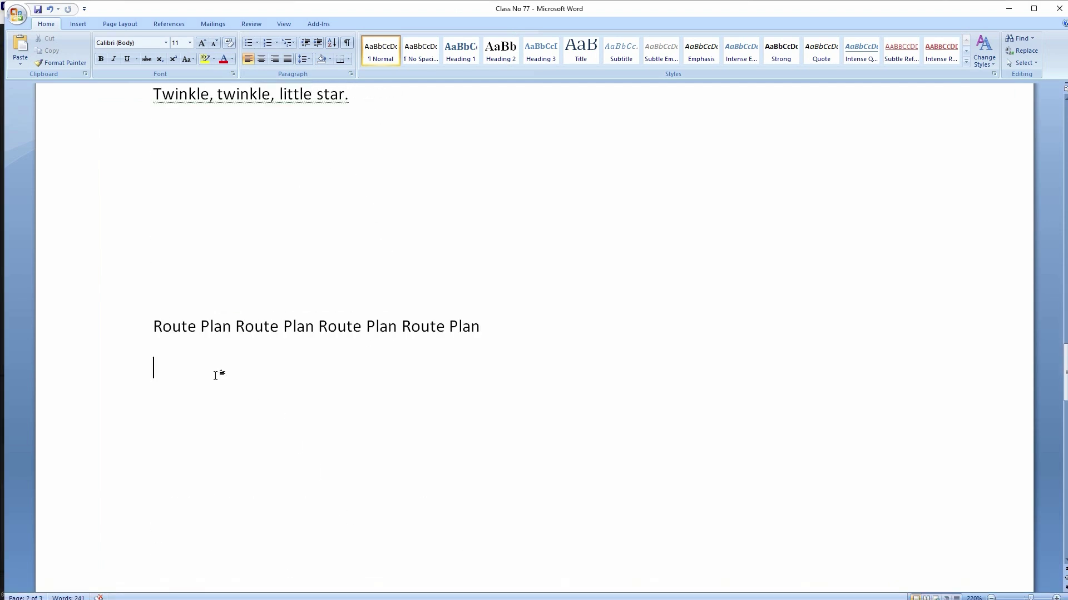
left_click_drag(155, 333, 458, 330)
right_click(458, 330)
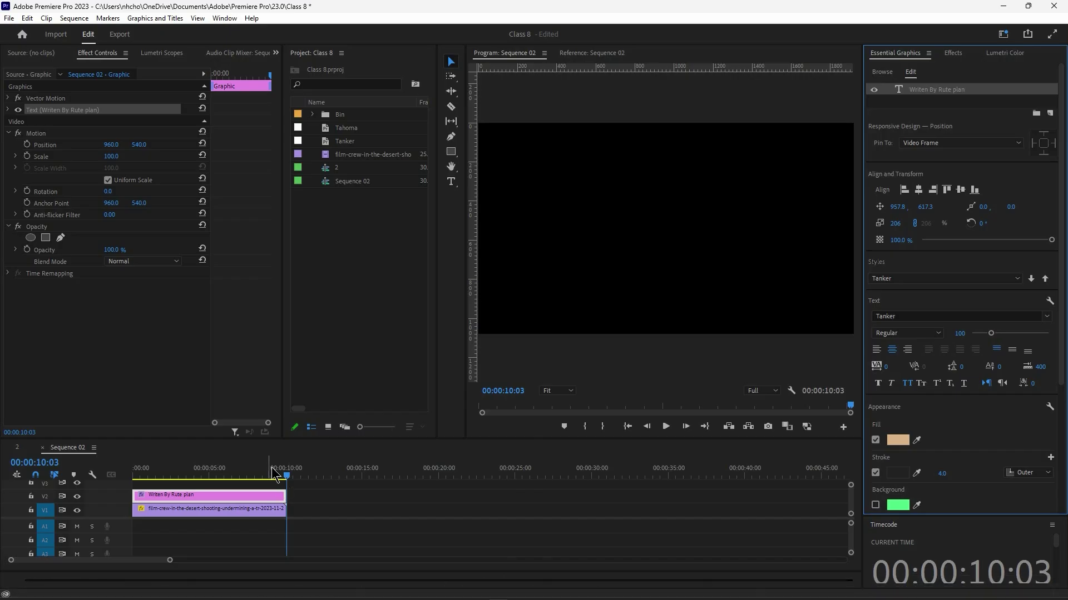
Step: In Premiere Pro, replace the "Writen By Rute plan" title with "Route plan Route Plan Route Plan Route Plan" along the frame's lower edge
left_click_drag(275, 474, 194, 476)
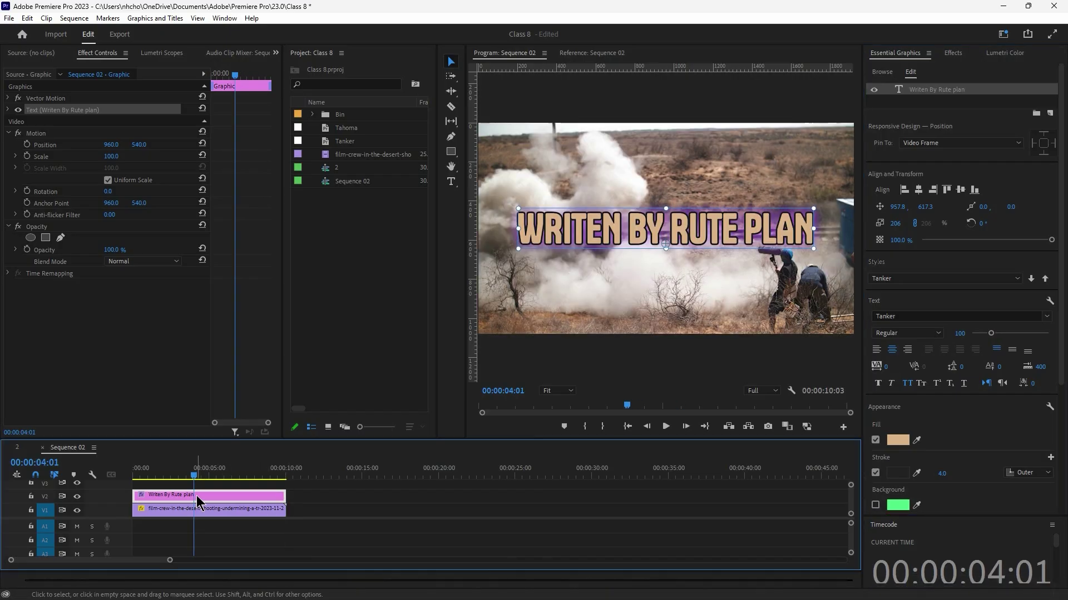
key("Delete")
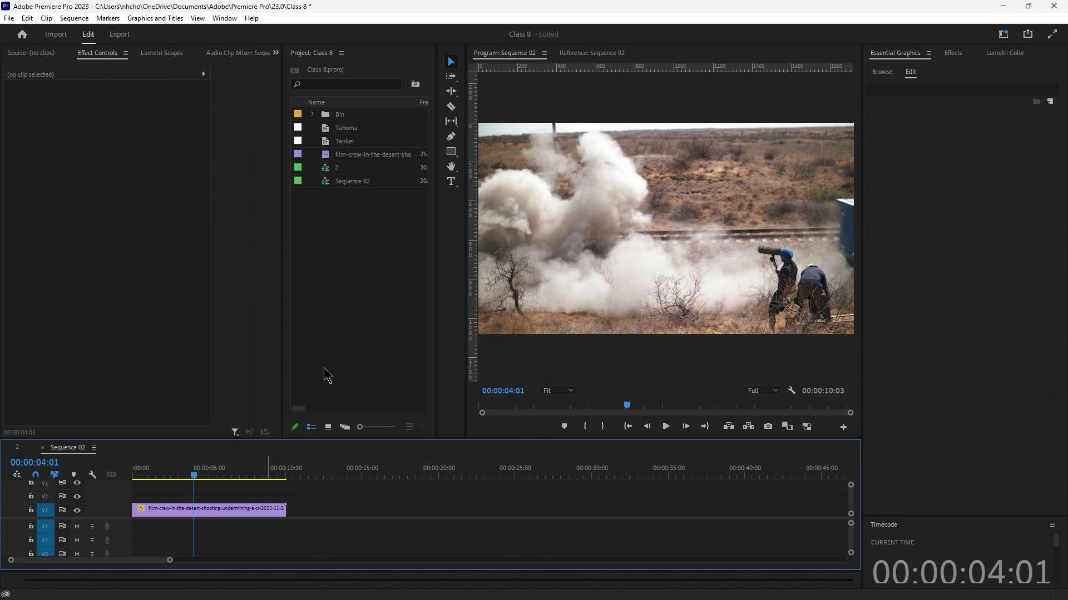
left_click(452, 181)
left_click(515, 193)
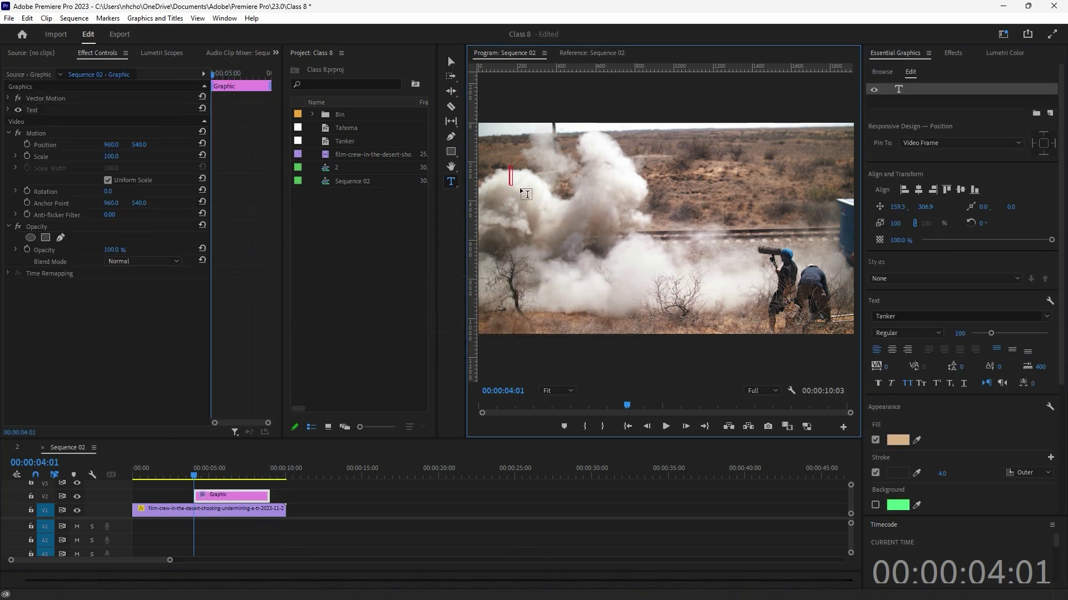
type("Route plan Route Plan Route Plan Route Plan")
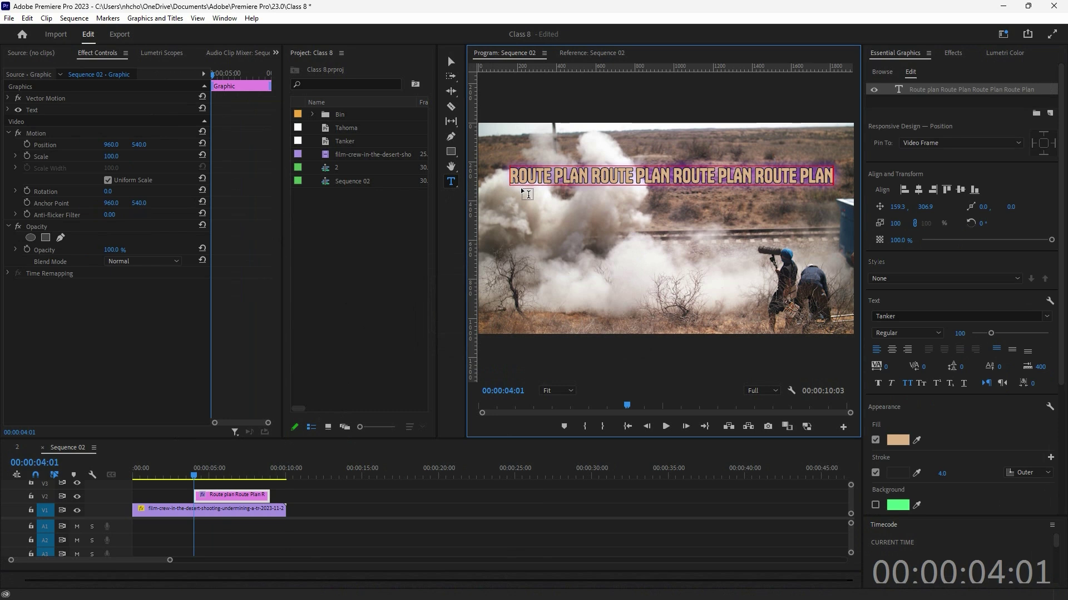
left_click_drag(522, 161, 542, 320)
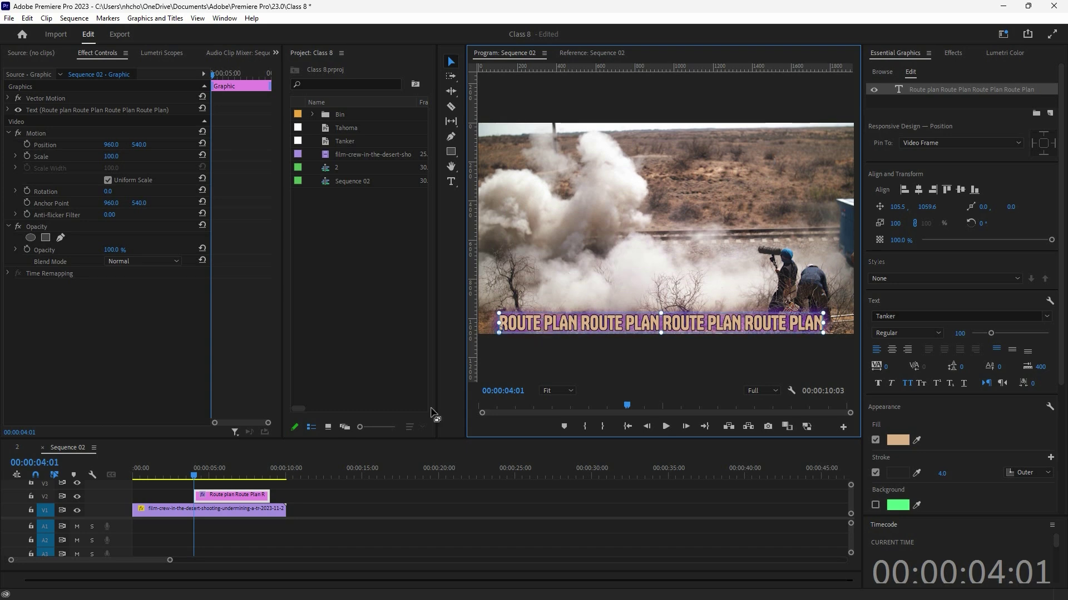
Step: Extend both ends of the Route Plan title clip to span the full length of the video clip below it
left_click(165, 471)
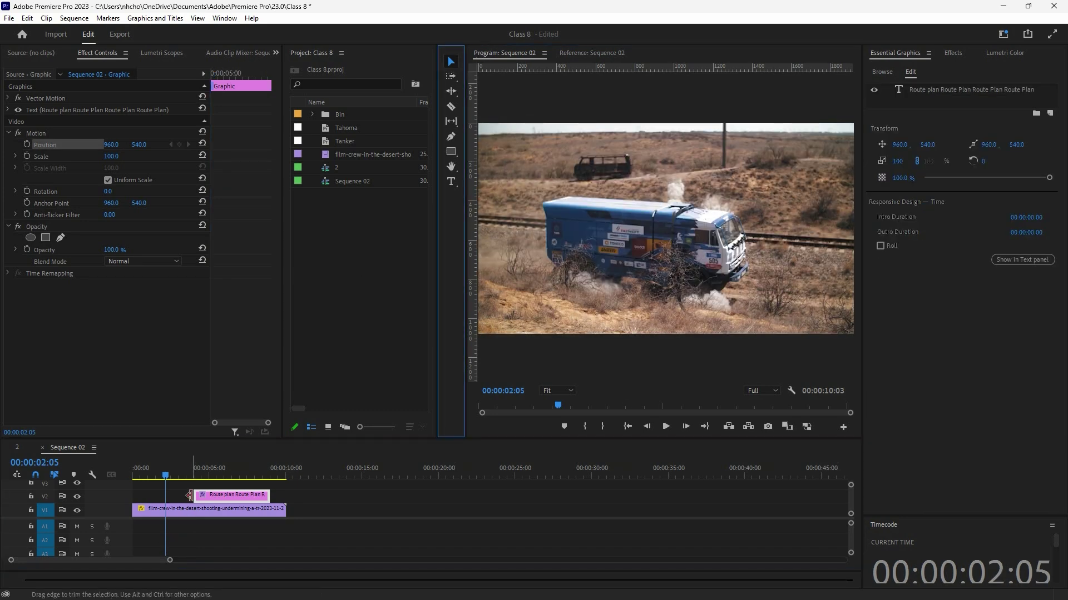
left_click_drag(194, 495, 133, 495)
left_click_drag(269, 494, 285, 495)
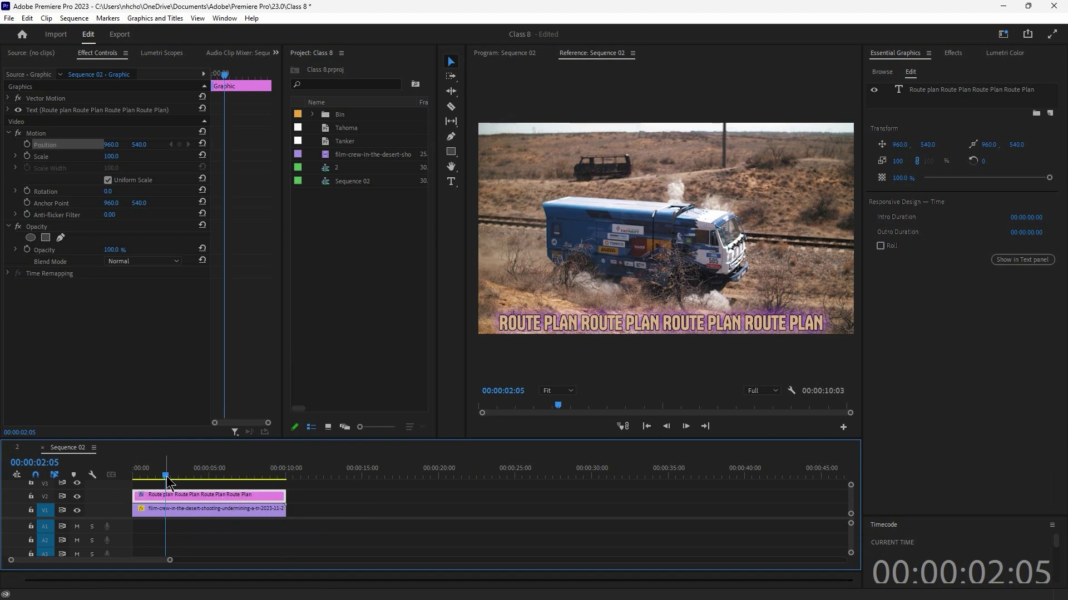
Step: Shift the title out of frame with horizontal Position 2791 and start Position keyframing at 00:00:00:00
left_click_drag(167, 479, 132, 477)
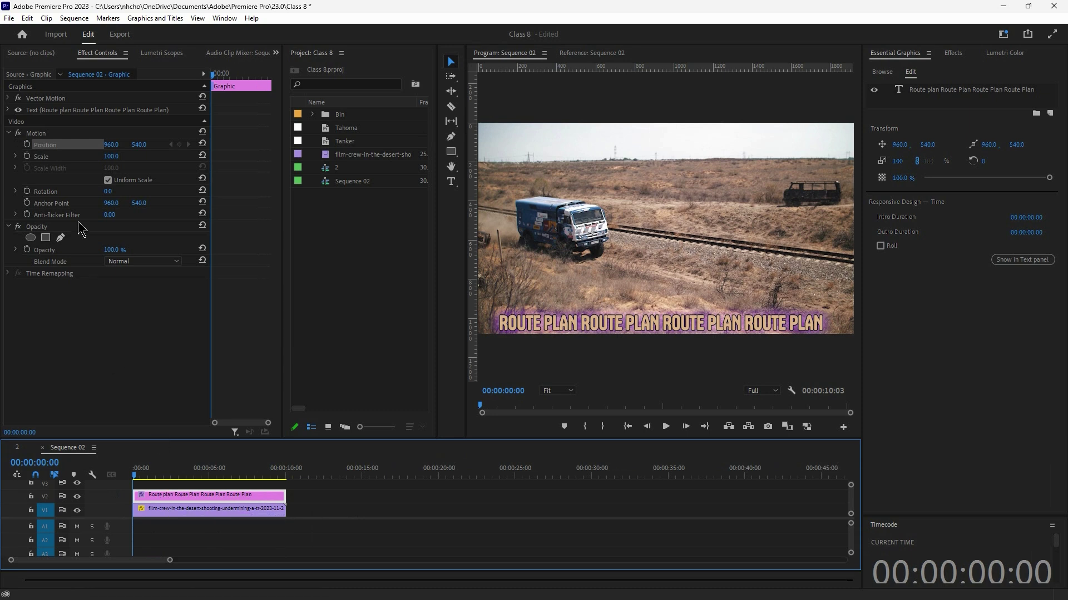
left_click(97, 109)
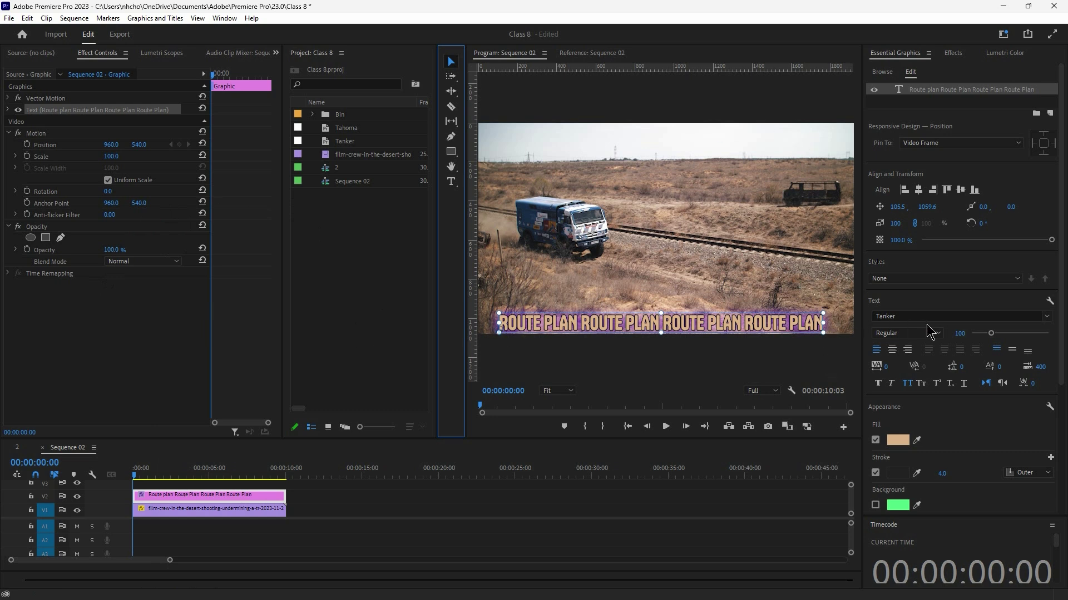
left_click(36, 135)
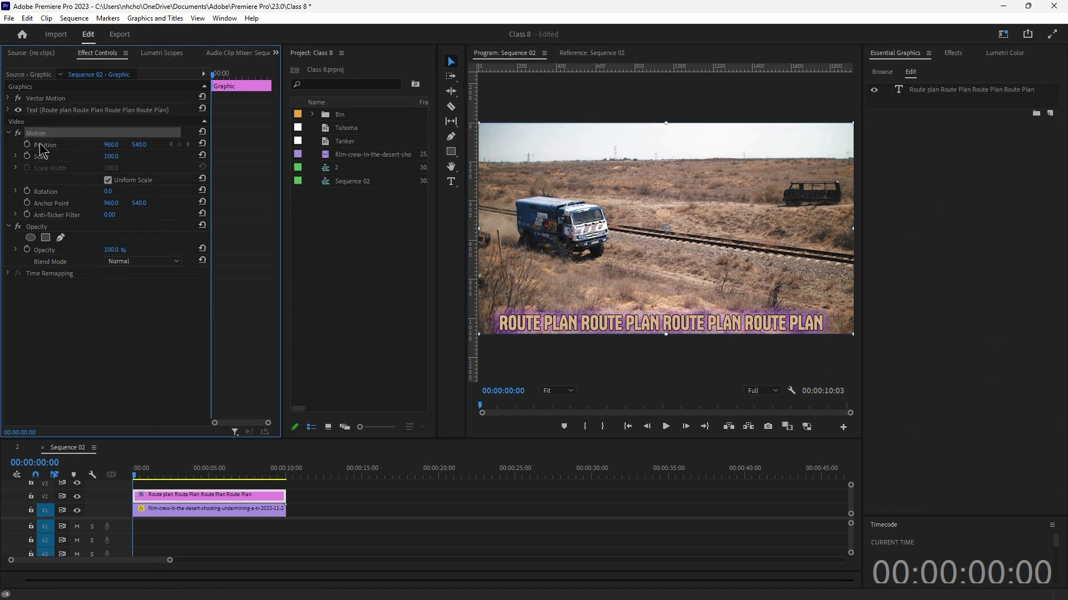
left_click(207, 503)
left_click(112, 146)
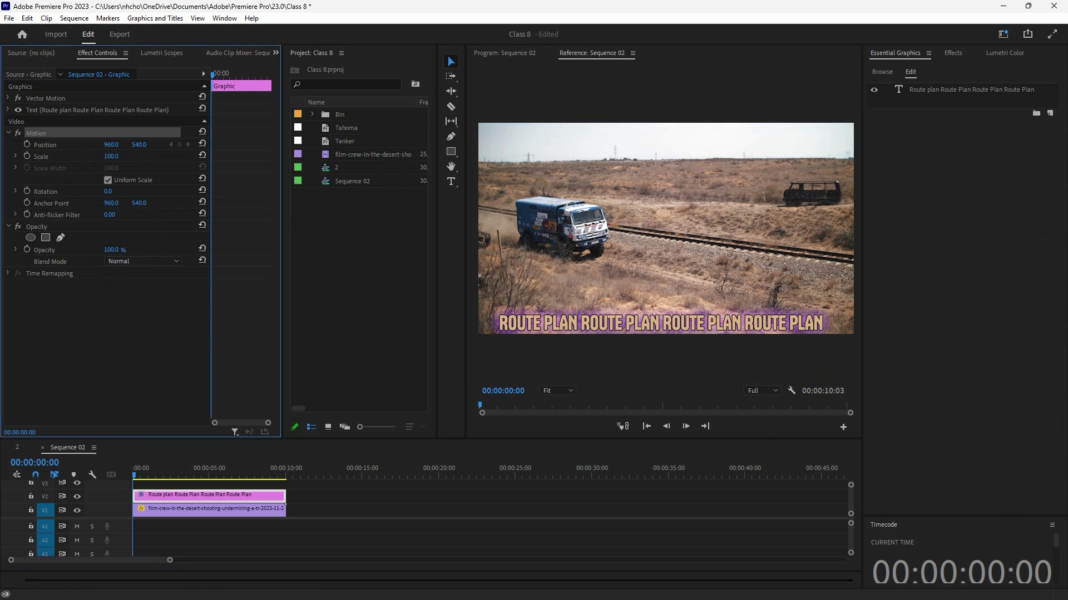
left_click_drag(112, 145, 177, 146)
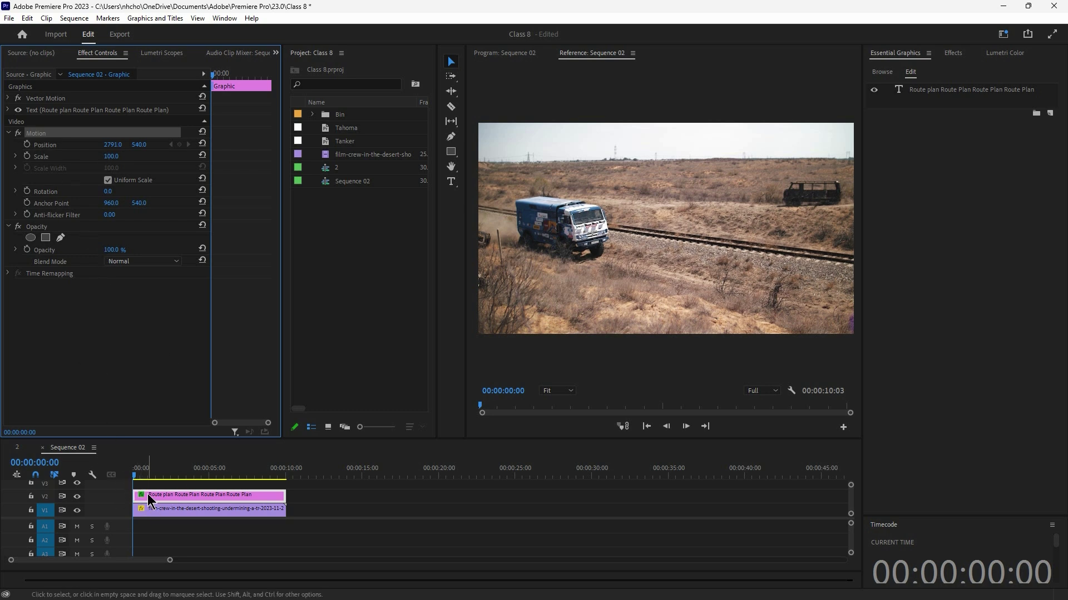
left_click(134, 475)
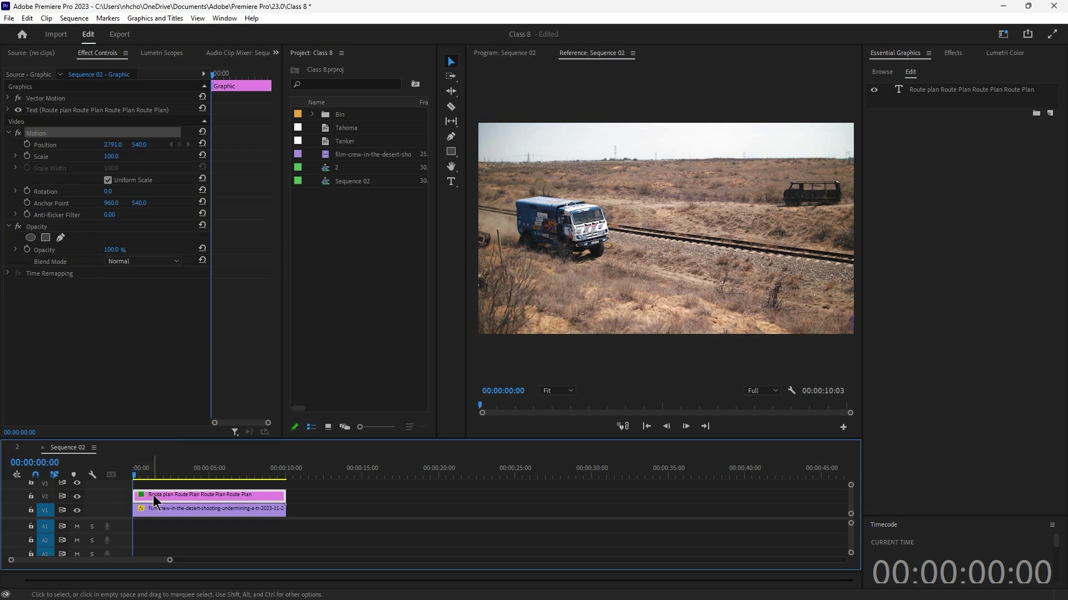
left_click(27, 145)
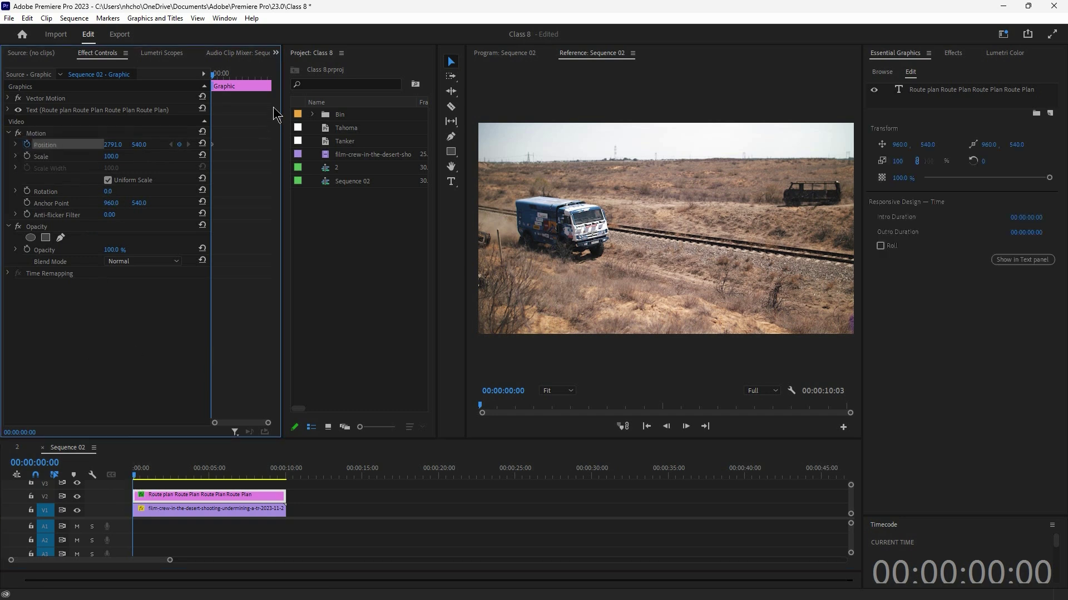
Step: Add a Position keyframe at 00:00:02:12 with horizontal value -834 and preview the crawl from the start
left_click_drag(144, 476, 172, 480)
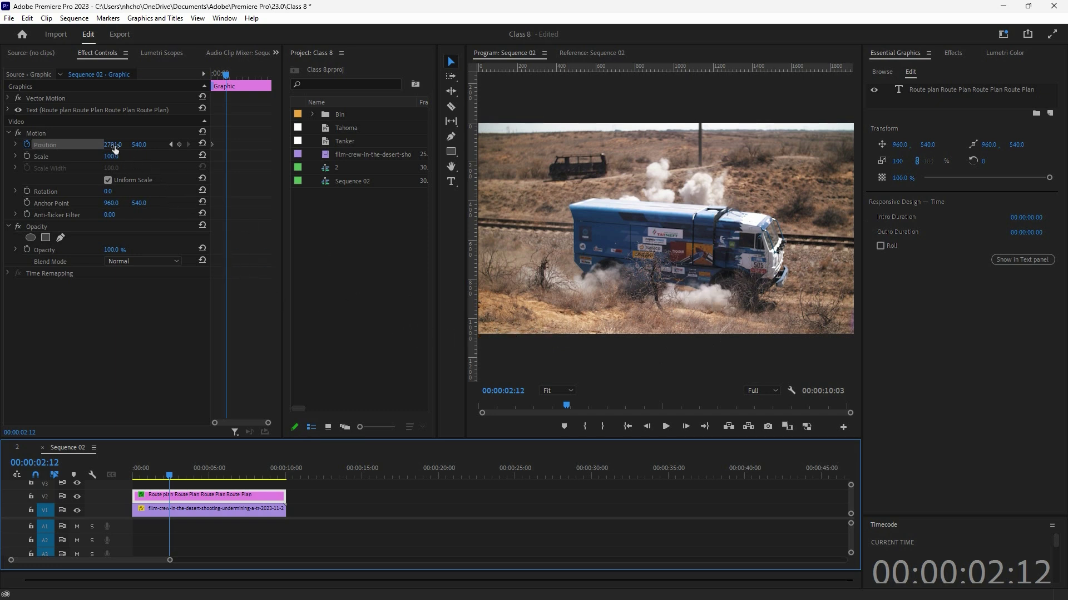
left_click_drag(109, 145, 11, 145)
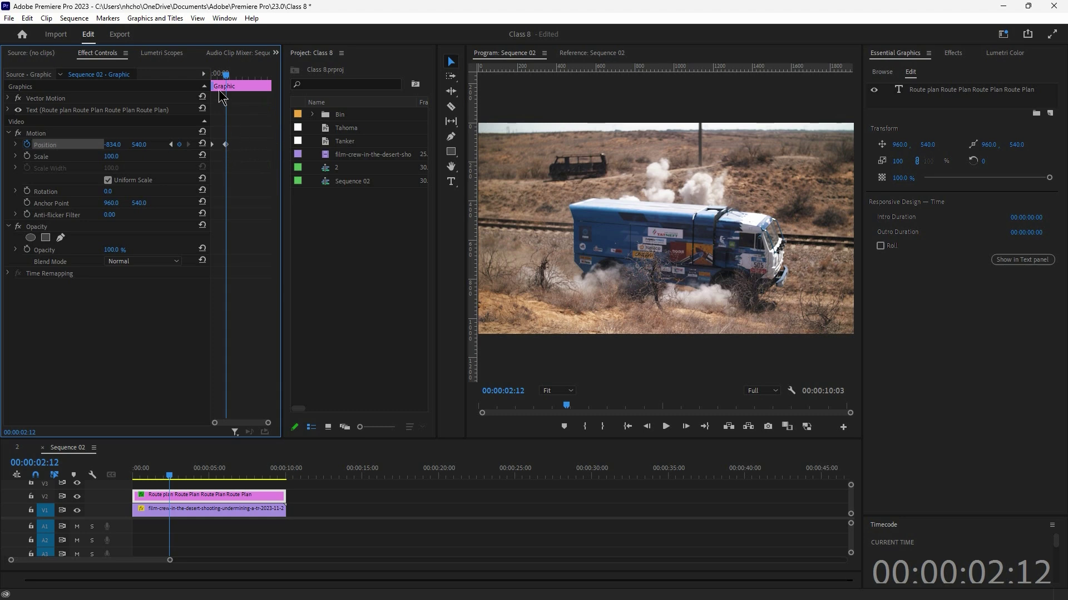
left_click_drag(167, 469, 126, 467)
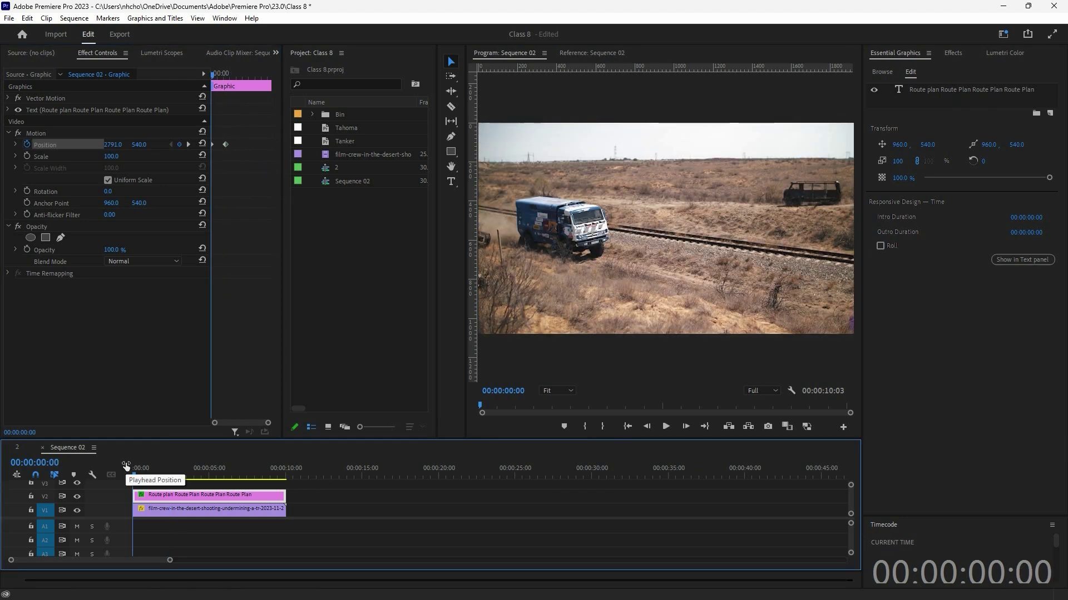
key("space")
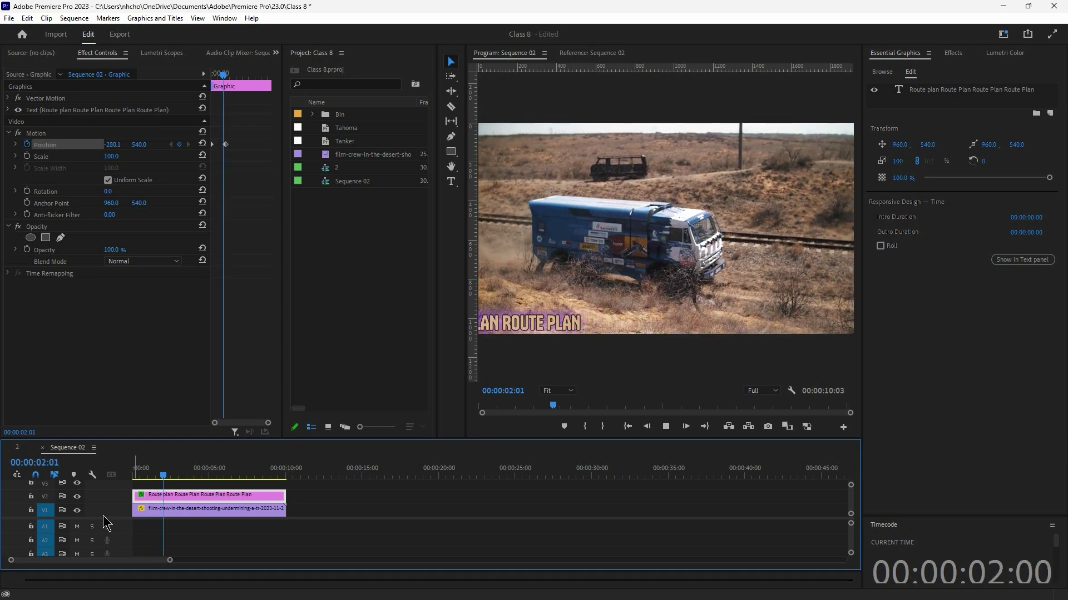
key("space")
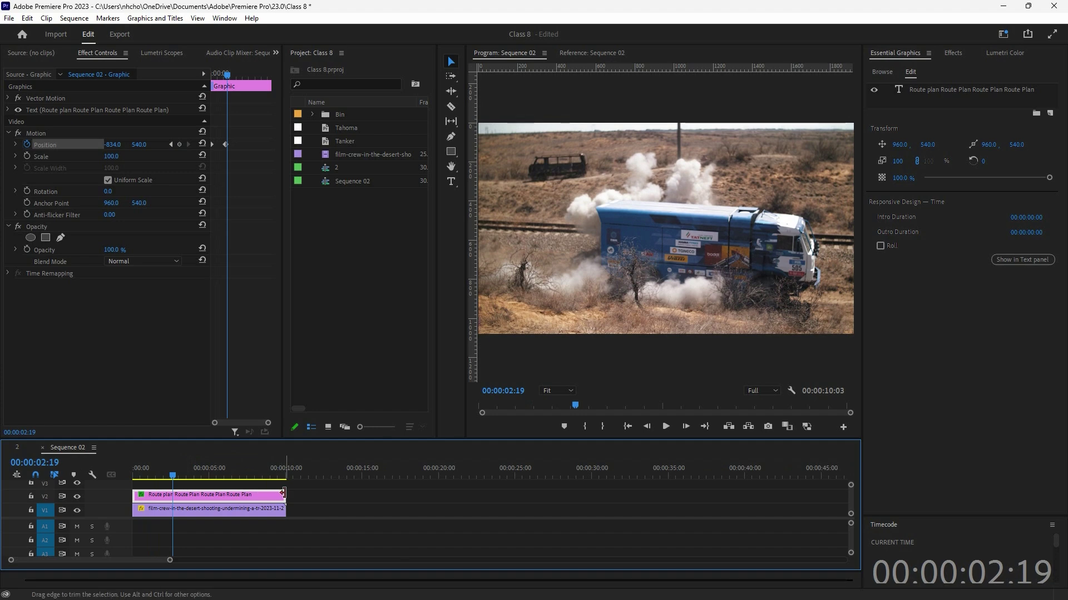
Step: Bring the end Position keyframe closer to the first one and play the faster crawl from the start
mouse_move(282, 499)
left_mouse_down()
mouse_move(198, 495)
mouse_move(286, 495)
left_mouse_up()
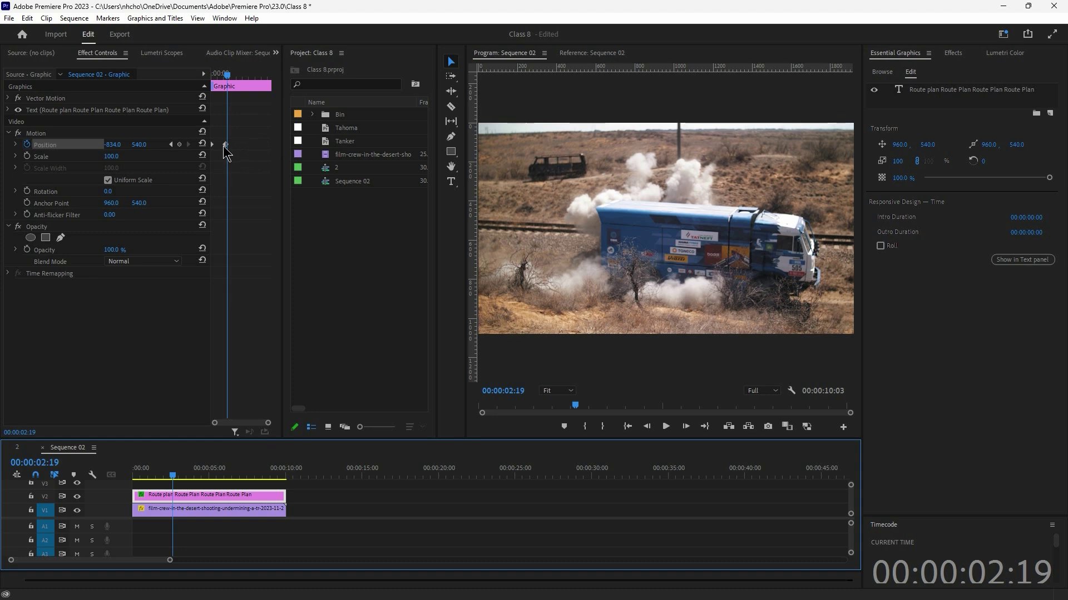
left_click(224, 145)
left_click_drag(224, 145, 217, 146)
mouse_move(134, 476)
left_mouse_down()
mouse_move(145, 479)
mouse_move(117, 478)
left_mouse_up()
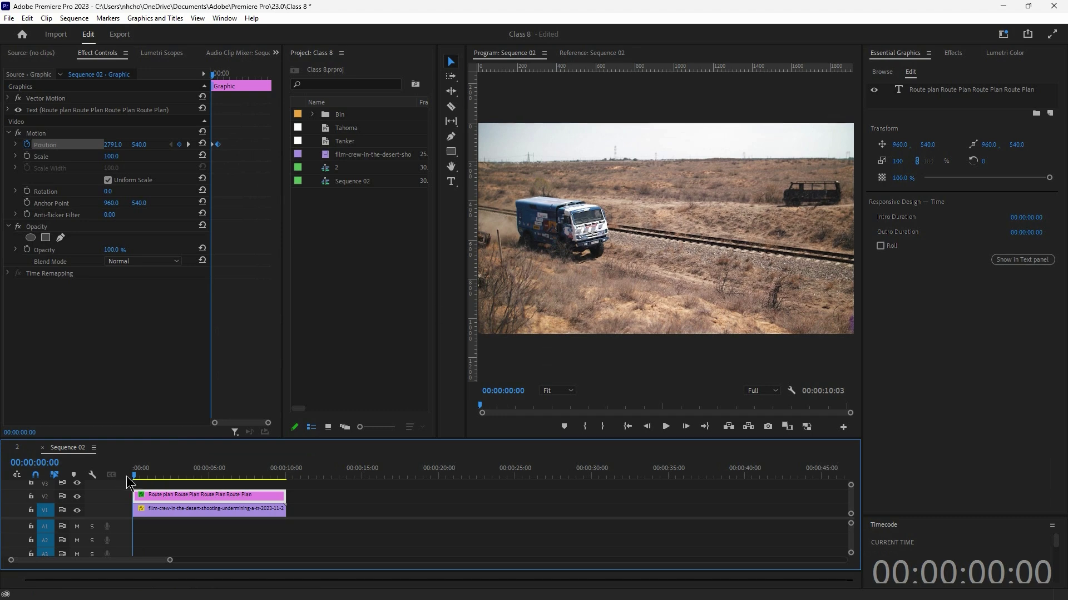
key("space")
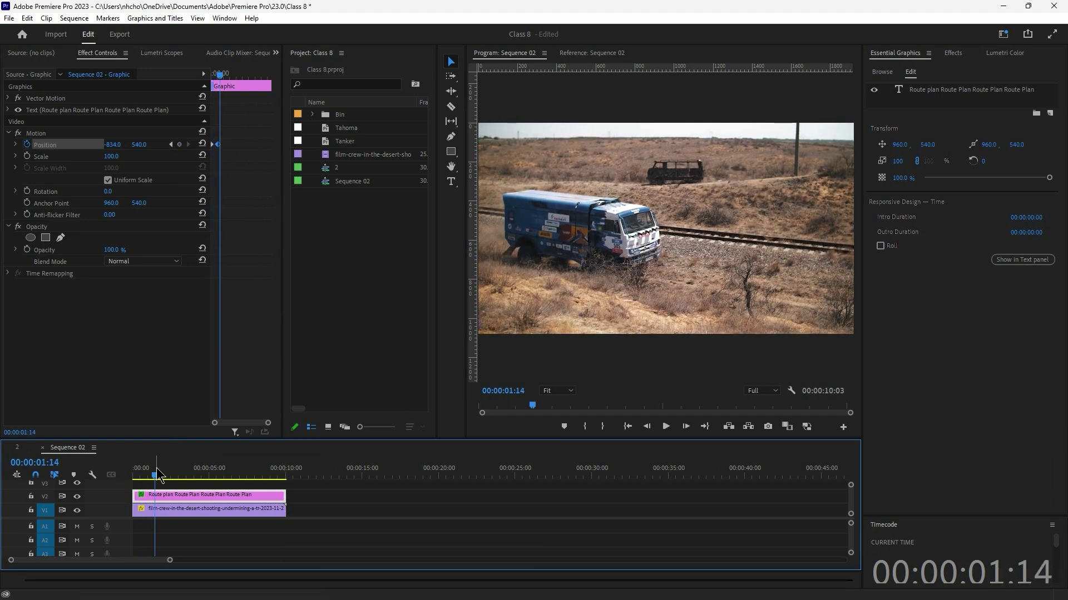
key("Home")
key("space")
key("space")
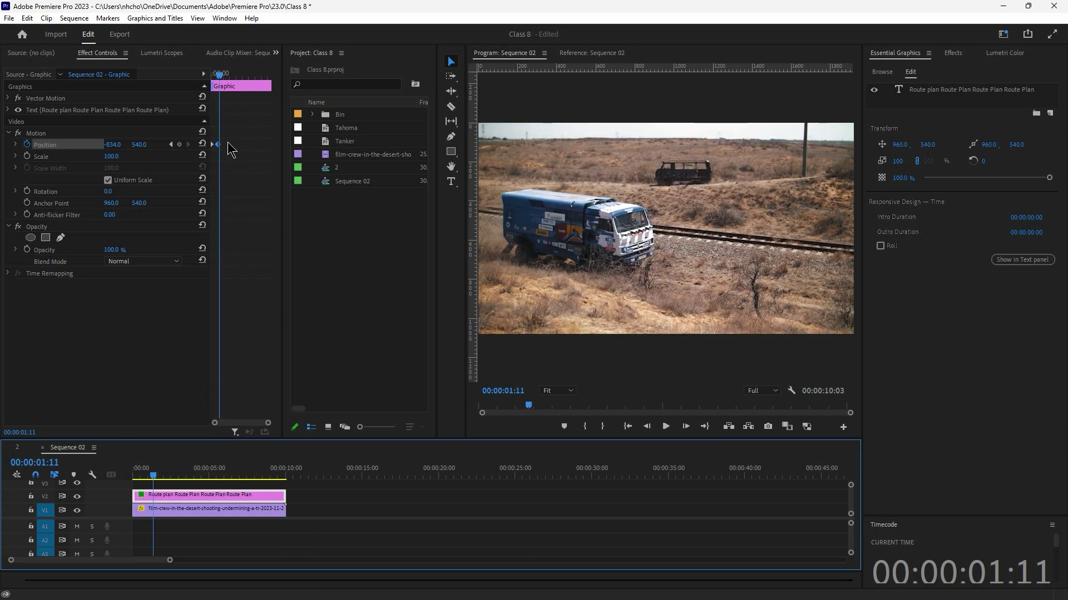
Step: Move the end Position keyframe out to about 00:00:05:00 and preview the slower crawl from the start
left_click_drag(219, 145, 241, 145)
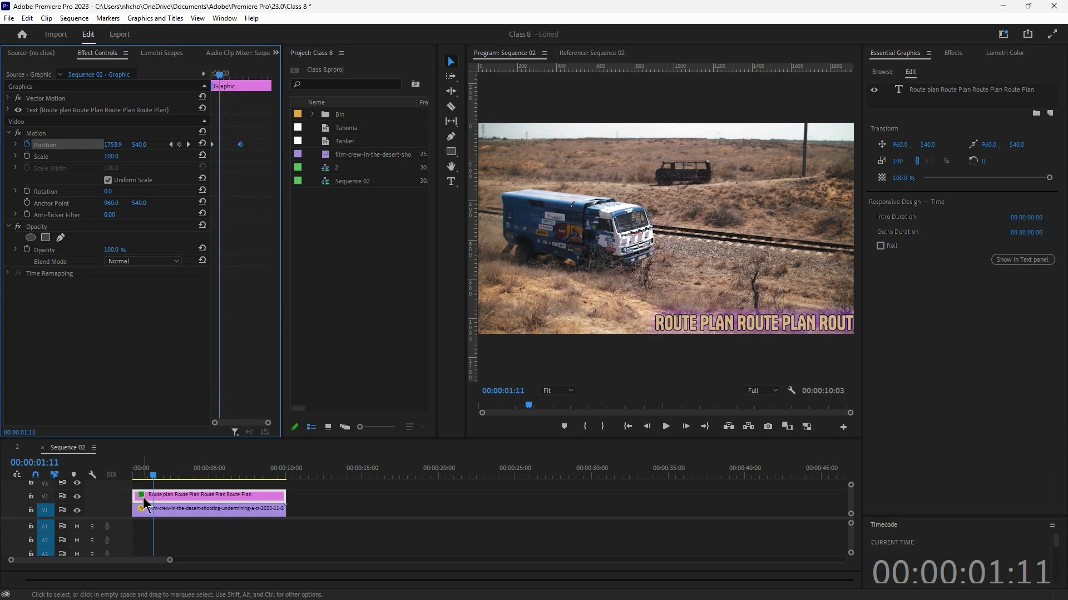
left_click(136, 476)
key("space")
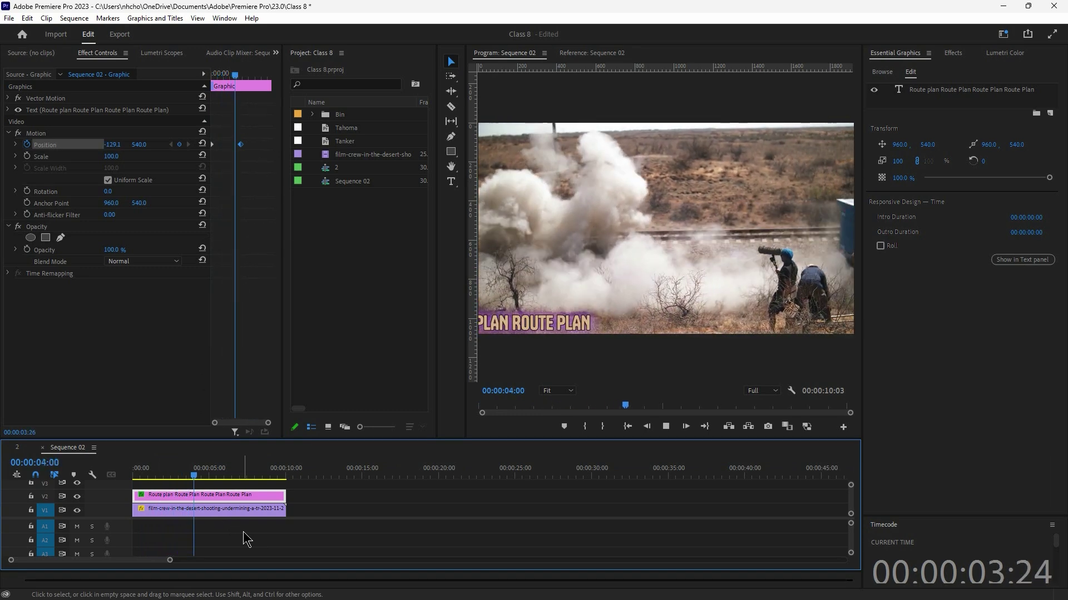
key("space")
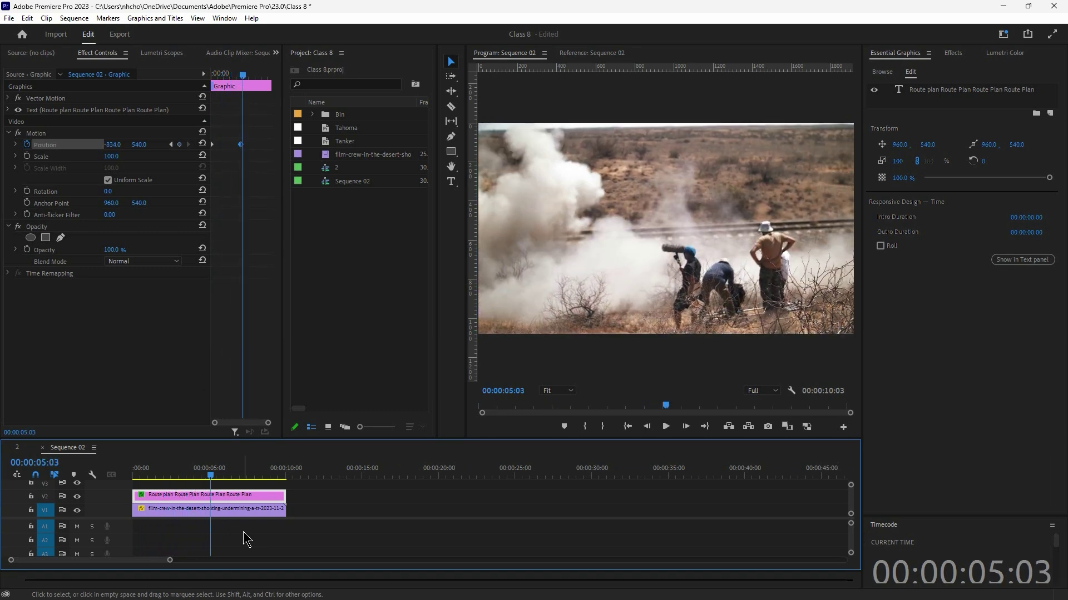
Step: Show the Effect Controls for the Route Plan title and select its Motion effect
mouse_move(346, 599)
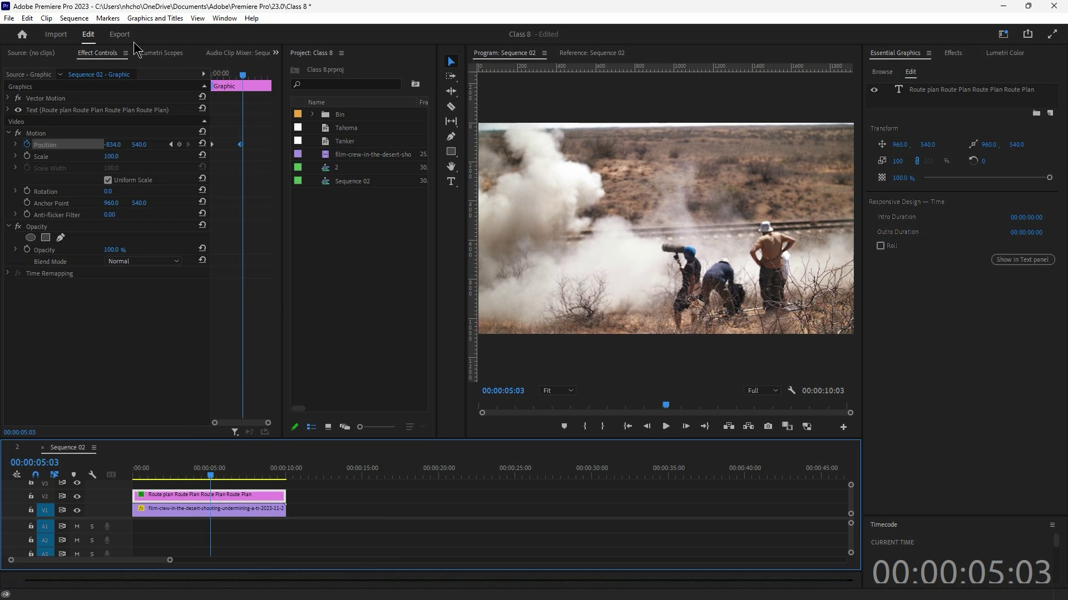
left_click(224, 17)
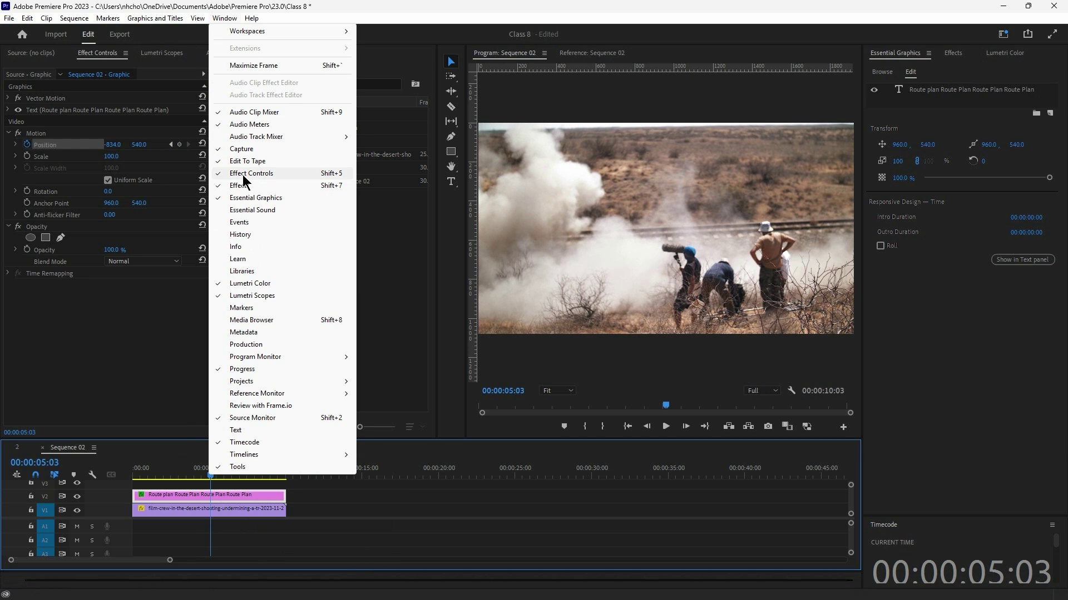
left_click(243, 176)
left_click(36, 134)
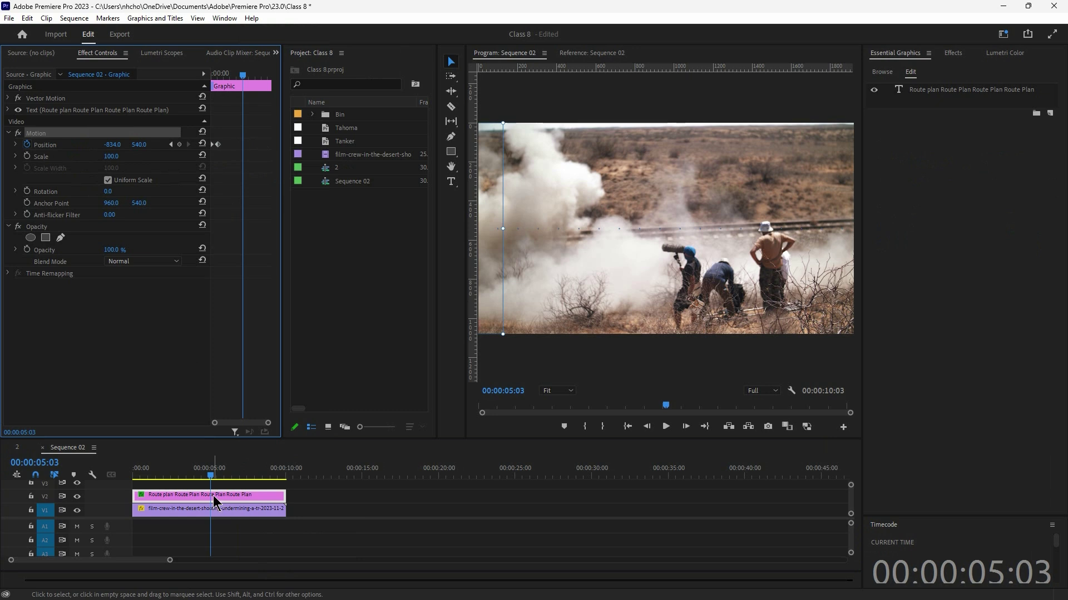
Step: Undo the end Position keyframe and turn off Position animation, deleting the remaining keyframe
key("ctrl+z")
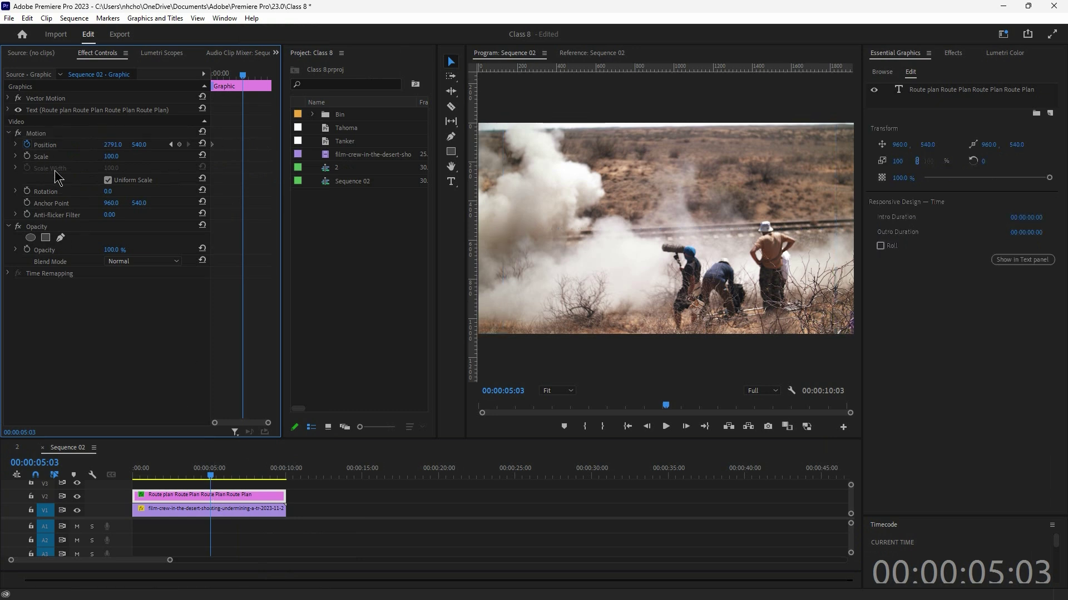
left_click(27, 144)
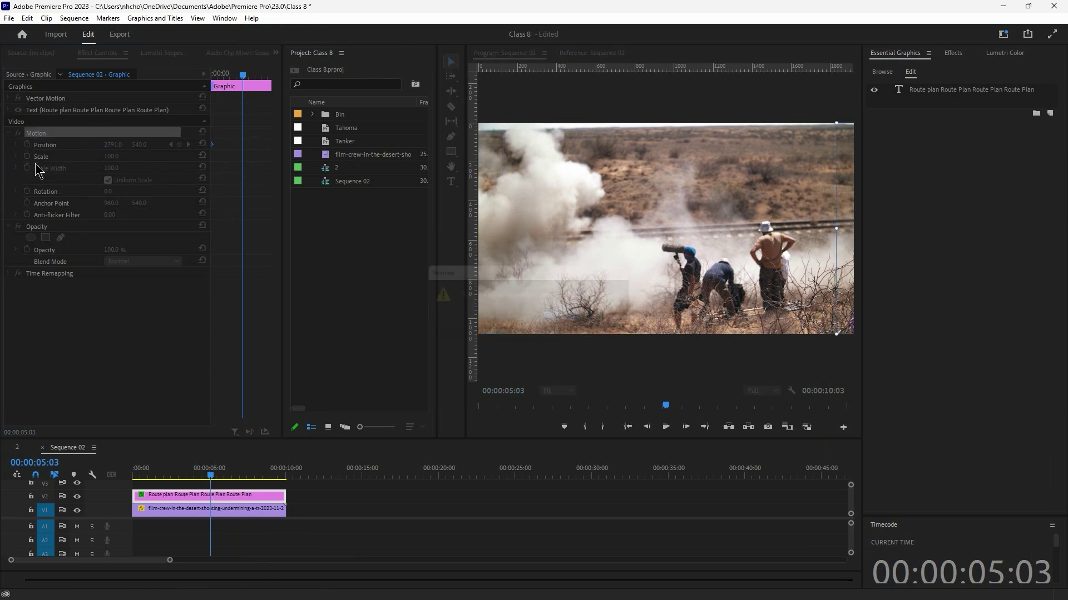
left_click(561, 321)
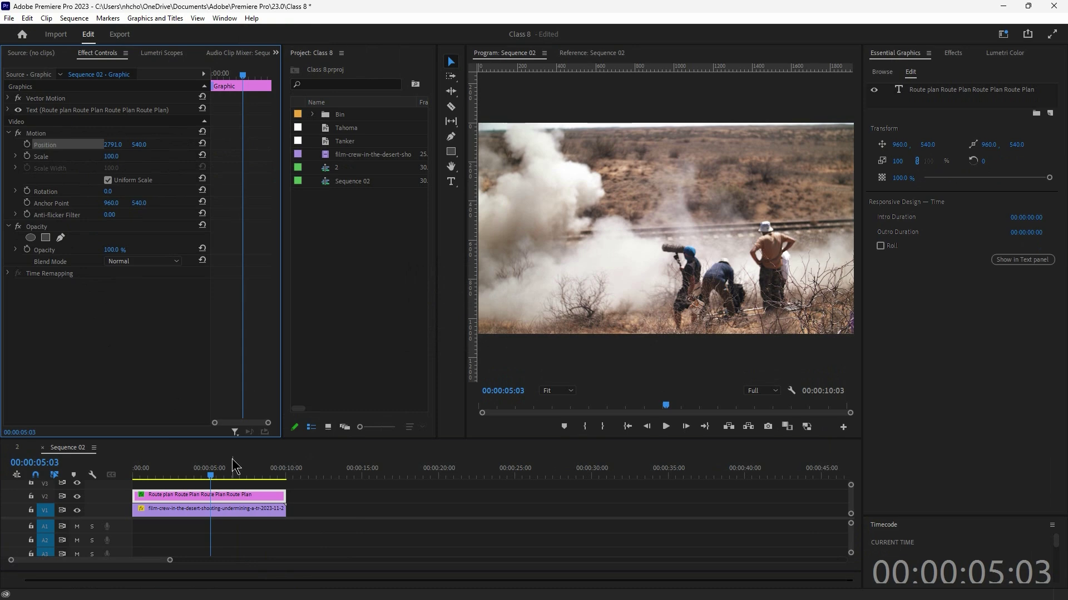
Step: Return to the sequence start, reselect the Route Plan title clip on V2 and expand its Text properties
left_click_drag(149, 475, 131, 475)
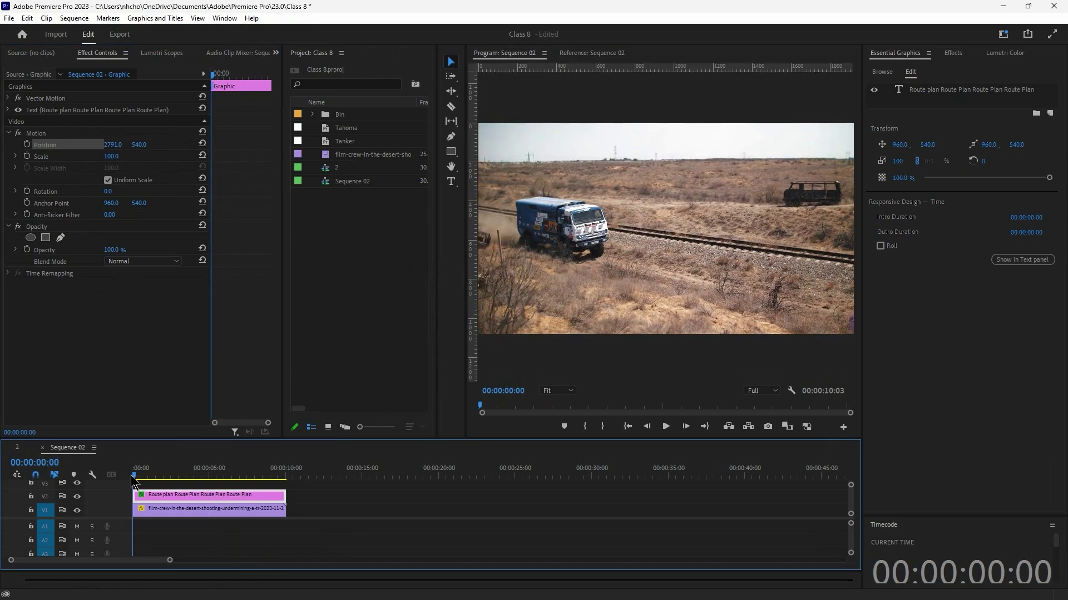
left_click(176, 472)
left_click_drag(210, 494, 211, 503)
key("ctrl+z")
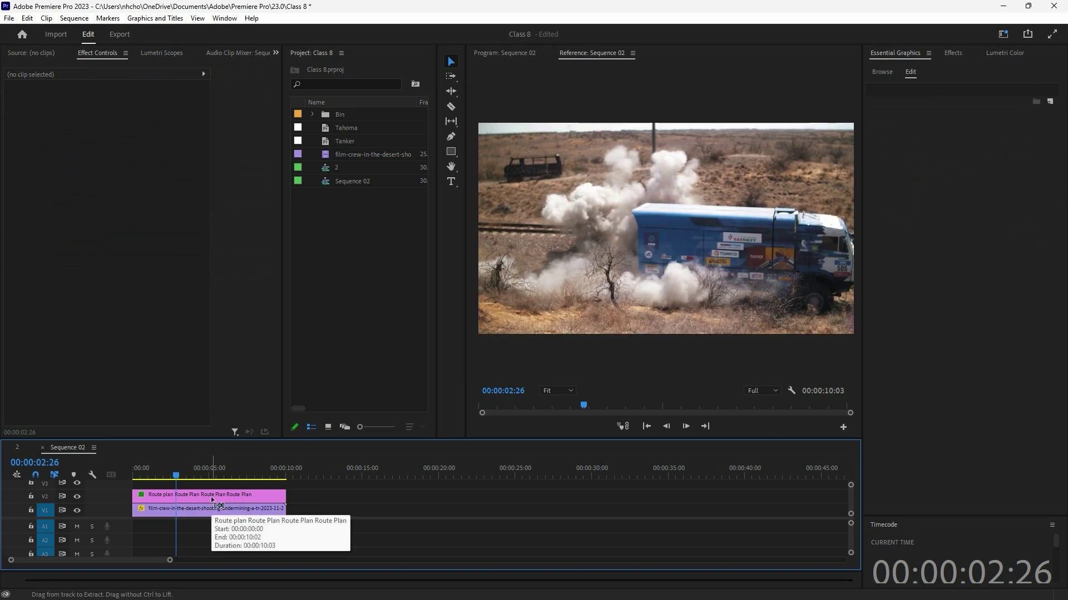
left_click(208, 497)
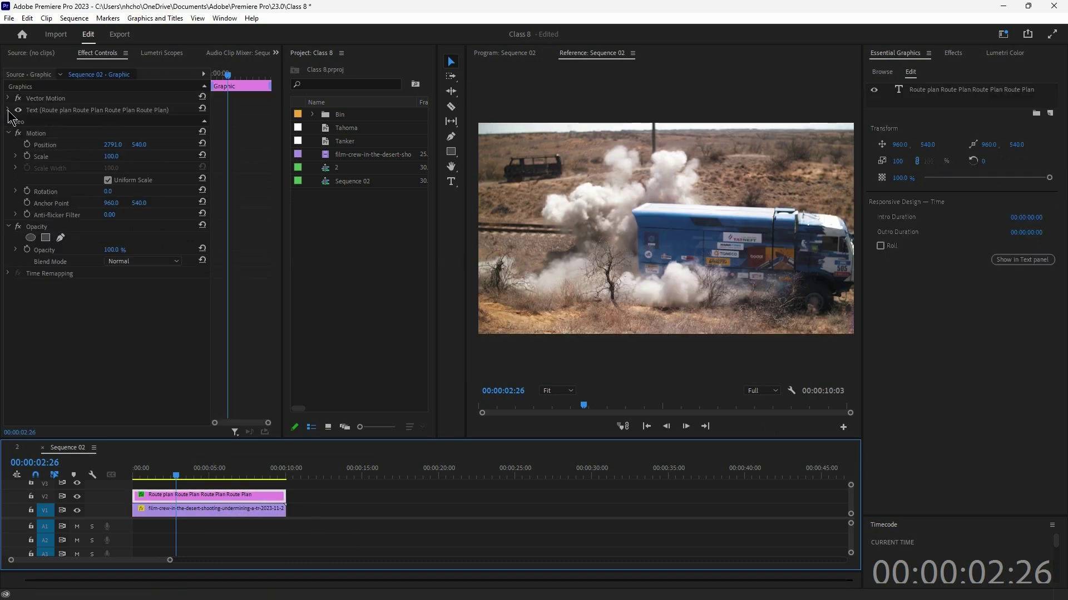
left_click(8, 111)
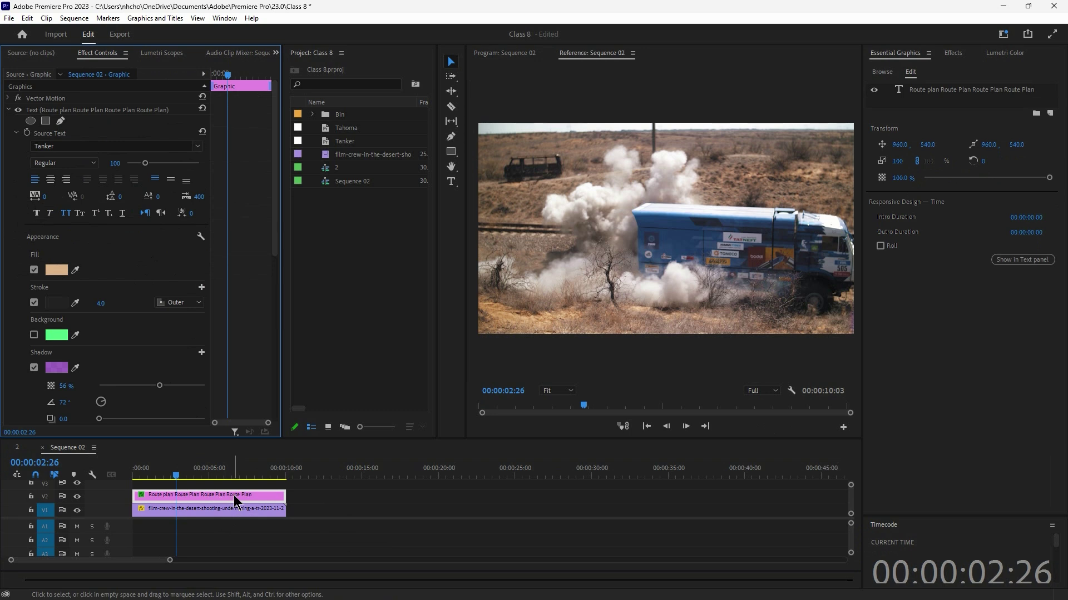
Step: Select the Route Plan text layer and bring up its own Transform properties
left_click(945, 90)
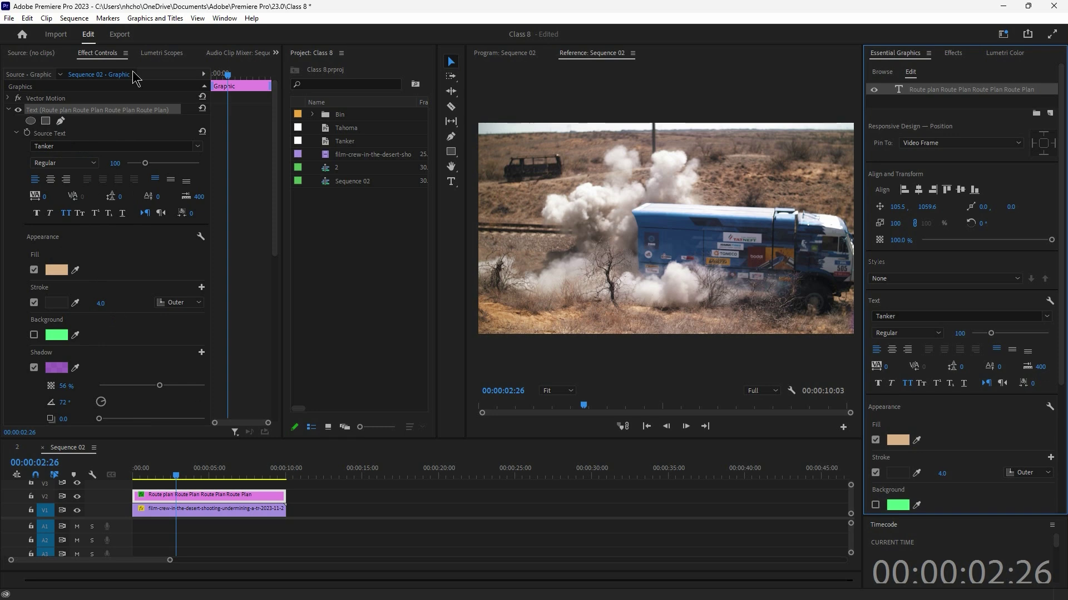
left_click(225, 19)
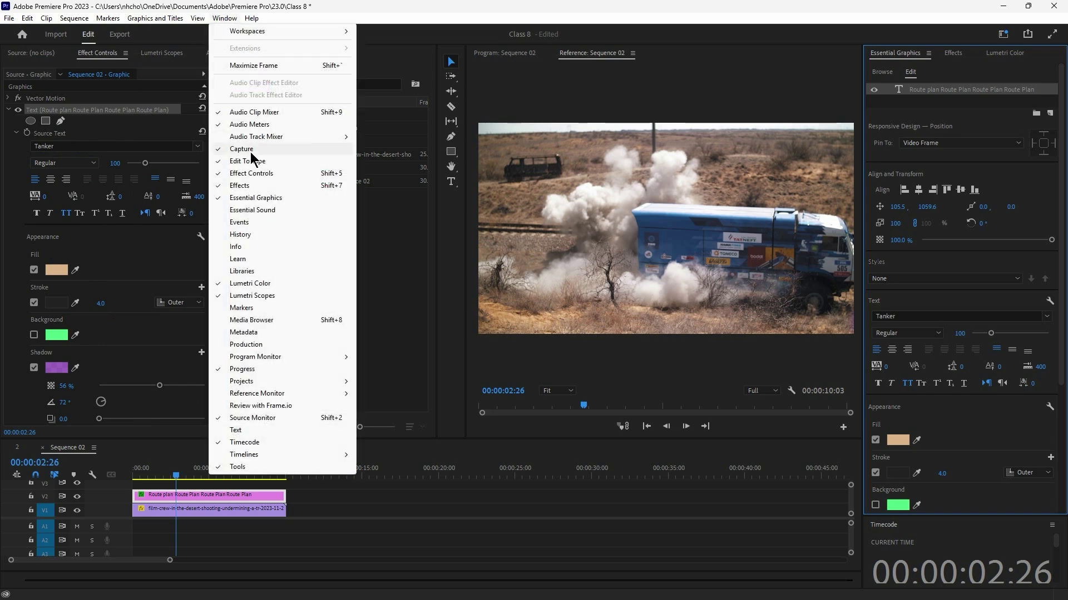
left_click(4, 190)
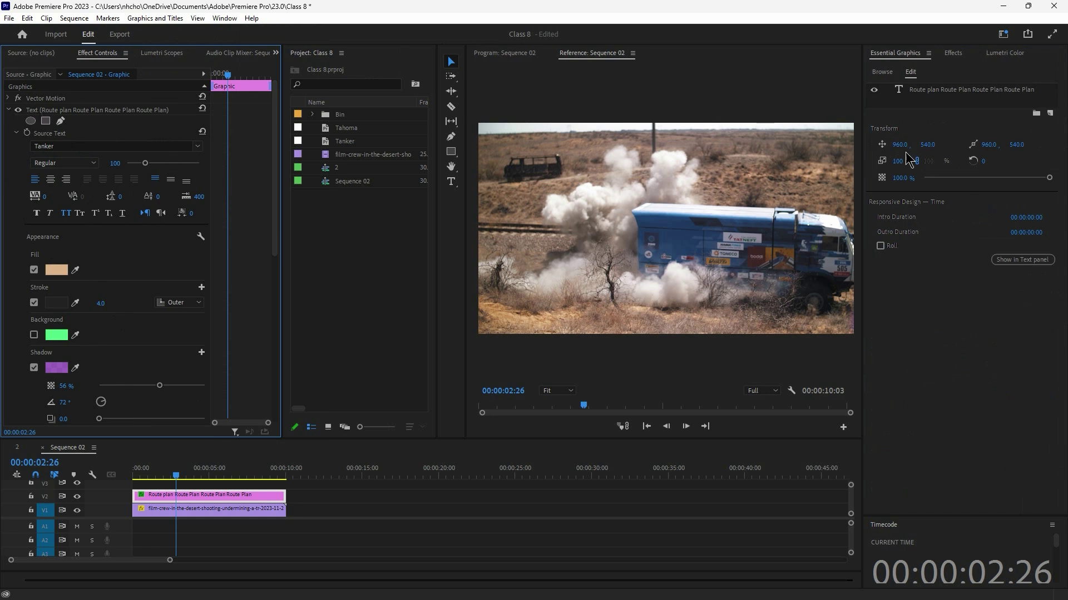
left_click(925, 90)
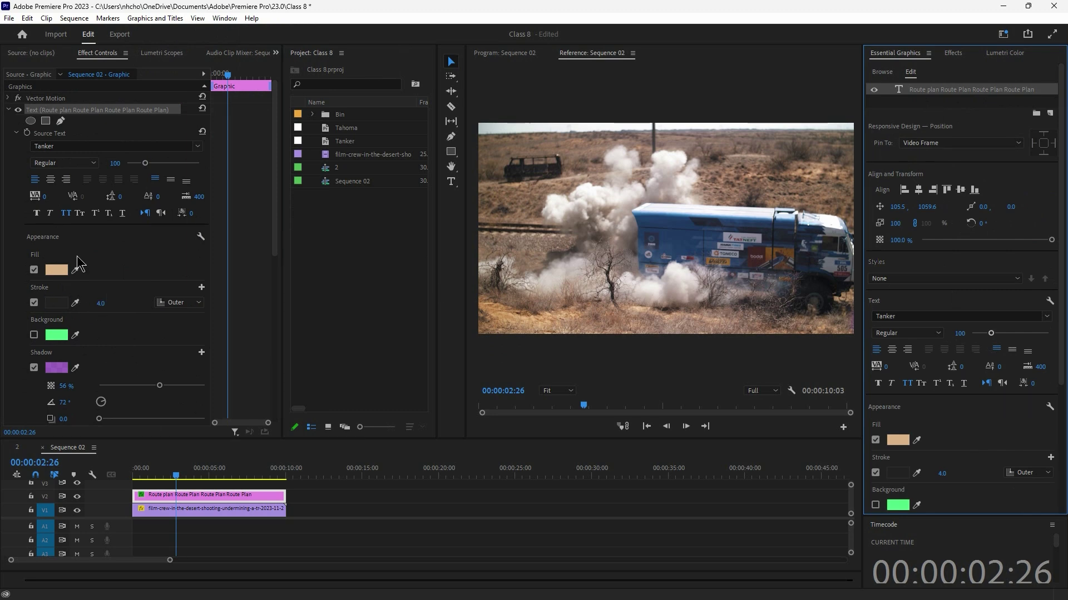
scroll(96, 297, "down", 7)
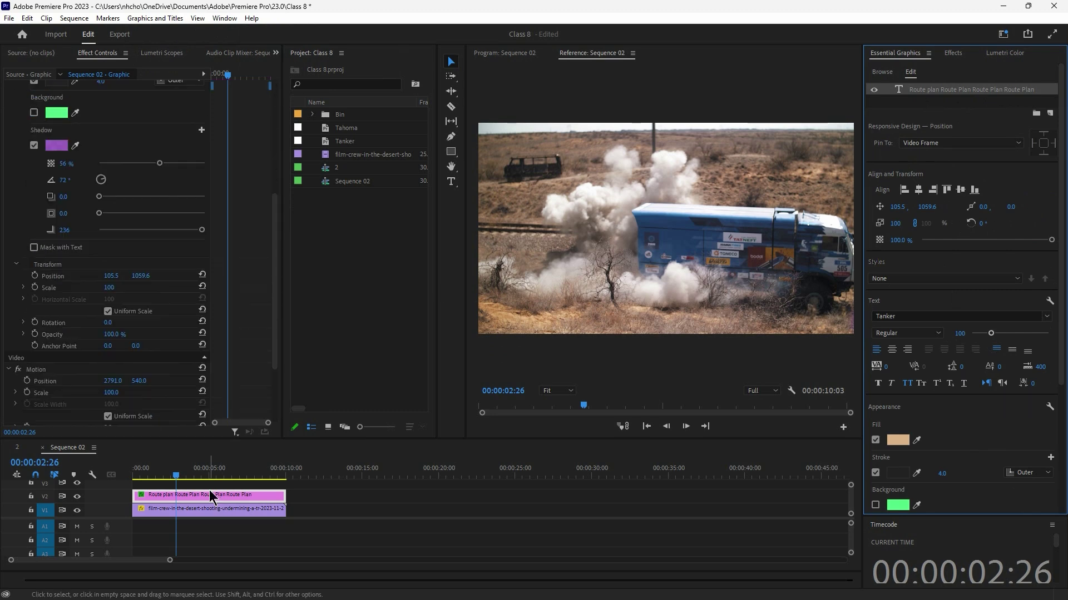
Step: At 00:00:02:27, set the text's horizontal Position to 1865.5, beyond the right edge of the frame
left_click(169, 477)
left_click_drag(169, 482, 176, 482)
scroll(52, 196, "down", 2)
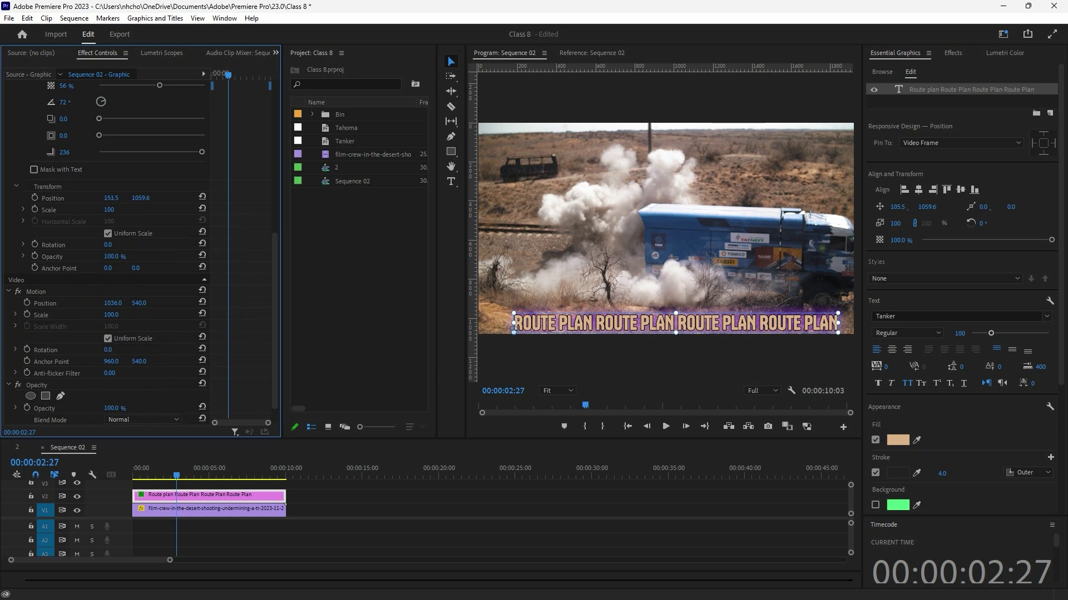
left_click_drag(109, 198, 170, 198)
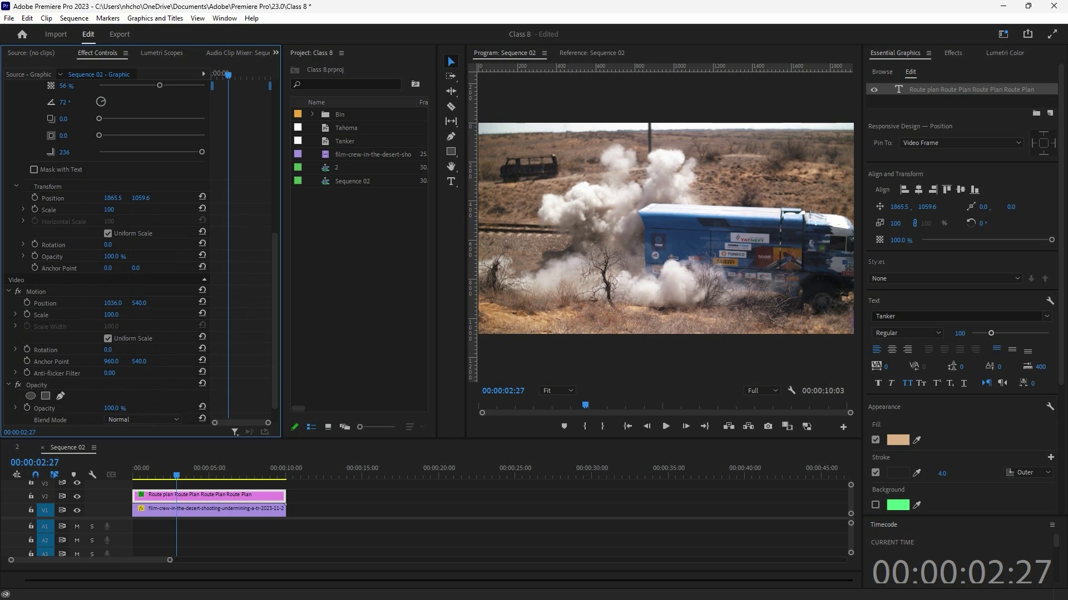
Step: Turn on Position animation for the text and move its keyframe to 00:00:00:00
left_click(34, 198)
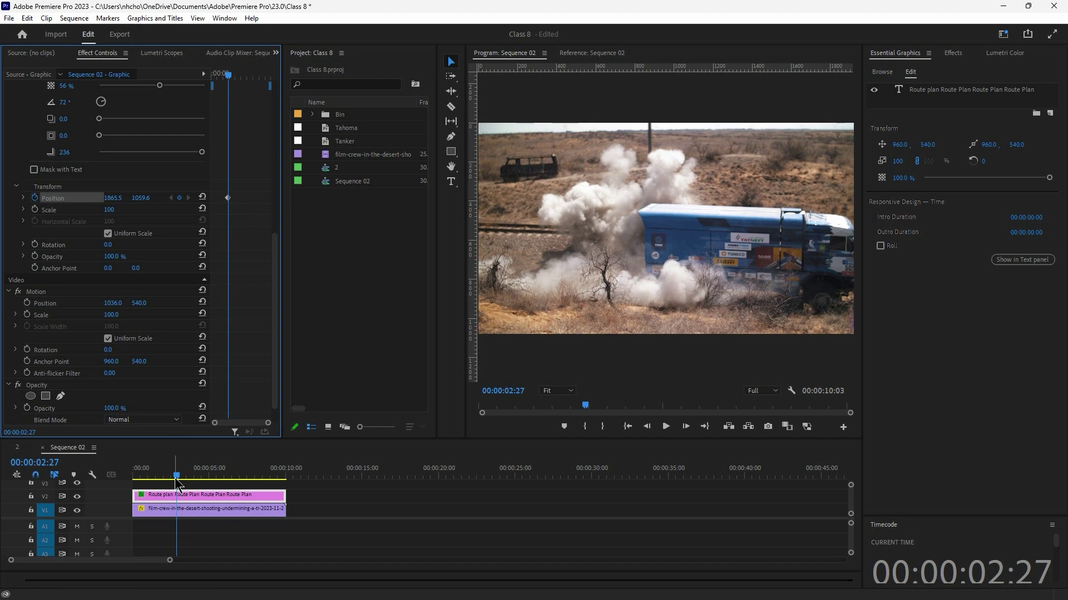
left_click_drag(176, 477, 117, 484)
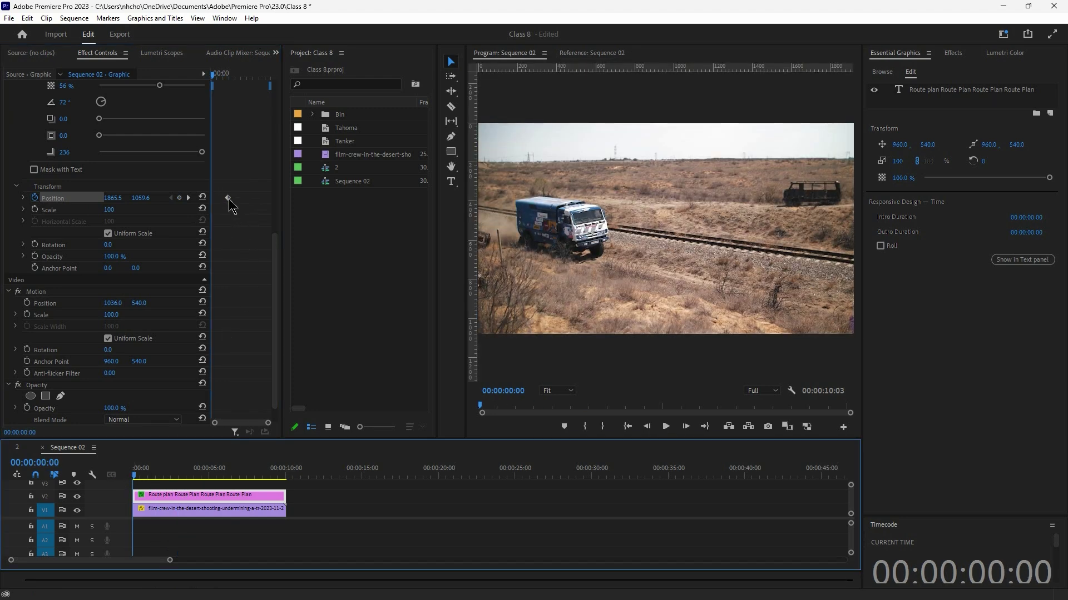
left_click_drag(228, 198, 212, 198)
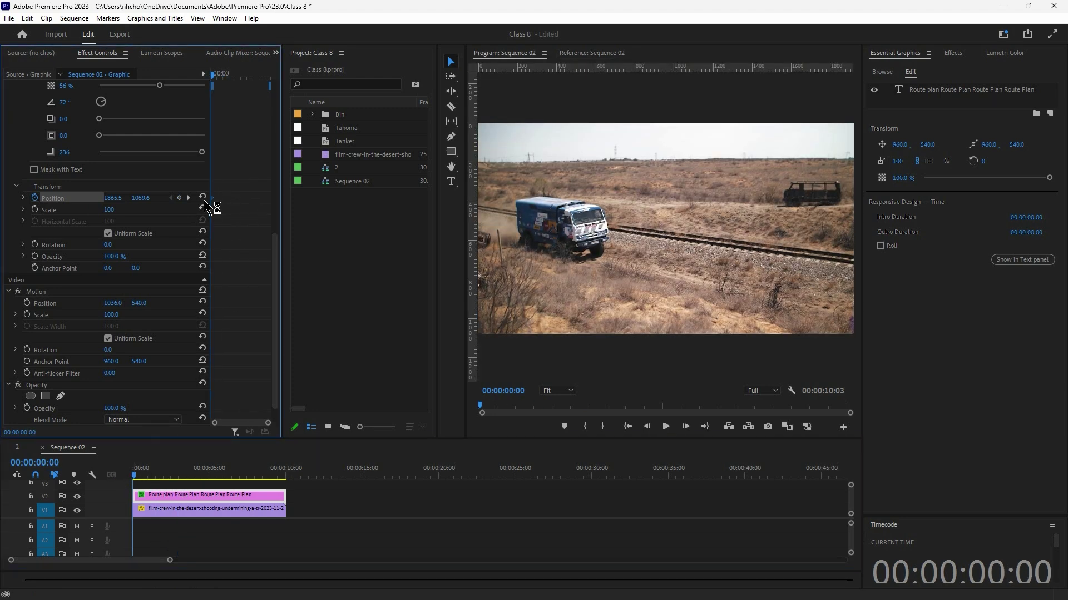
Step: At 00:00:03:24, set the text's horizontal Position to -1780.5 as the end keyframe, beyond the left edge of the frame
left_click(138, 482)
left_click(155, 480)
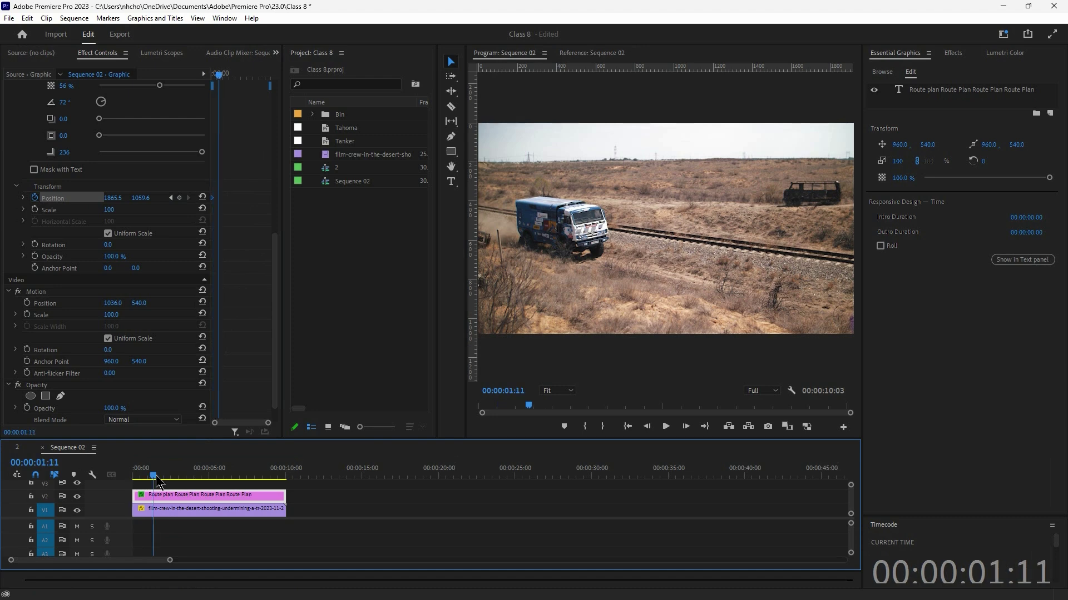
left_click(190, 476)
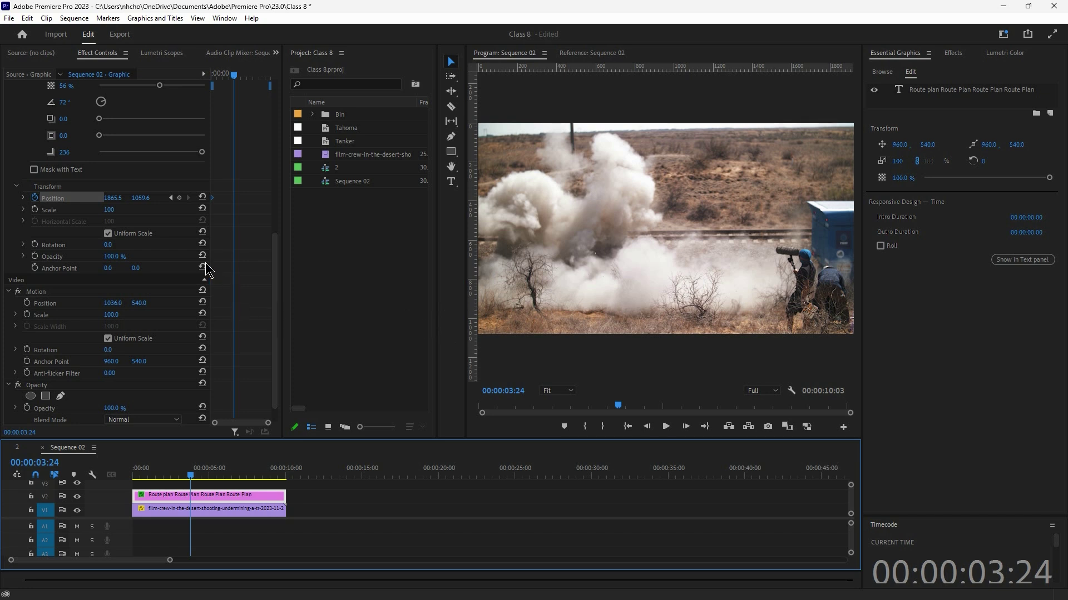
left_click_drag(111, 202, 1, 198)
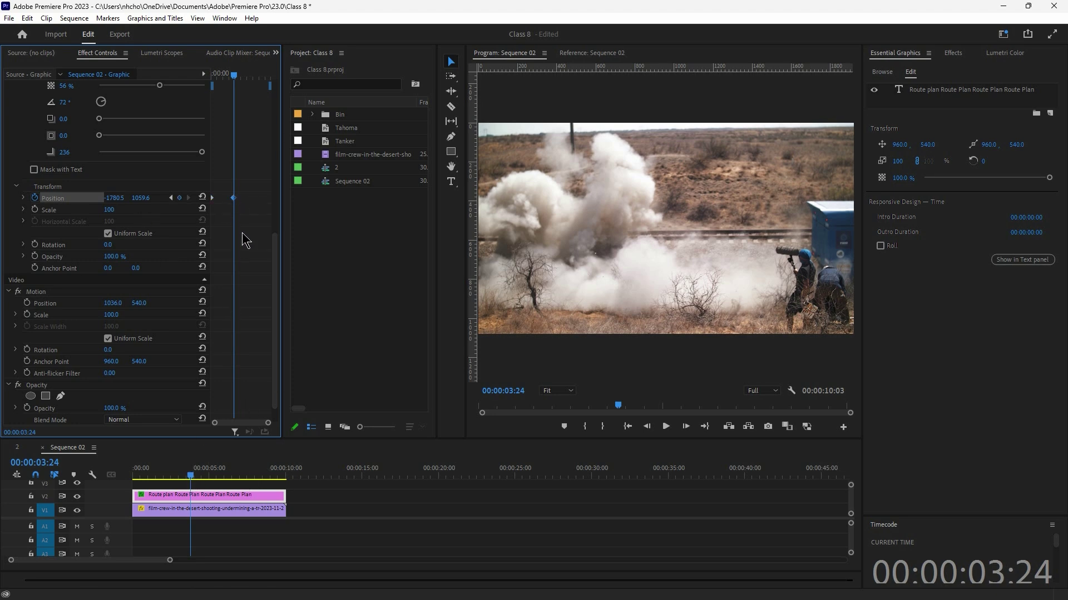
Step: Play the animated Route Plan crawl from the start of the sequence, then replay it
left_click_drag(171, 477, 114, 479)
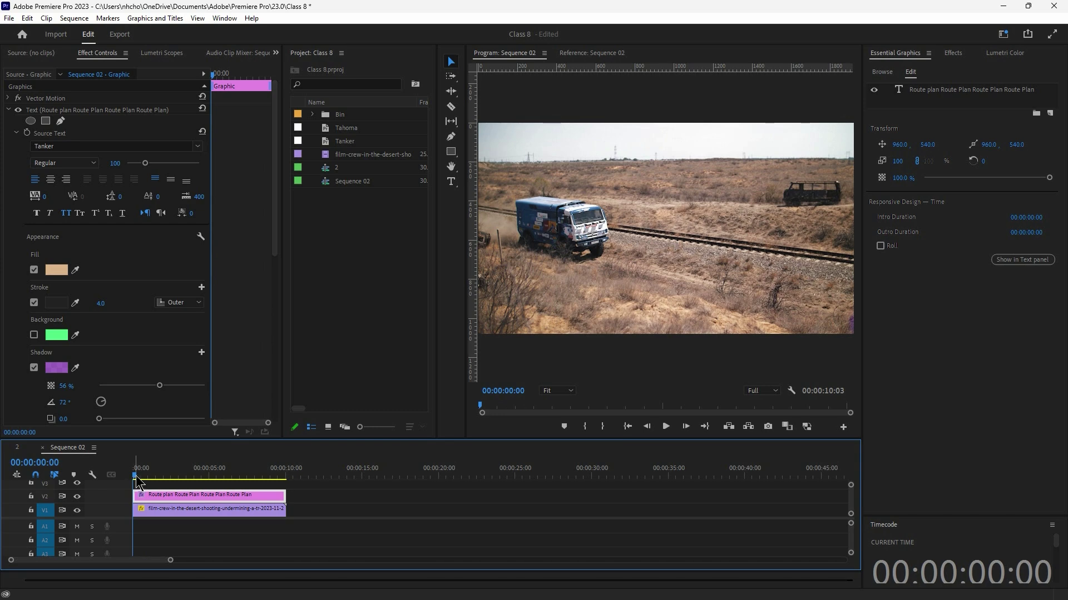
key("space")
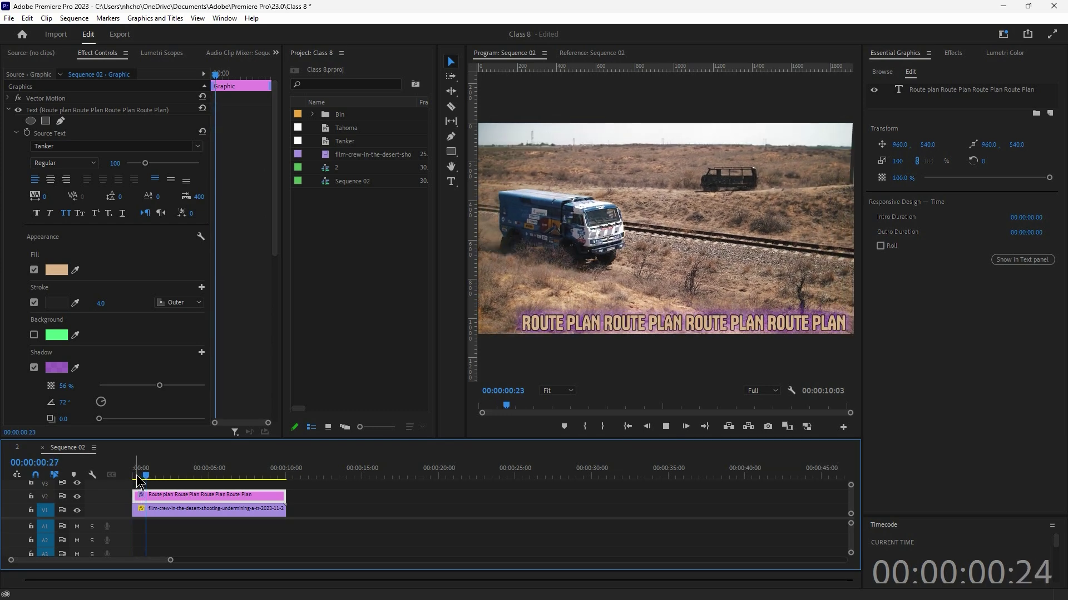
key("Home")
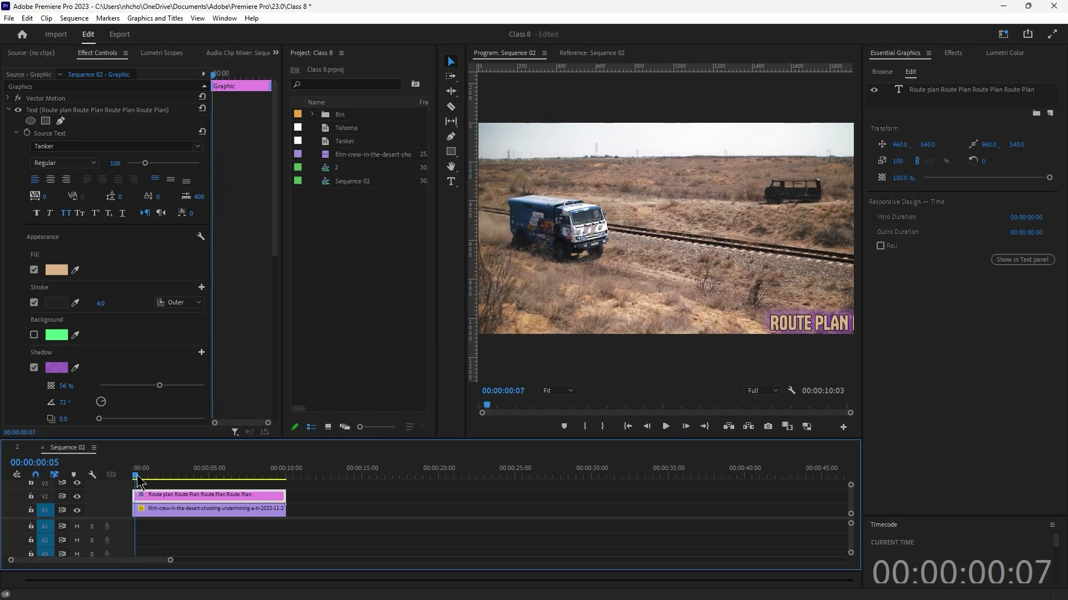
key("space")
key("Home")
Step: Move the text's end Position keyframe out to about 00:00:05:00 and play the slower crawl
left_click(245, 370)
scroll(244, 370, "down", 5)
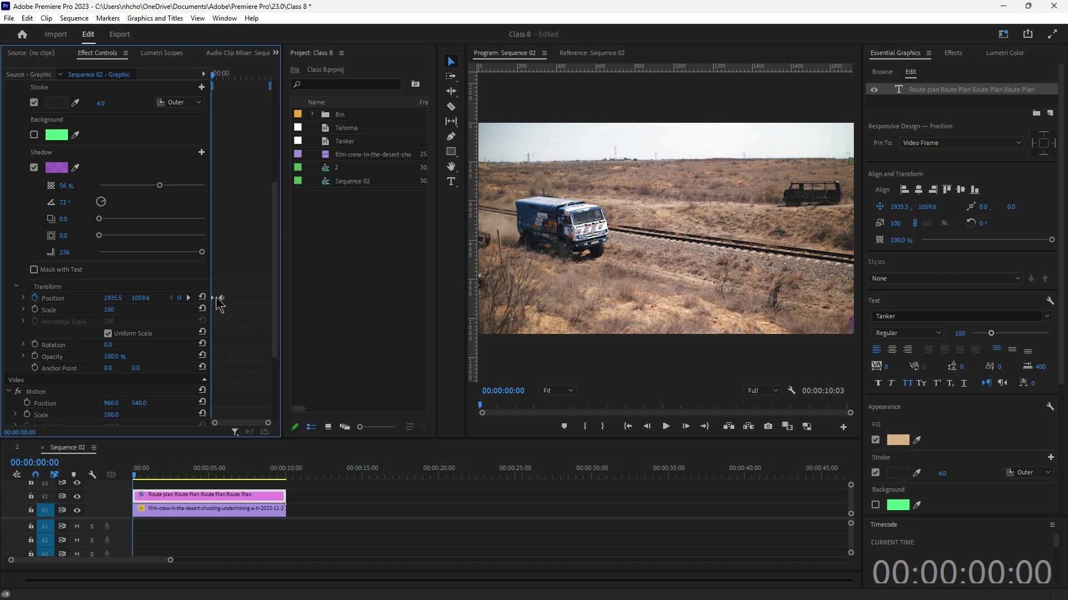
left_click_drag(219, 298, 242, 305)
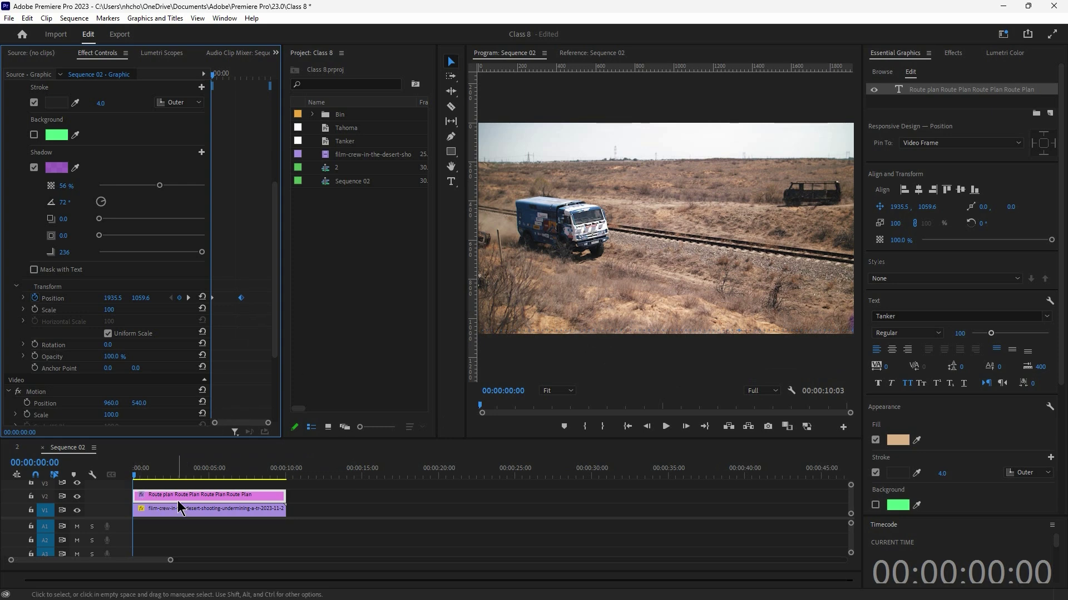
key("shift+Right")
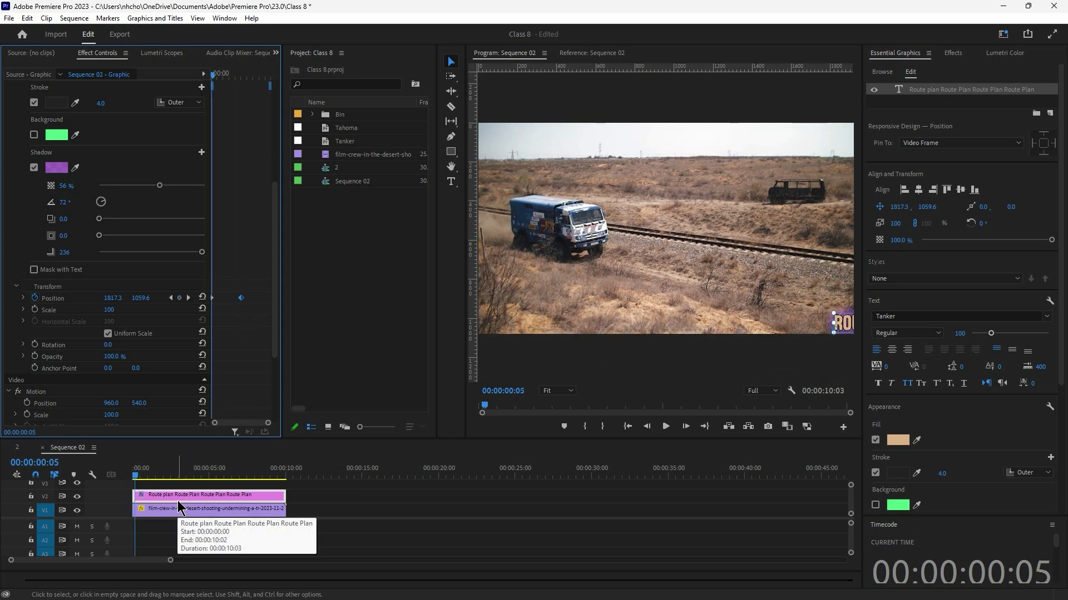
key("space")
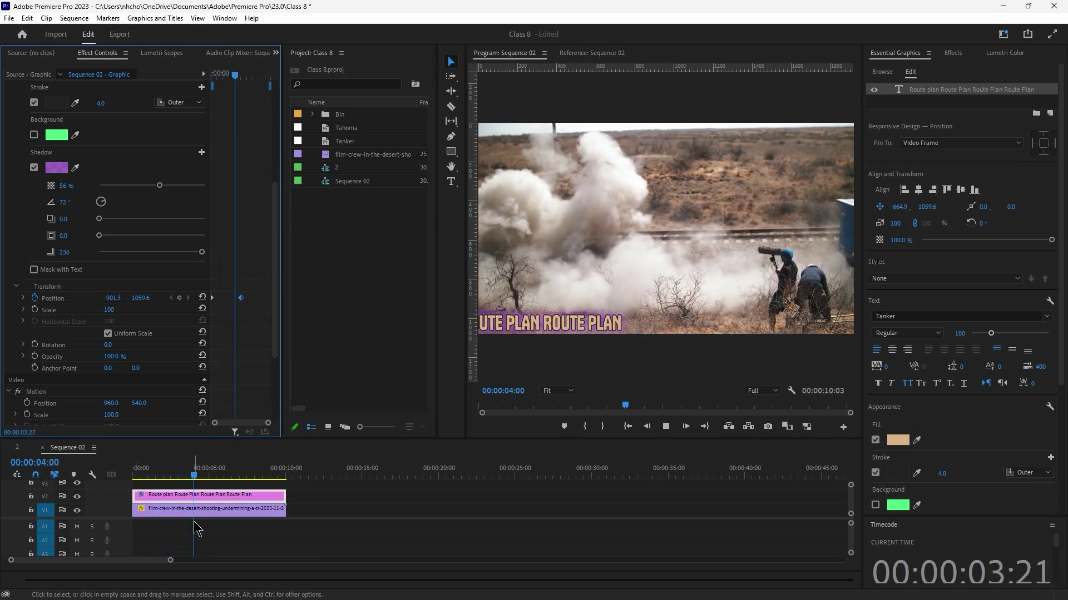
key("space")
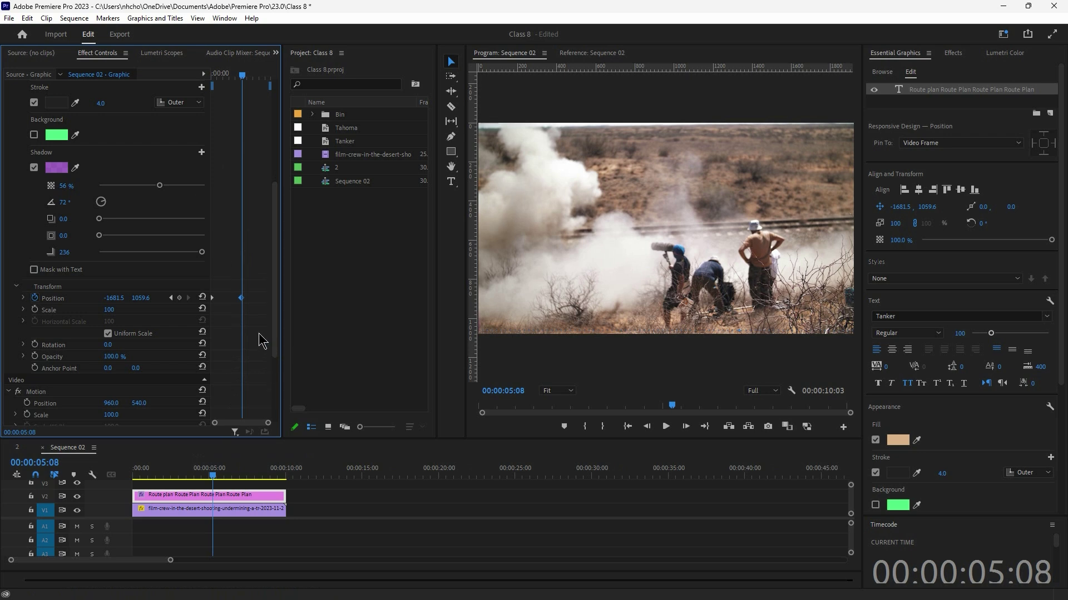
Step: Move the text's end Position keyframe back to about 00:00:01:00 and play the faster crawl from the start
left_click_drag(243, 296, 218, 295)
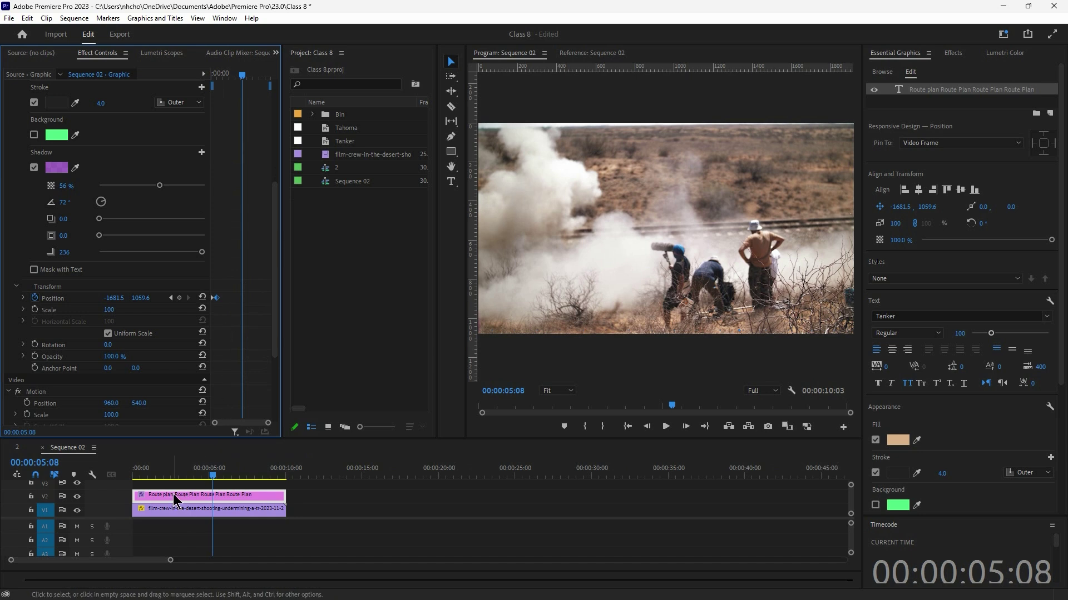
left_click(136, 472)
left_click_drag(136, 472, 132, 469)
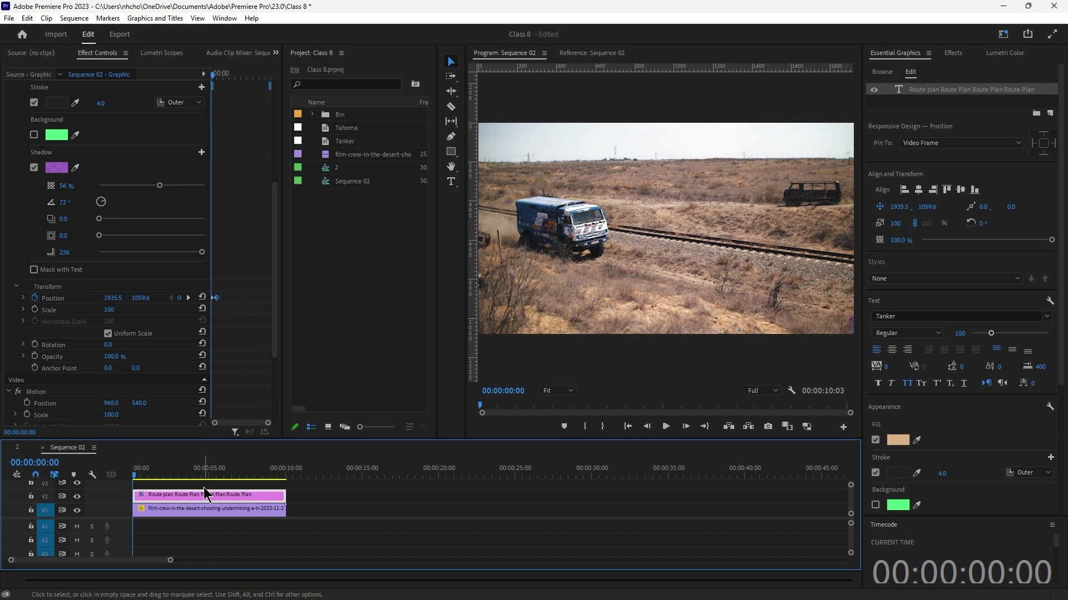
key("ctrl+shift+period")
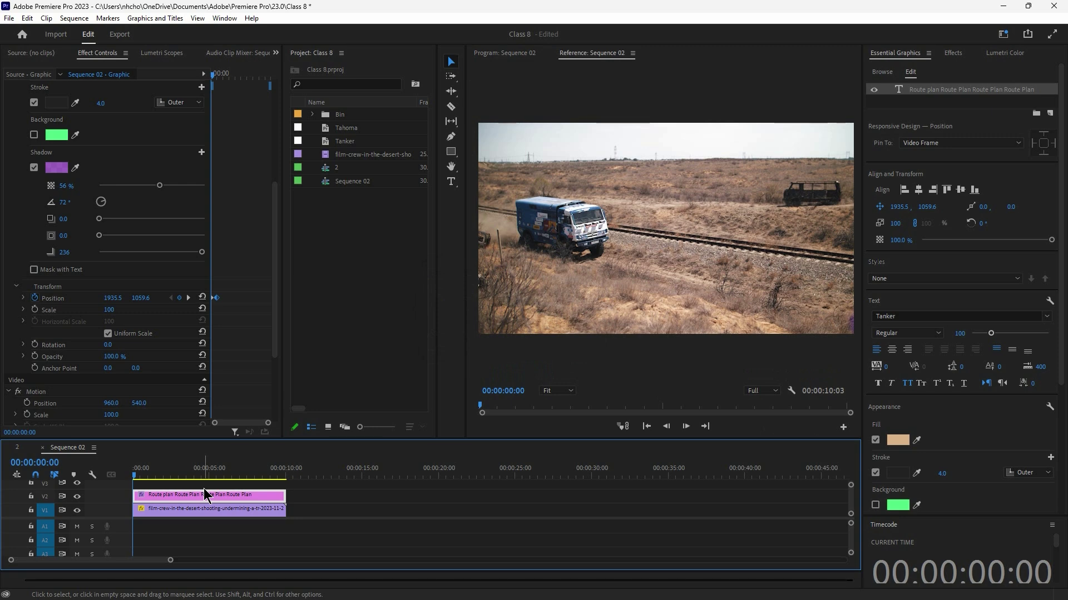
key("space")
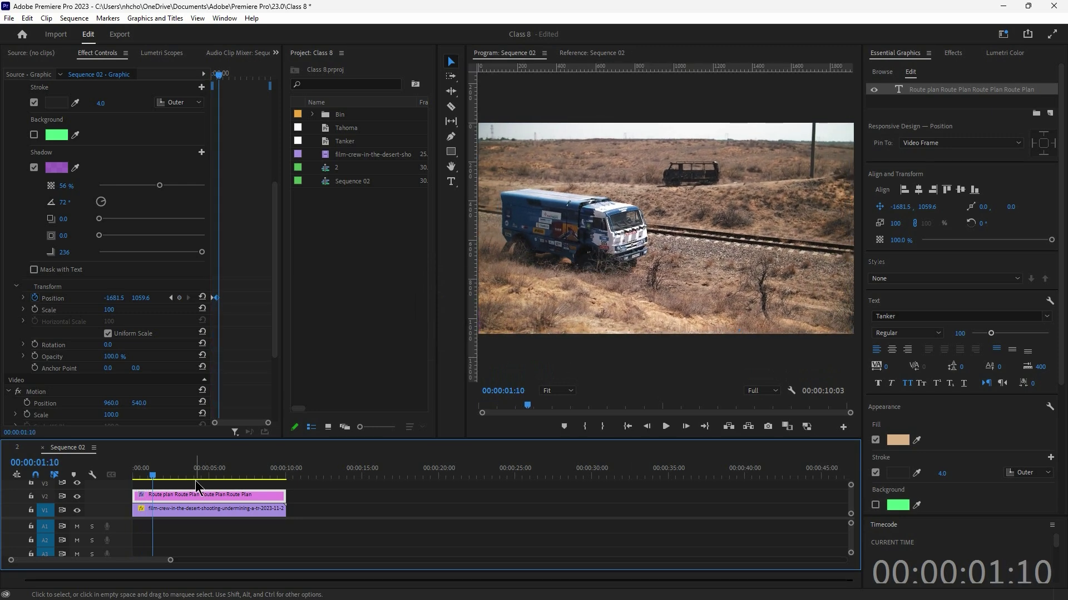
key("Home")
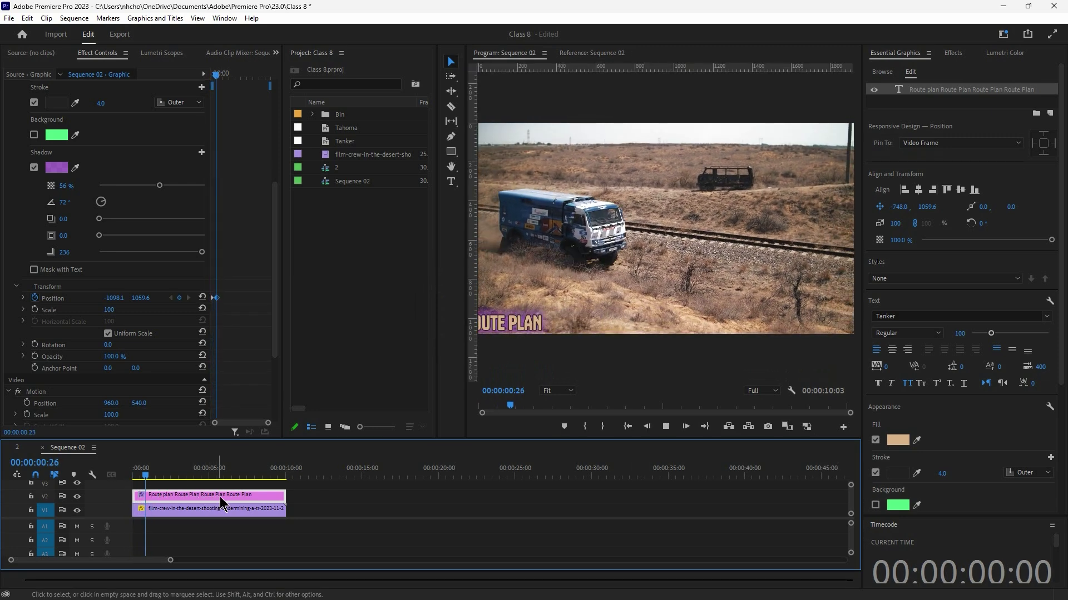
key("space")
Step: Show the Fill and other Appearance settings of the Route Plan text
scroll(42, 245, "up", 3)
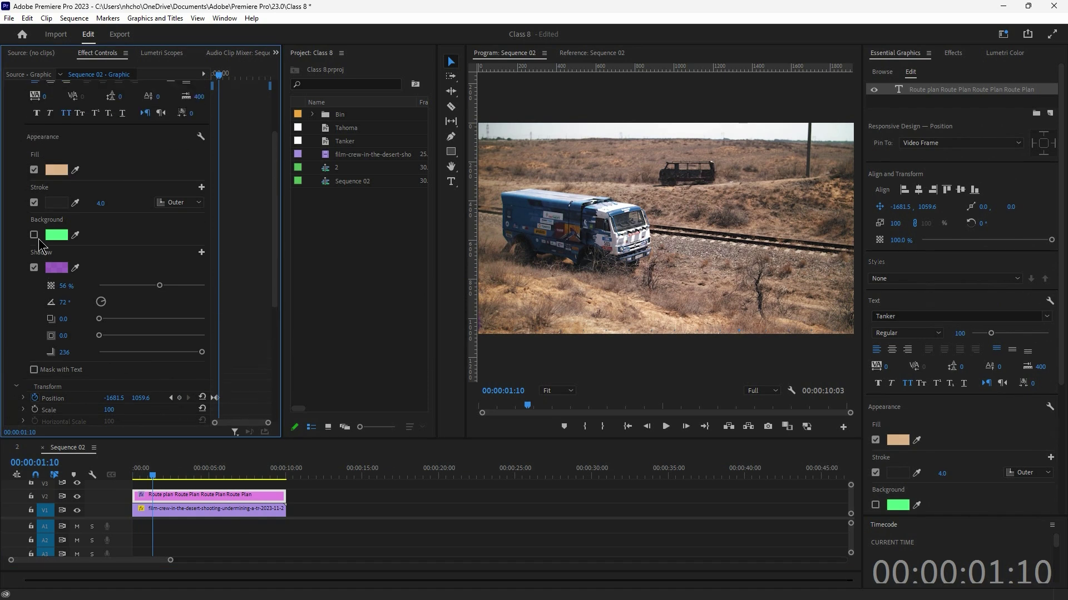
scroll(40, 243, "up", 3)
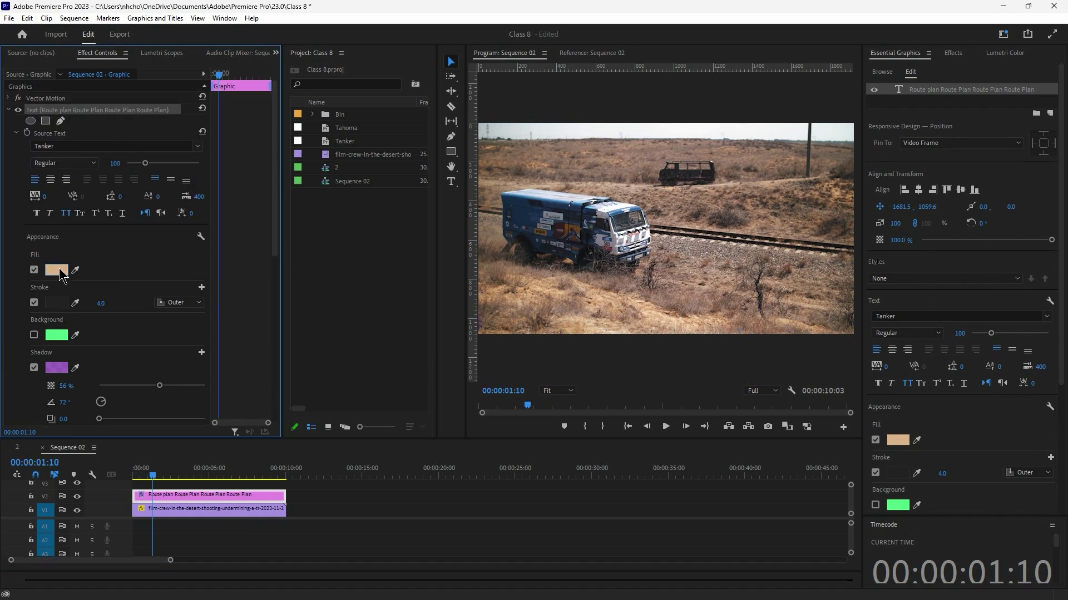